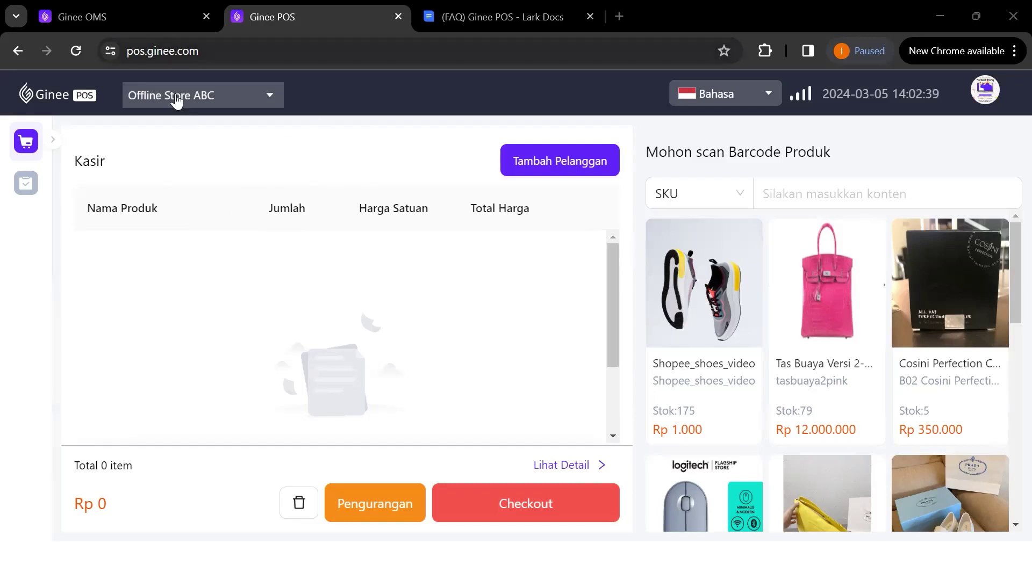
Leave the Ginee POS cashier page for Offline Store ABC and bring up the Ginee OMS dashboard
key(ctrl+l)
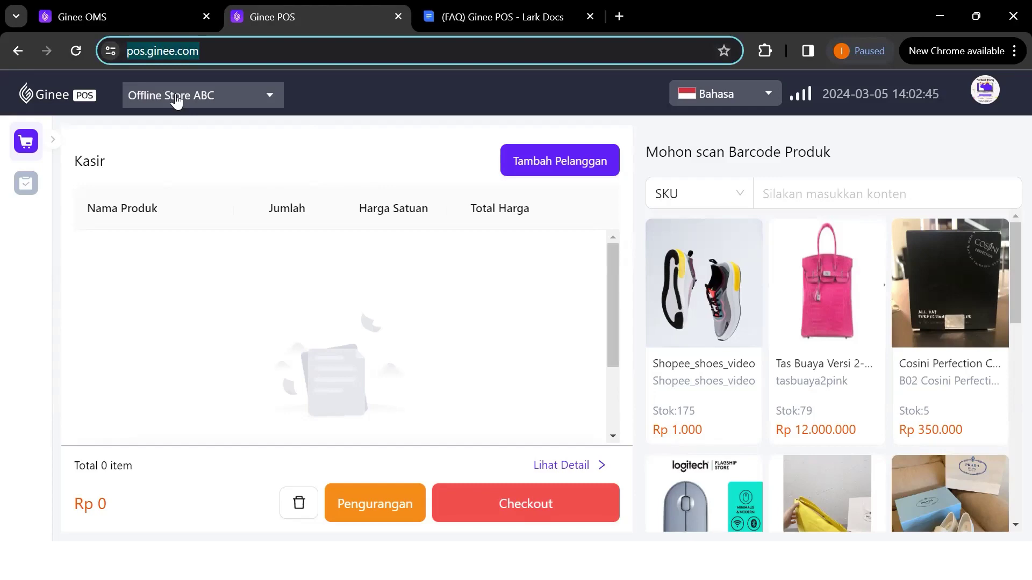
click(159, 15)
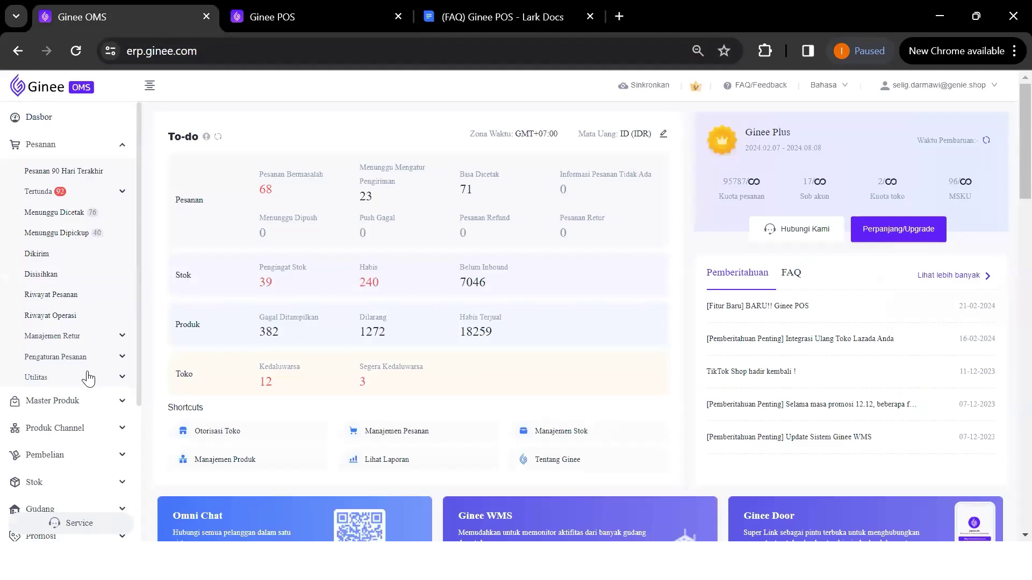
Under Integrasi, choose Tambah Integrasi and pick the Ginee POS card under Sistem POS
scroll(88, 380, down, 3)
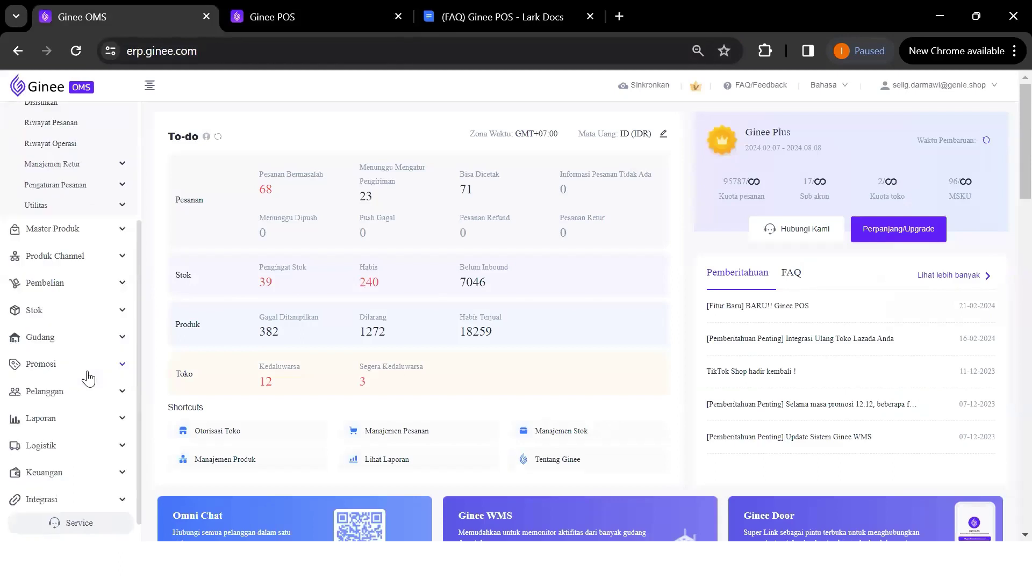
scroll(83, 475, down, 1)
click(77, 482)
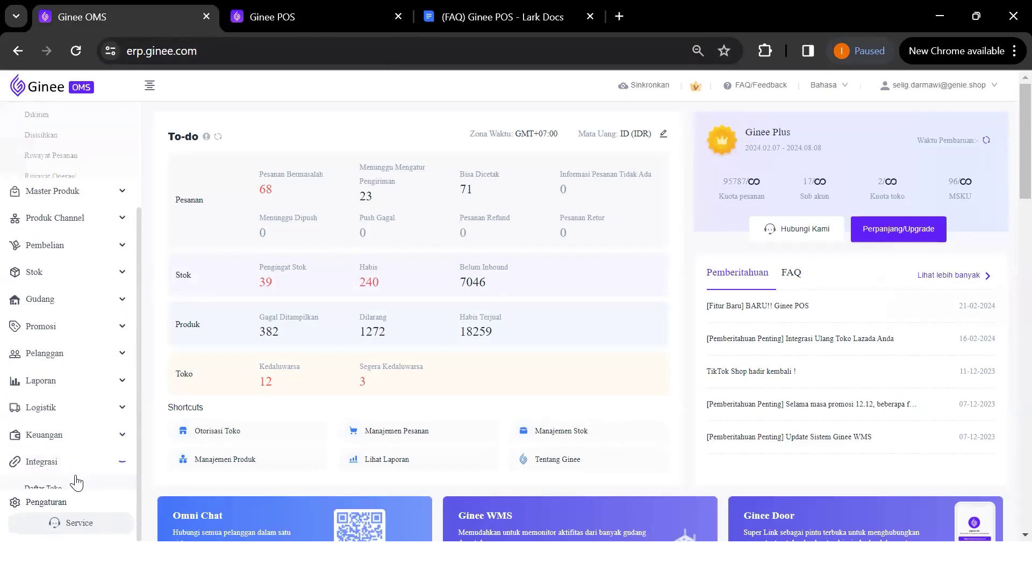
click(85, 479)
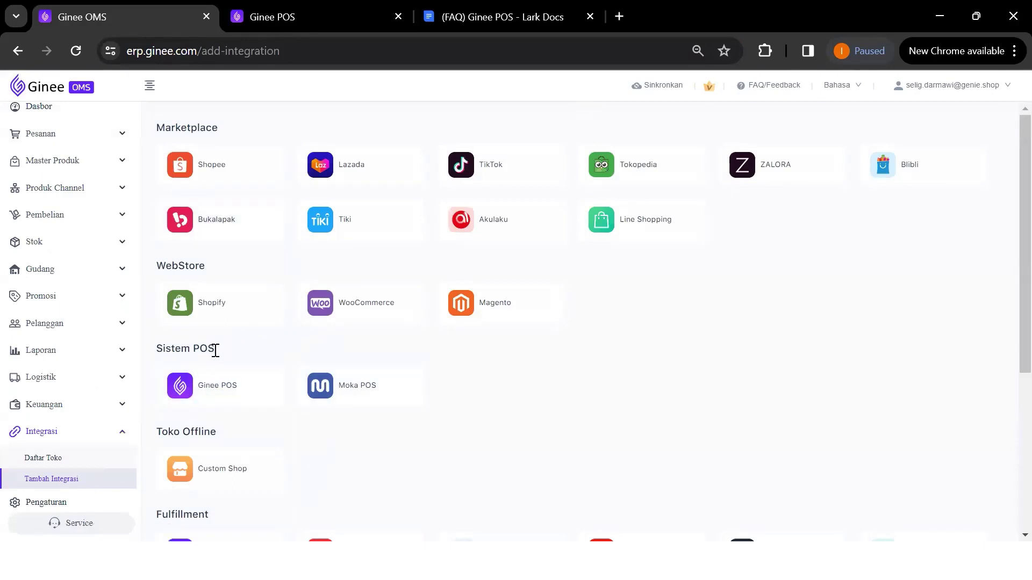
click(233, 396)
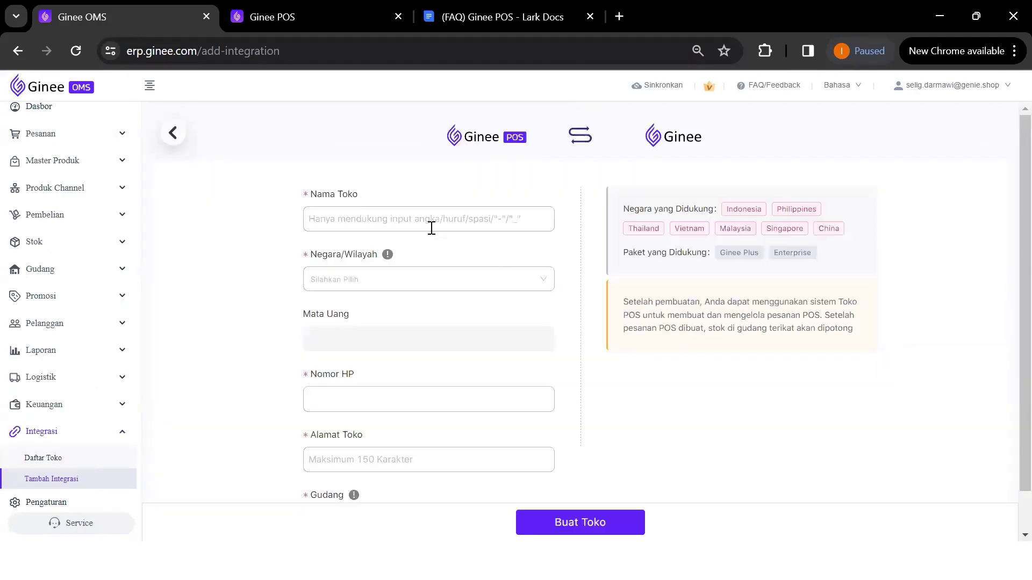
Enter 'Offline Store BCD' in the Nama Toko field, fixing the suffix after trying 'ABC'
click(432, 229)
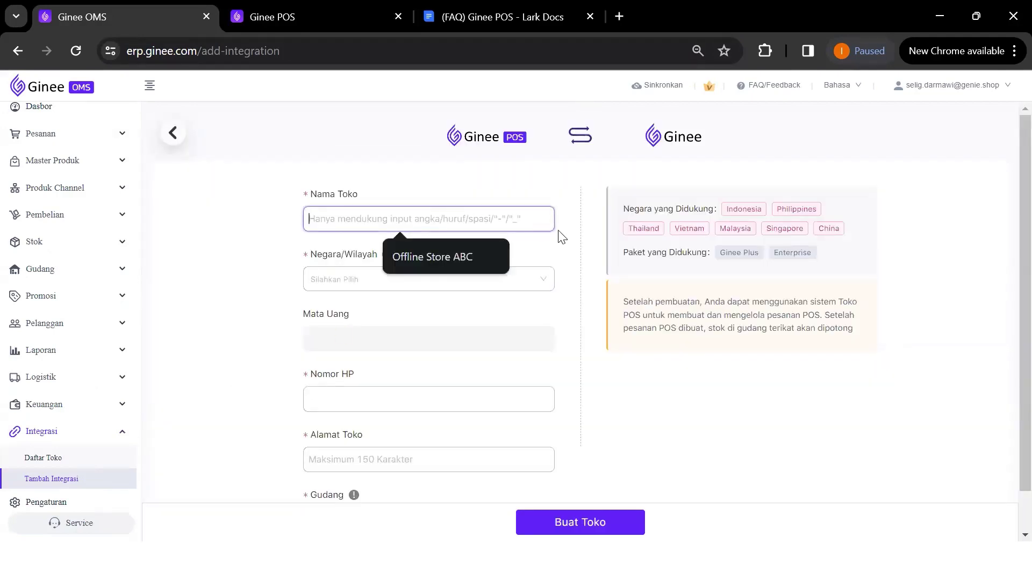
click(419, 215)
text(Off)
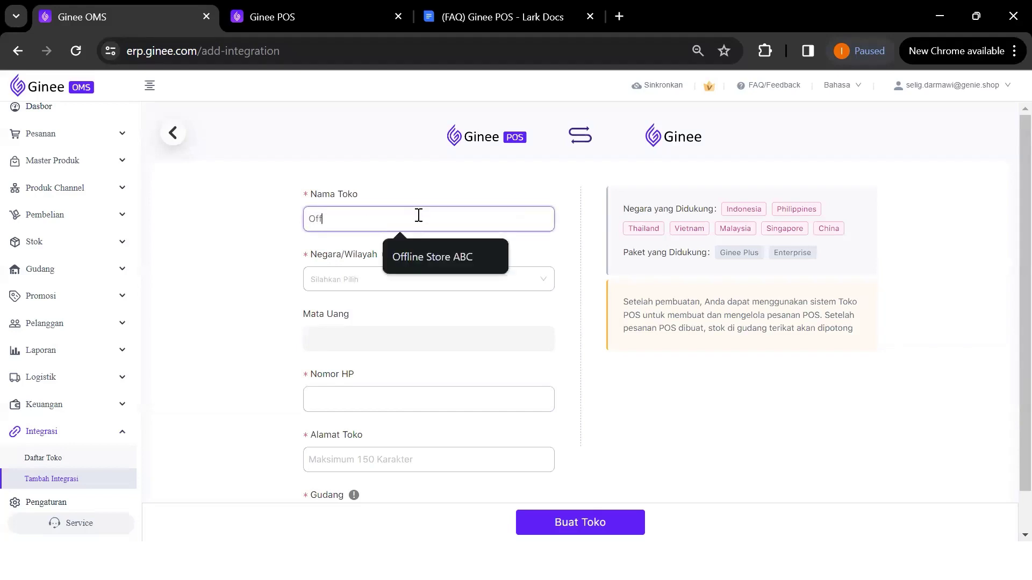
text(line Store )
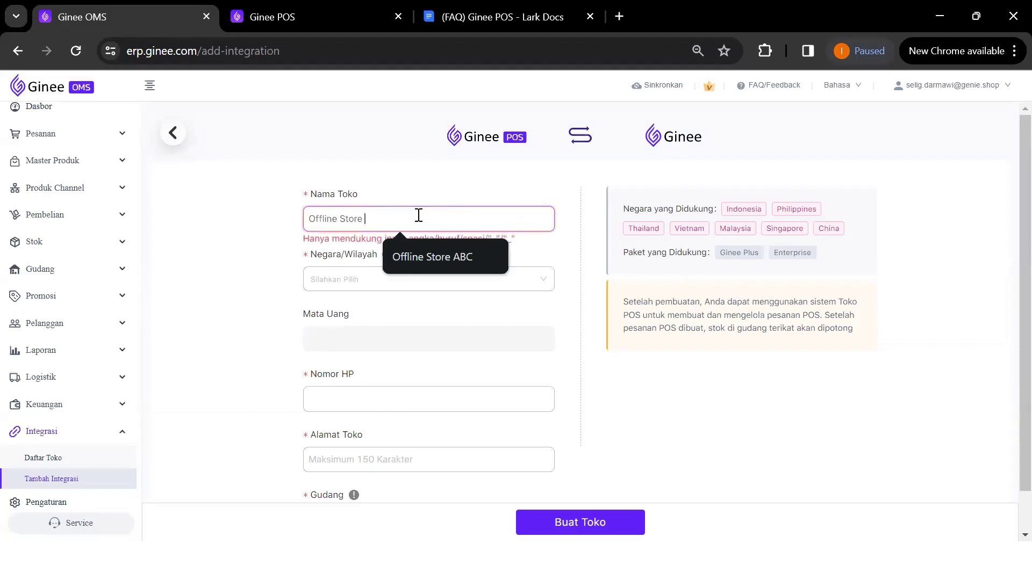
text(BCD)
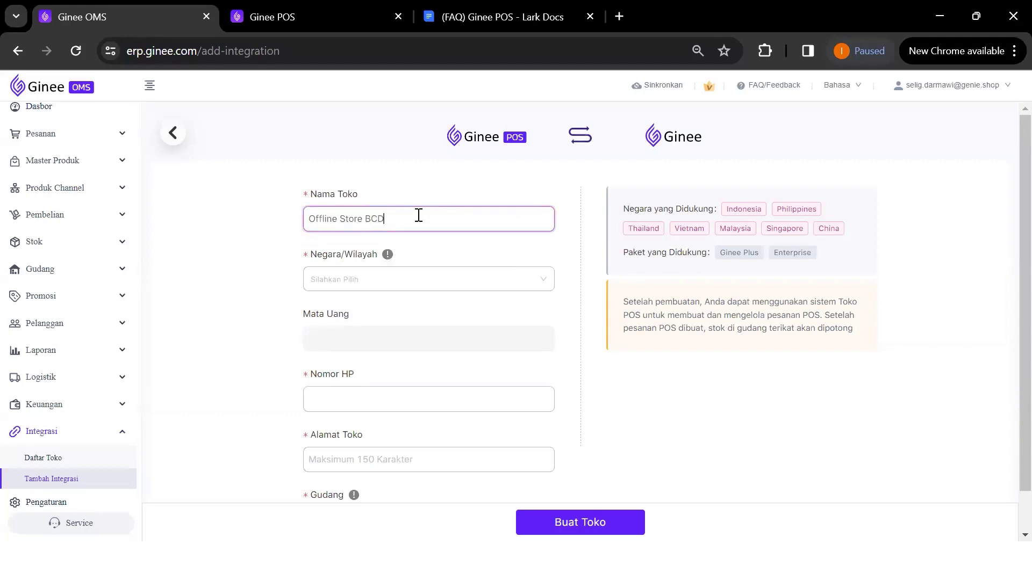
click(395, 282)
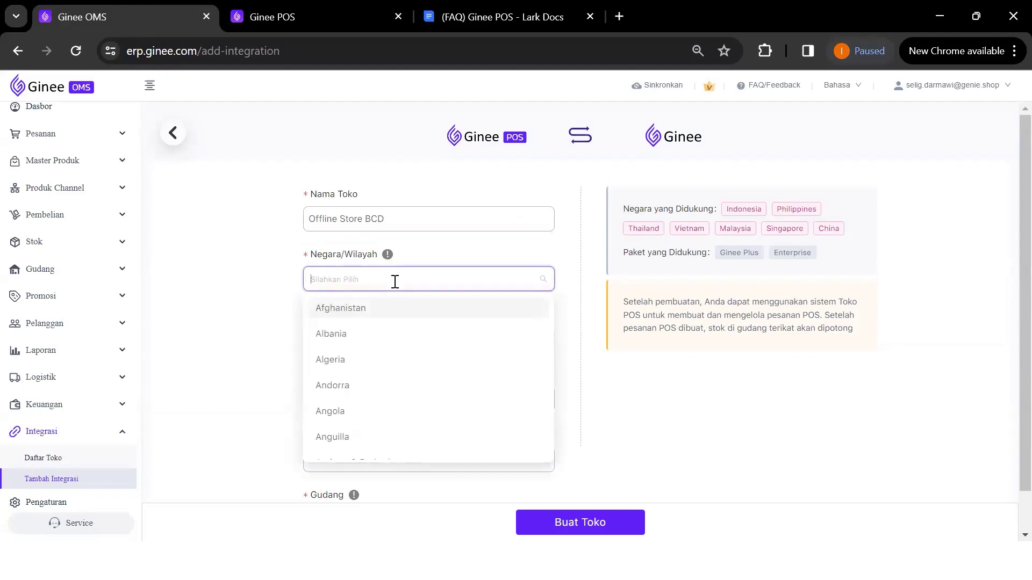
click(404, 215)
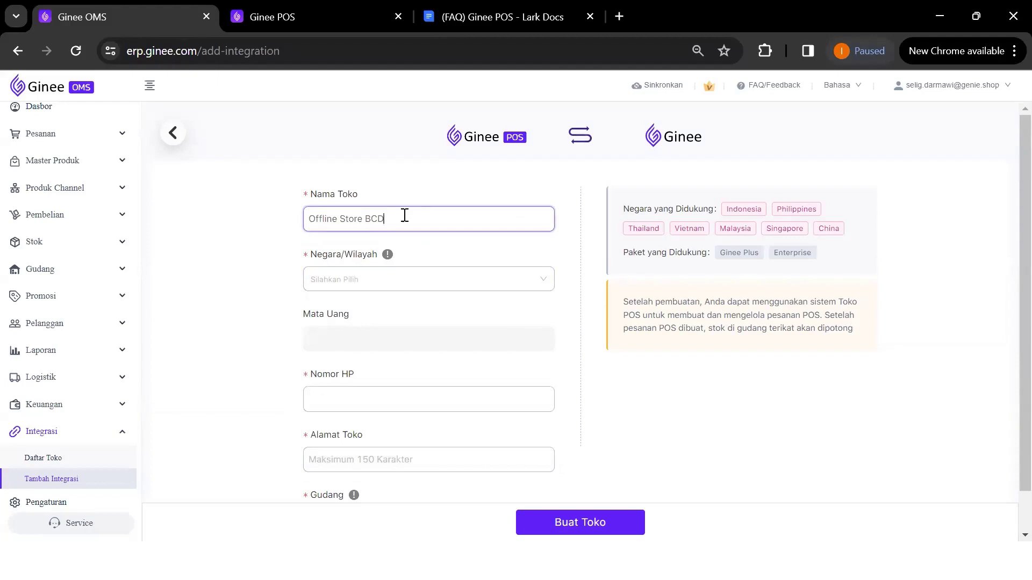
key(BackSpace)
key(BackSpace)
key(BackSpace)
text(ABC)
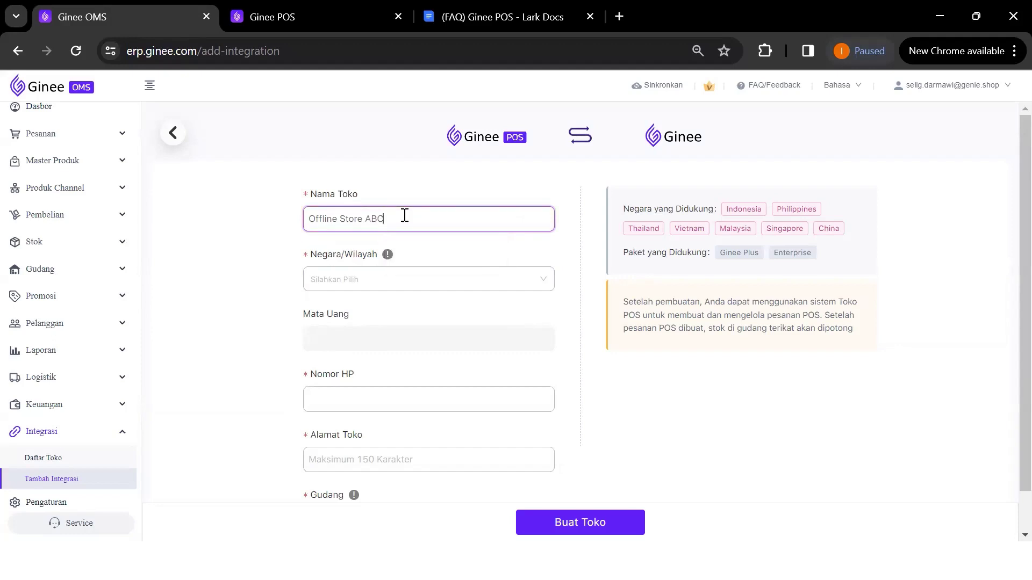
click(397, 276)
click(420, 222)
key(BackSpace)
key(BackSpace)
key(BackSpace)
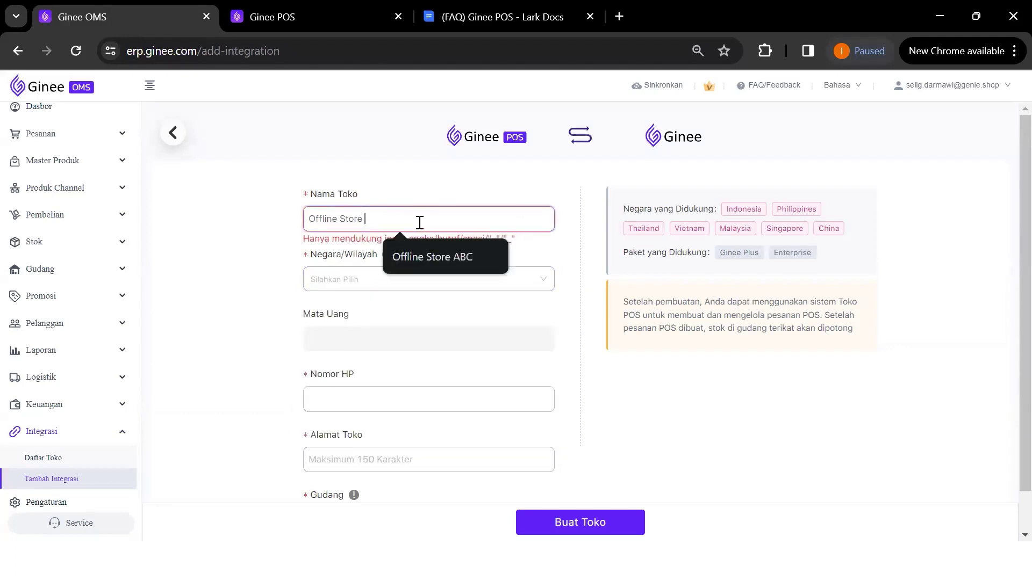
text(BCD)
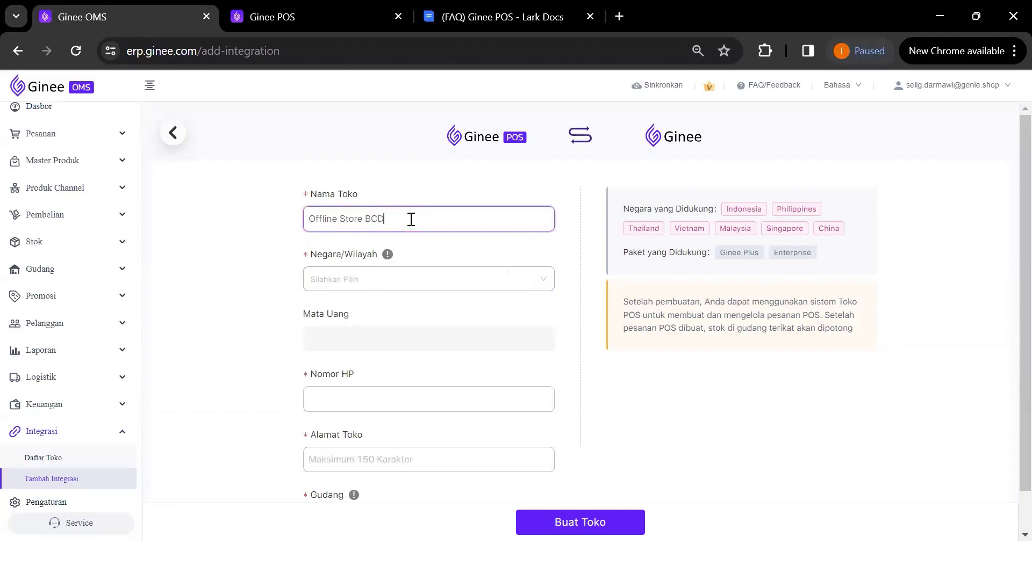
click(380, 278)
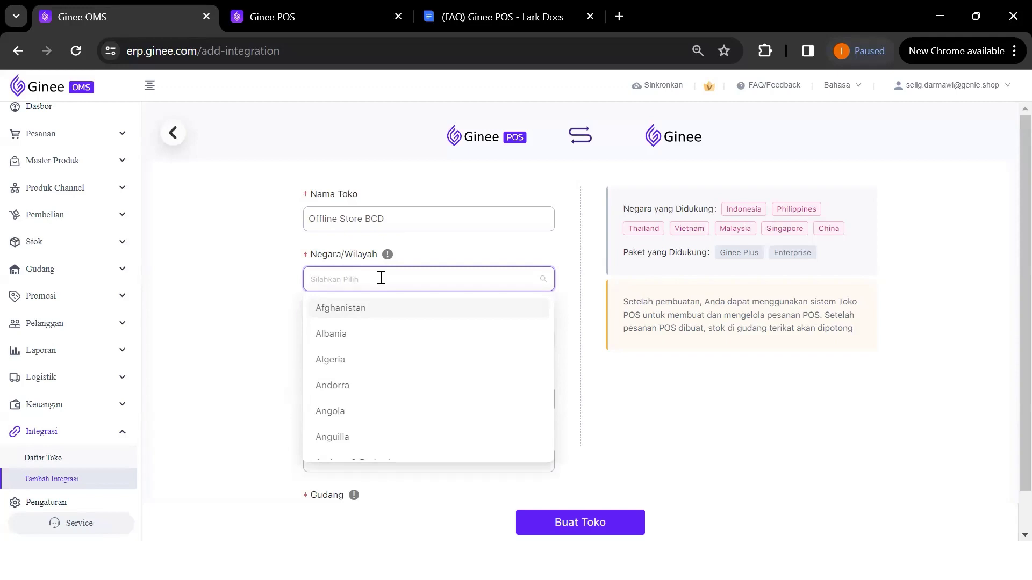
Set Negara/Wilayah to Indonesia, searching 'IND' in the country list
text(IND)
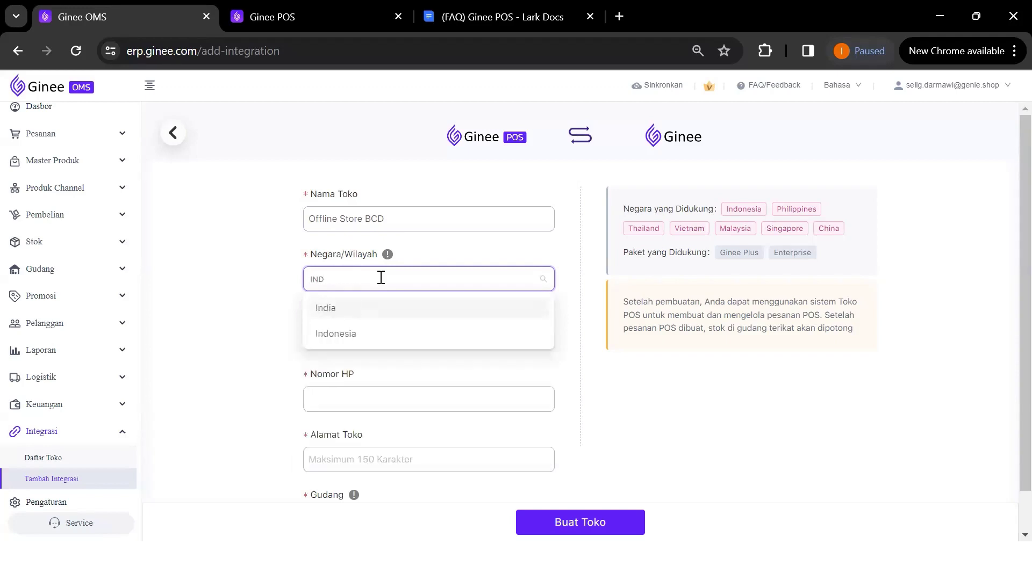
click(378, 334)
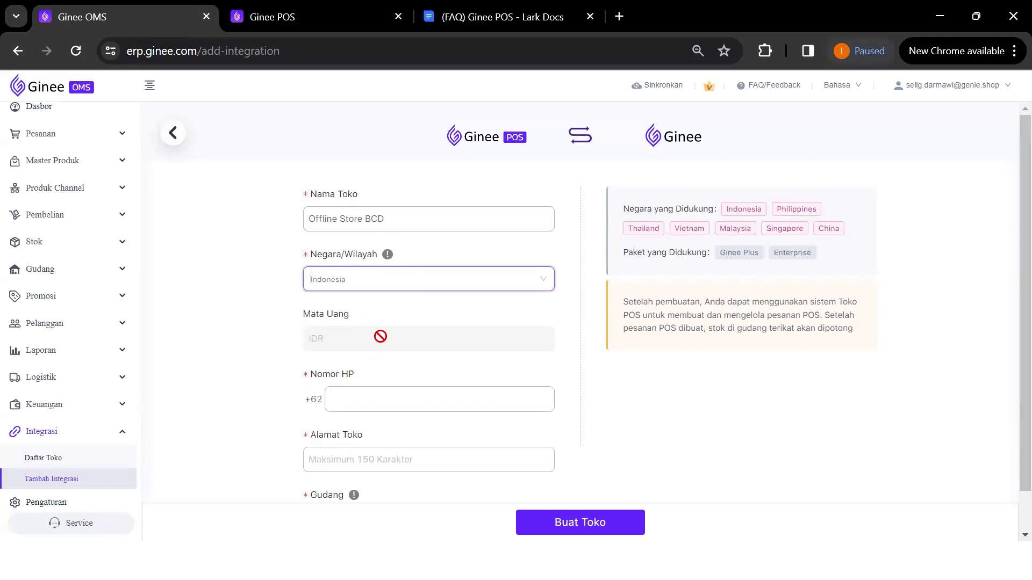
click(364, 280)
click(364, 311)
click(390, 286)
text(IND)
click(377, 331)
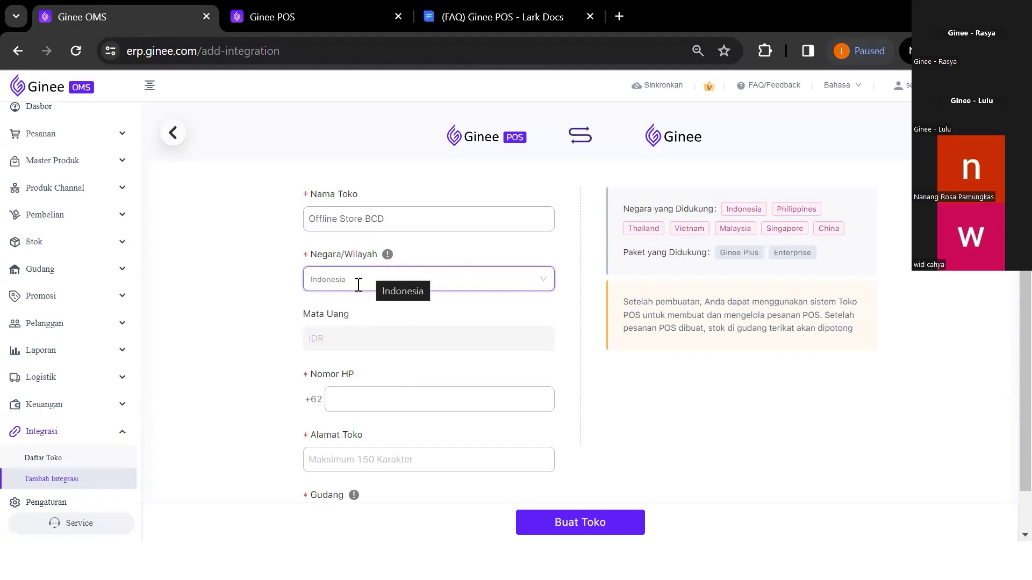
Fill in the store's phone number in Nomor HP
click(350, 395)
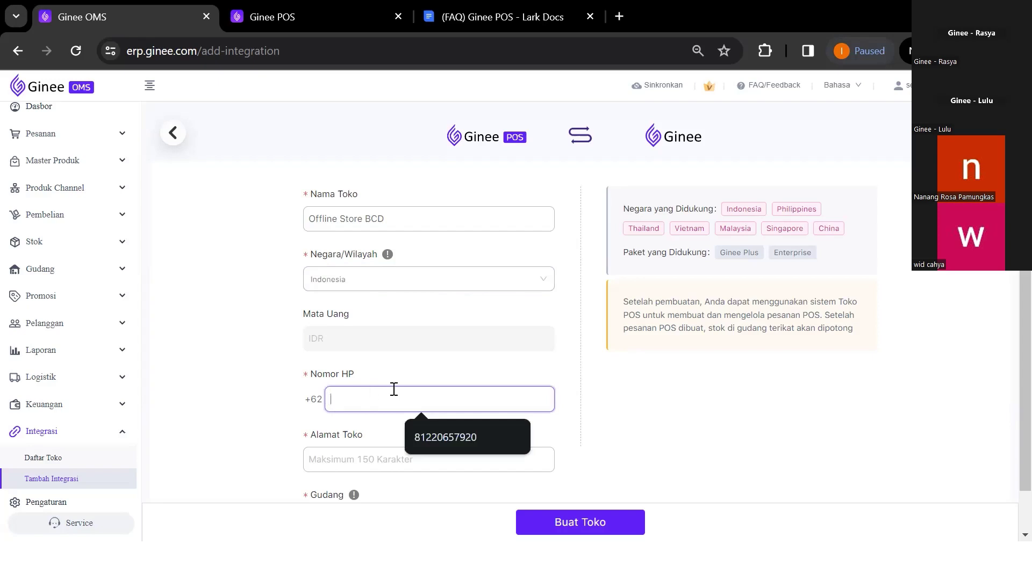
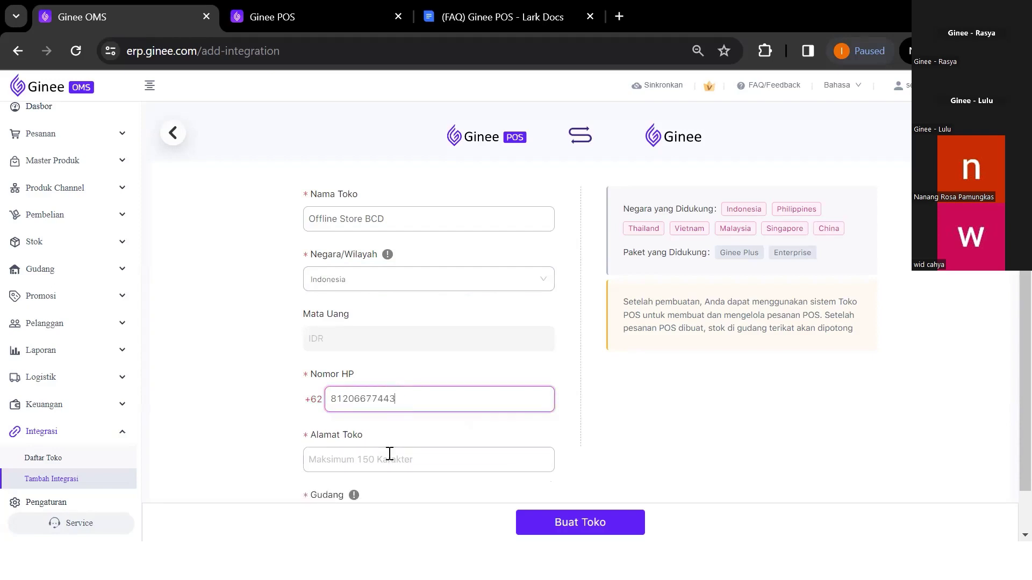
Fill Alamat Toko from the saved address suggestion and correct the house number
click(388, 456)
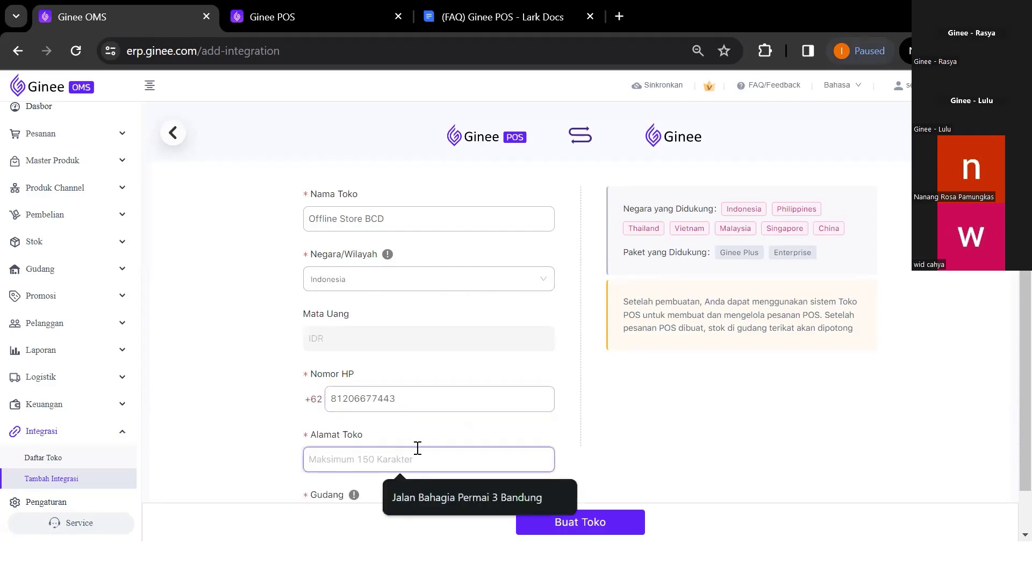
click(448, 503)
click(406, 462)
key(BackSpace)
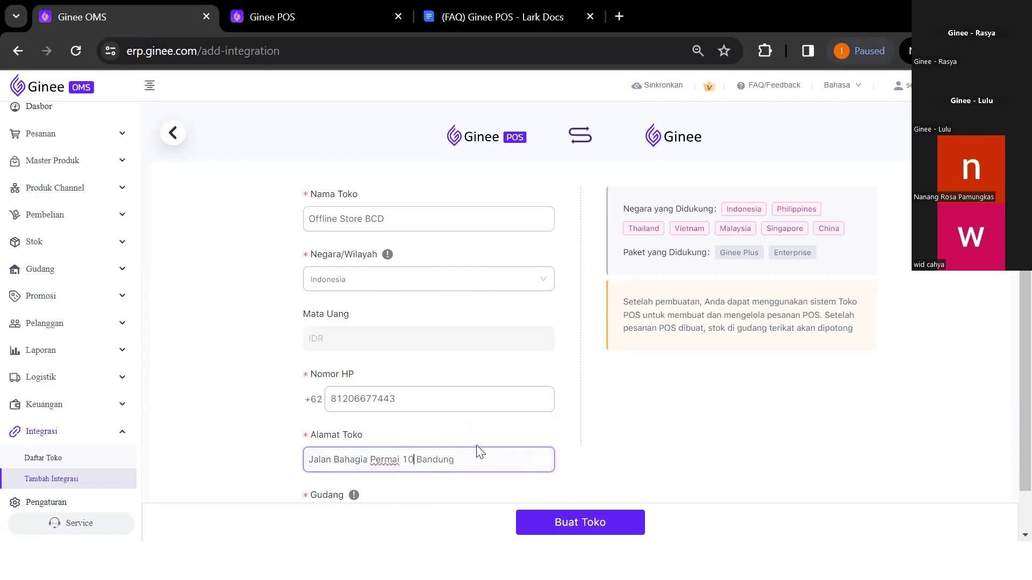
click(462, 449)
Assign DefaultWarehouse as the Gudang and create the Offline Store BCD POS store
scroll(462, 449, down, 1)
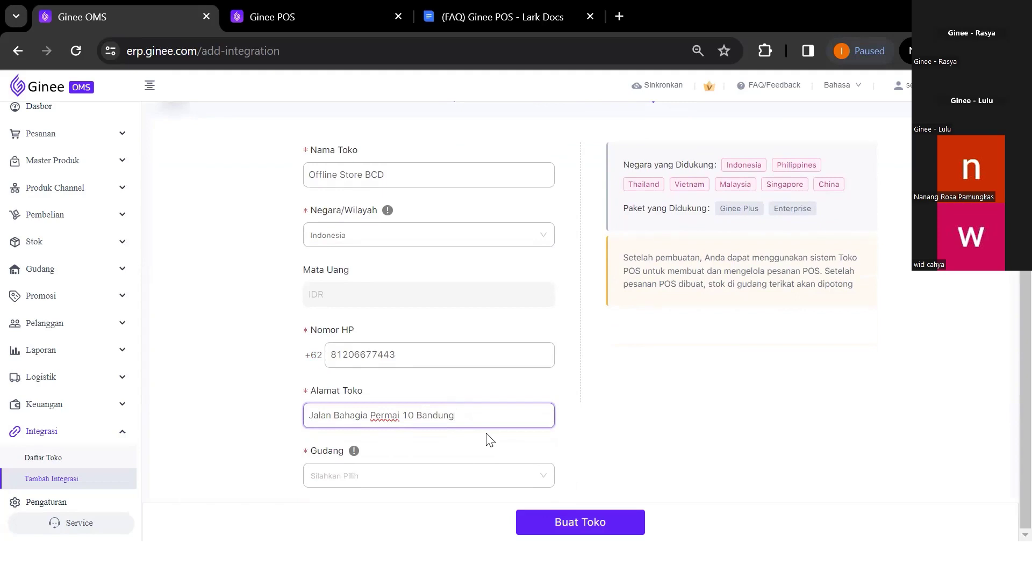
click(348, 473)
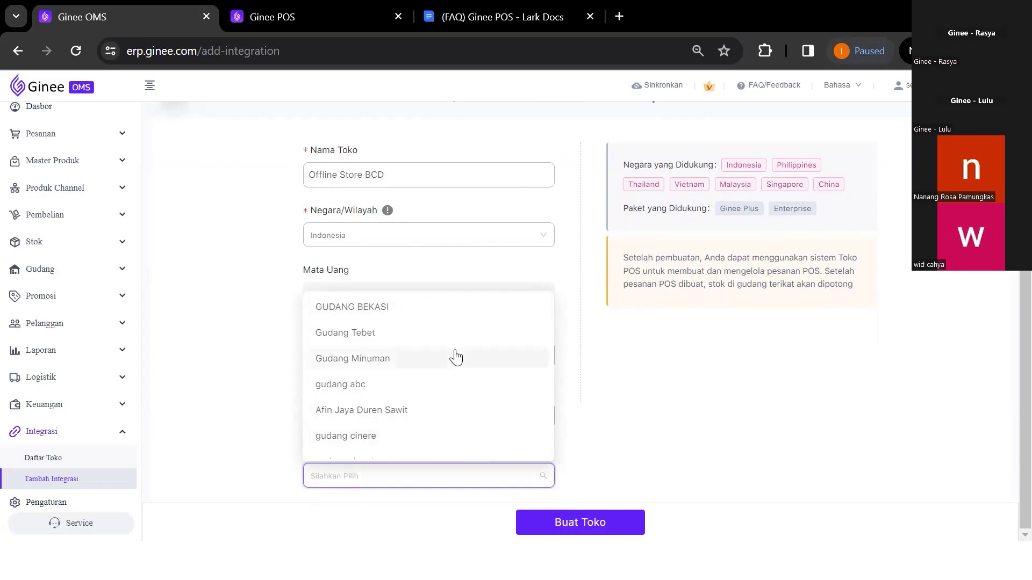
click(565, 404)
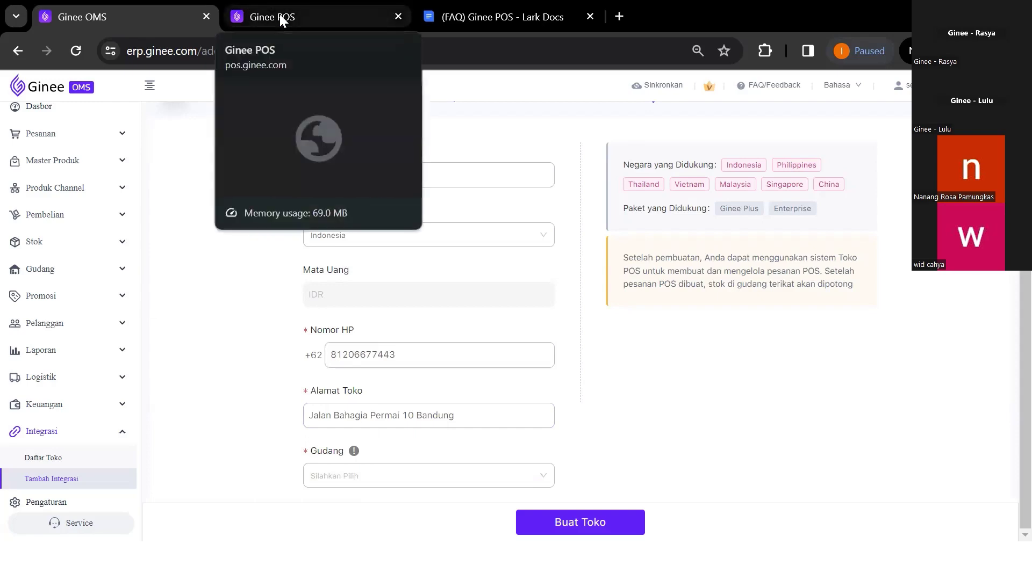
click(392, 475)
text(DefaultWarehouse)
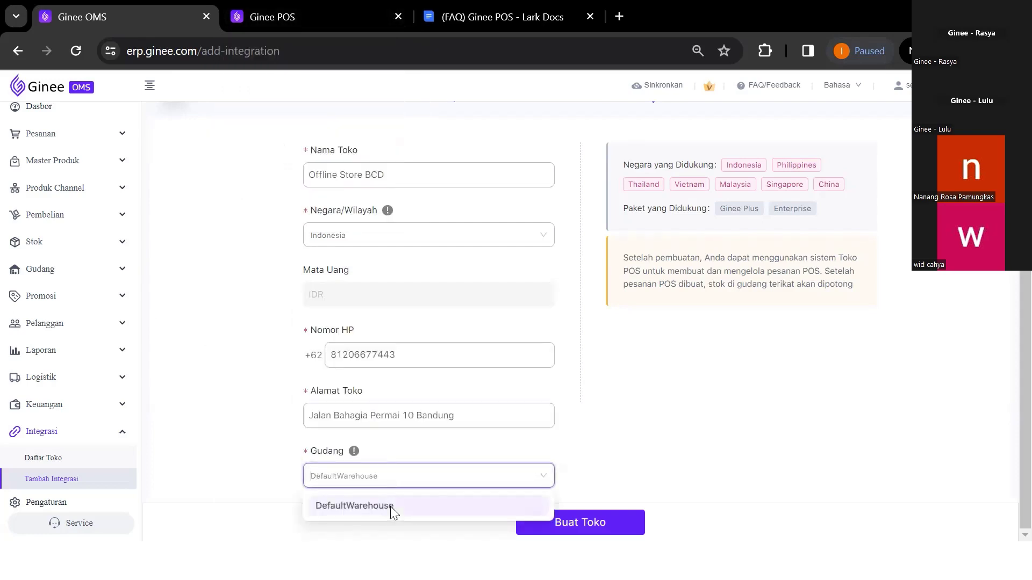
click(390, 507)
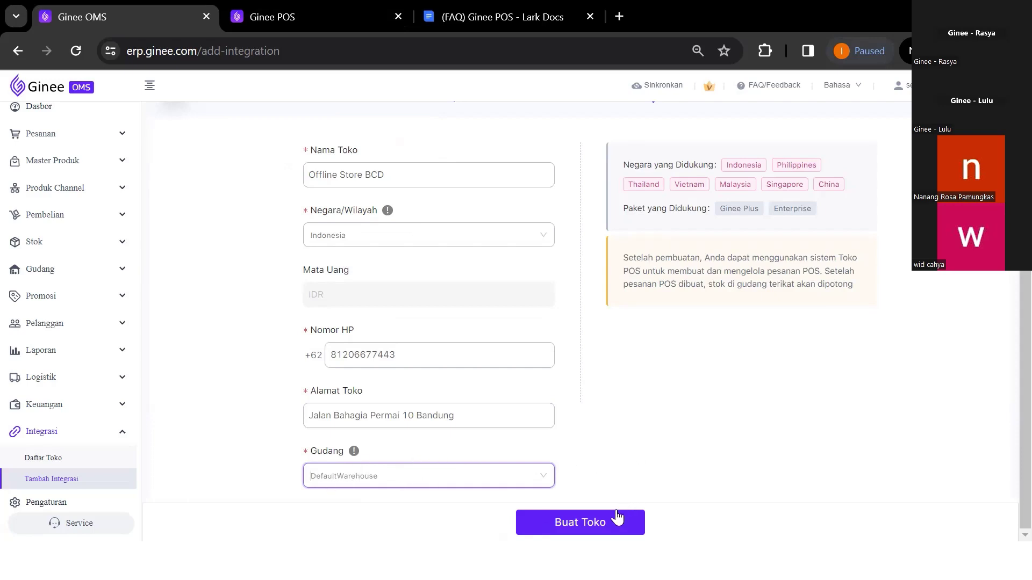
click(612, 523)
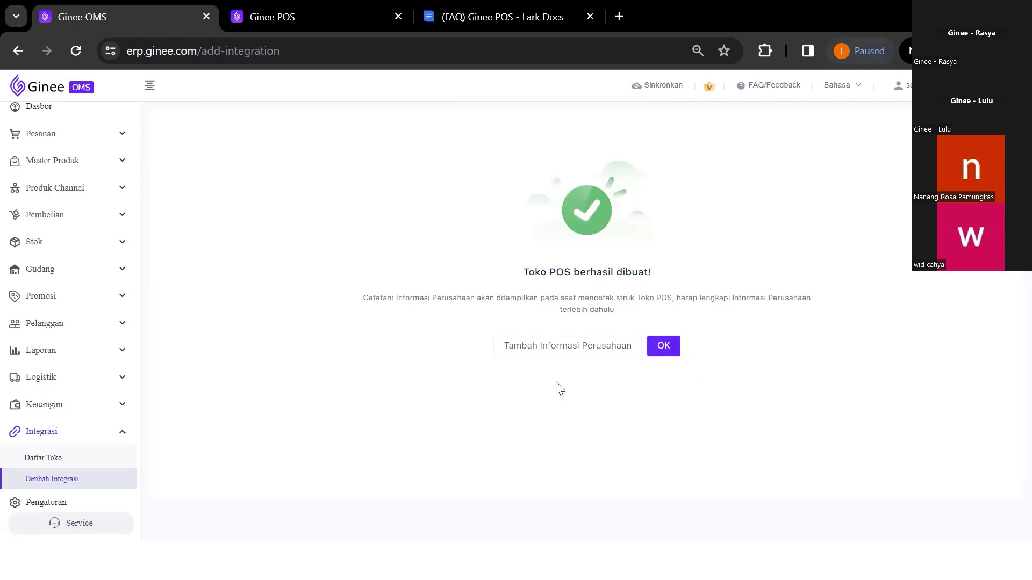
click(585, 358)
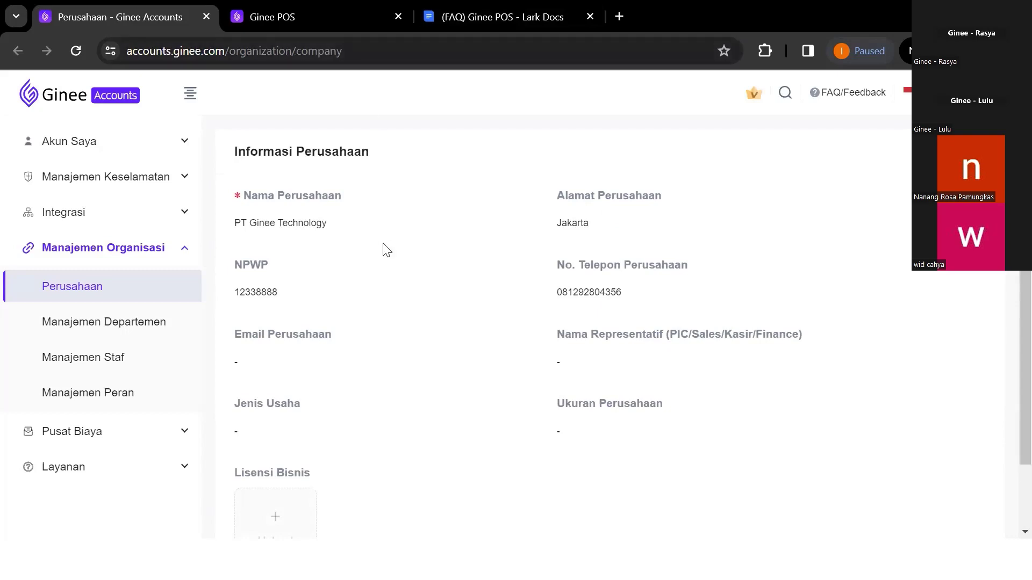
Edit PT Ginee Technology's company information, review the address fields, and save it
scroll(342, 247, down, 1)
scroll(341, 247, up, 1)
click(969, 152)
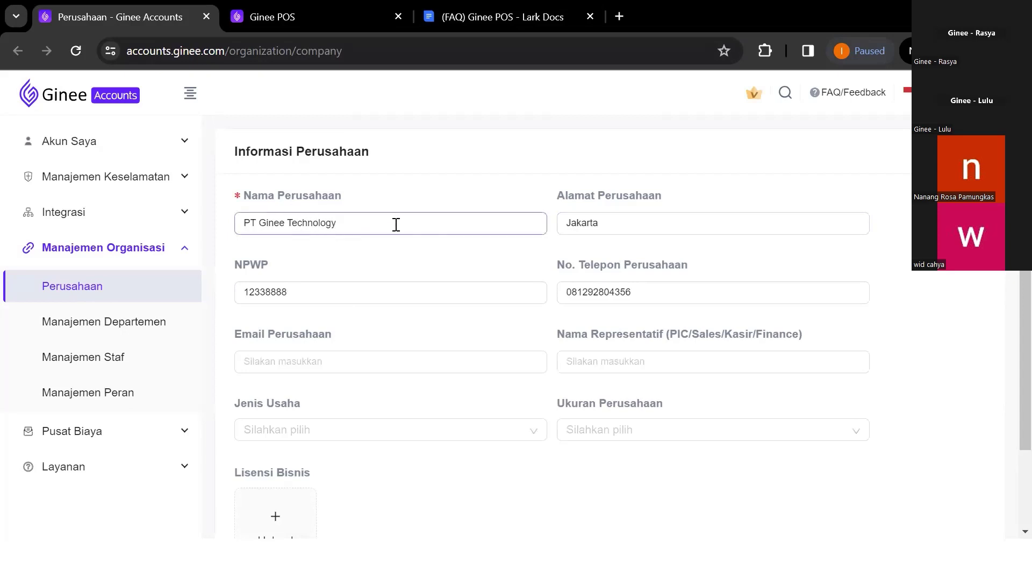
scroll(392, 327, down, 2)
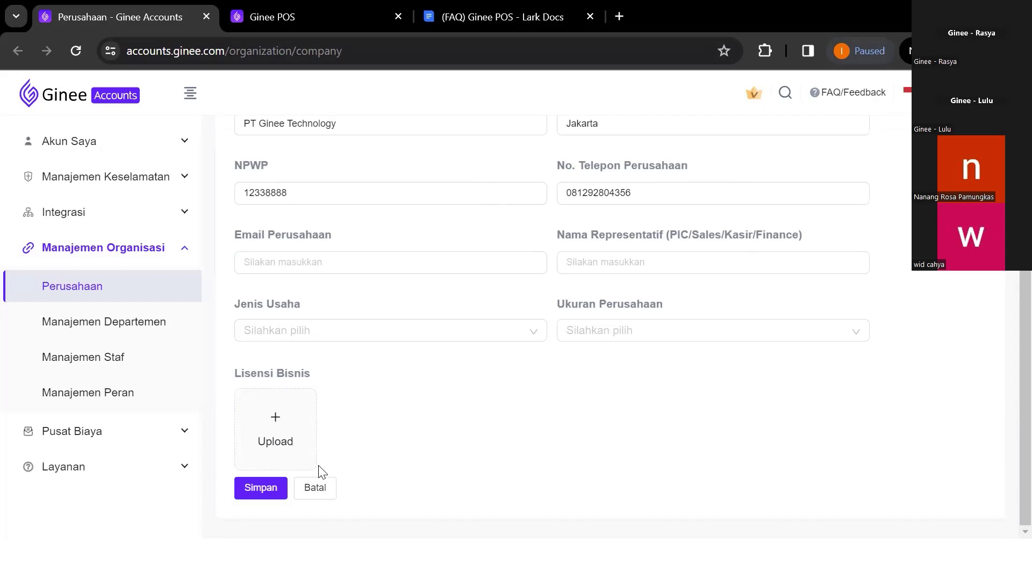
scroll(318, 467, up, 1)
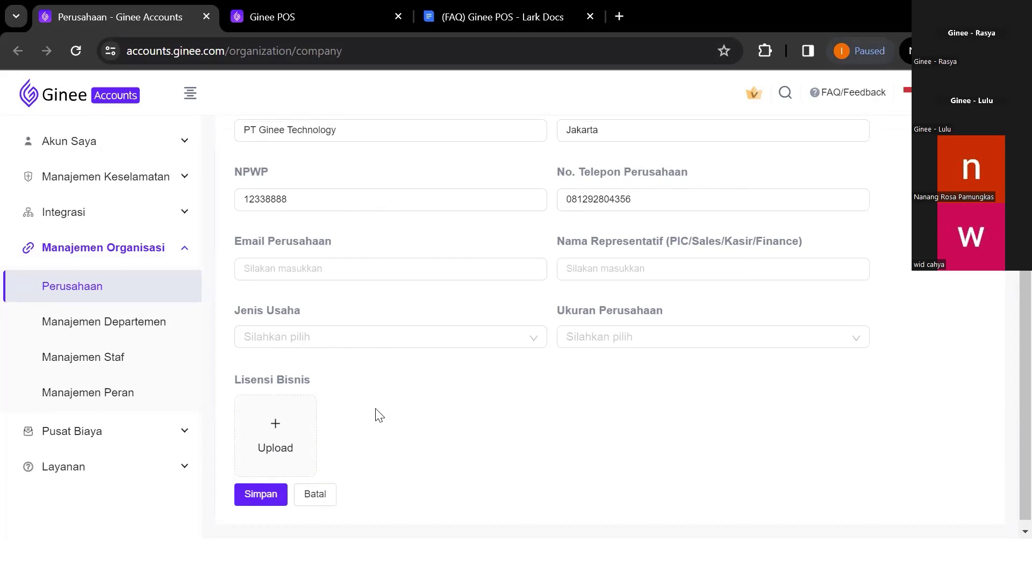
scroll(443, 227, up, 1)
click(627, 182)
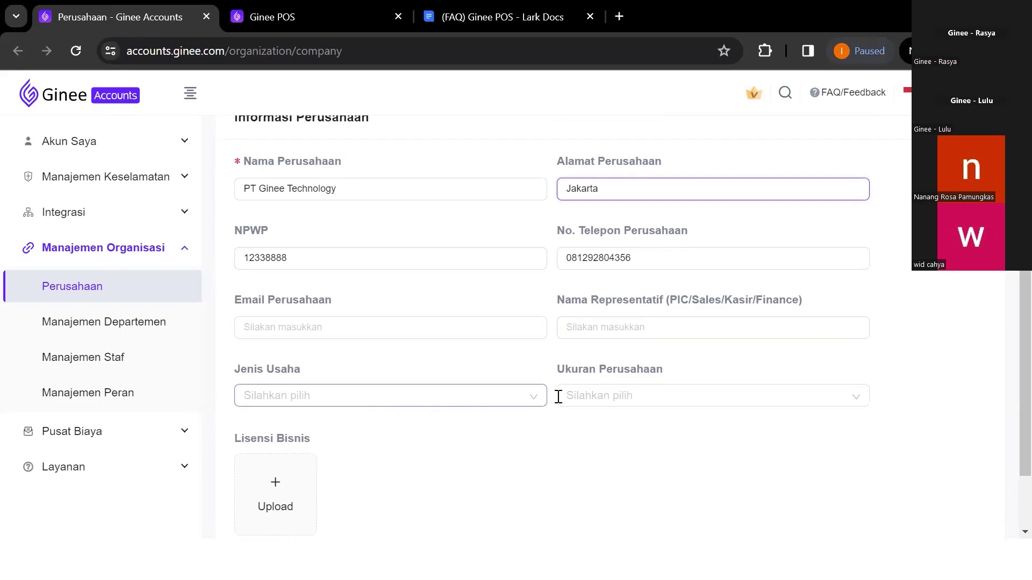
scroll(582, 395, down, 1)
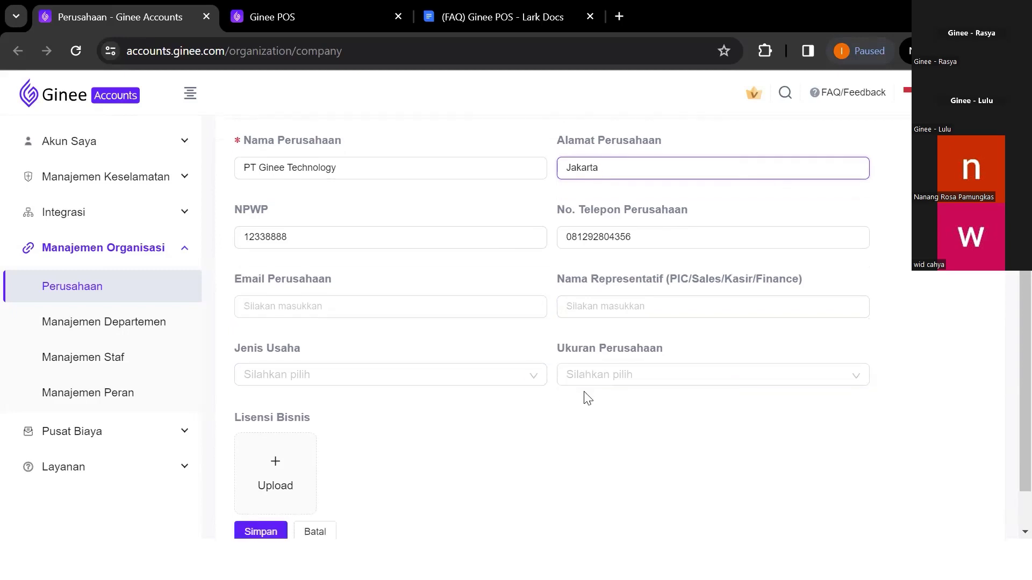
scroll(354, 479, down, 2)
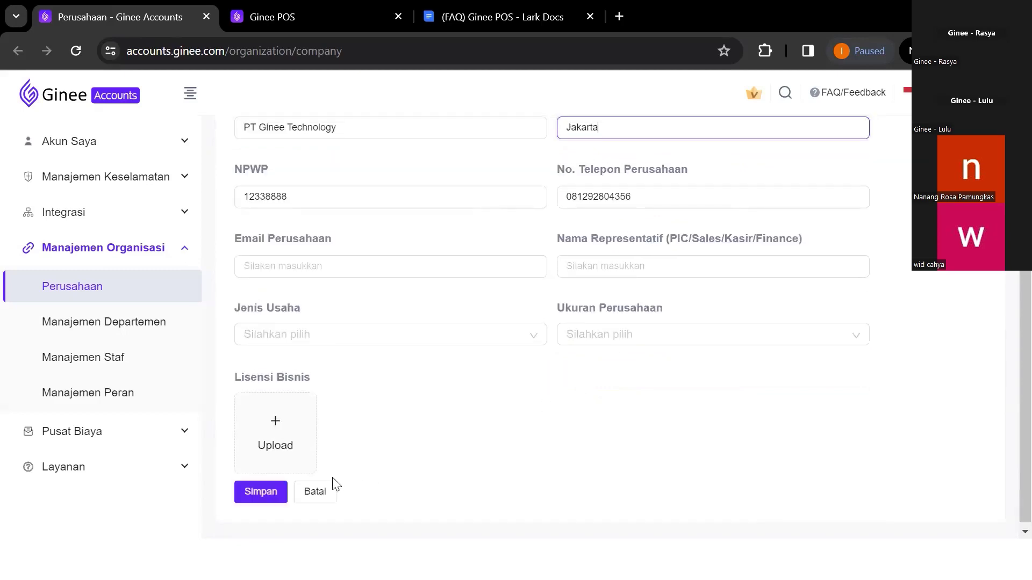
click(261, 493)
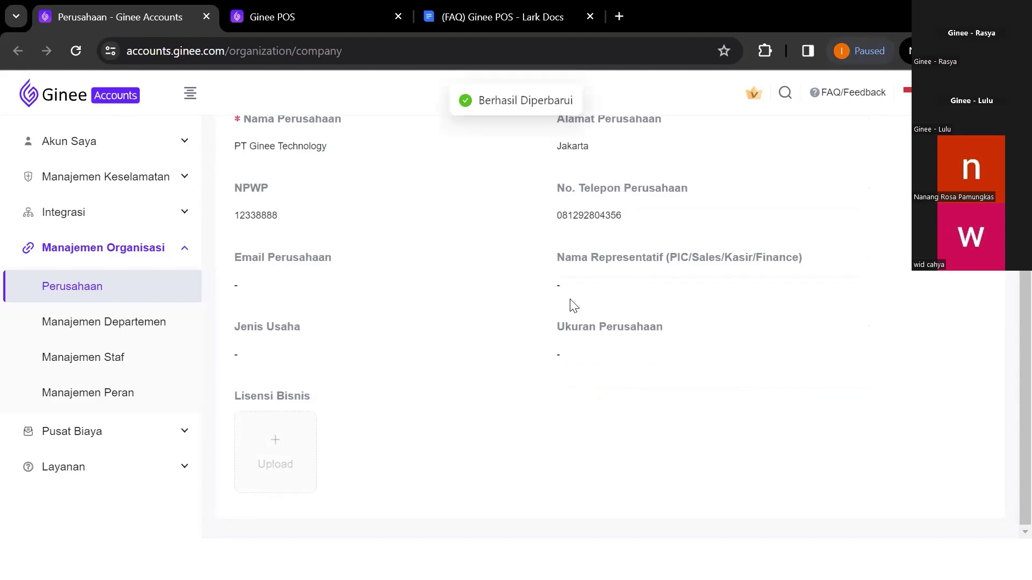
scroll(575, 306, up, 3)
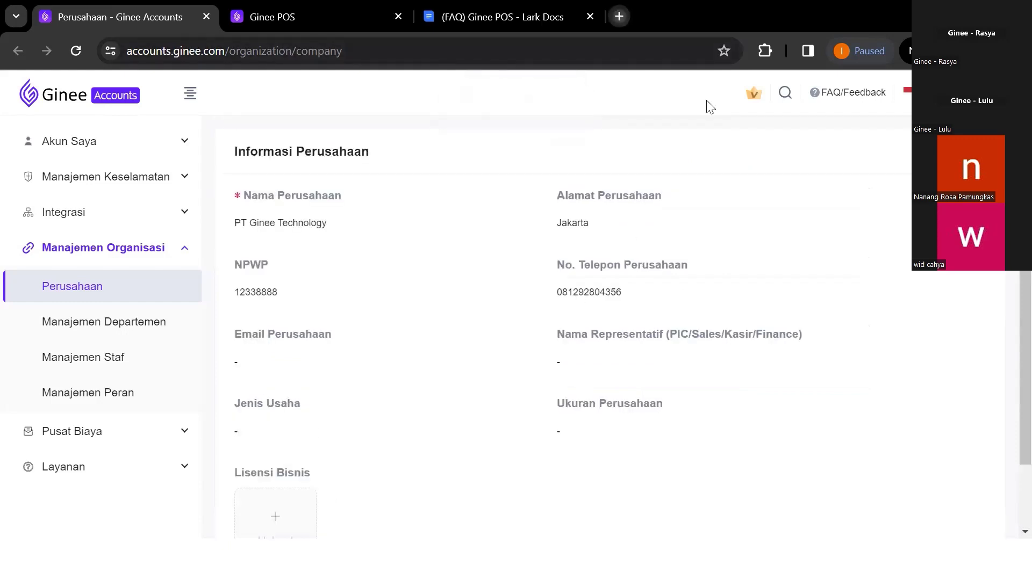
key(ctrl+t)
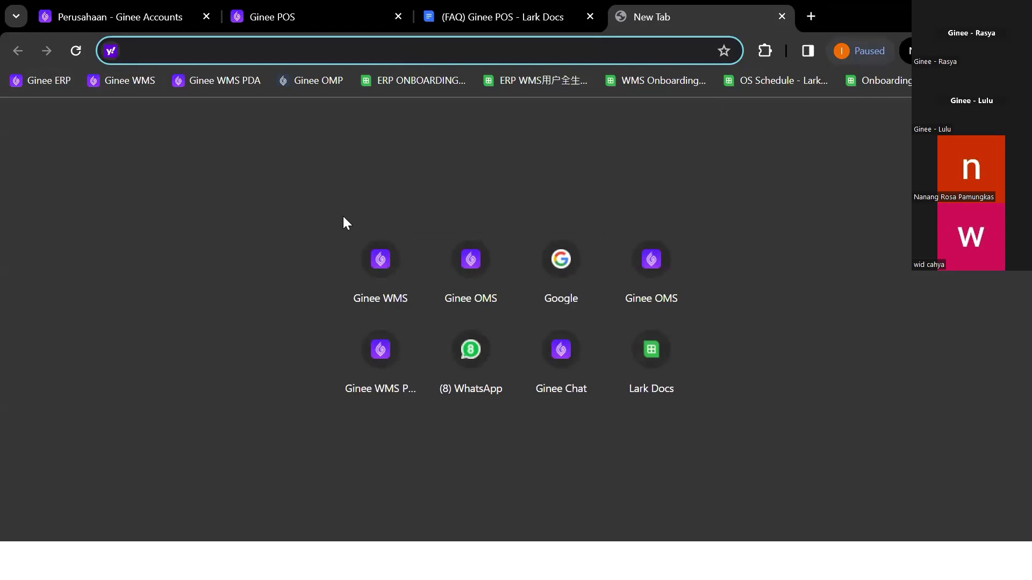
Load the Ginee OMS dashboard from the Ginee ERP bookmark in the new tab
click(57, 86)
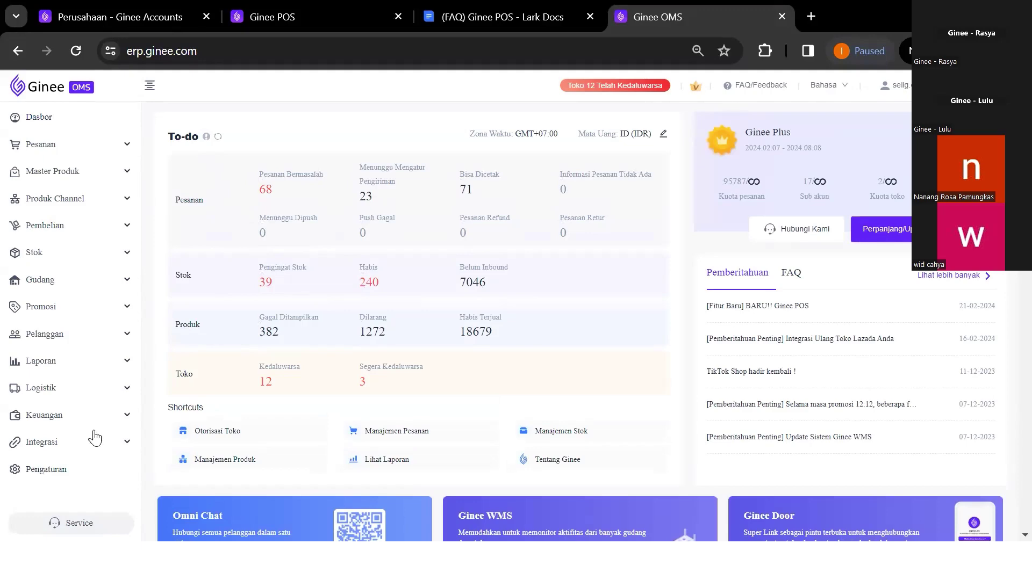
Open Integrasi > Daftar Toko to see Offline Store BCD listed as authorised
click(90, 446)
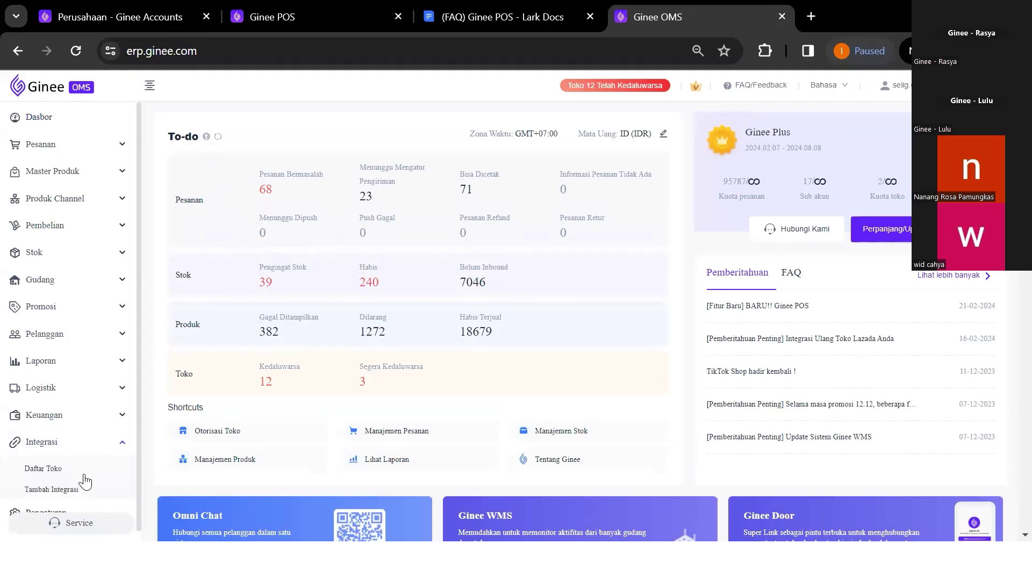
click(84, 474)
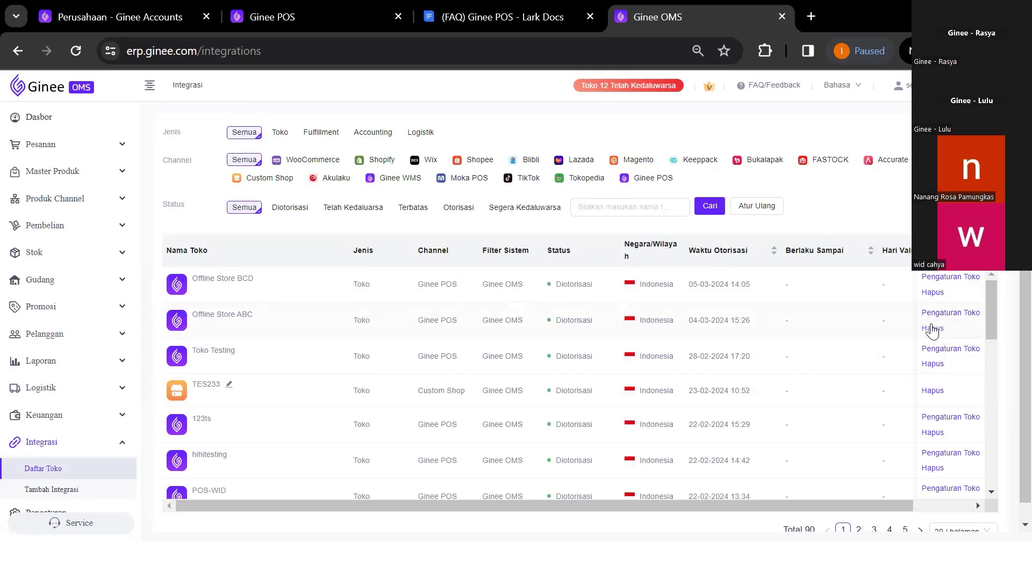
Check Offline Store BCD's POS settings (Pajak disabled), view Pengaturan, then return to Ginee Accounts
click(942, 279)
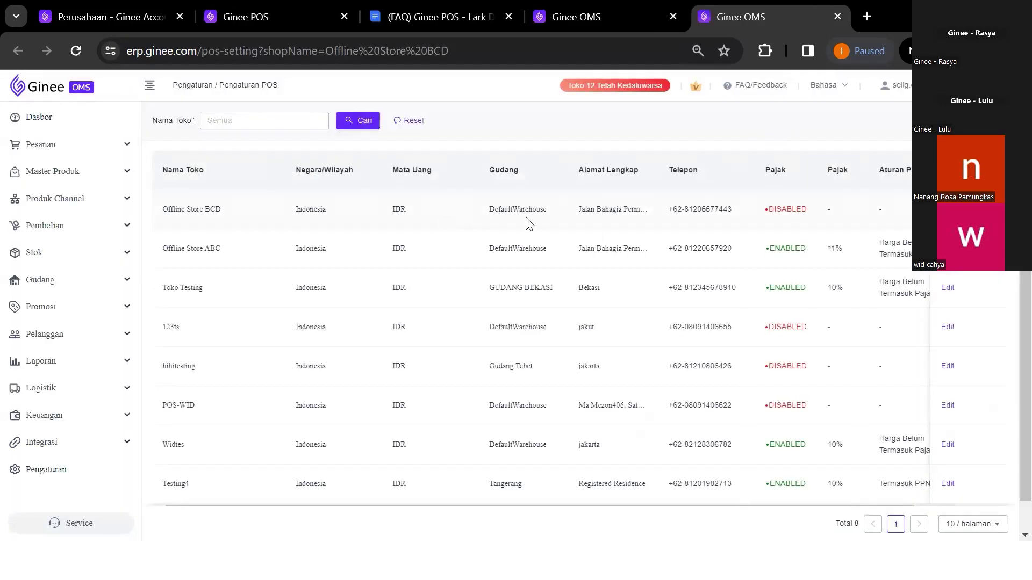
scroll(672, 236, right, 3)
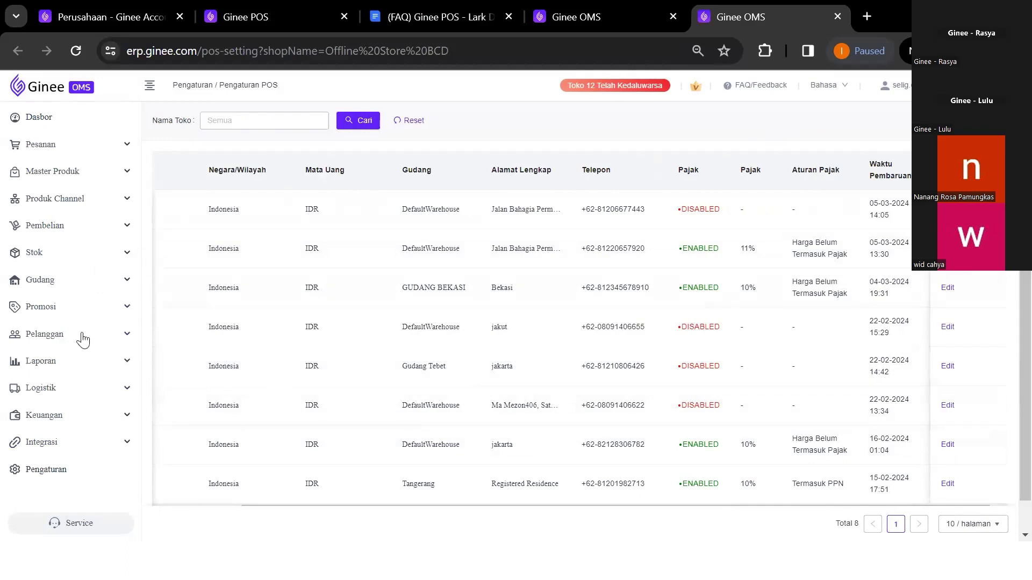
click(90, 451)
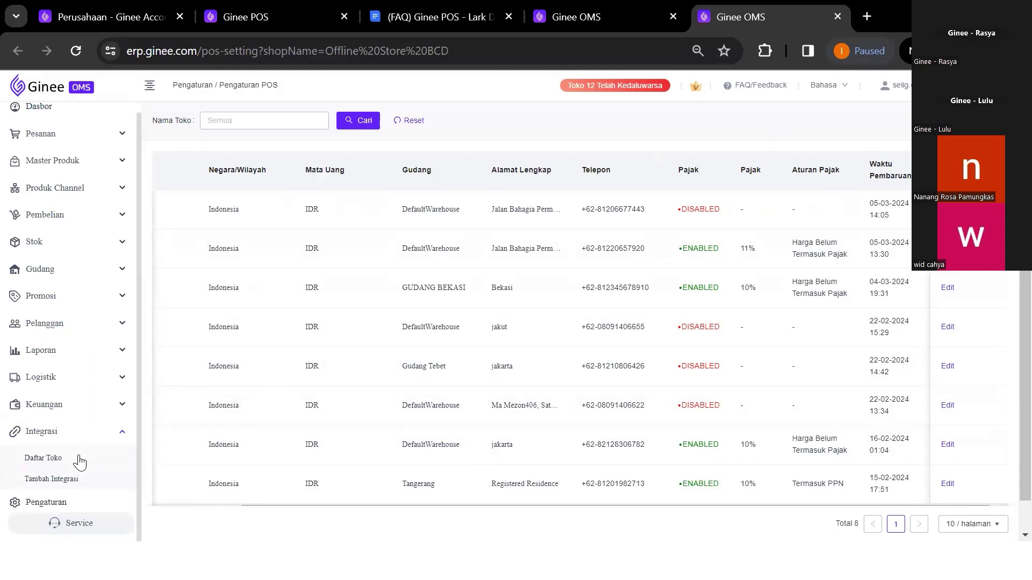
click(92, 504)
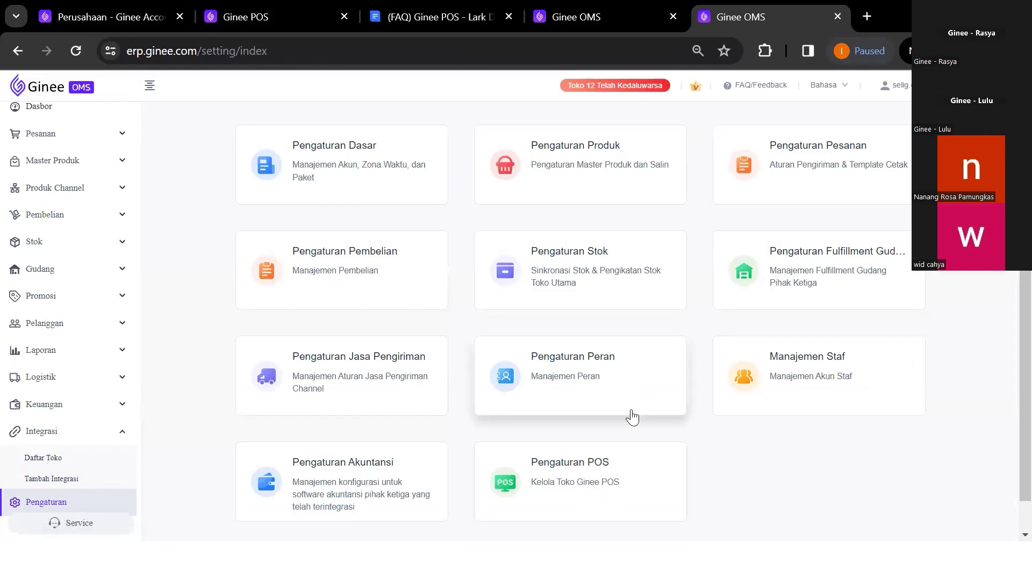
key(ctrl+1)
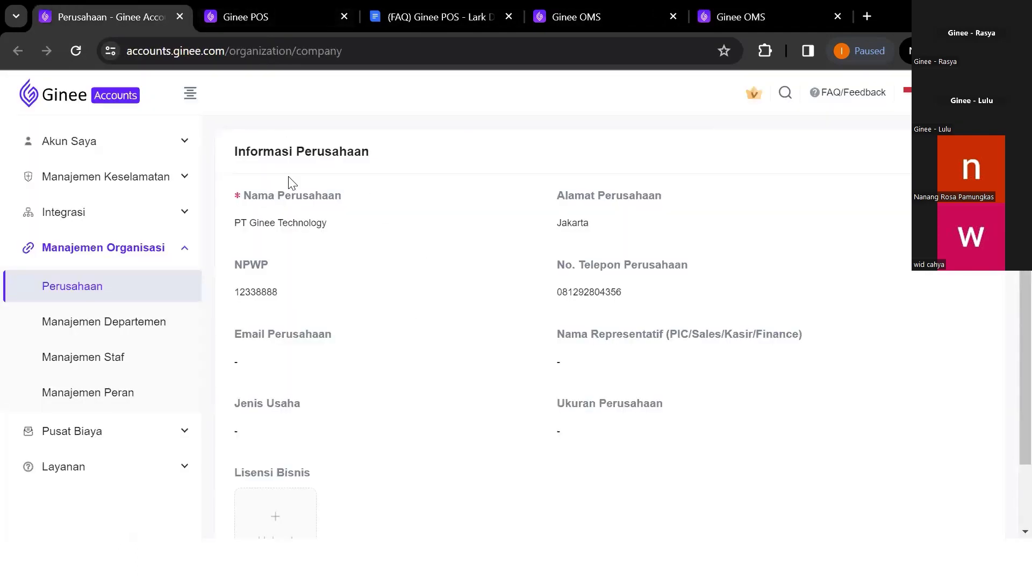
Open Manajemen Peran to list custom roles such as Testing2024 and Admin POS ABC
click(157, 396)
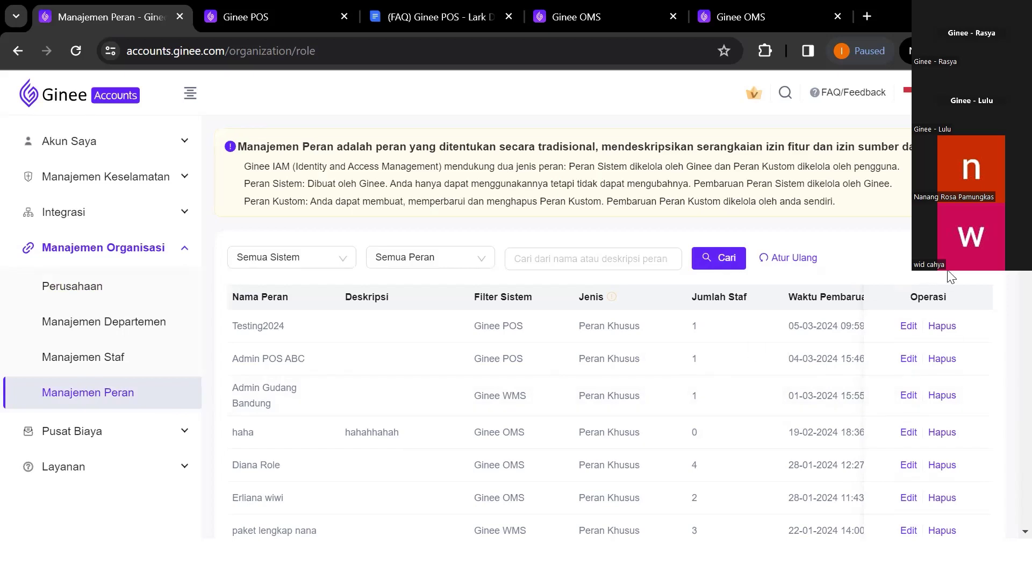
click(962, 264)
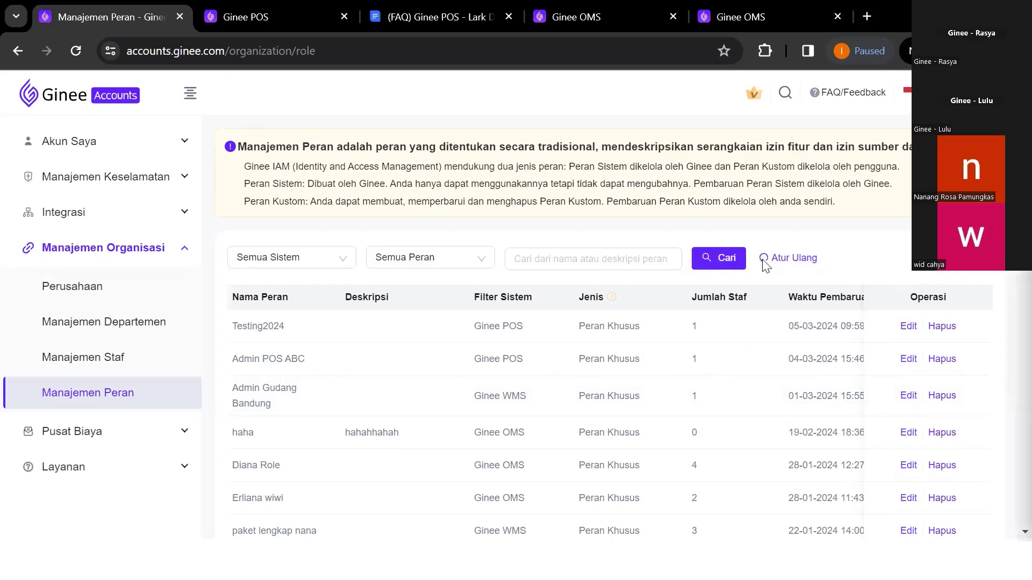
Set the new role's system to Ginee POS and name it 'Admin Store BCD'
click(628, 169)
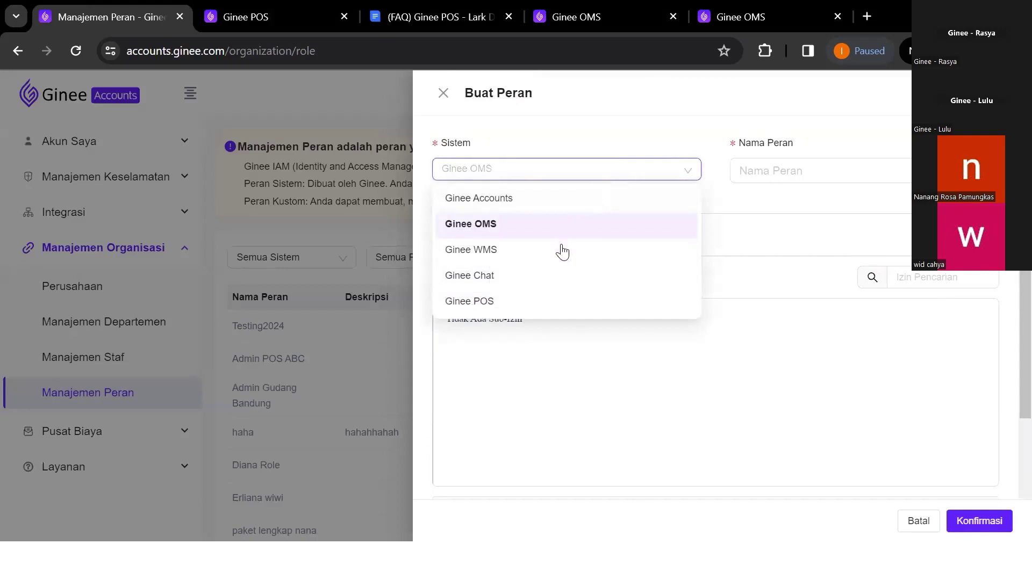
click(536, 304)
click(808, 161)
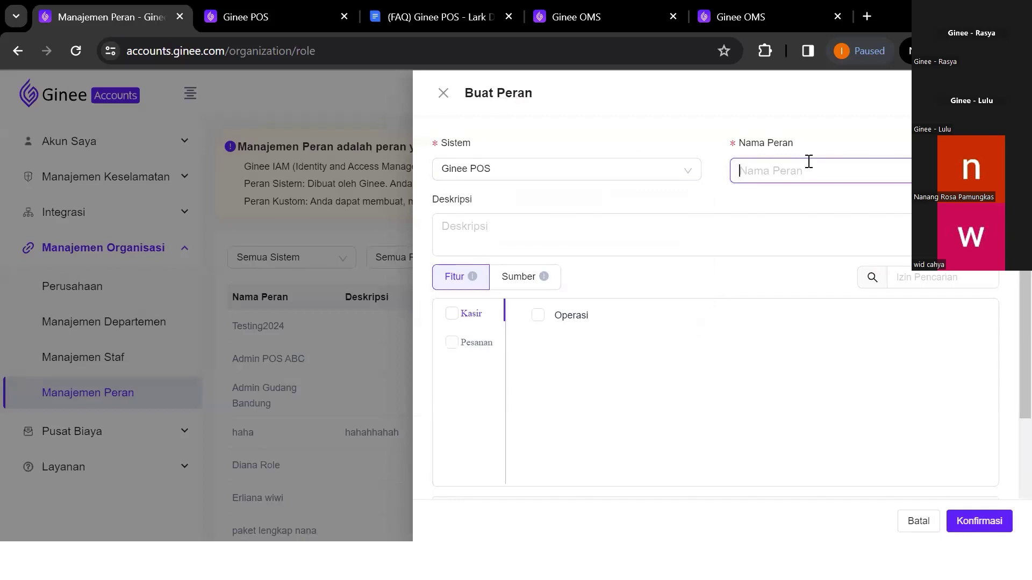
text(Admi)
Tick the Kasir permission with its Operasi option, then move to the Ginee POS tab
click(469, 320)
click(452, 314)
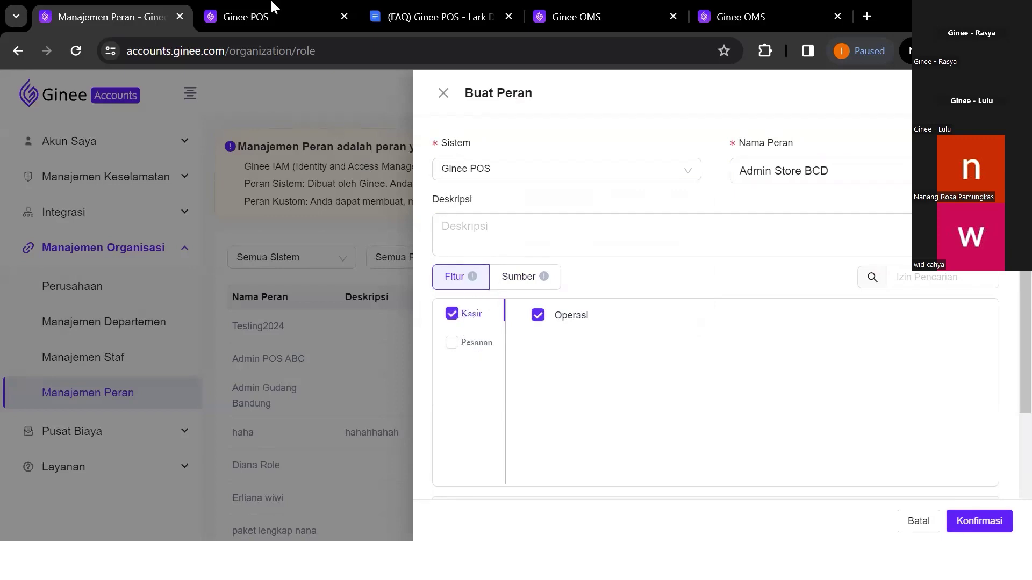
click(272, 7)
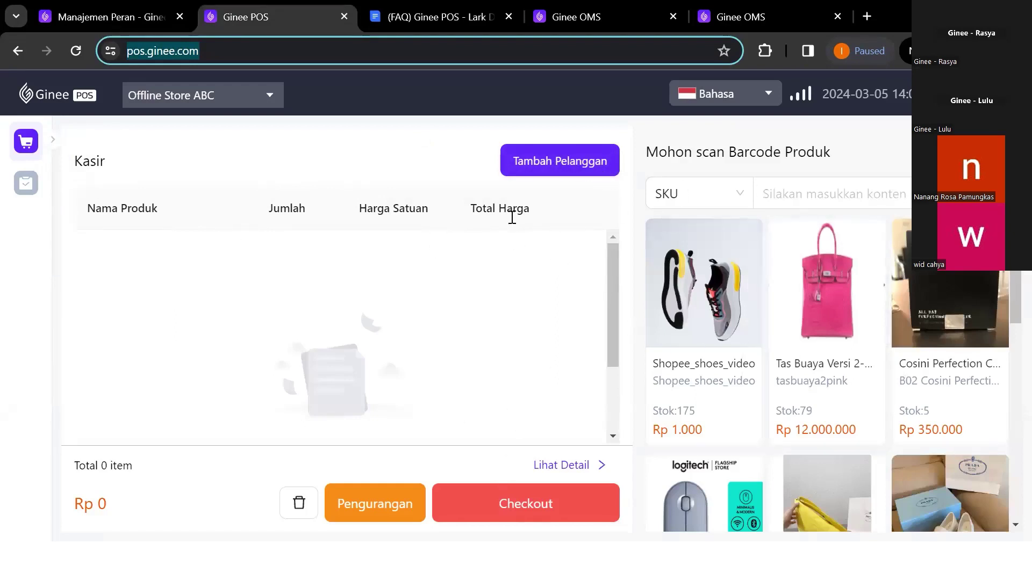
Grant the Admin Store BCD role all Pesanan permissions and open the Ginee POS order list
click(135, 14)
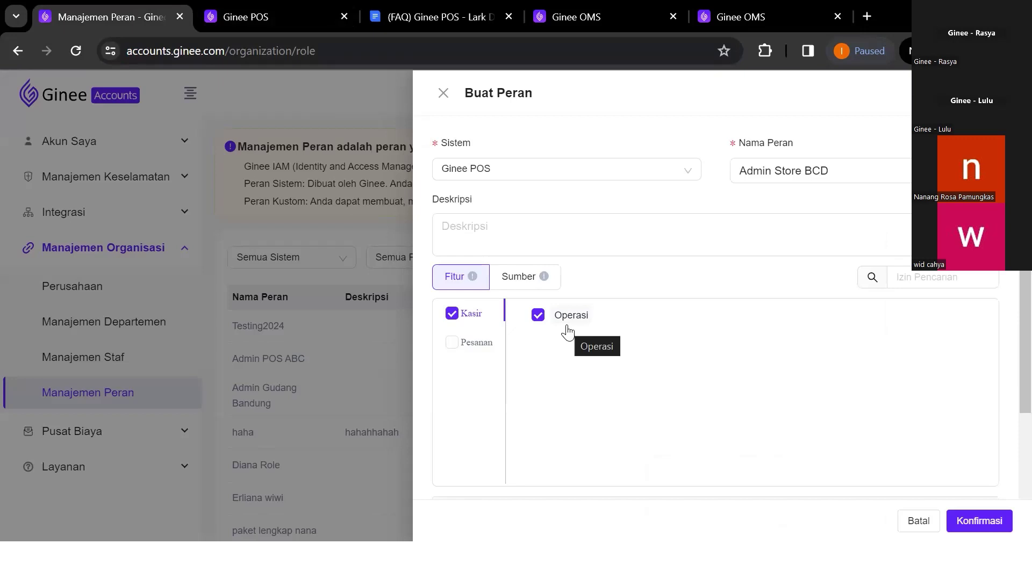
click(462, 349)
click(451, 344)
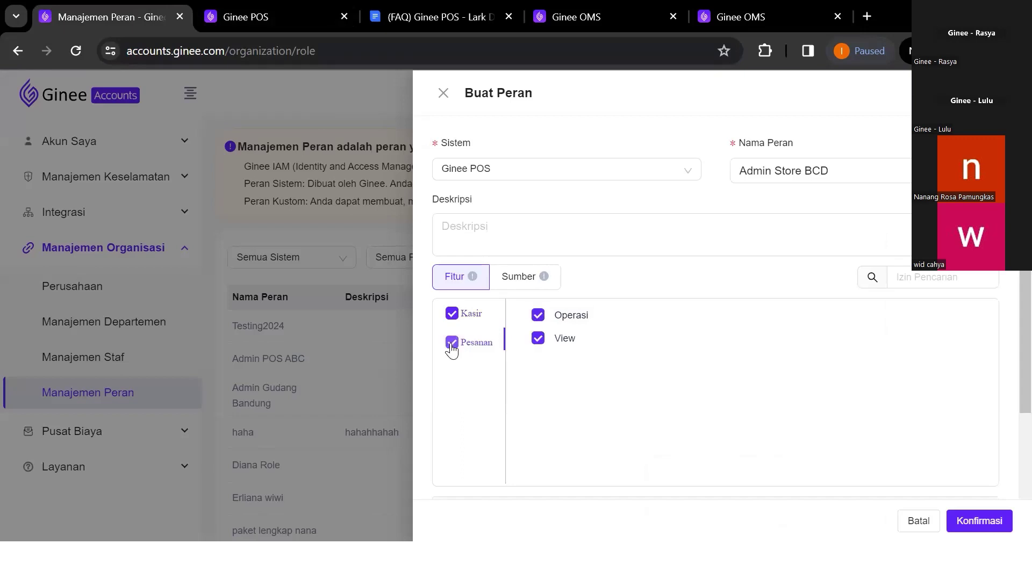
click(299, 7)
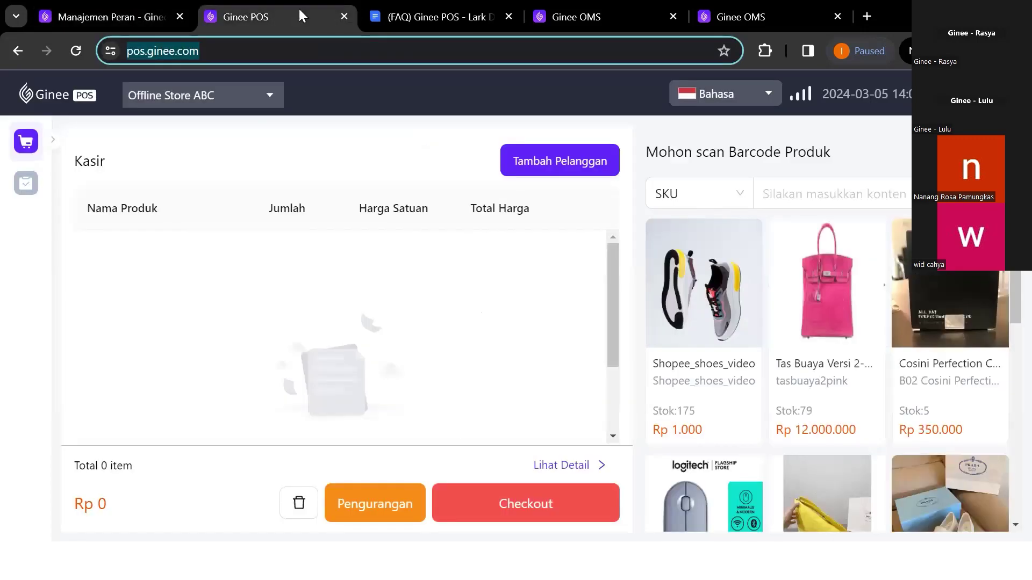
click(26, 186)
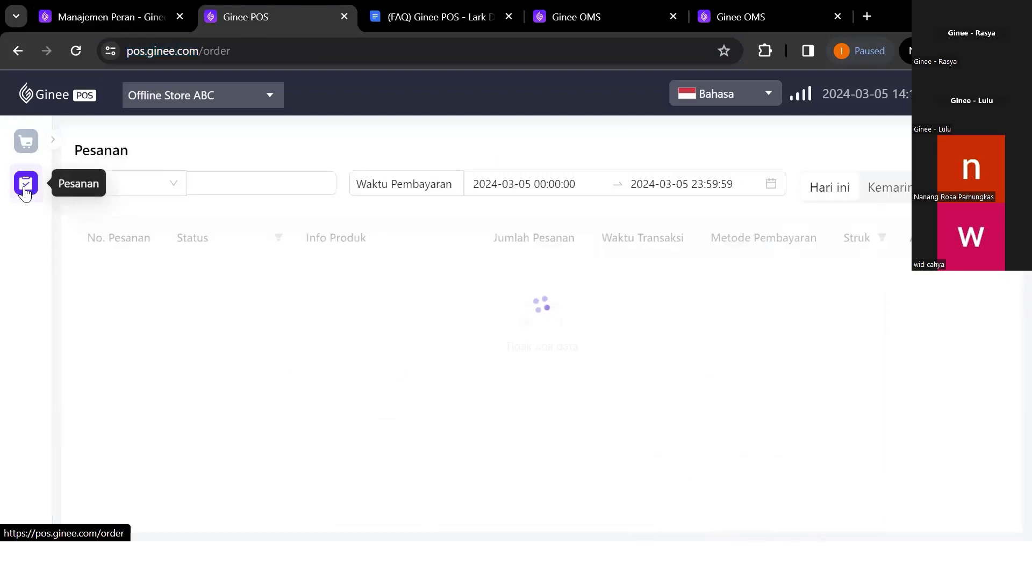
Make sure the Pesanan View permission stays ticked, then view today's POS orders
click(117, 13)
click(538, 338)
click(538, 338)
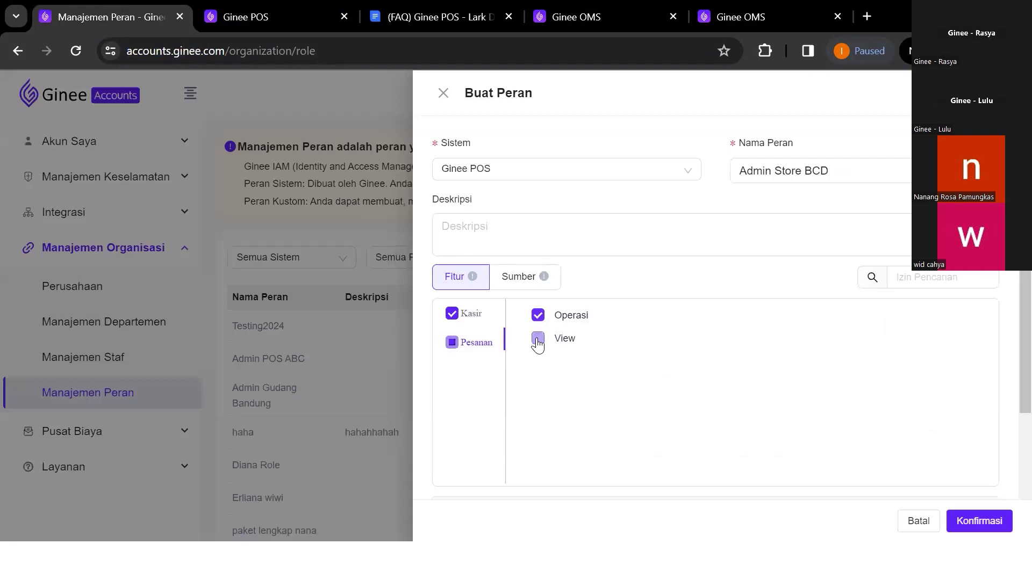
click(253, 17)
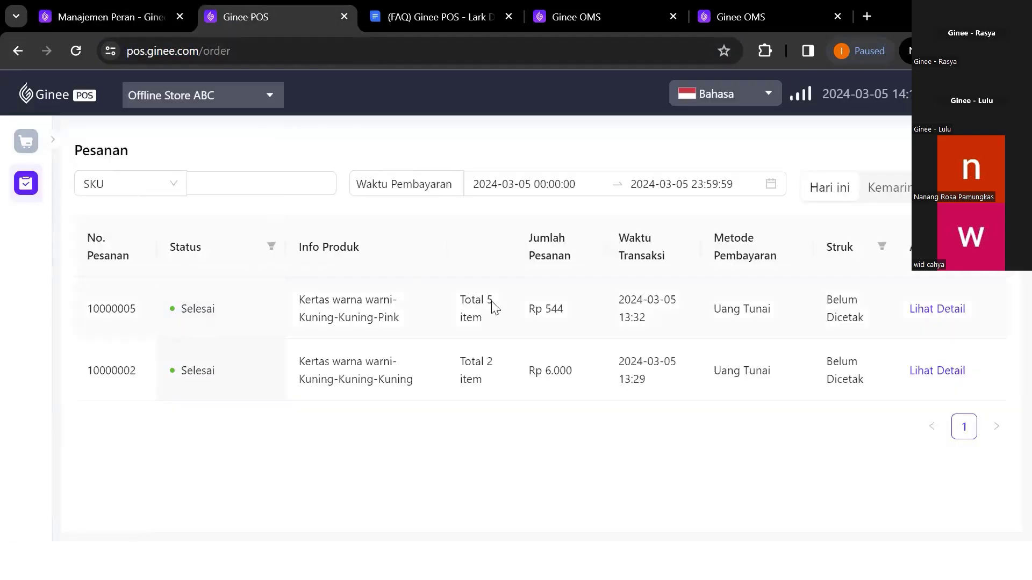
Open order 10000005's details and verify PPN(11%) of Rp 54 on the Rp 500 subtotal
click(938, 311)
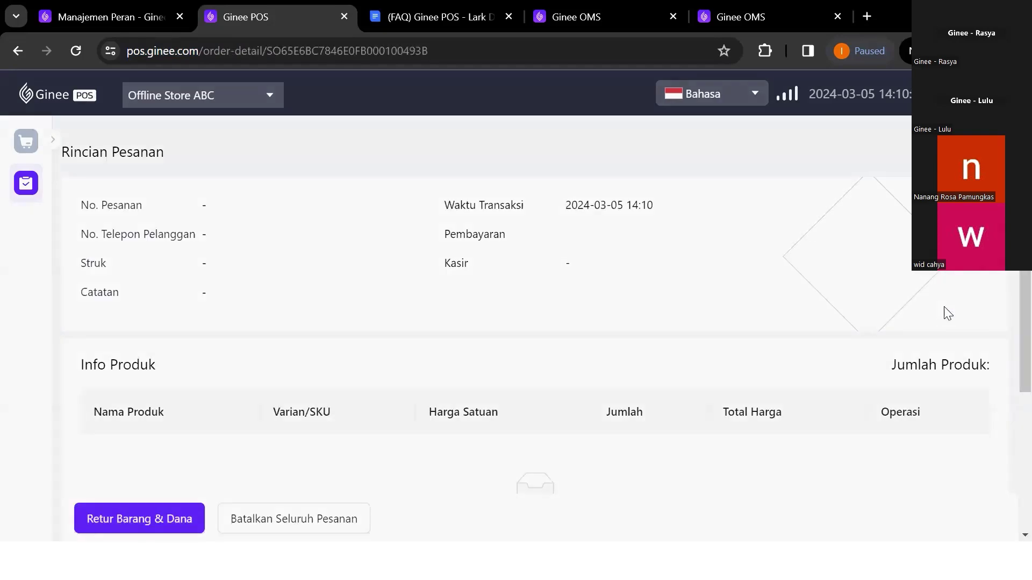
scroll(569, 314, down, 2)
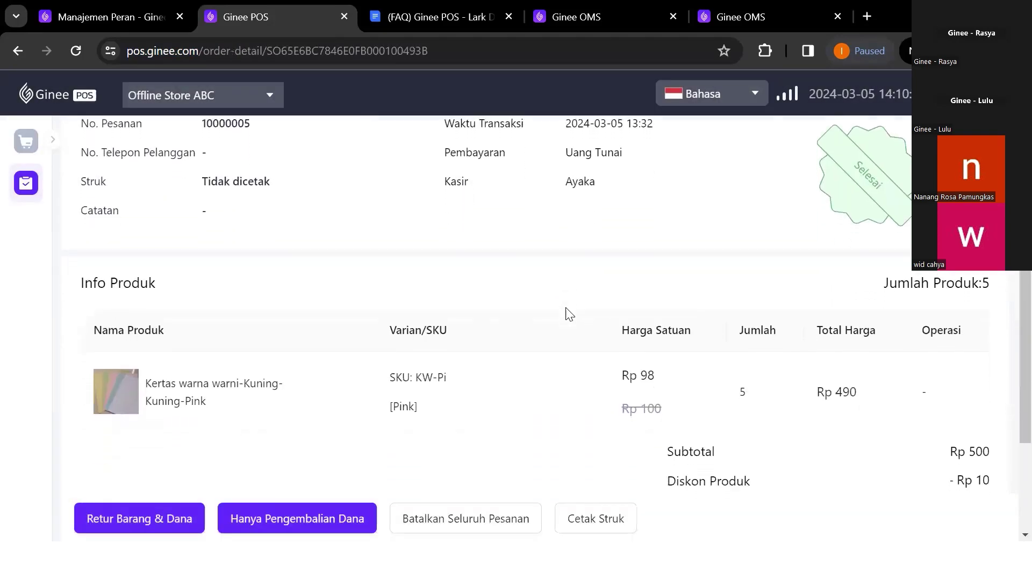
scroll(570, 314, up, 2)
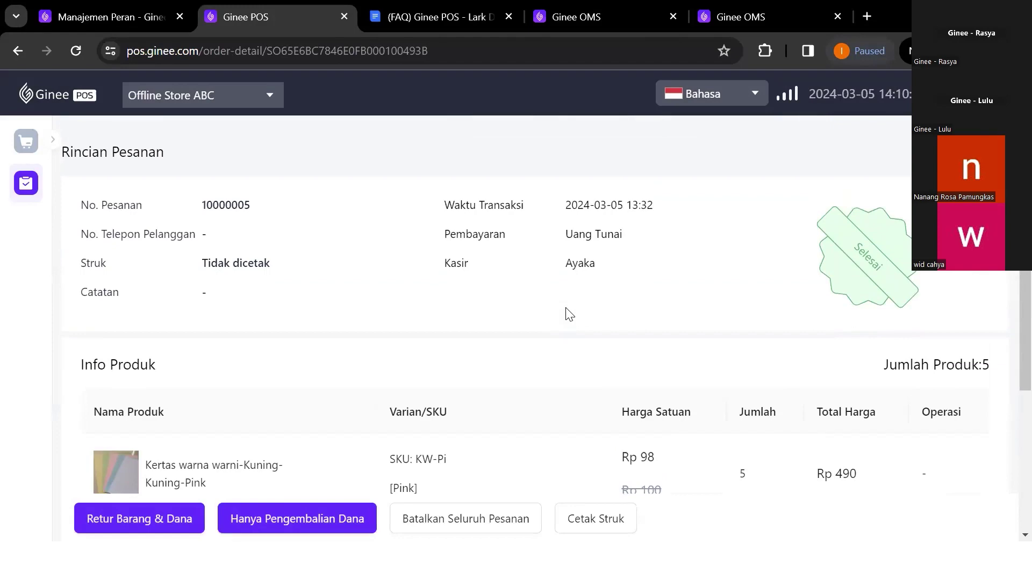
click(416, 9)
click(297, 11)
scroll(440, 322, down, 3)
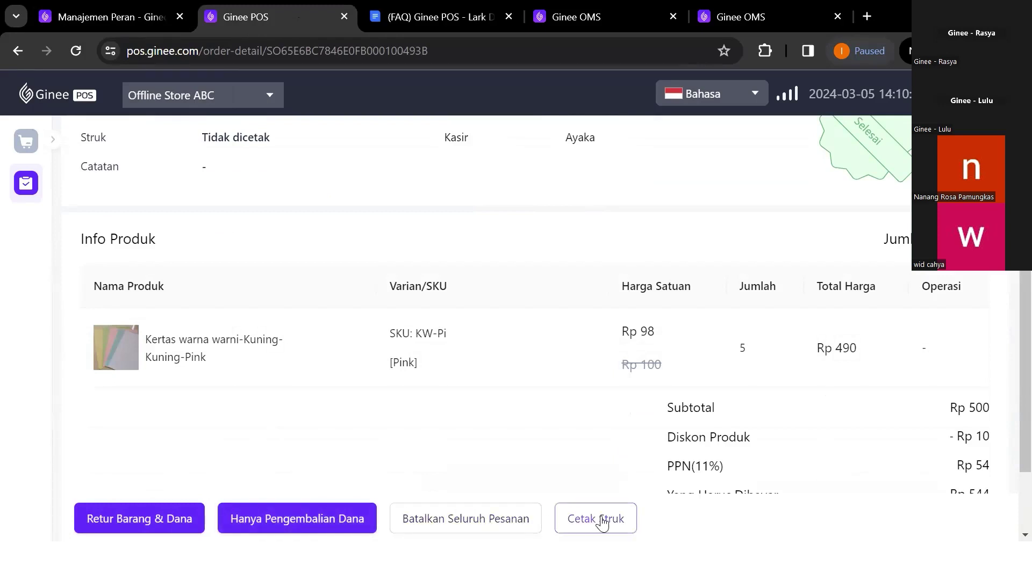
right_click(444, 284)
click(304, 233)
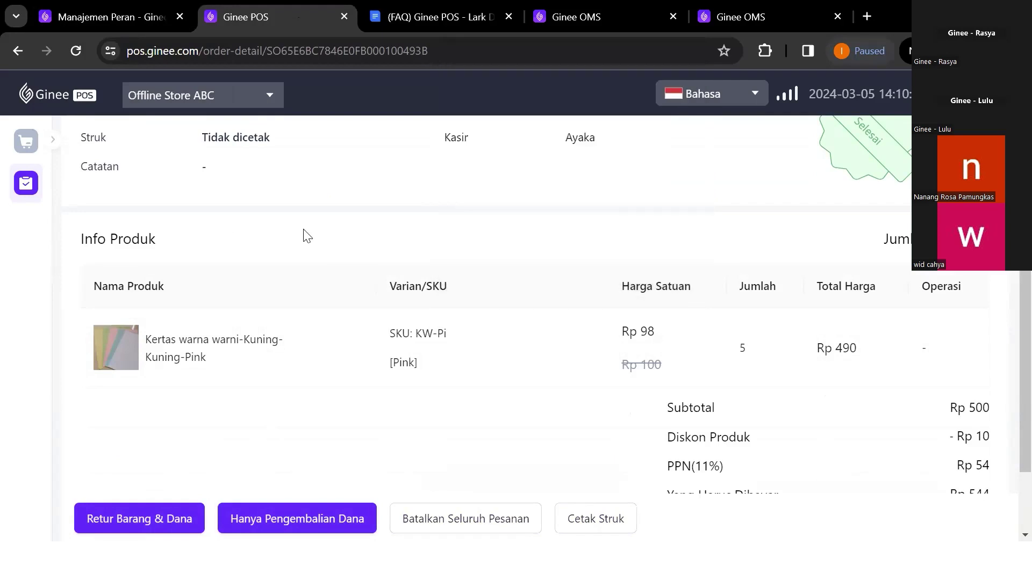
click(143, 3)
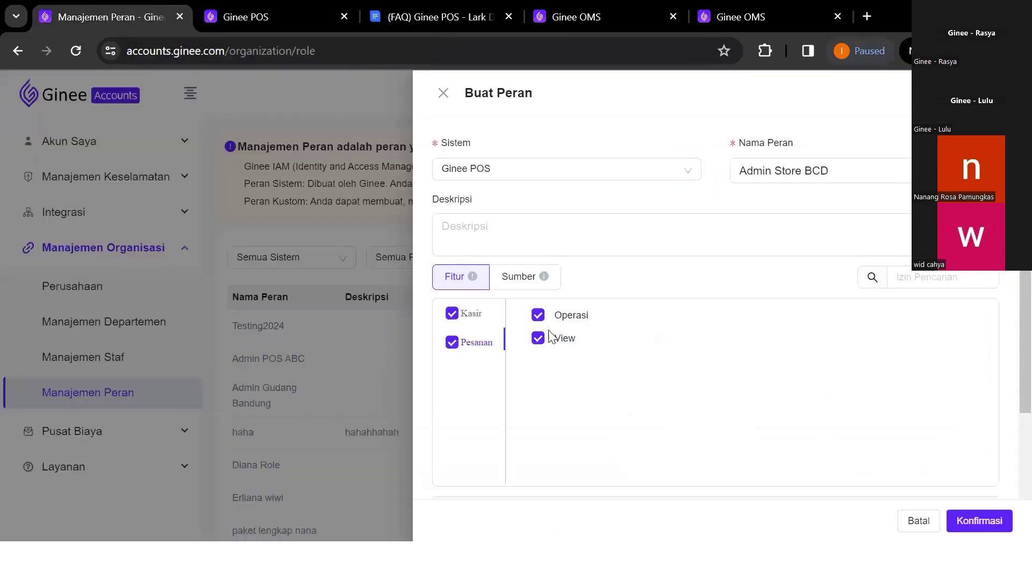
Tick Pesanan Operasi and View, check the 3 selected permissions, and confirm the role
click(538, 315)
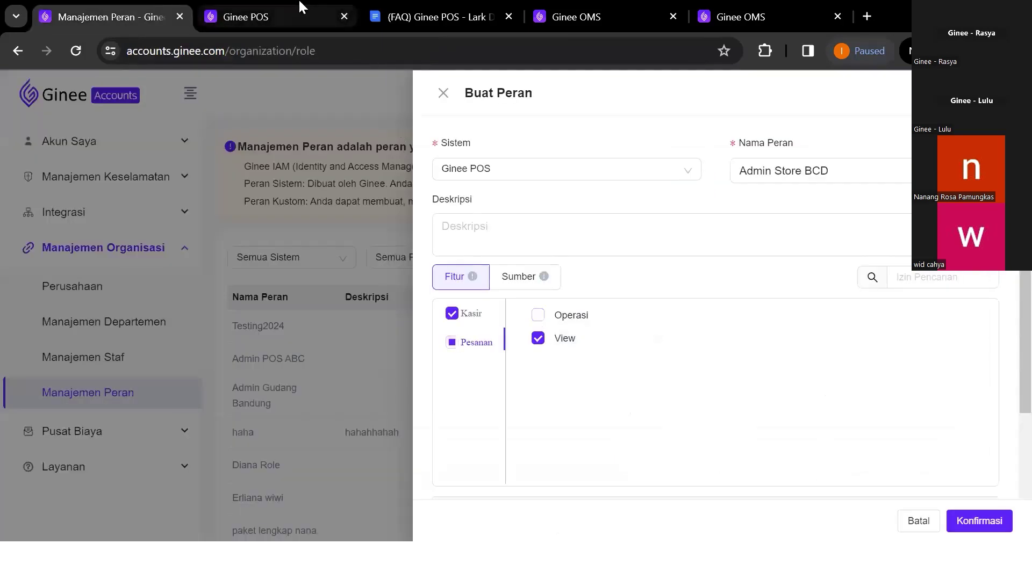
click(287, 7)
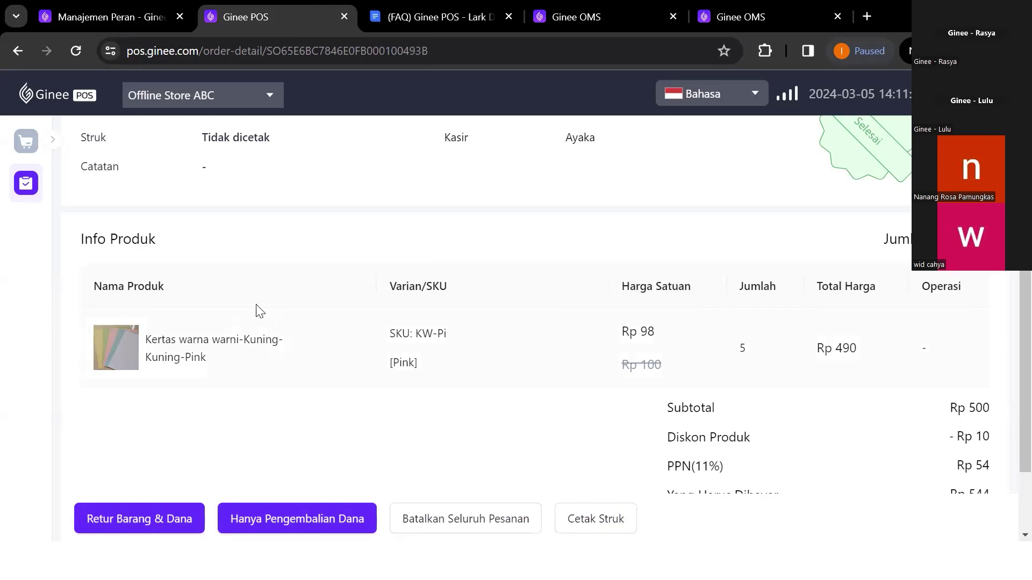
click(143, 13)
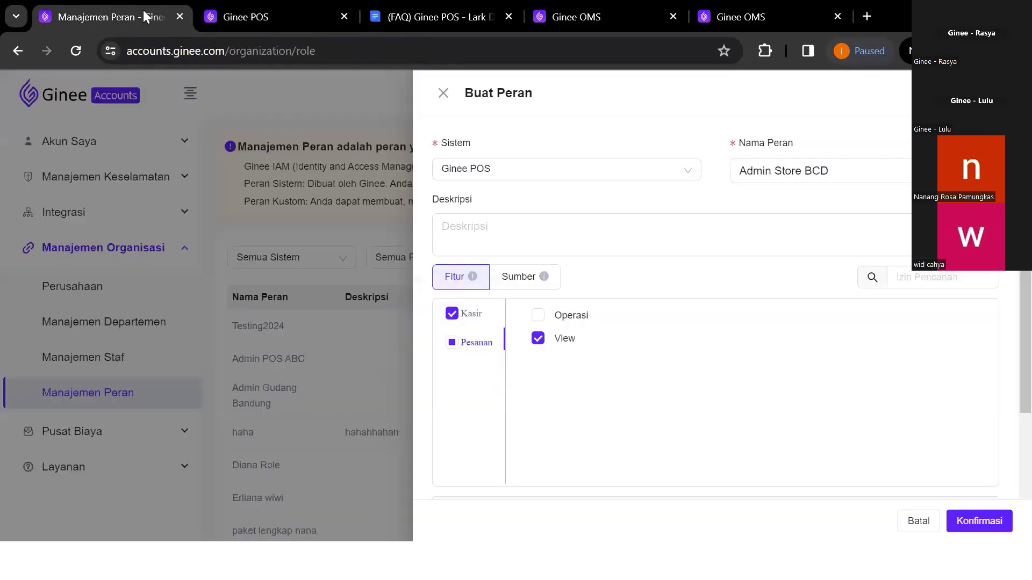
click(451, 342)
scroll(483, 397, down, 3)
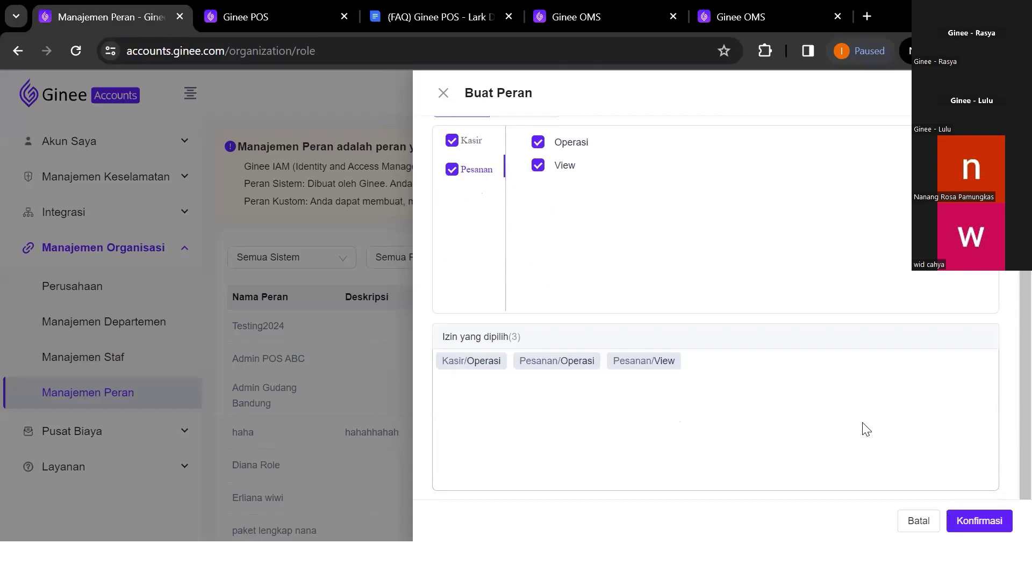
click(967, 522)
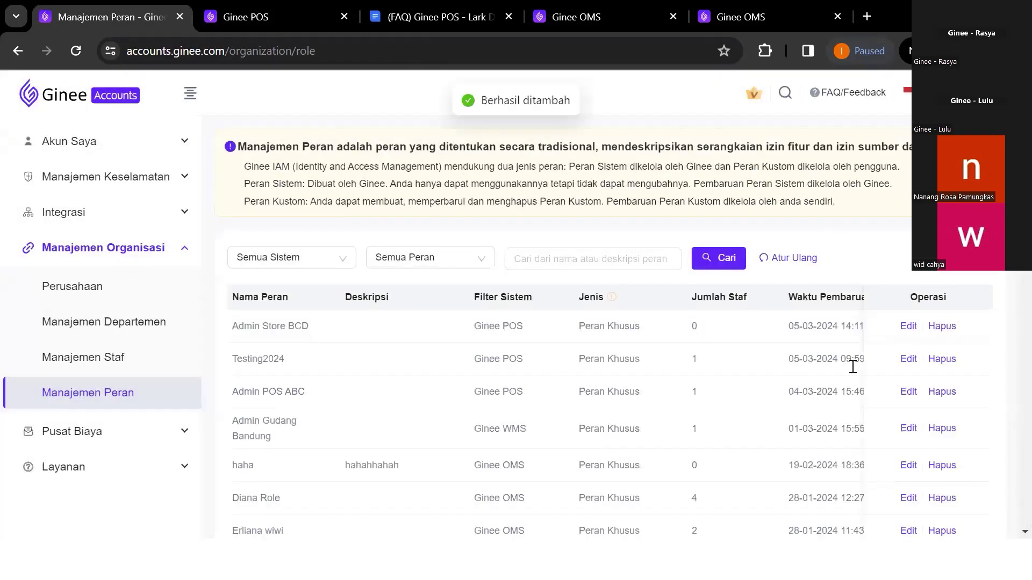
From the Manajemen Staf list of 94 staff, open the Buat Staf form
double_click(695, 328)
click(753, 327)
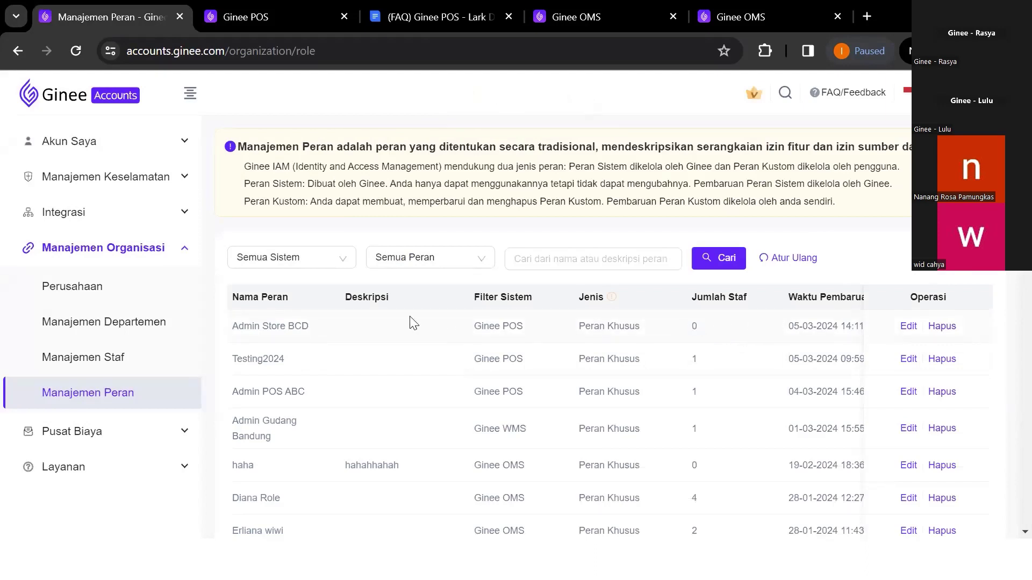
click(113, 371)
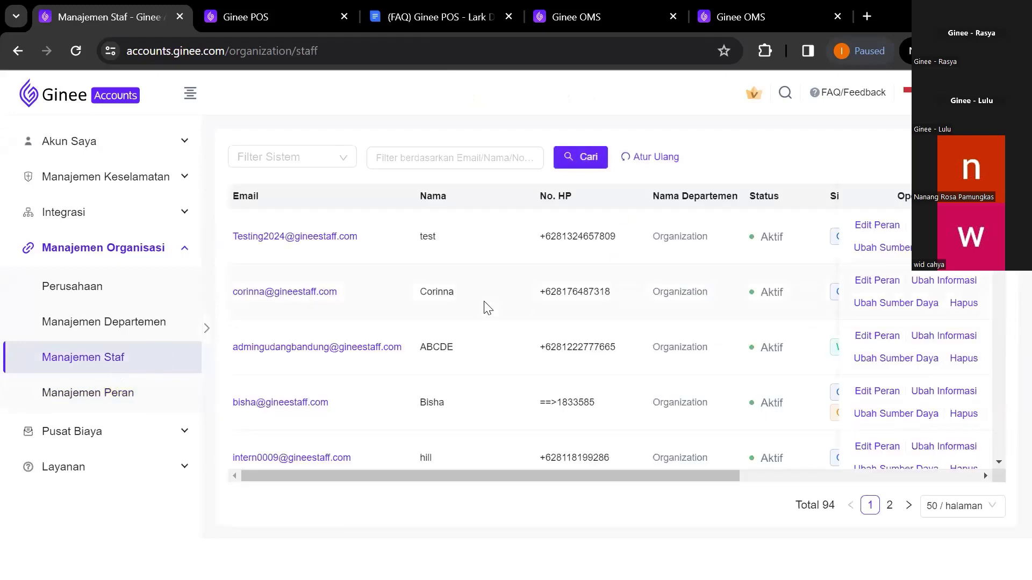
scroll(649, 351, down, 2)
scroll(648, 350, up, 2)
scroll(763, 327, right, 3)
scroll(766, 325, left, 3)
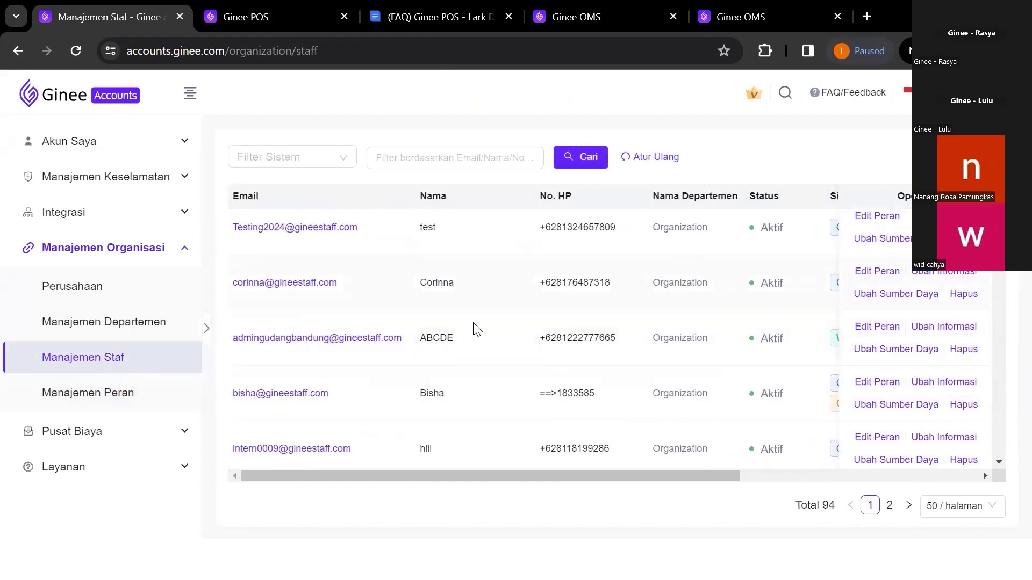
click(957, 157)
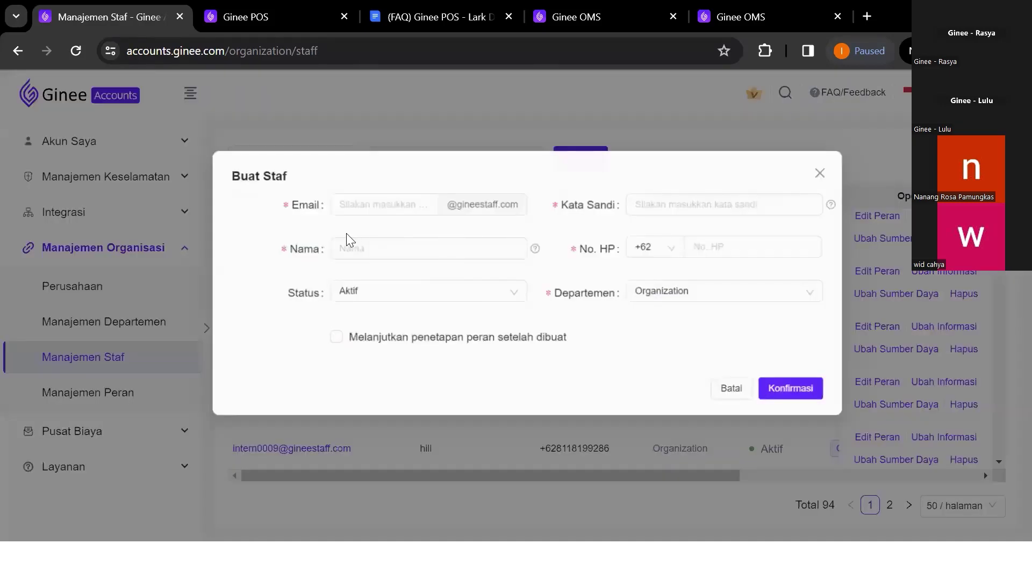
Review the Buat Staf Email, password and Status fields, then cancel without creating anyone
click(333, 206)
drag(515, 207, 432, 211)
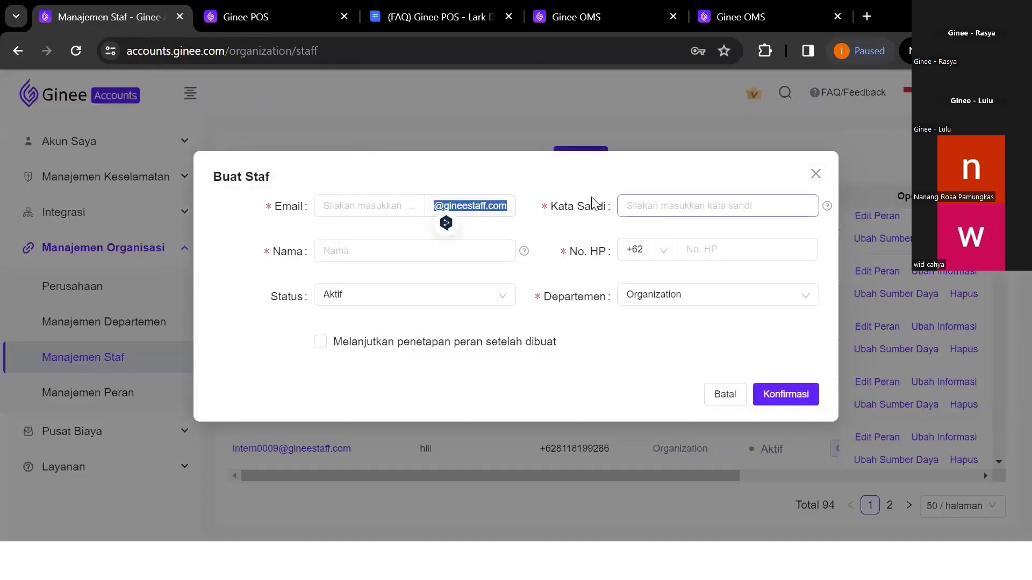
click(628, 204)
click(386, 272)
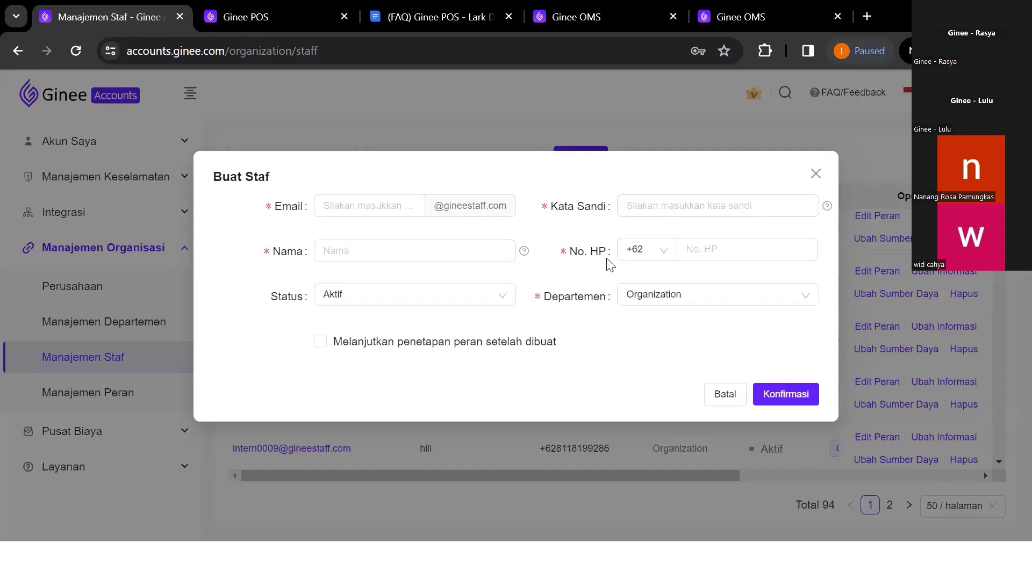
click(352, 300)
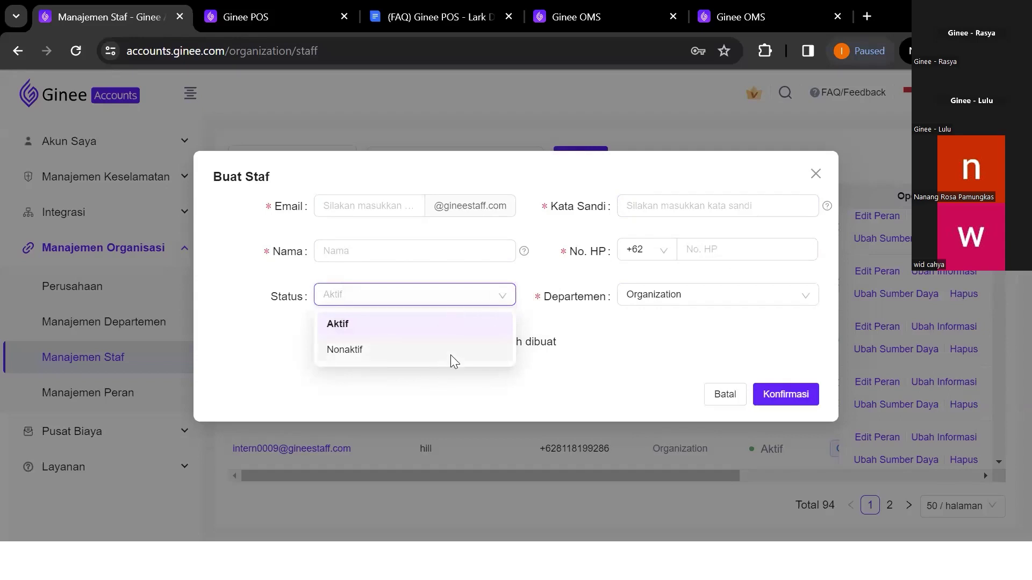
click(724, 395)
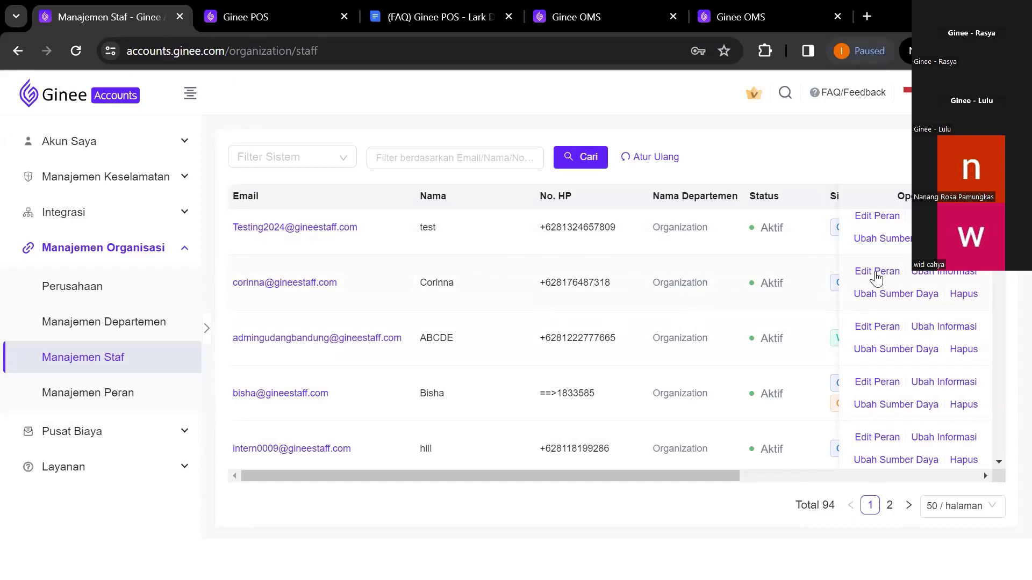
Give the second staff account the Admin Store BCD role and save it
click(877, 273)
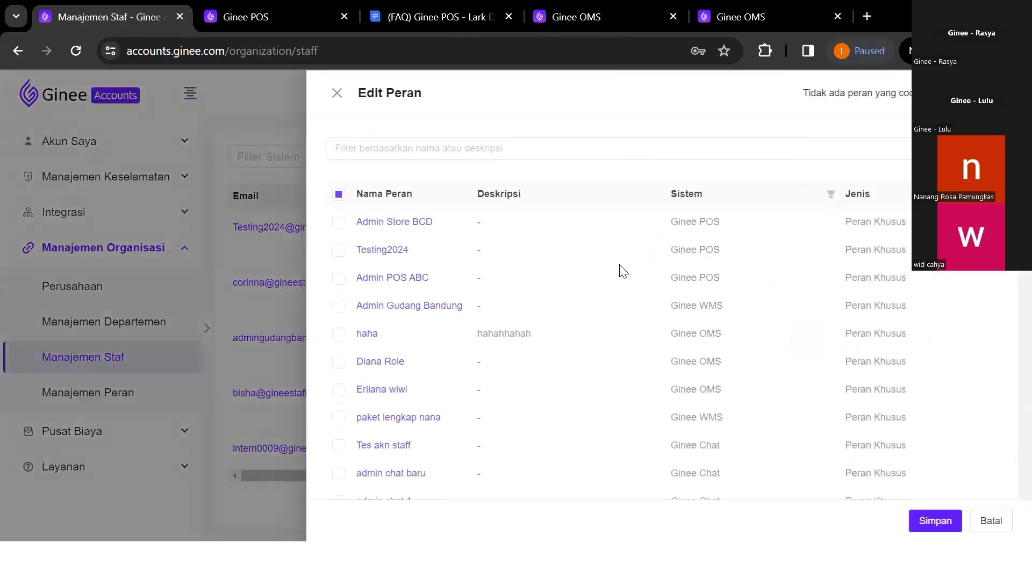
click(339, 222)
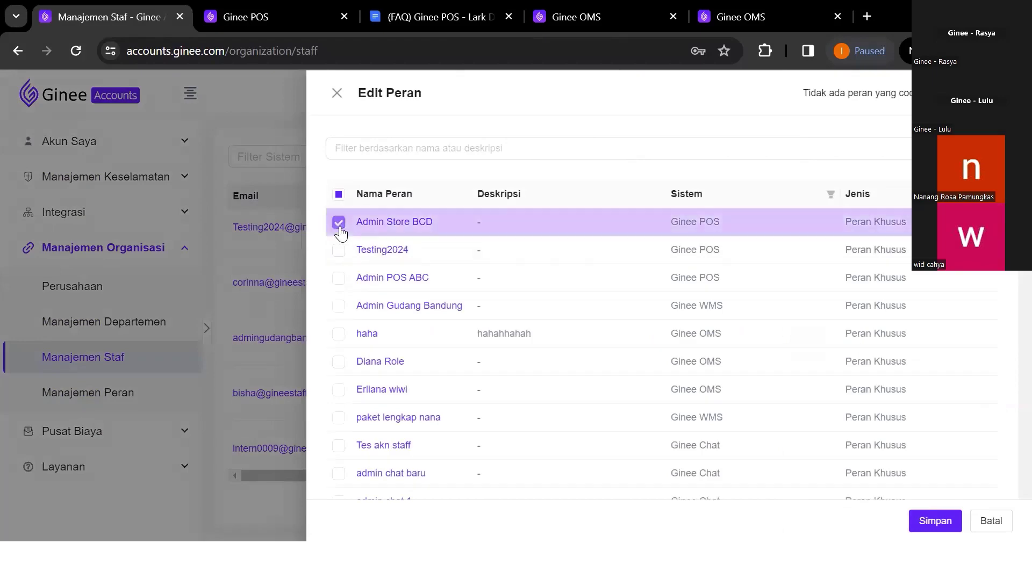
click(954, 523)
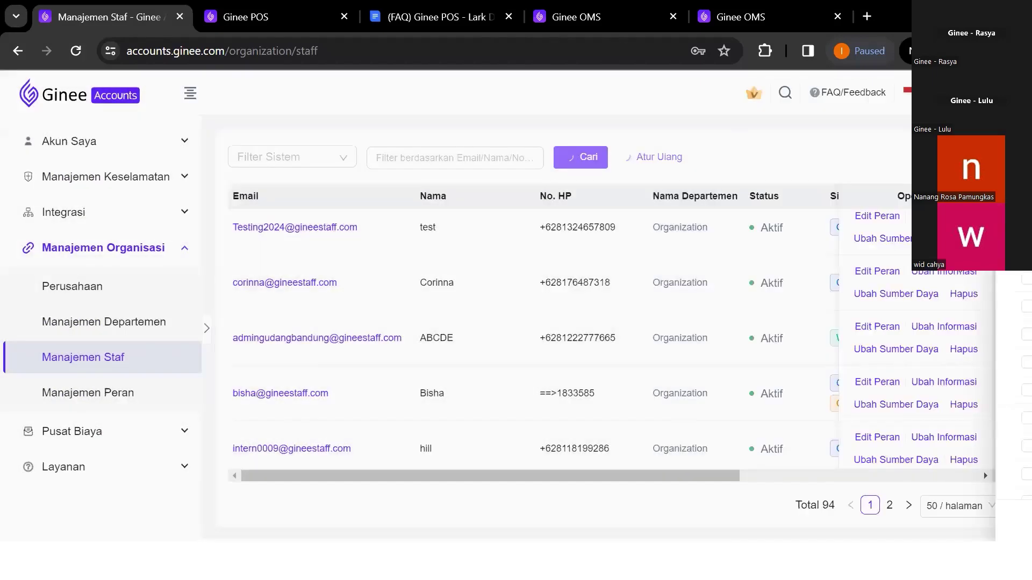
scroll(767, 334, left, 3)
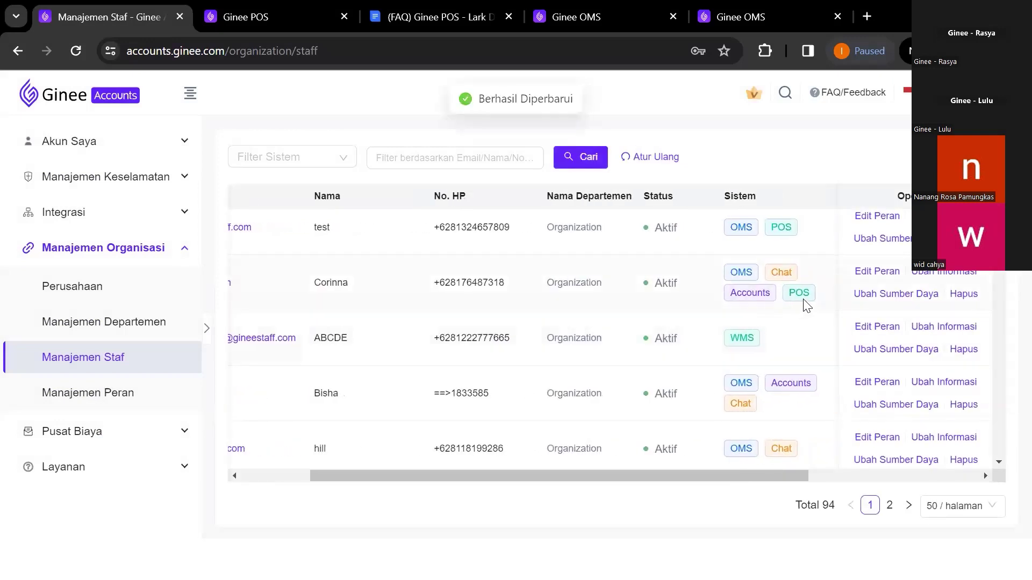
scroll(807, 305, right, 3)
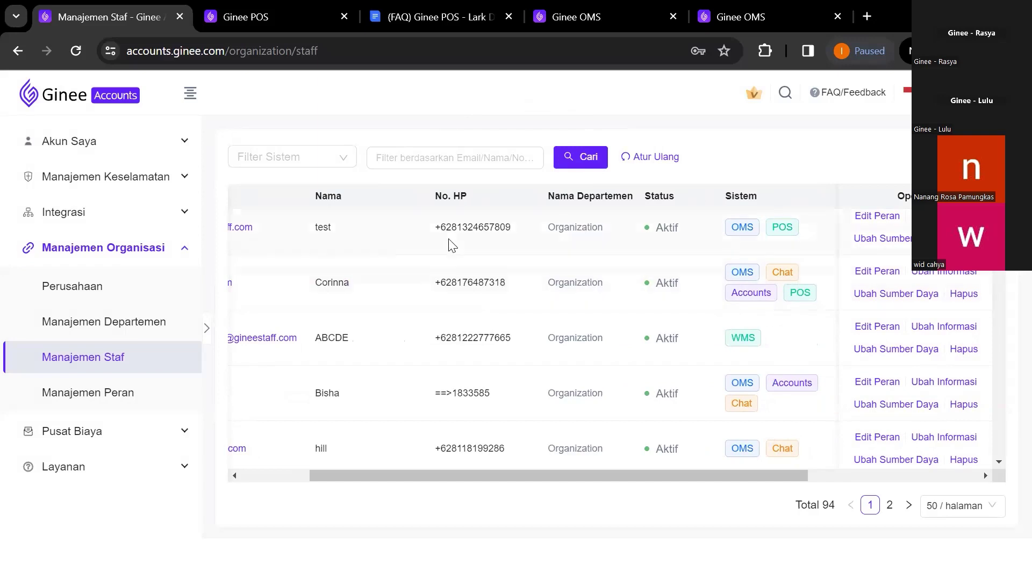
In Ginee OMS, open the settings page and its staff management list
click(614, 17)
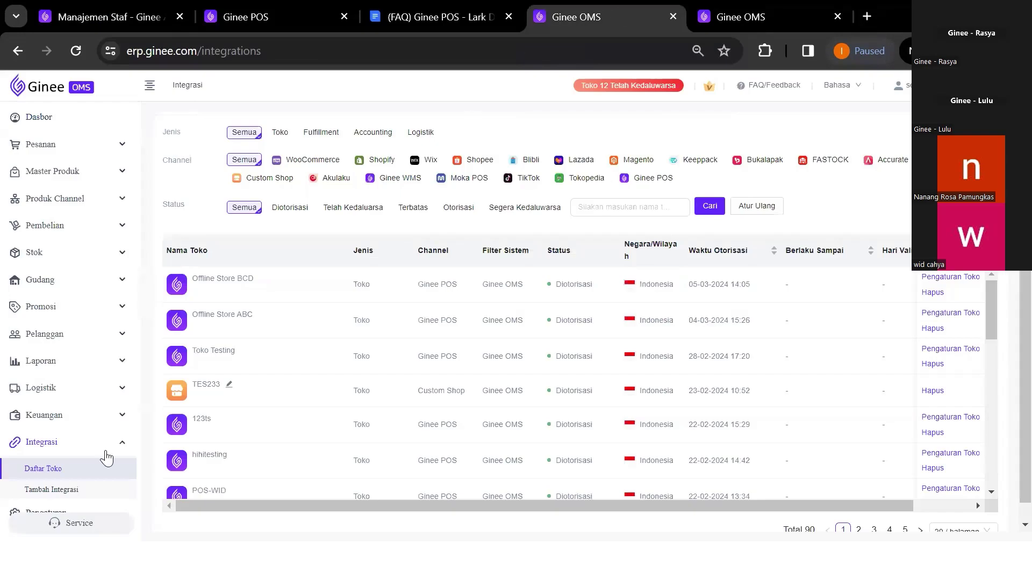
scroll(100, 462, down, 1)
click(90, 505)
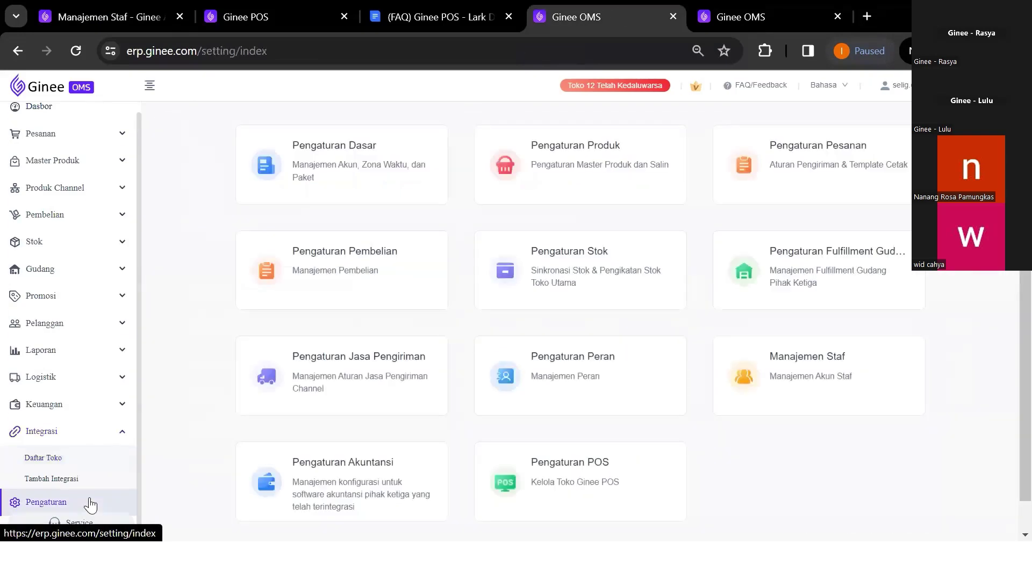
click(838, 405)
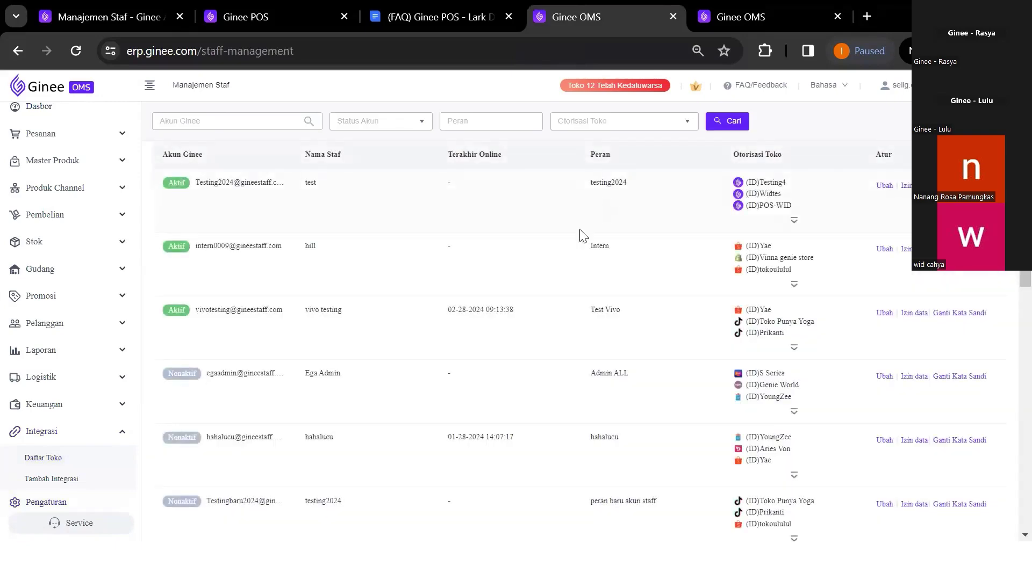
Go to page 2 of the staff list and open Edit Staf for the staff member
scroll(529, 293, down, 7)
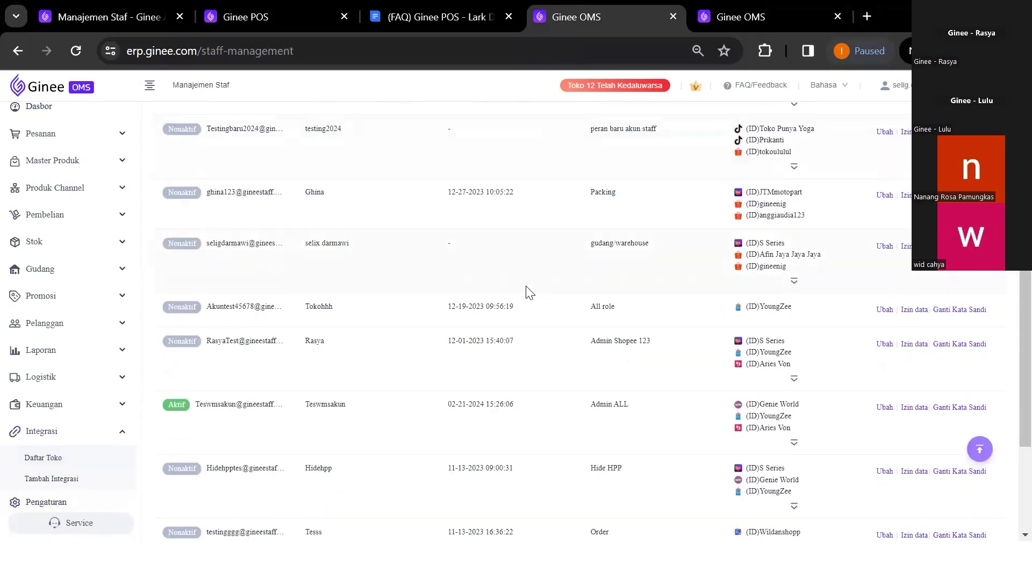
scroll(530, 293, down, 3)
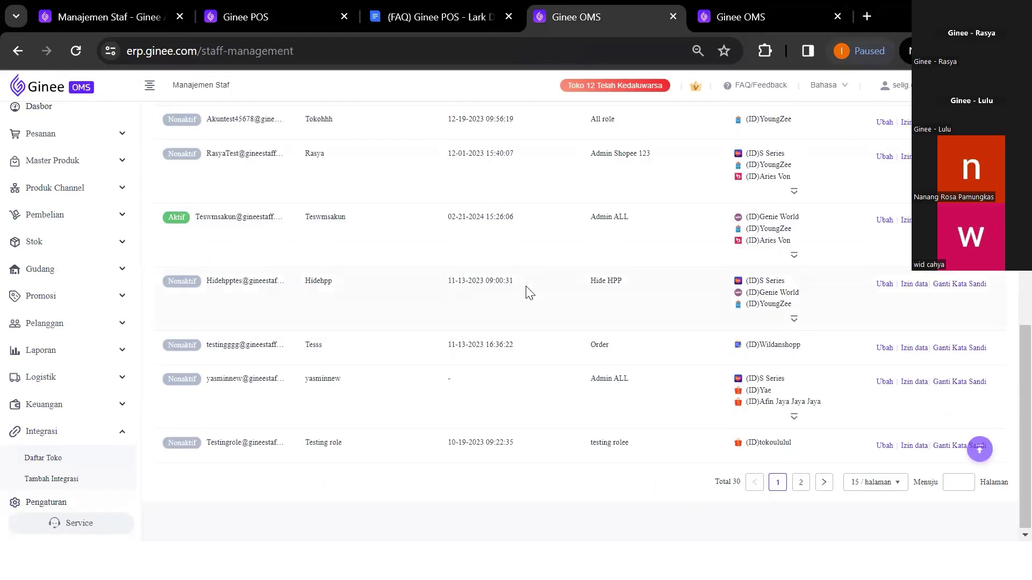
scroll(527, 288, up, 7)
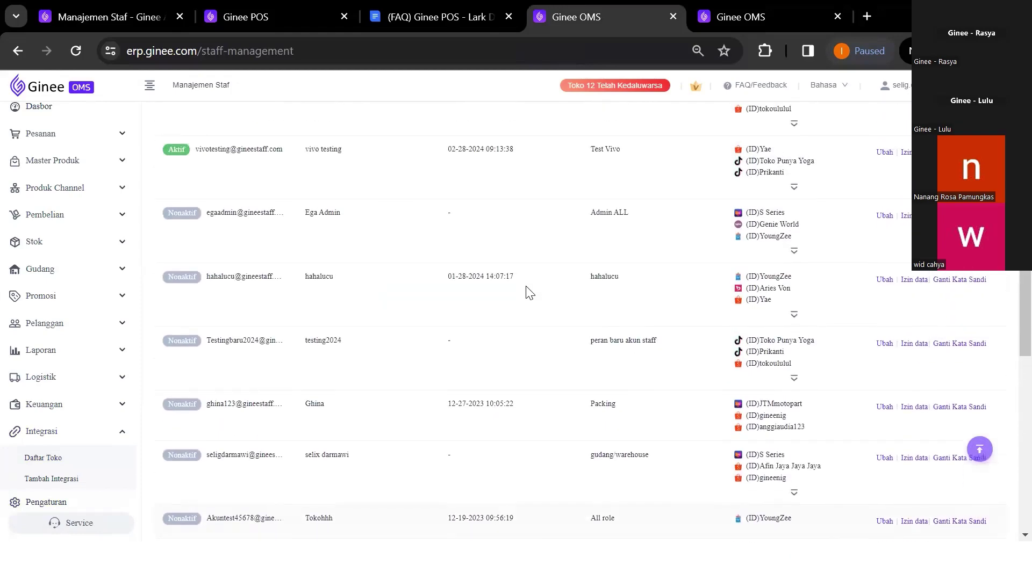
scroll(529, 293, up, 3)
scroll(529, 293, down, 10)
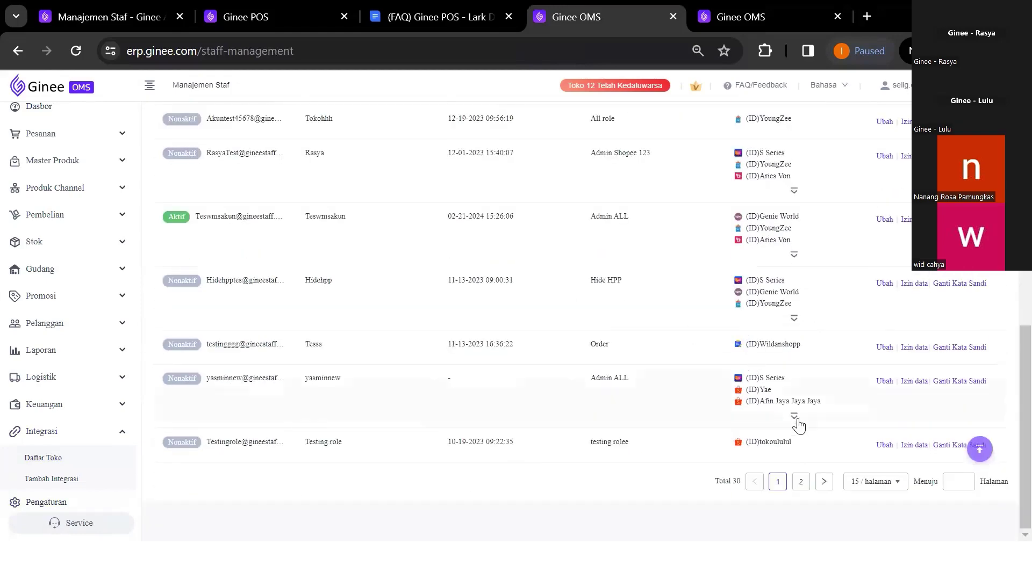
click(801, 482)
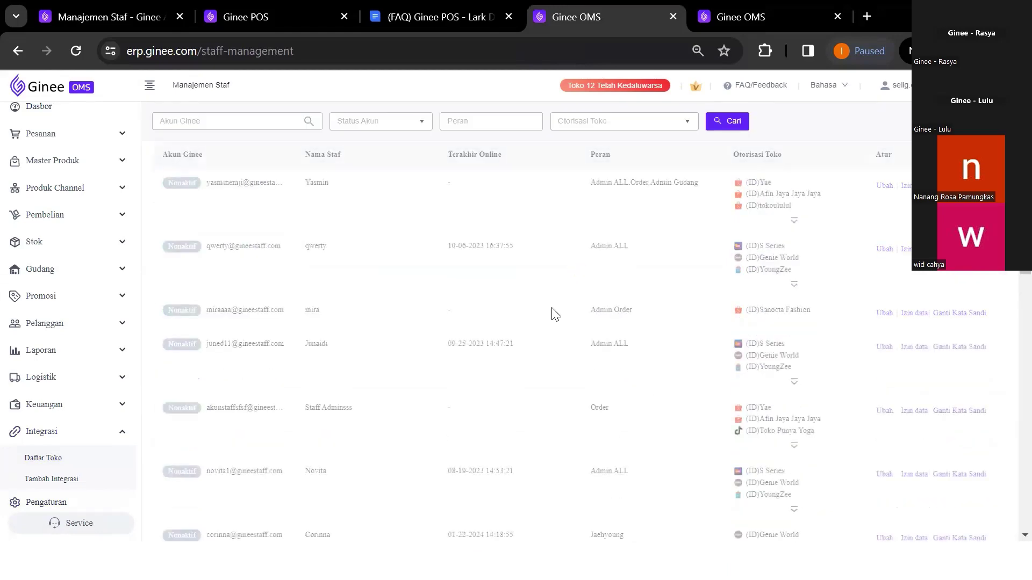
scroll(548, 306, down, 8)
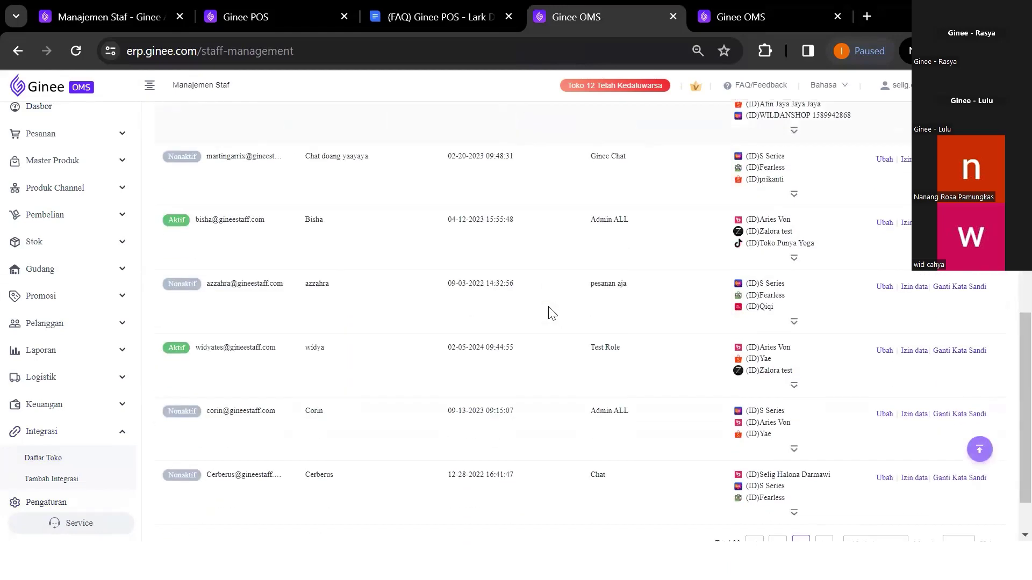
scroll(552, 313, down, 2)
scroll(552, 313, up, 4)
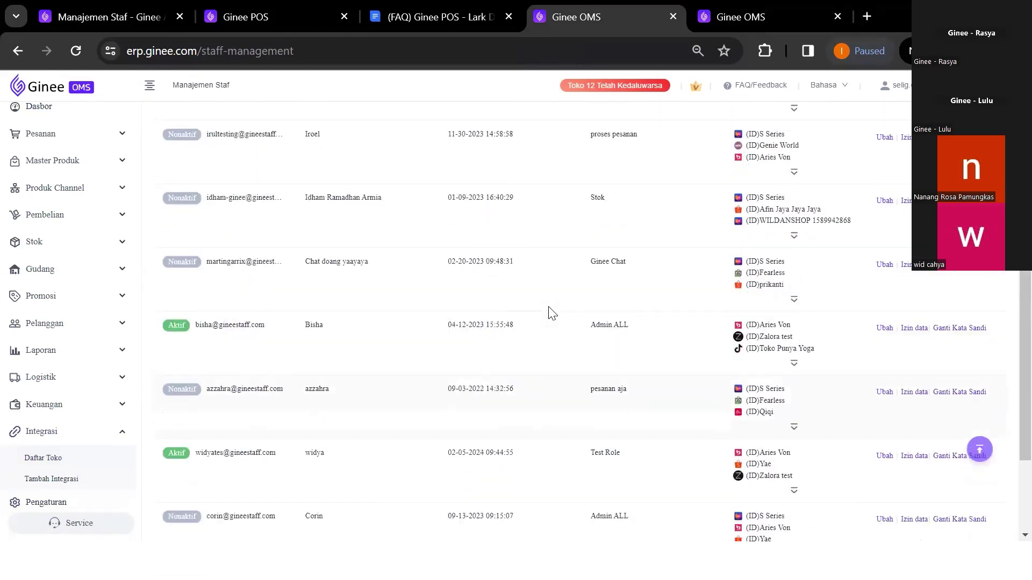
scroll(552, 313, up, 3)
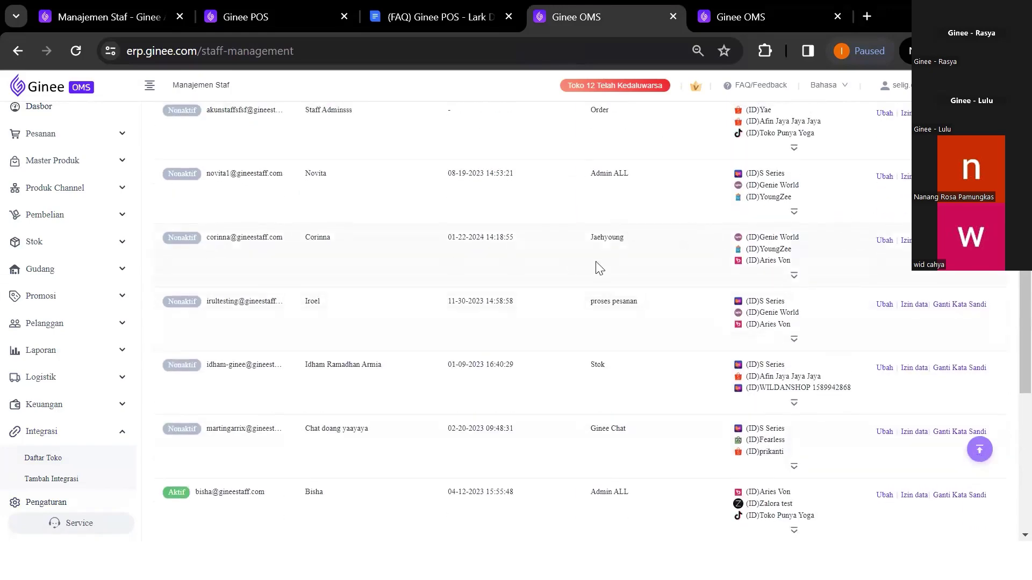
click(885, 241)
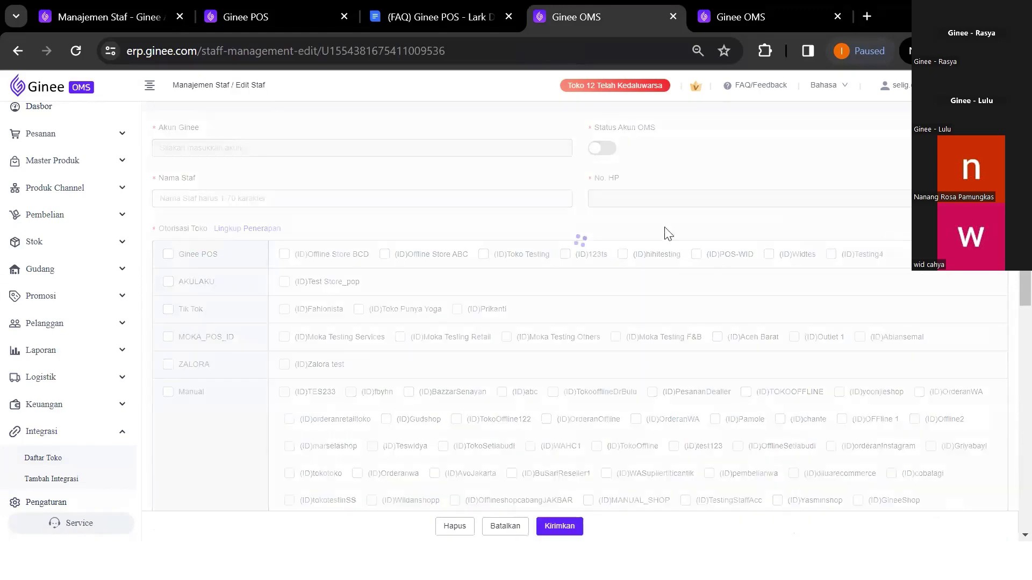
Enable the account, compare Otorisasi Toko with POS's store list, and submit with Offline Store BCD authorised
click(605, 149)
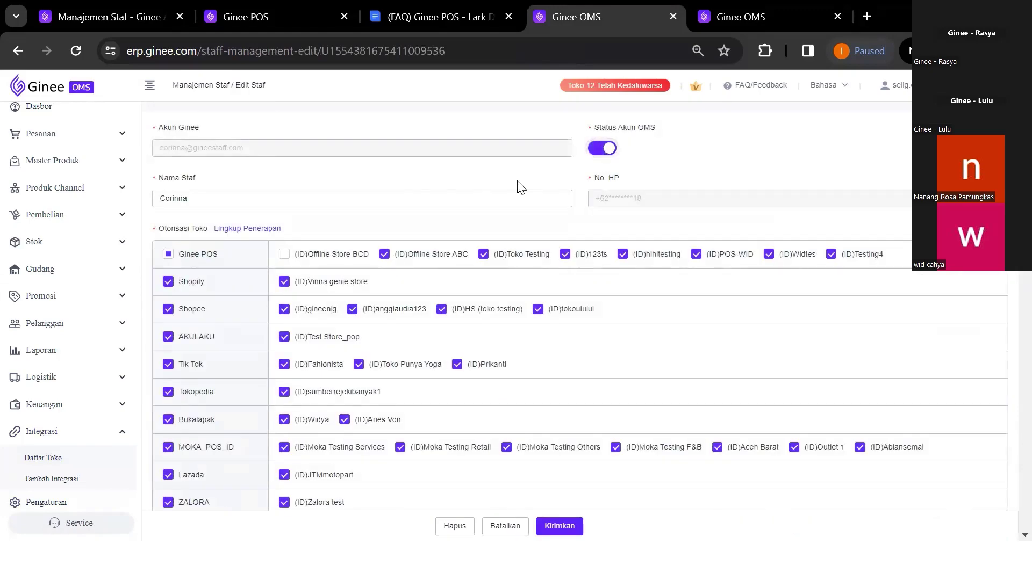
scroll(412, 178, down, 1)
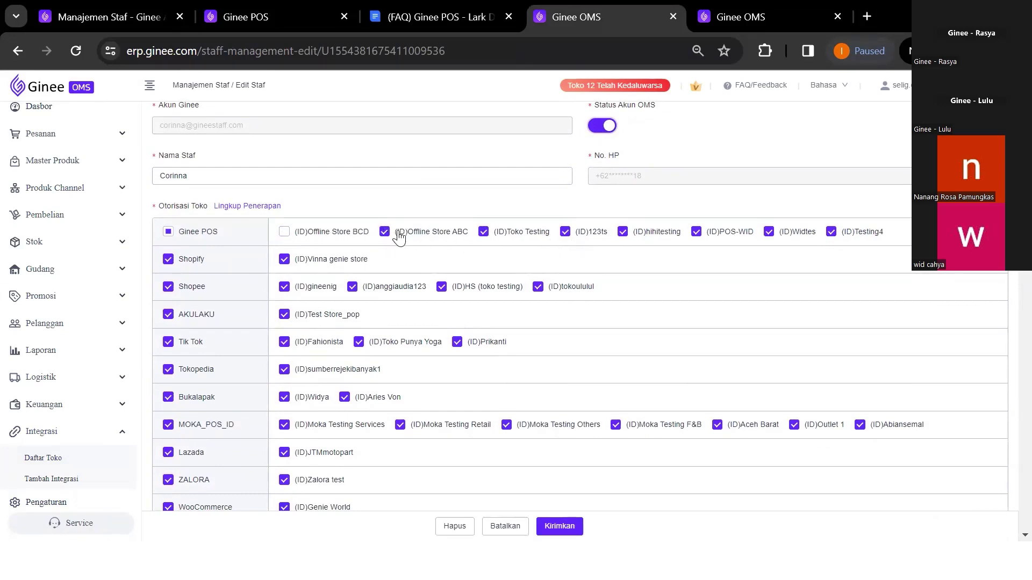
click(257, 12)
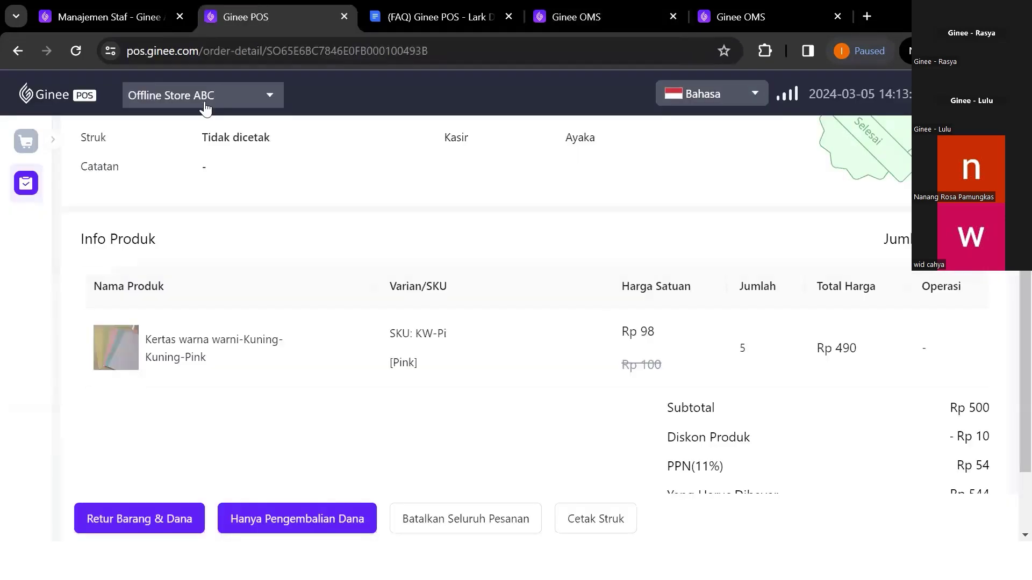
click(205, 108)
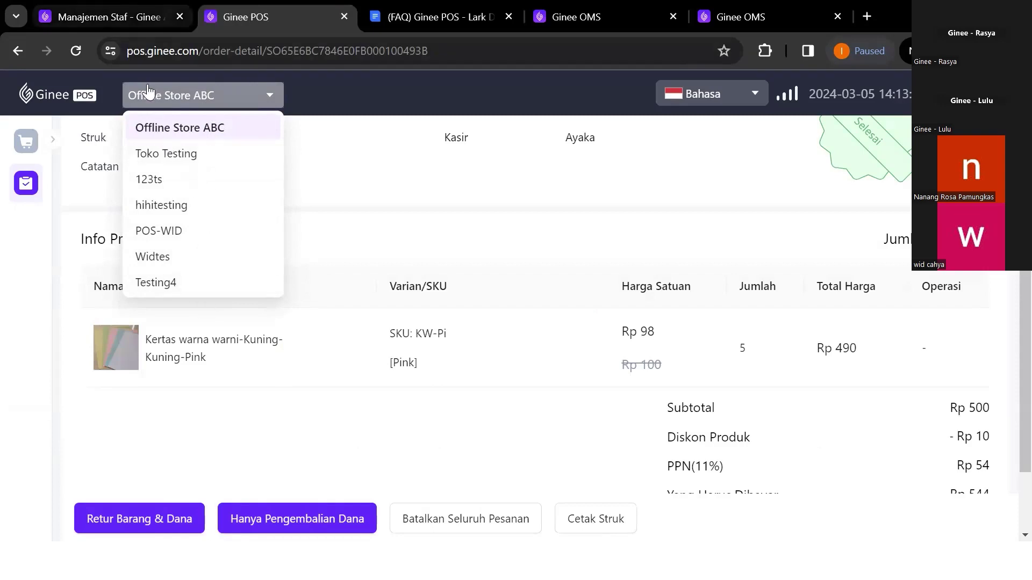
key(ctrl+shift+Tab)
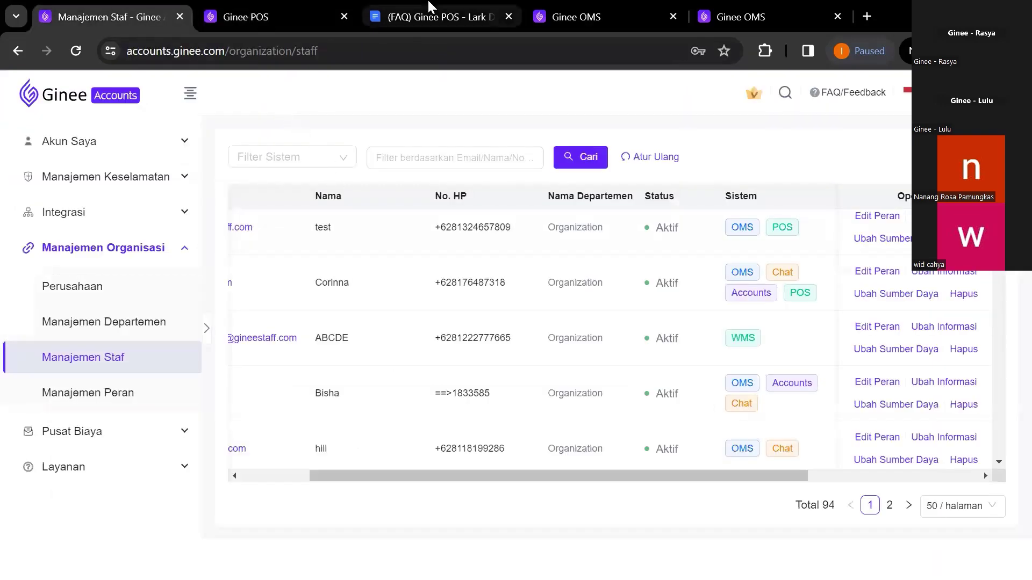
click(597, 13)
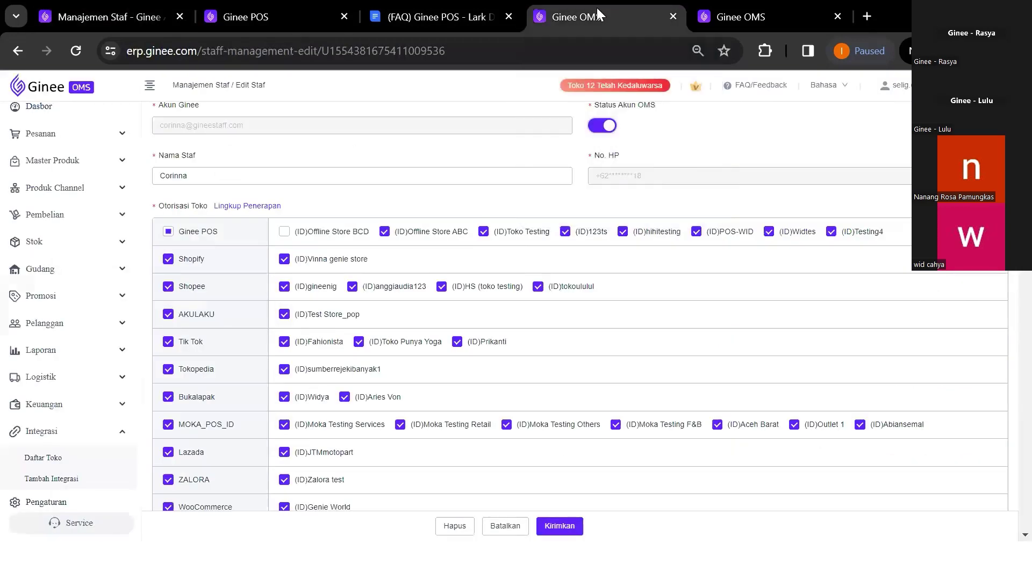
click(562, 521)
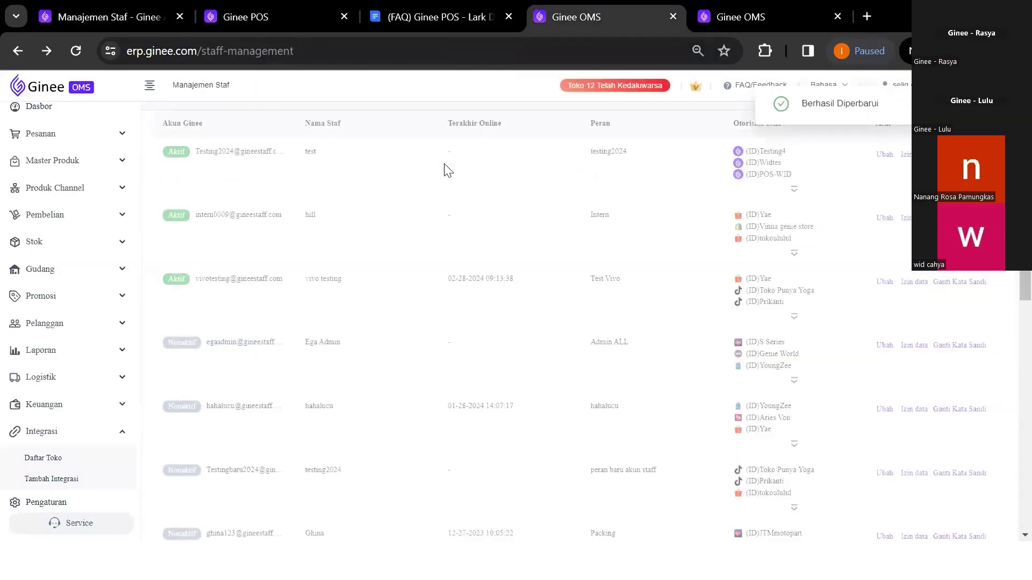
Reload Ginee POS and confirm Offline Store BCD appears in the store selector
click(288, 16)
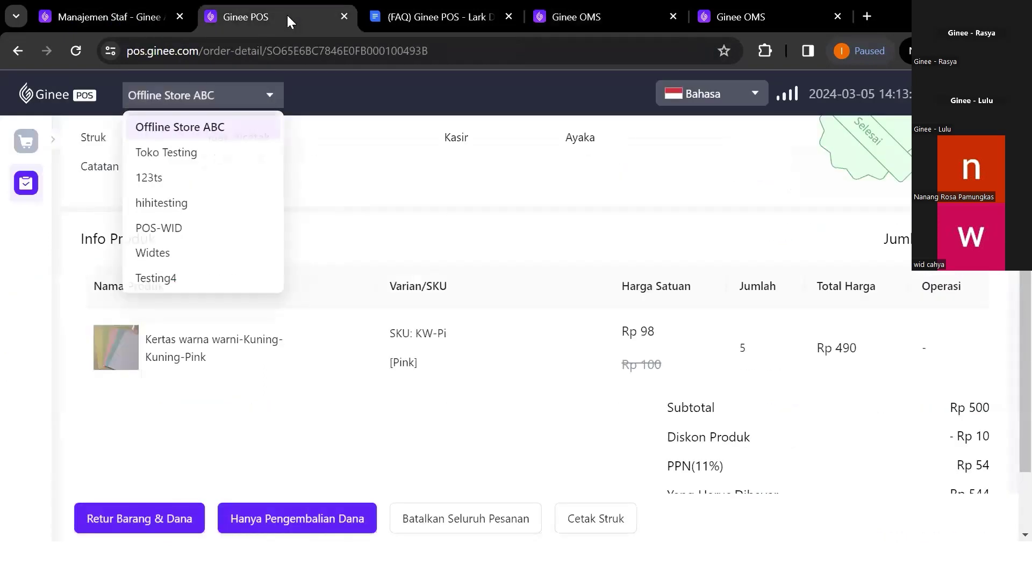
key(F5)
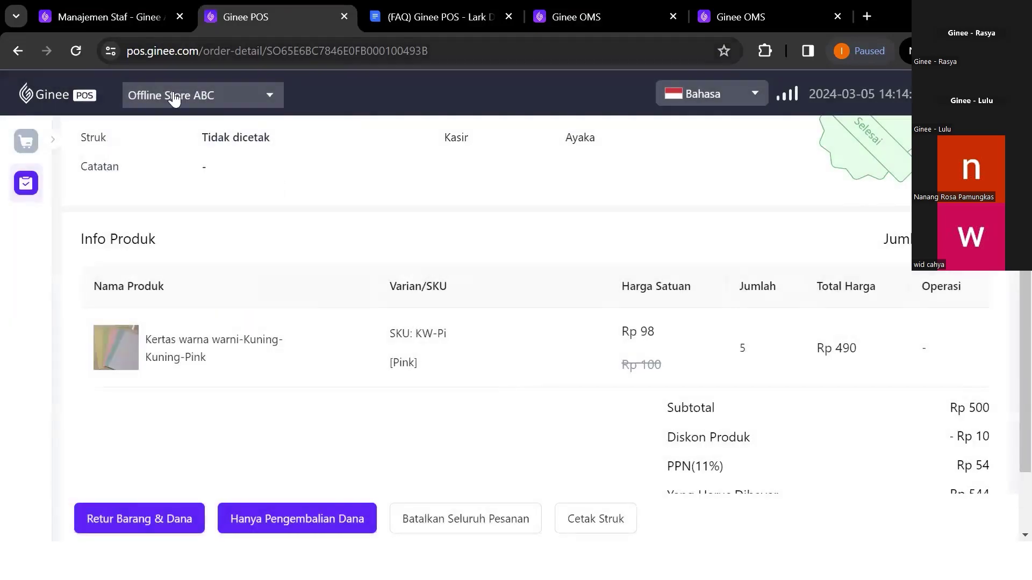
click(174, 99)
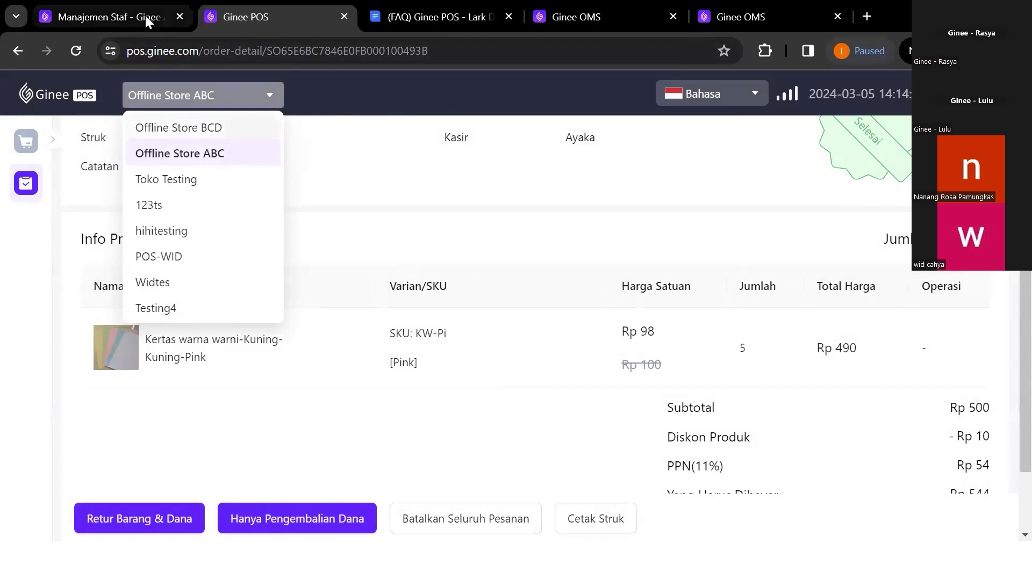
mouse_move(146, 17)
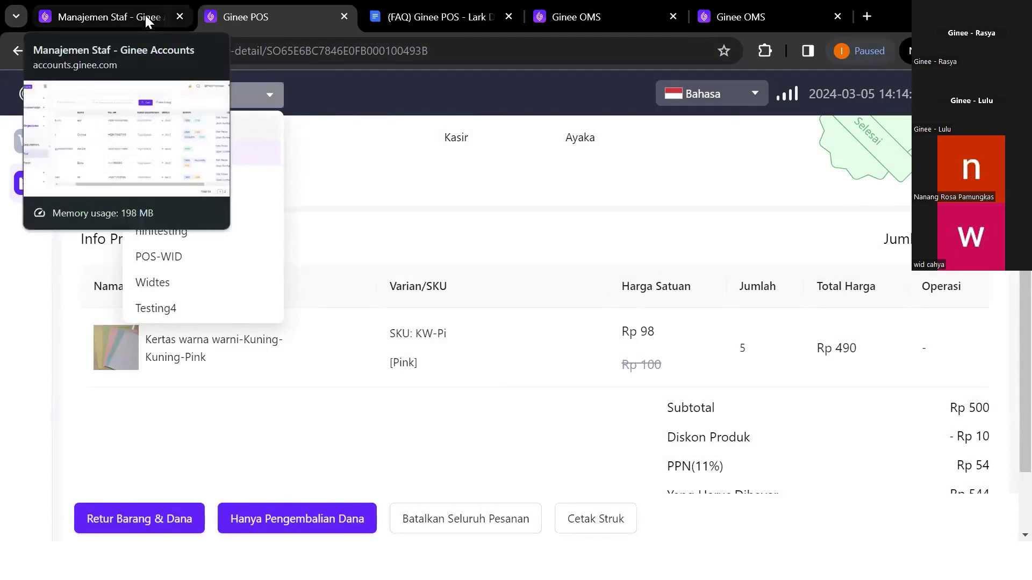
click(145, 15)
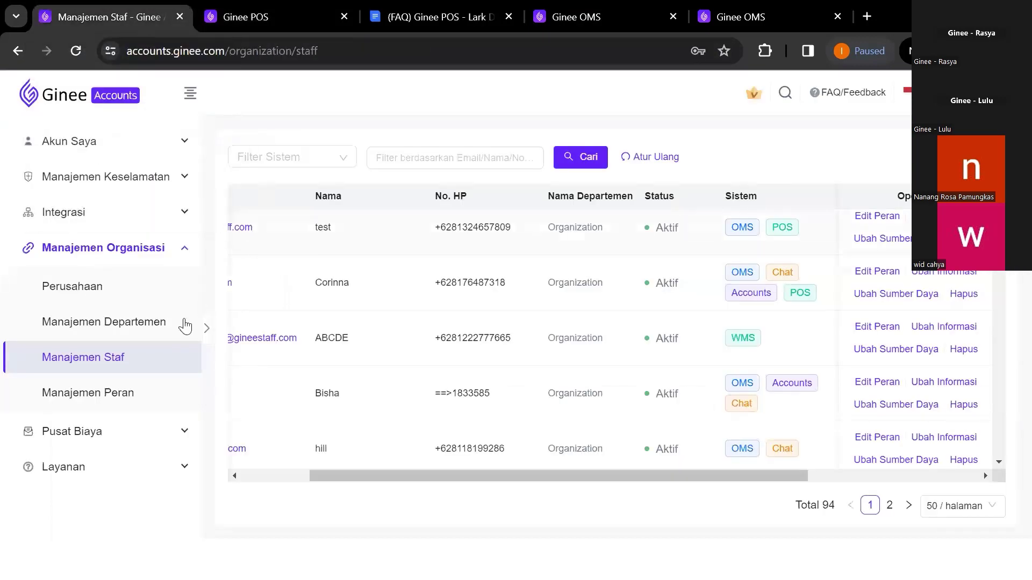
Check Admin Store BCD's 1 staff in Manajemen Peran, then the staff table's Sistem tags
click(150, 397)
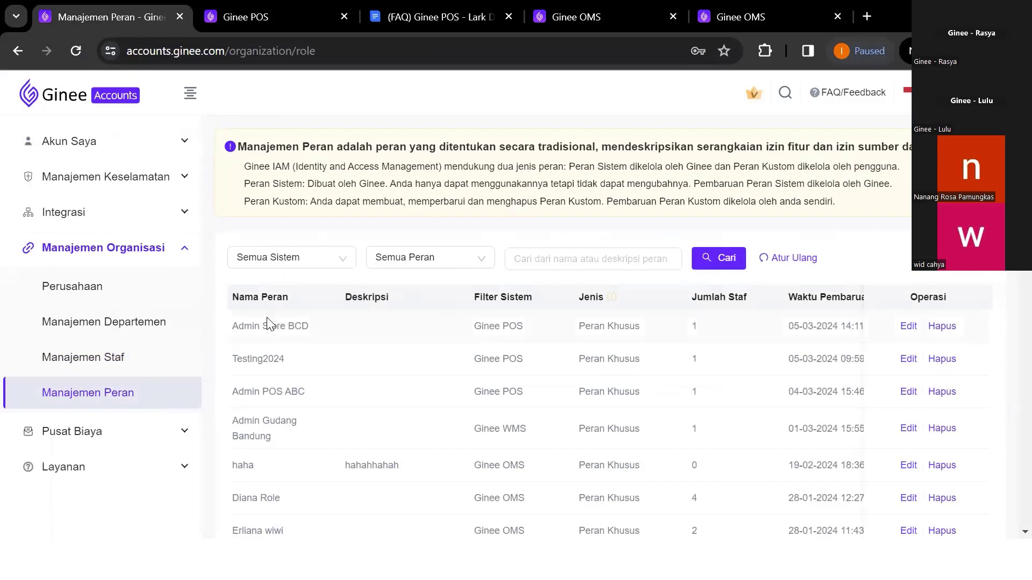
click(139, 369)
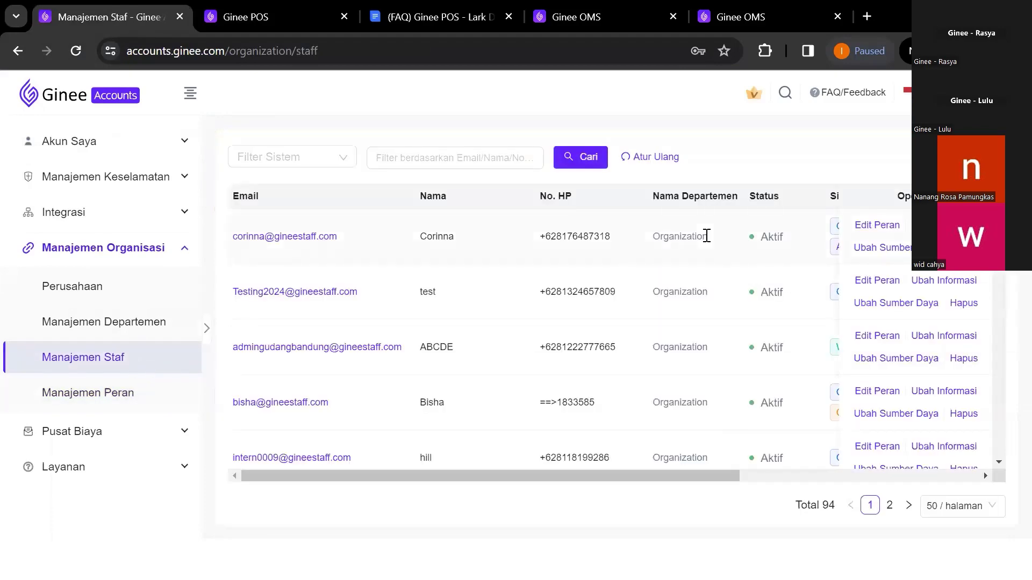
scroll(706, 236, right, 3)
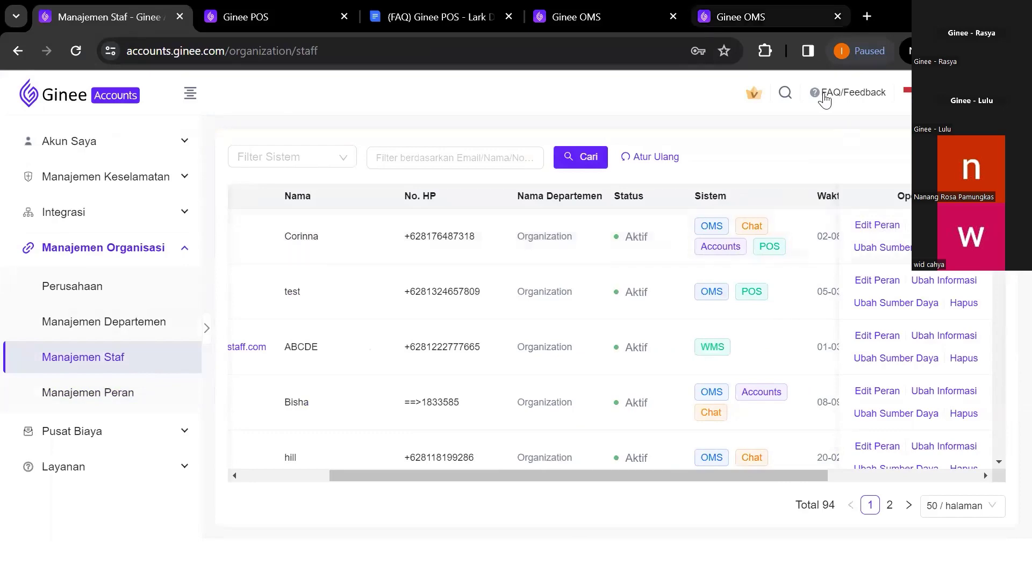
Delete the Intern-role staff account via Edit Staf > Hapus, confirming with Setuju
key(ctrl+4)
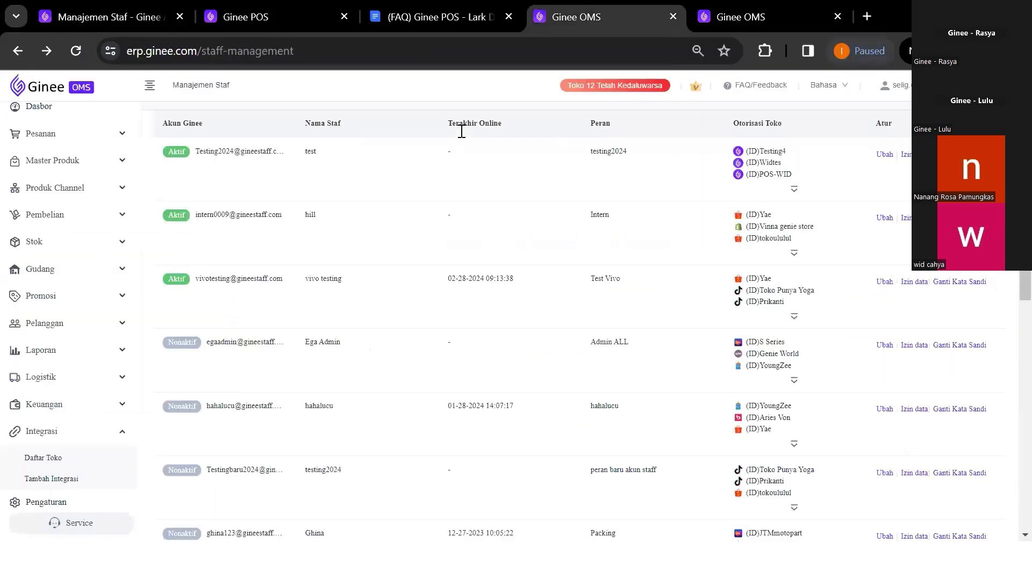
scroll(910, 245, up, 1)
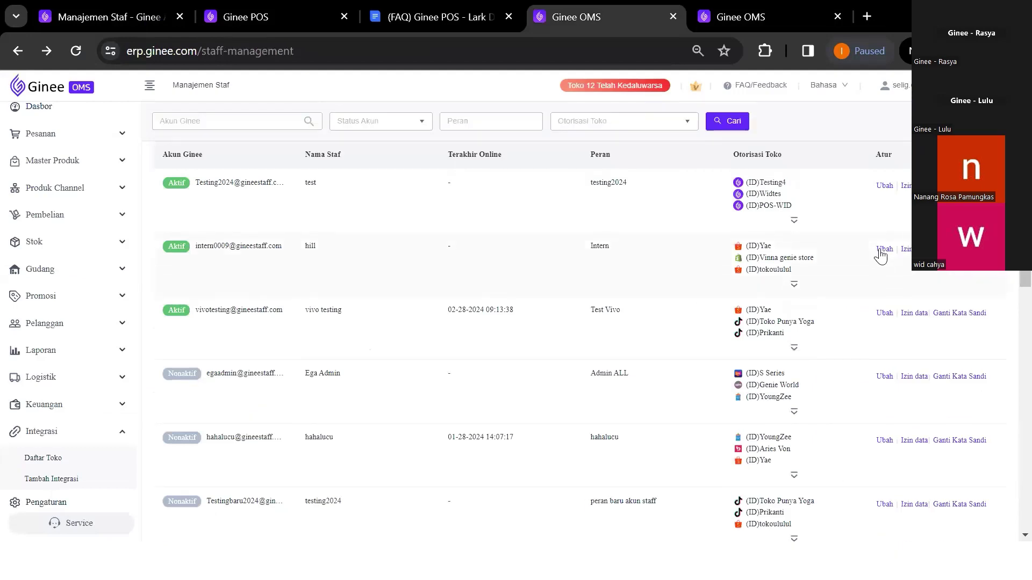
click(885, 249)
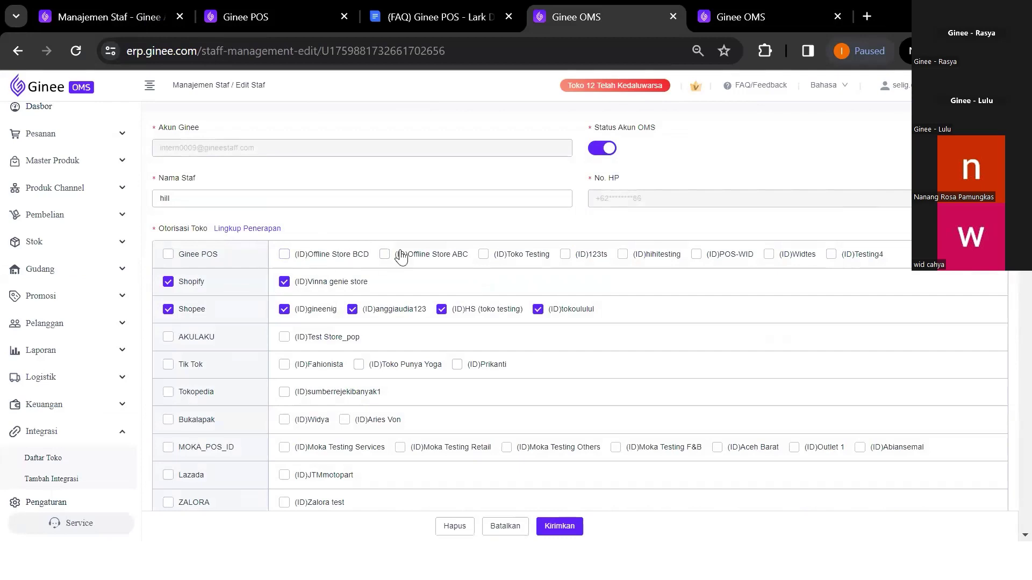
click(456, 526)
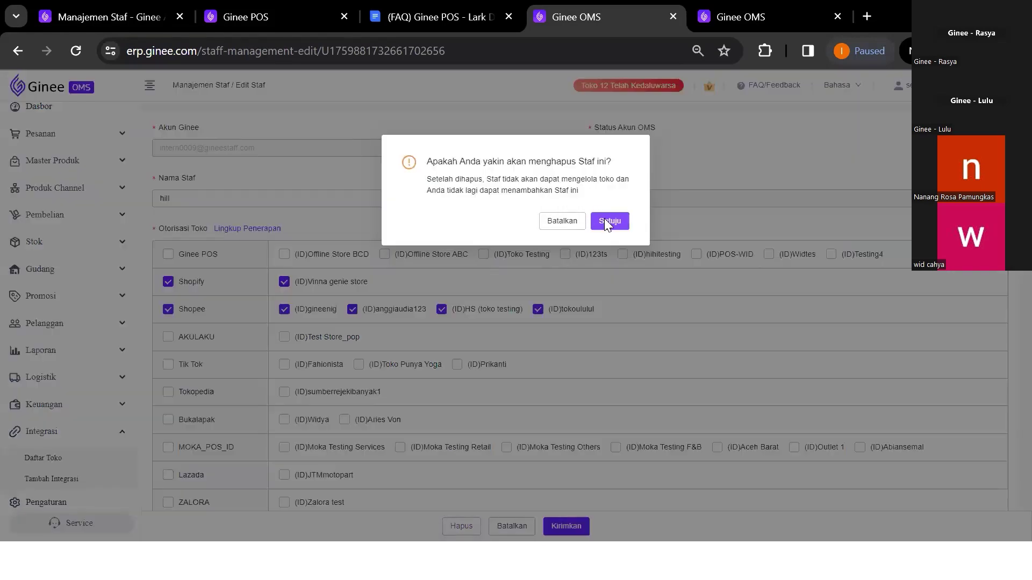
click(604, 219)
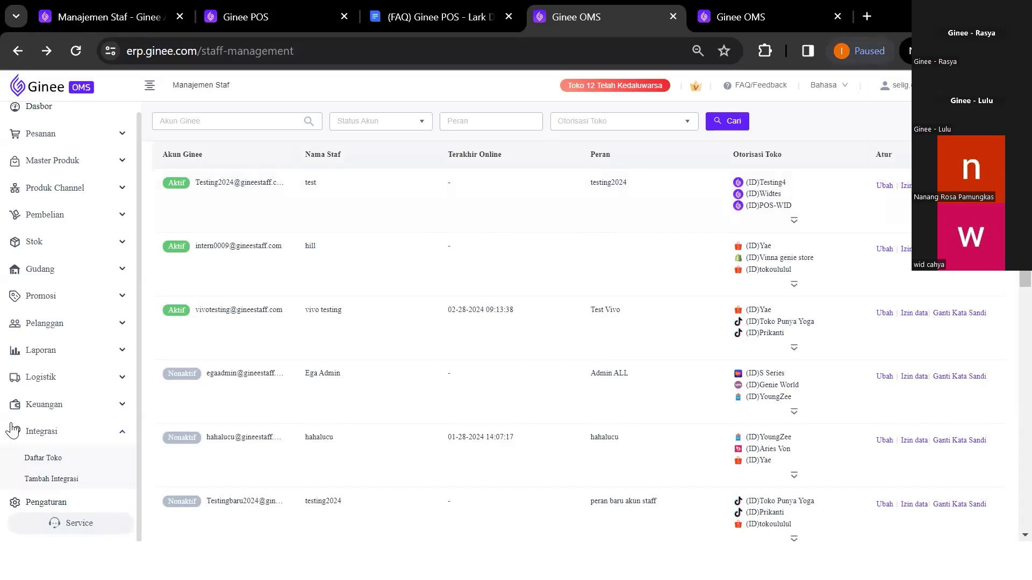
scroll(92, 431, down, 5)
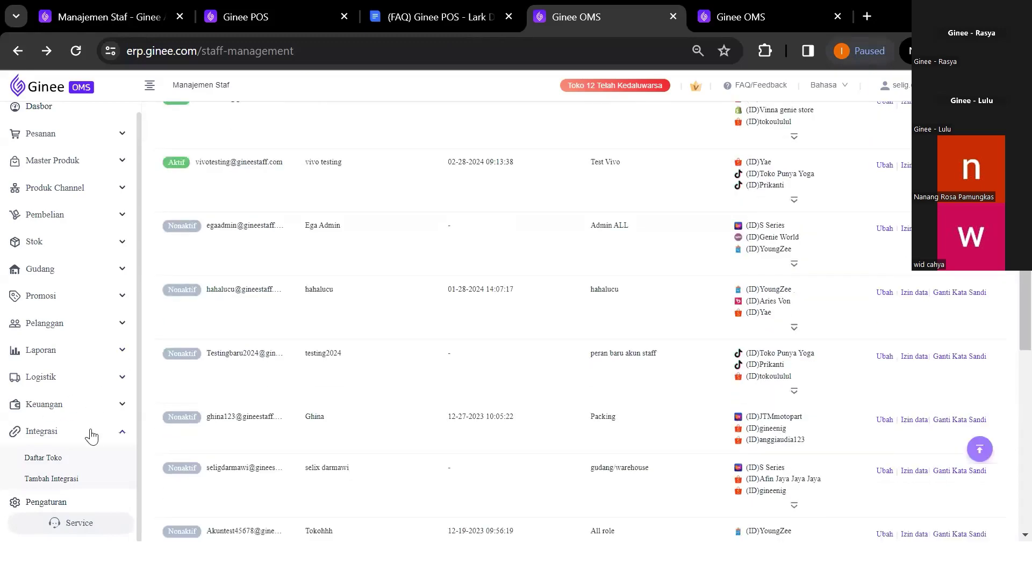
Go to Pengaturan POS and open the edit form for Offline Store BCD
click(80, 502)
click(638, 480)
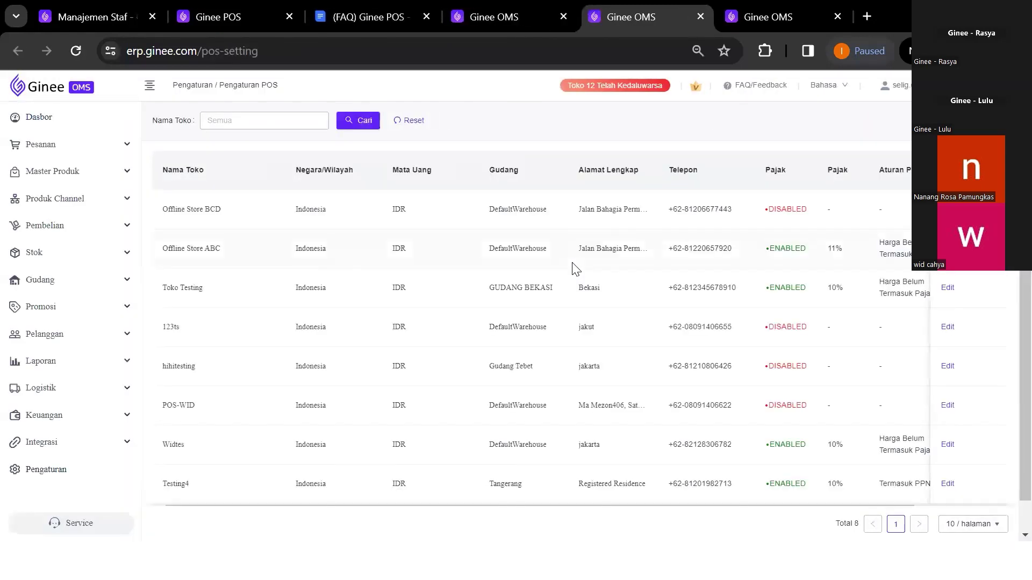
scroll(577, 266, right, 3)
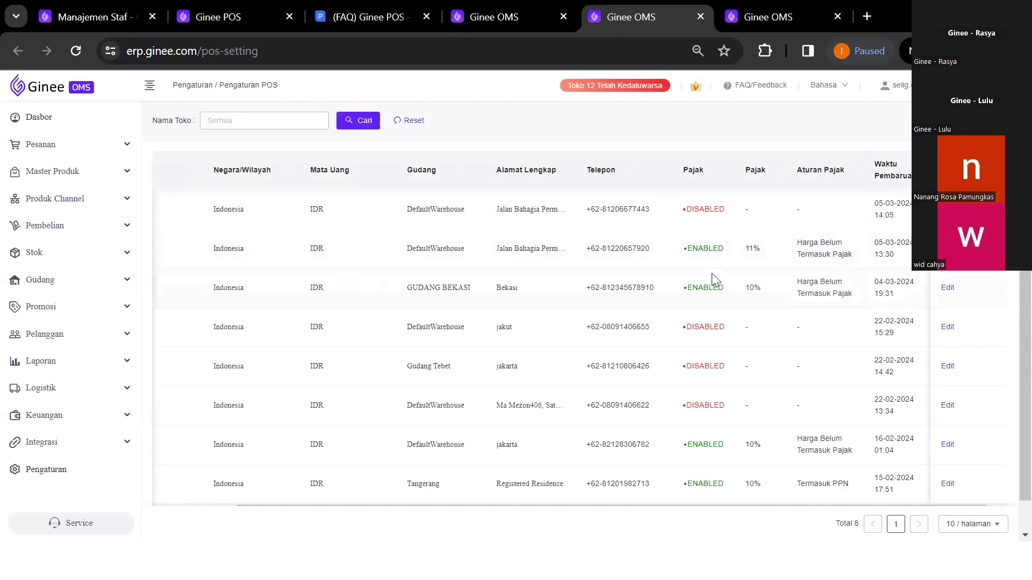
scroll(712, 273, left, 3)
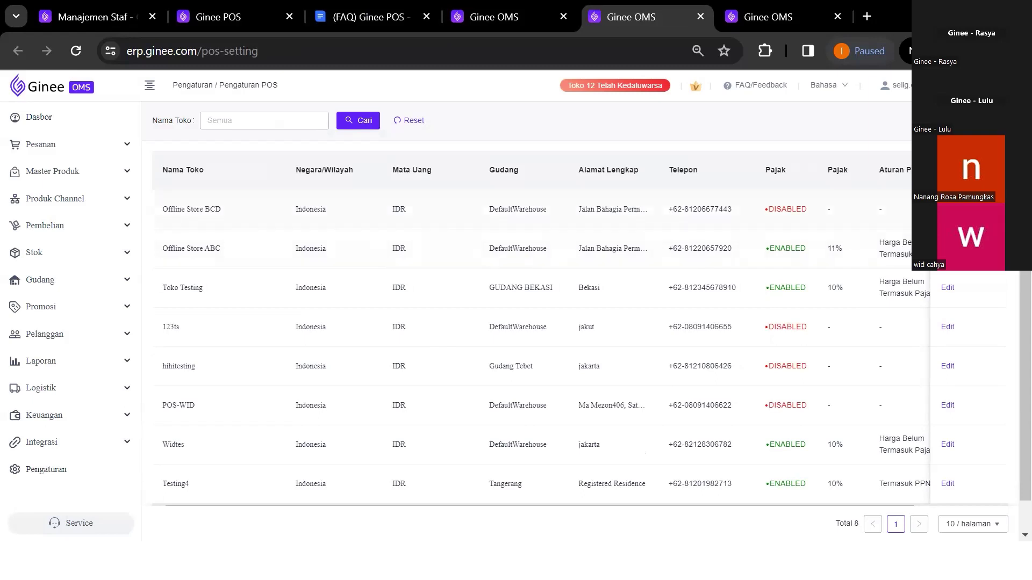
click(948, 209)
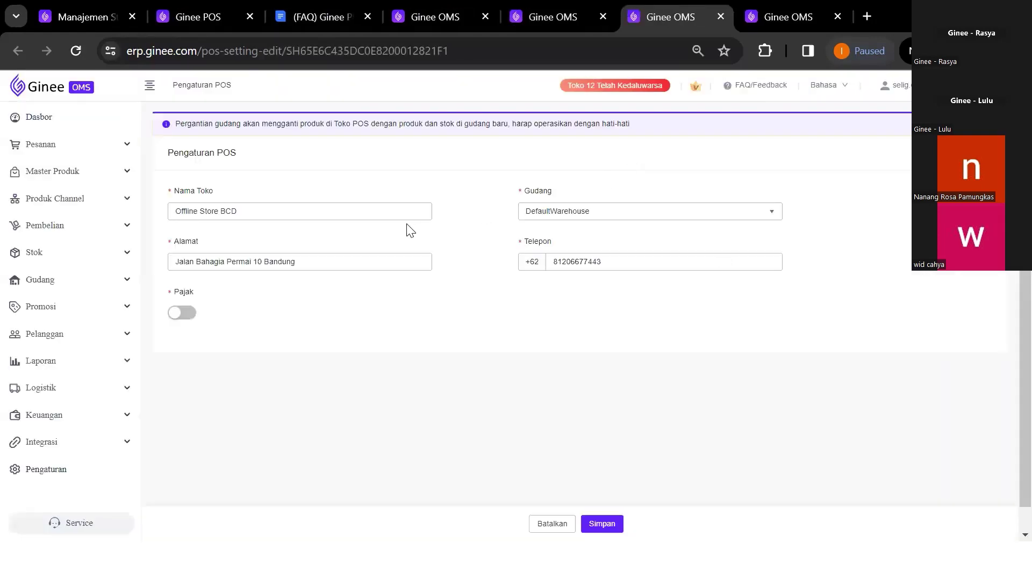
Enable Pajak at 11% with Harga Belum Termasuk Pajak for Offline Store BCD and save
click(189, 313)
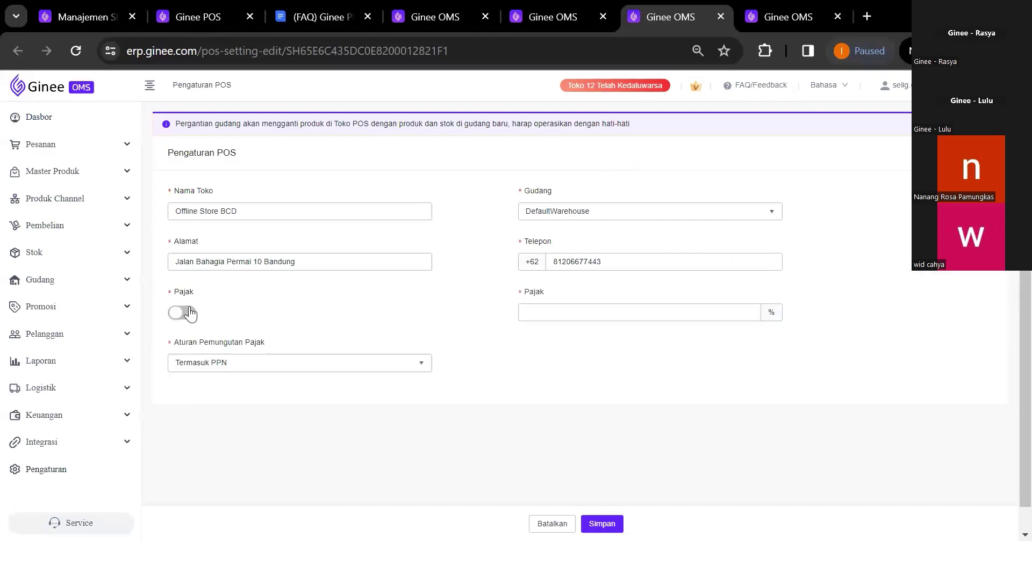
click(561, 306)
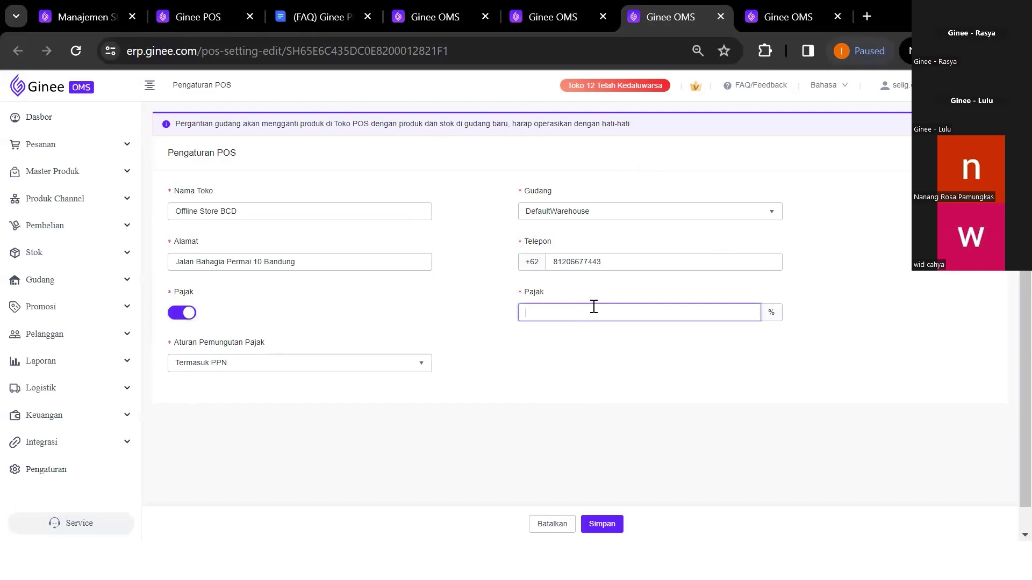
click(280, 367)
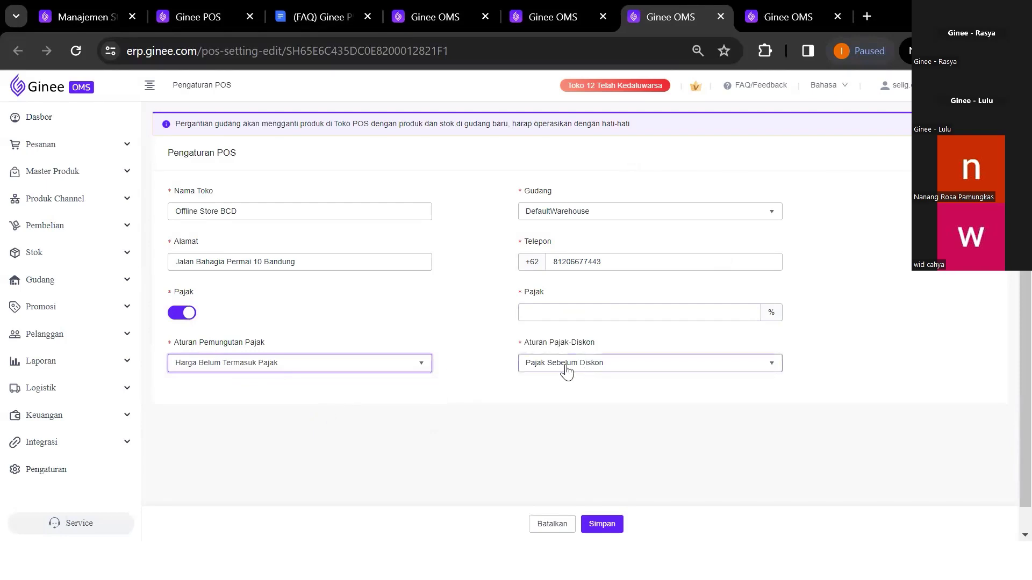
click(566, 371)
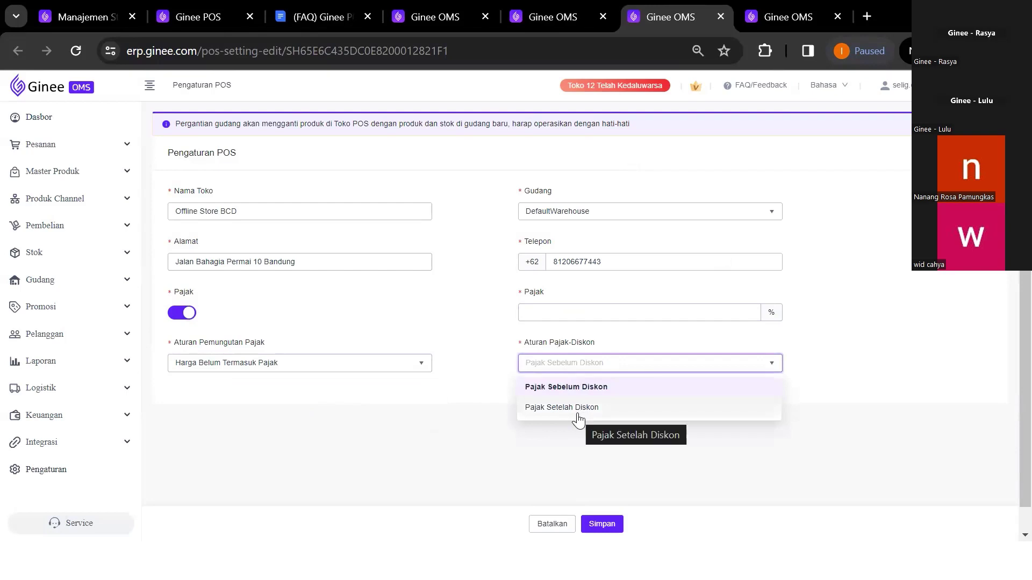
click(596, 477)
click(602, 524)
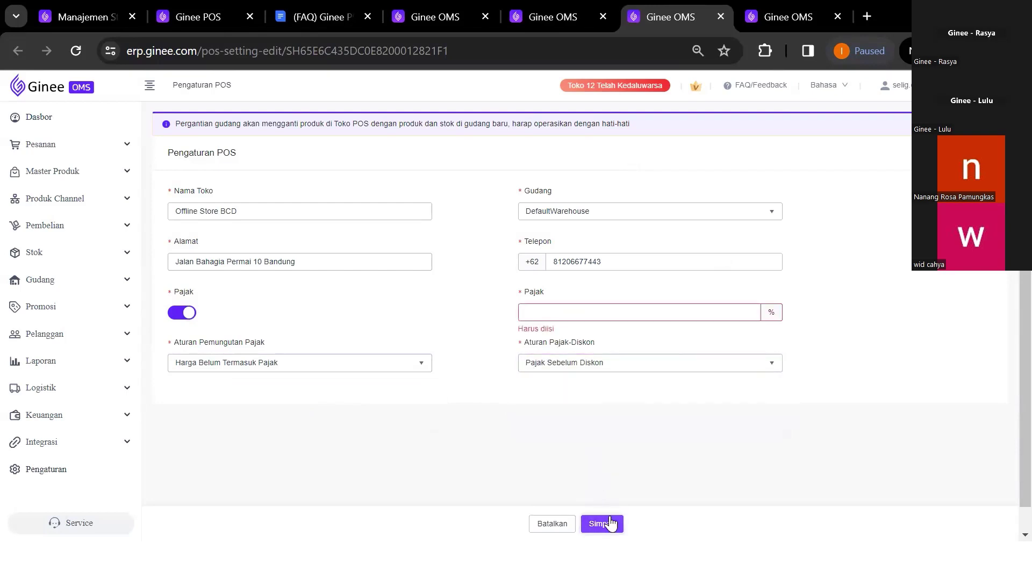
click(561, 310)
text(11)
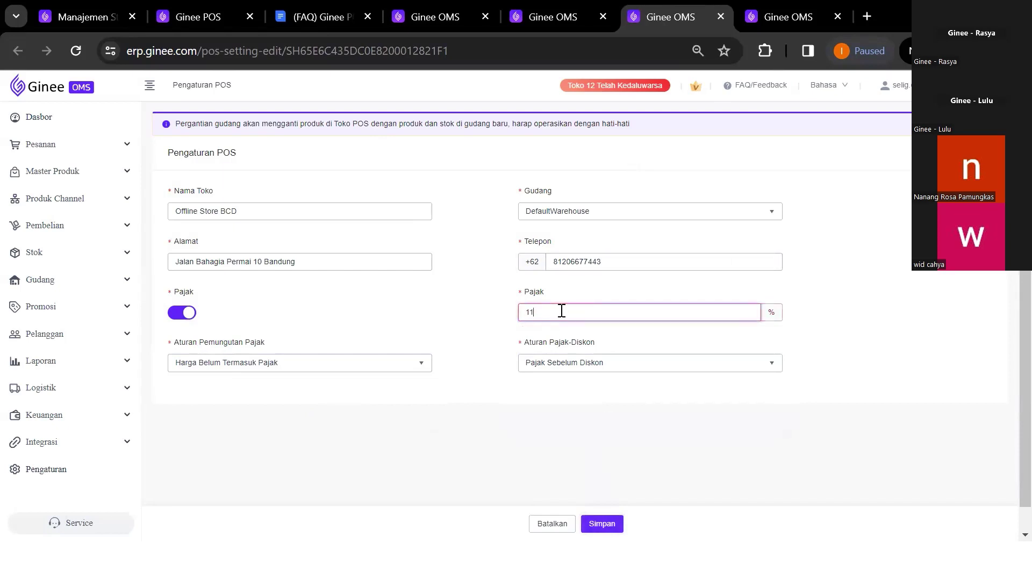
click(602, 525)
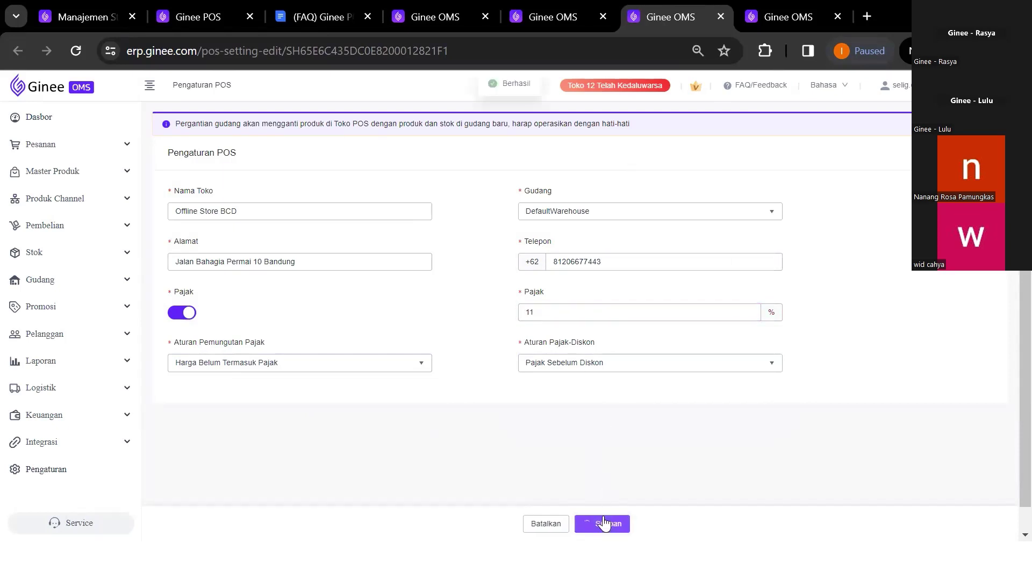
scroll(718, 300, right, 3)
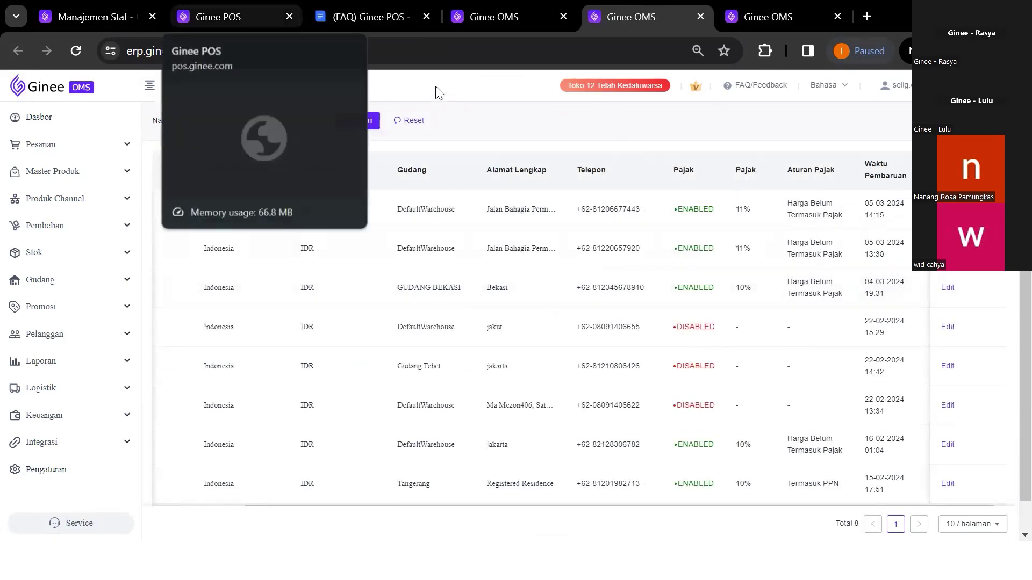
Add one Tumbler Coco-Hitam 1000ml to the Kasir cart and view the Rp 16.650 total with 11% PPN
click(231, 16)
scroll(270, 239, up, 3)
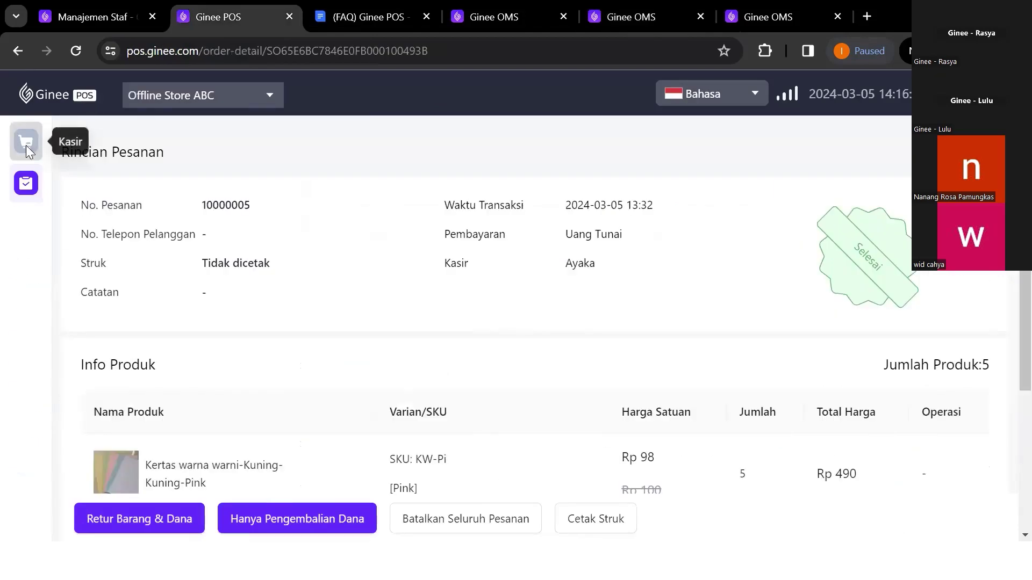
click(25, 141)
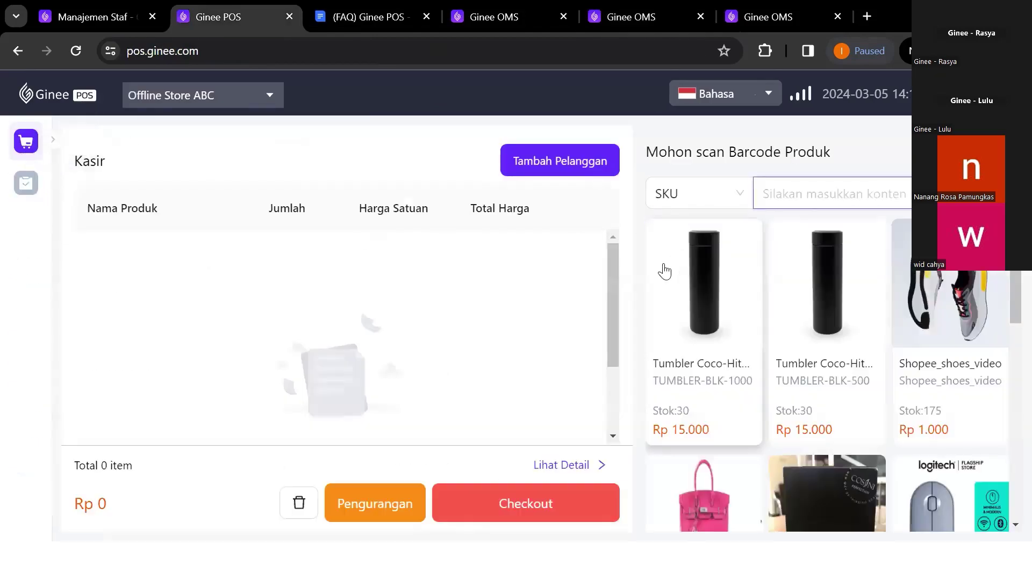
click(727, 330)
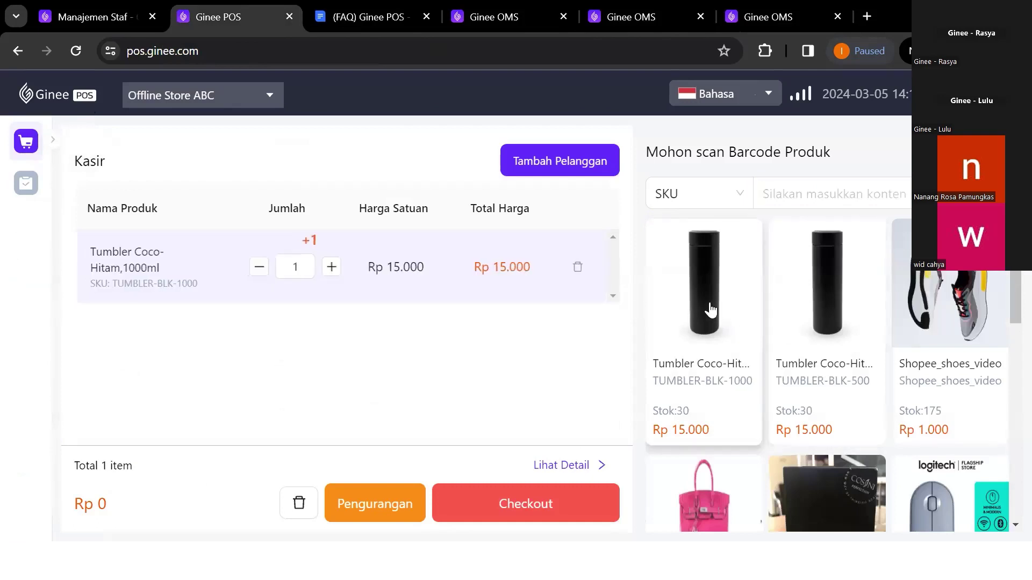
click(569, 480)
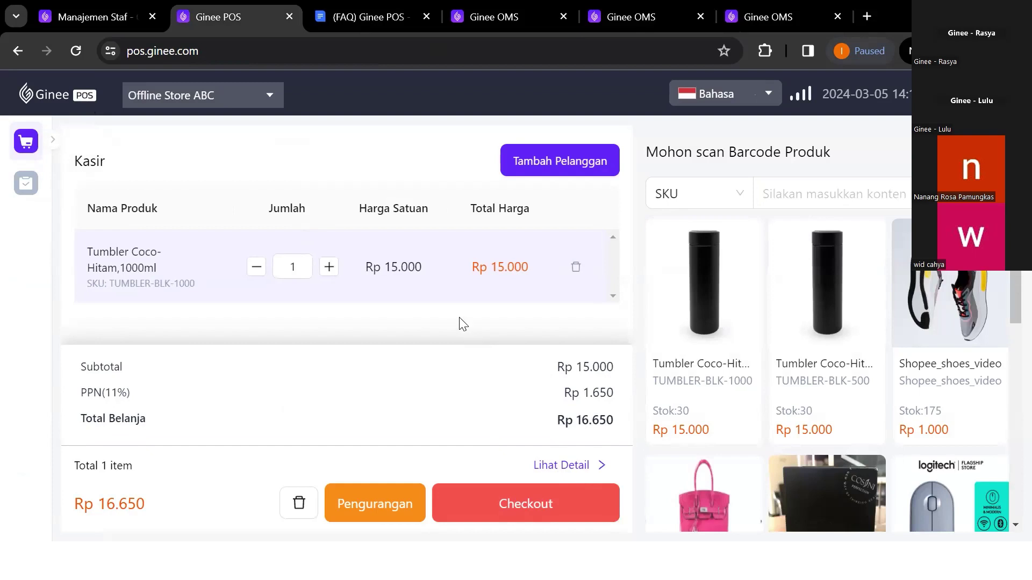
Search the cashier products by SKU 'KW'
click(798, 192)
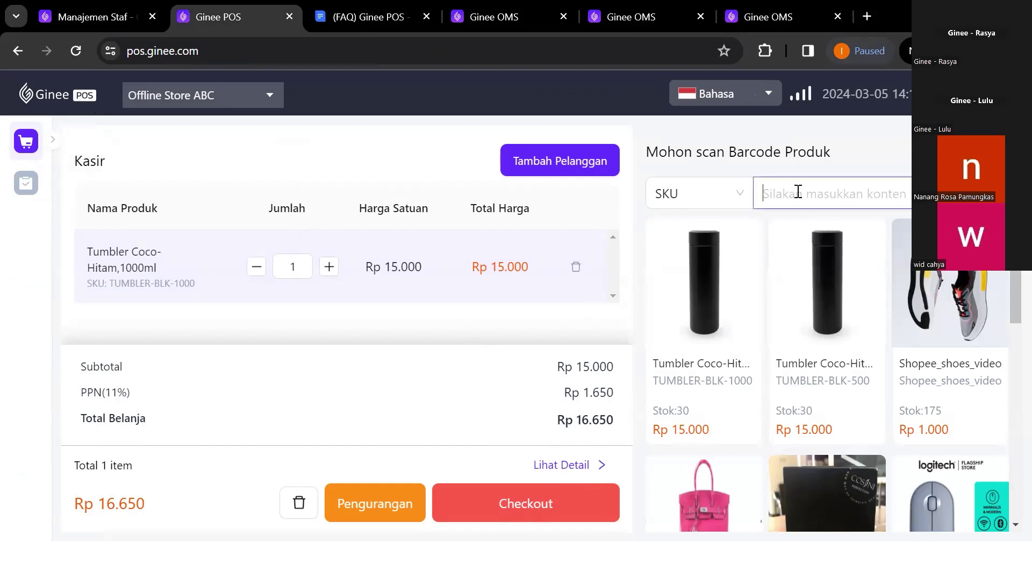
text(KW-)
click(110, 8)
Set Offline Store BCD's Aturan Pajak-Diskon to Pajak Setelah Diskon and save
click(364, 7)
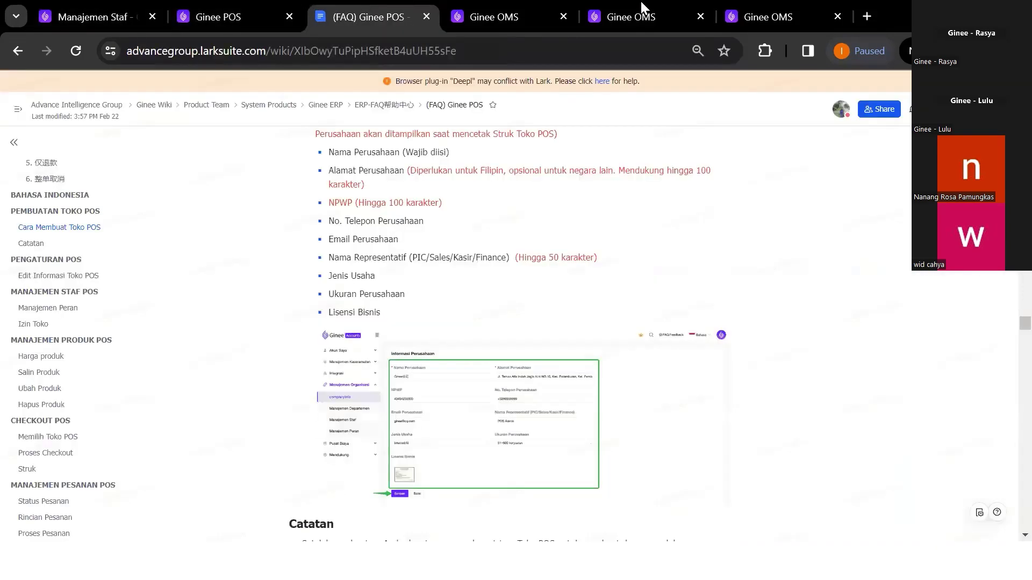
click(645, 8)
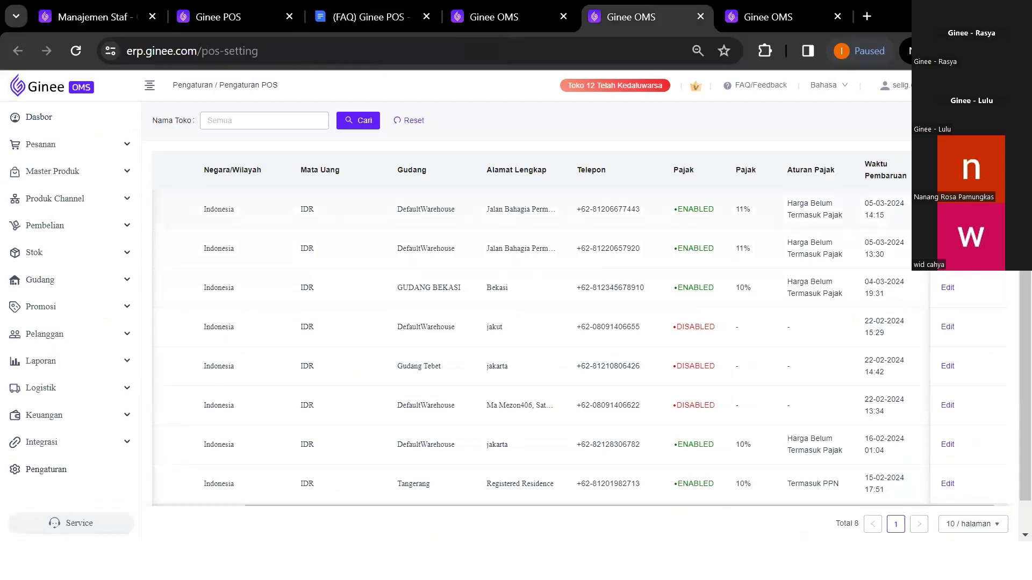
click(948, 209)
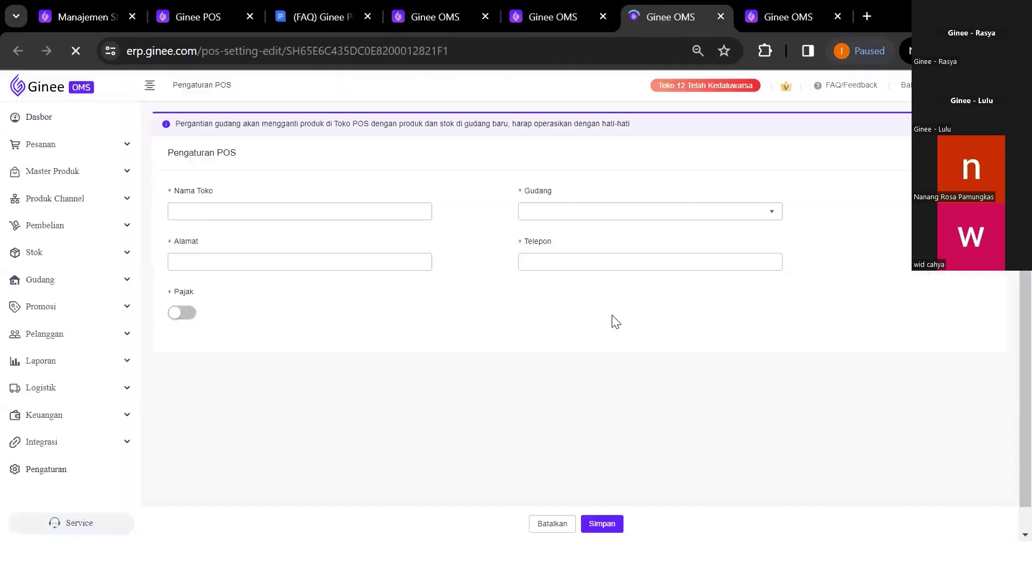
click(599, 368)
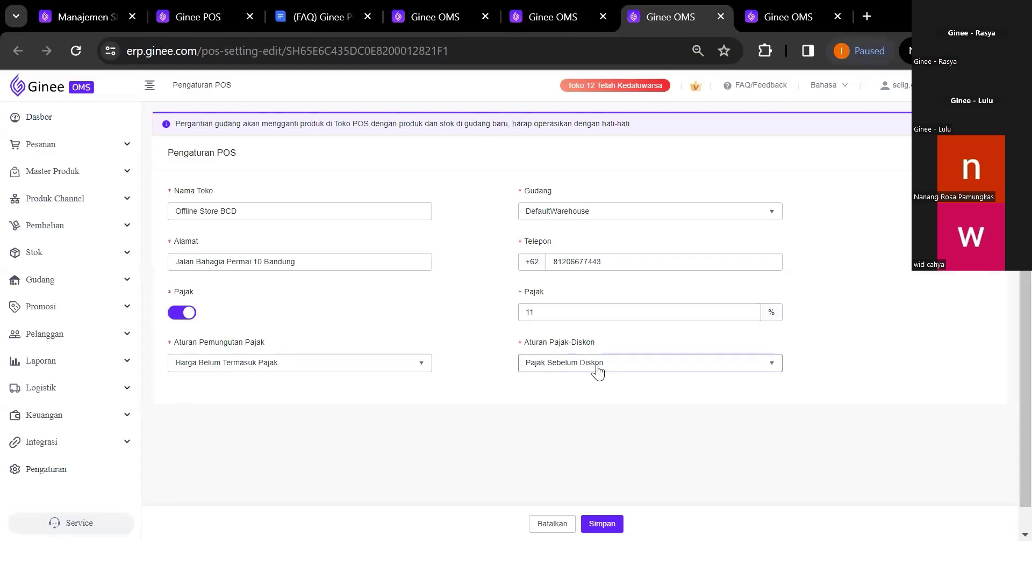
click(598, 370)
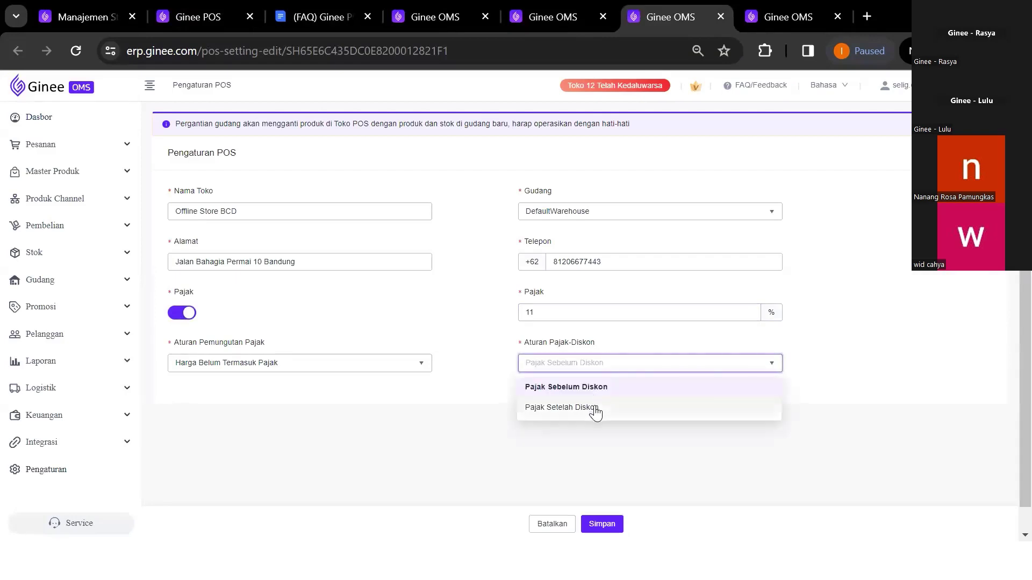
click(595, 405)
click(611, 522)
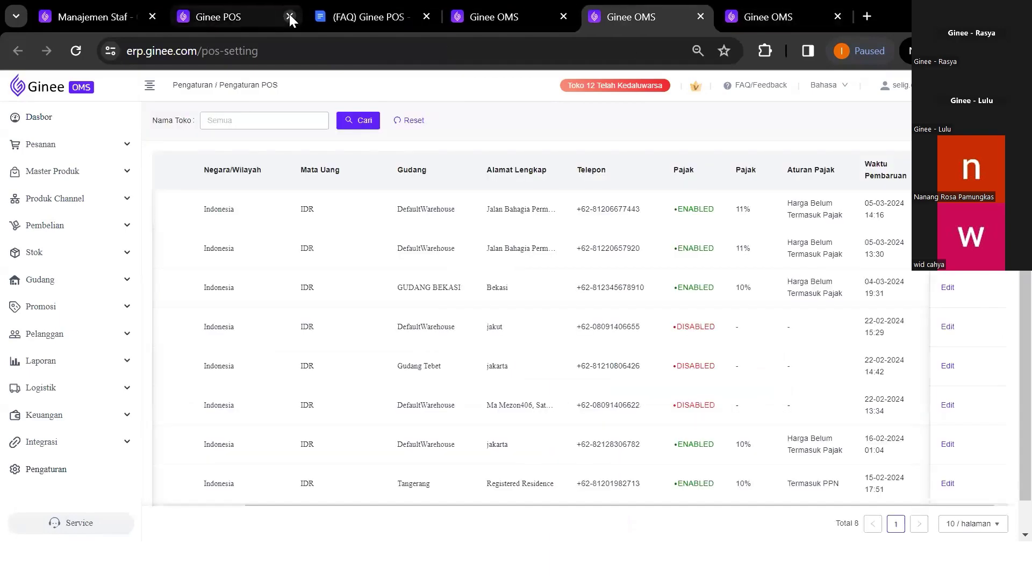
Narrow the SKU search to 'KW-' and add the KW-Pi coloured paper to the cart
click(240, 14)
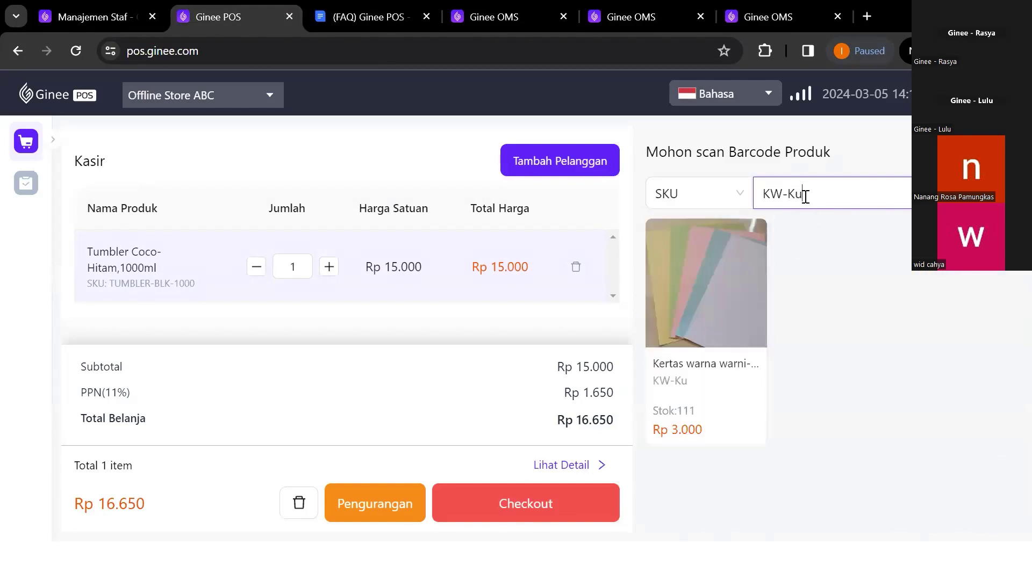
key(BackSpace)
key(BackSpace)
click(737, 280)
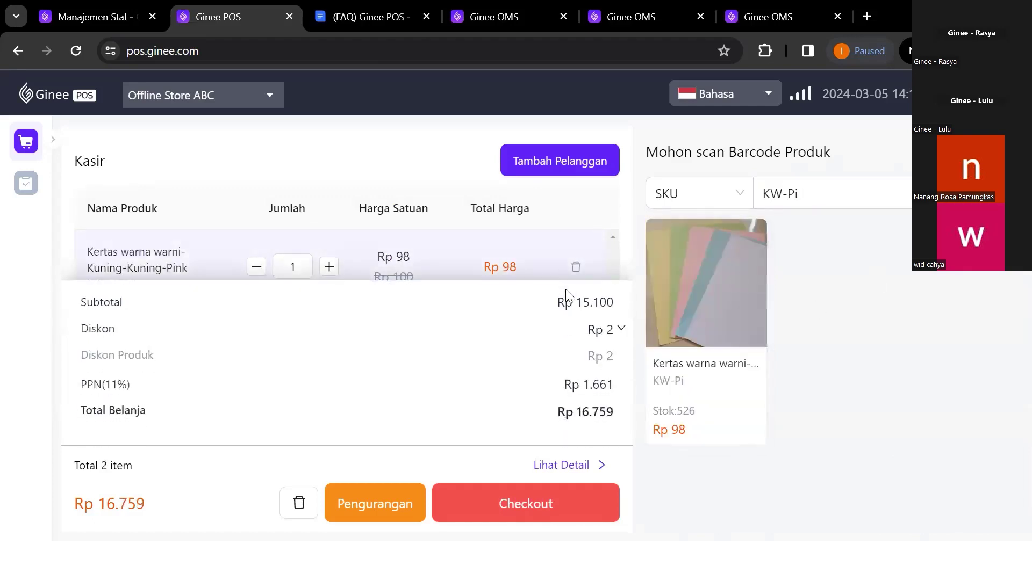
click(618, 329)
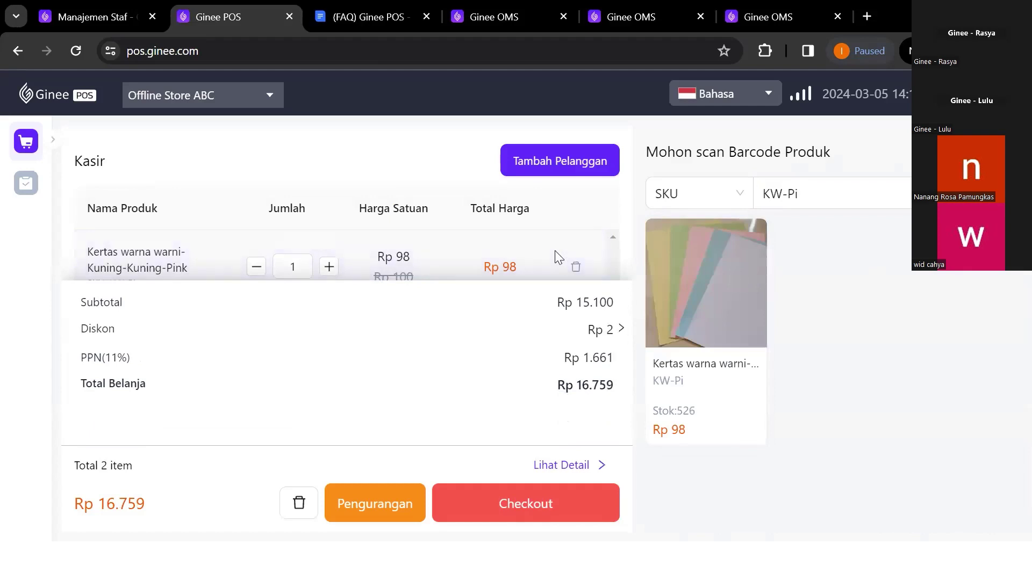
click(562, 463)
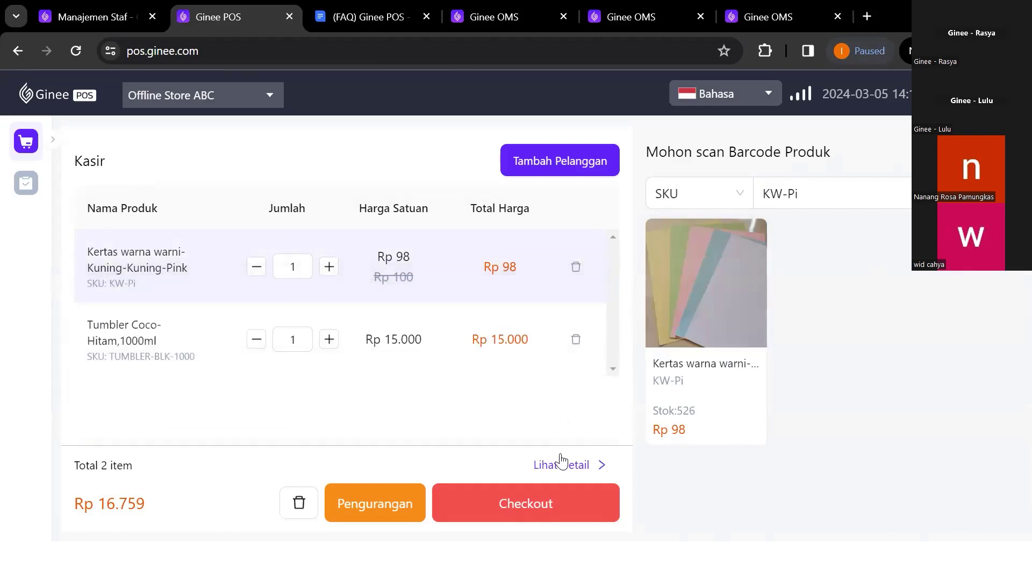
Remove the tumbler from the cart and review the Rp 109 total with Rp 11 PPN
click(575, 340)
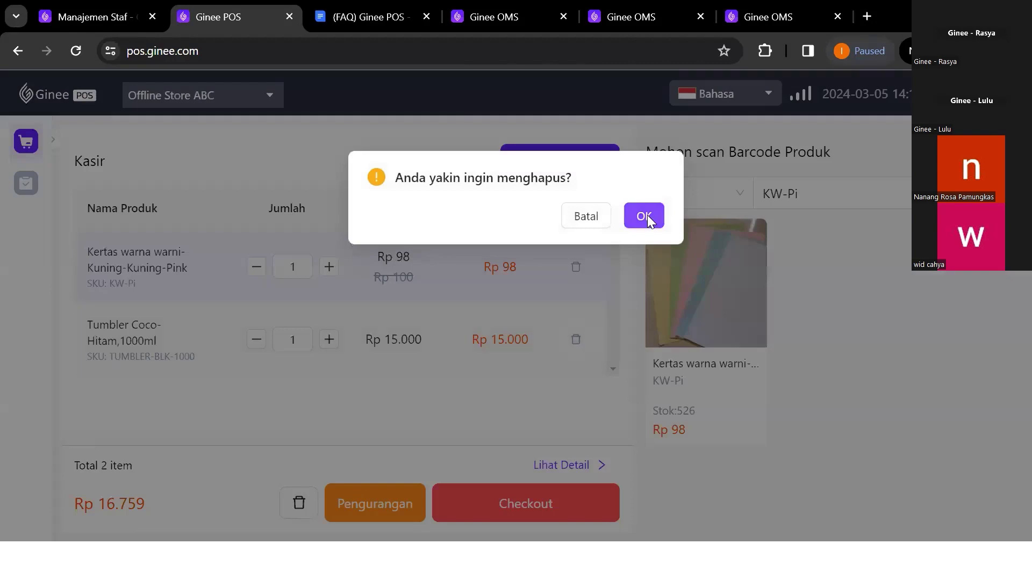
click(647, 215)
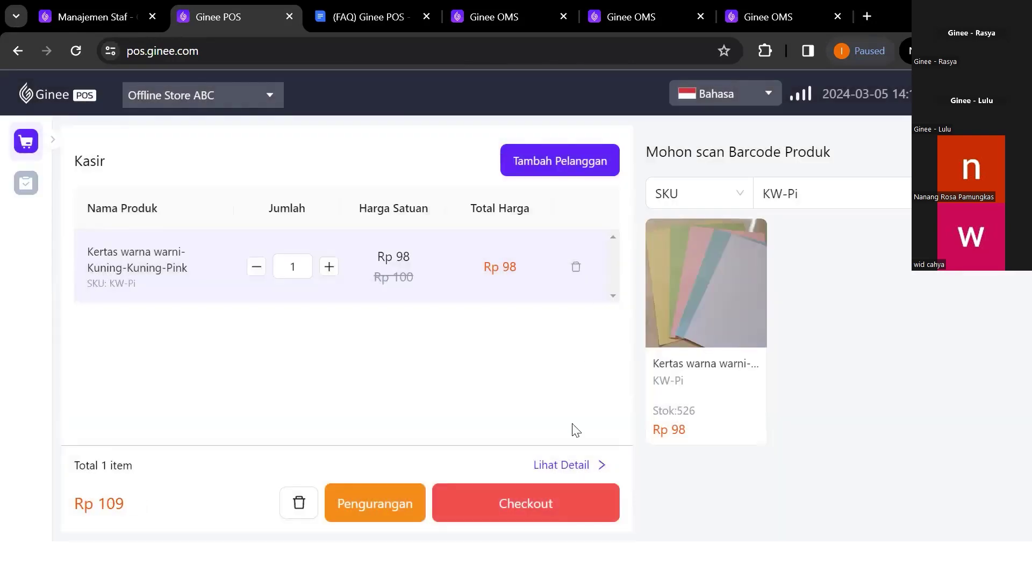
click(578, 463)
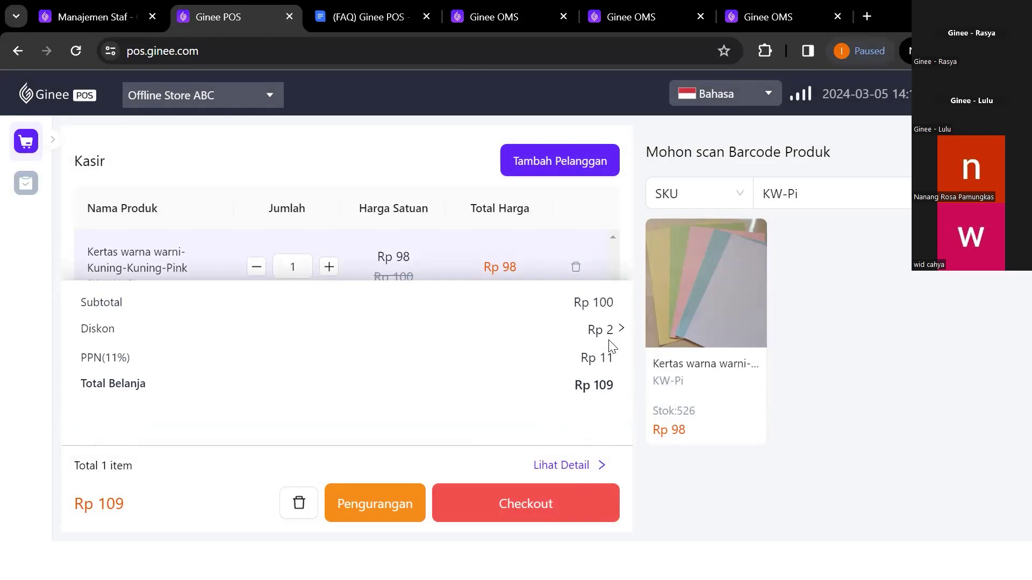
click(621, 329)
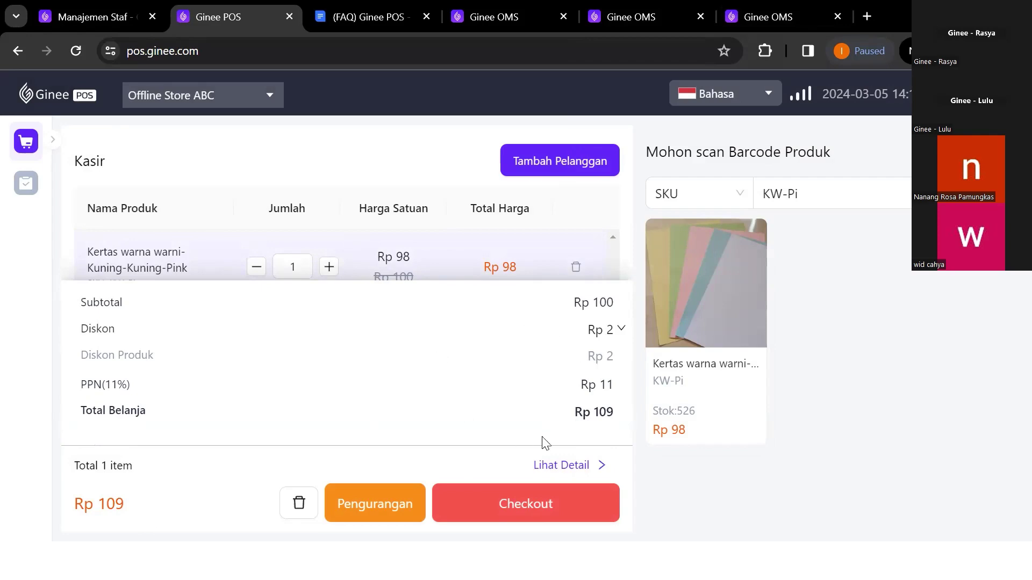
click(769, 11)
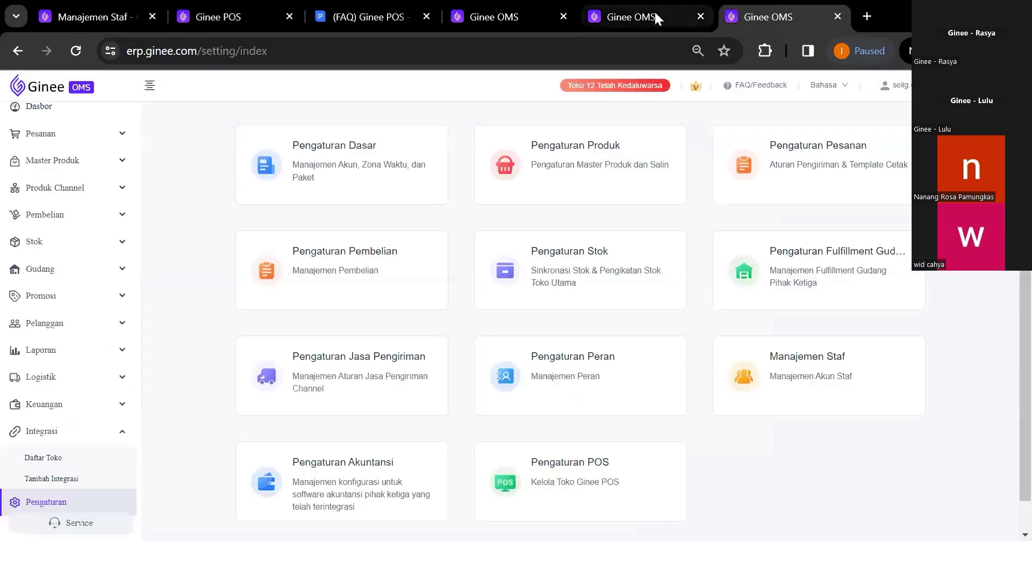
Open Offline Store BCD's POS settings to confirm the 11% tax
click(653, 12)
click(948, 209)
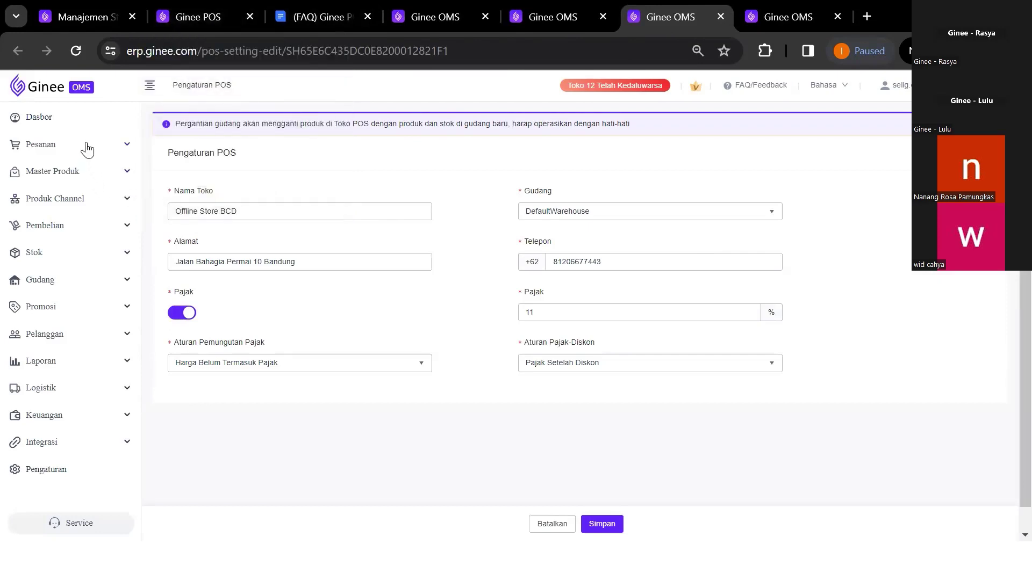
click(183, 11)
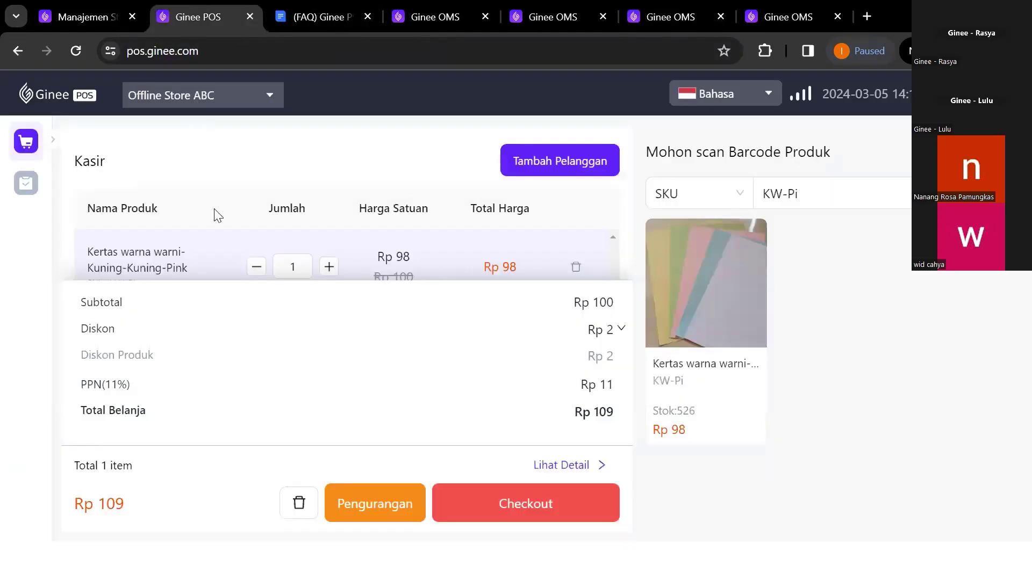
View the details of Ginee POS order 10000002, totalling Rp 6.000
click(25, 183)
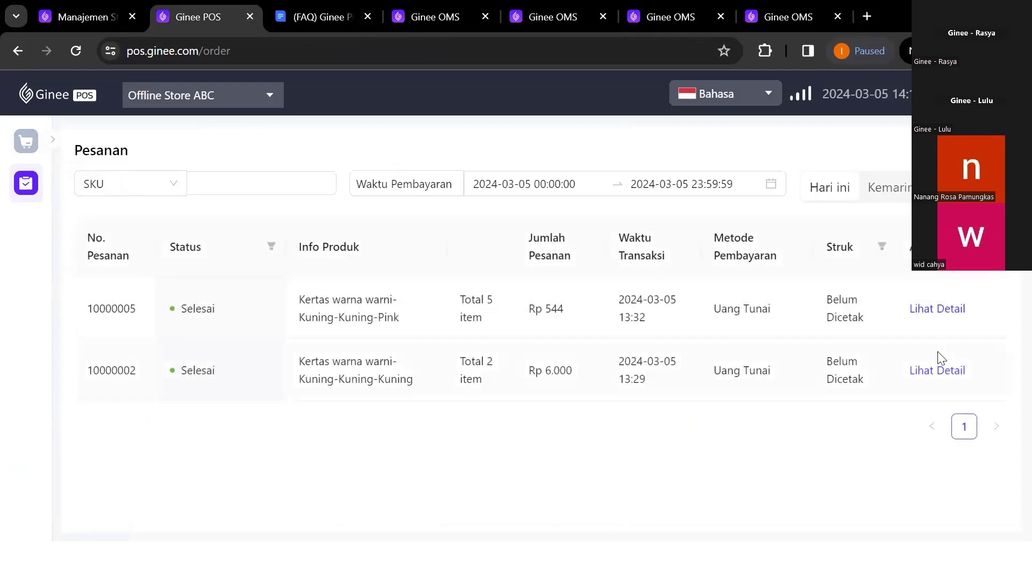
click(938, 371)
scroll(573, 366, down, 3)
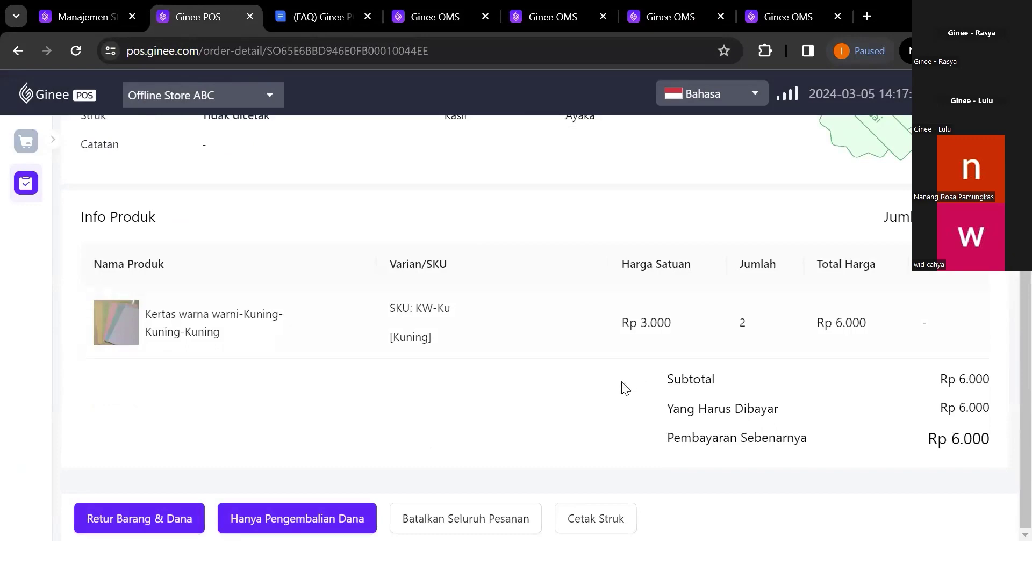
scroll(622, 387, up, 1)
scroll(329, 392, up, 1)
scroll(199, 219, down, 3)
click(93, 17)
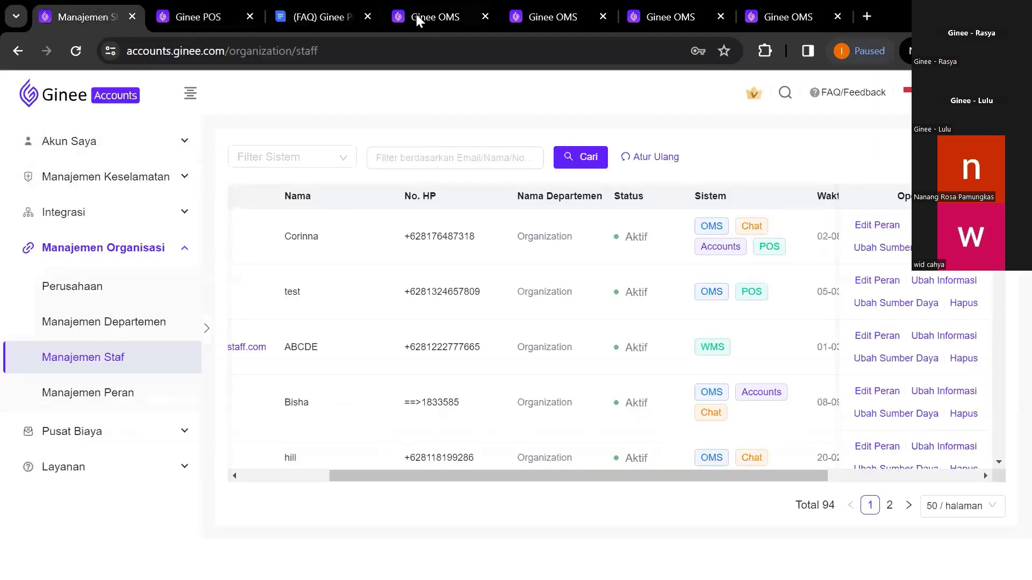
Filter the 90-day order list to the Ginee POS channel and Selesai status
click(797, 14)
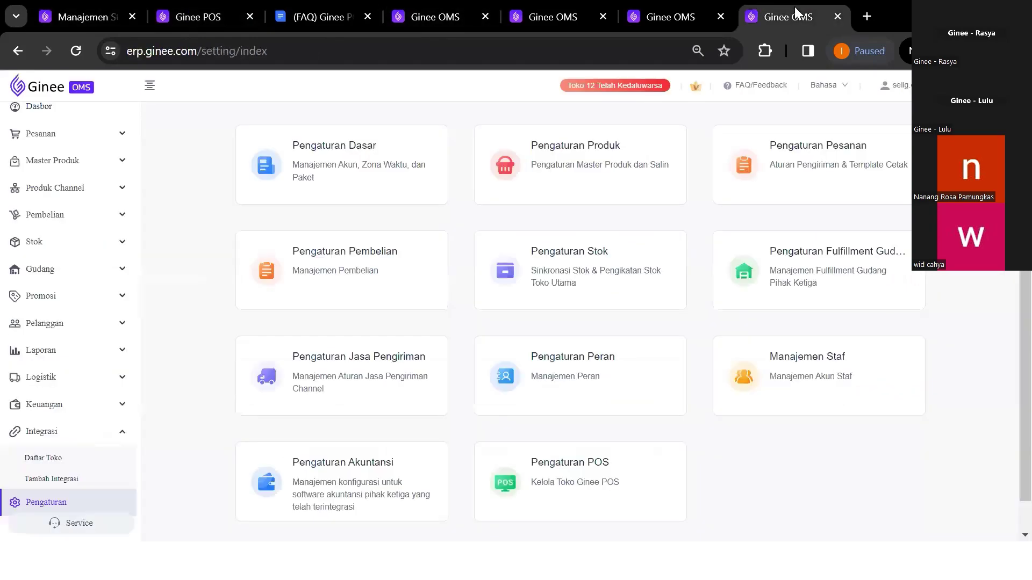
click(71, 143)
click(83, 163)
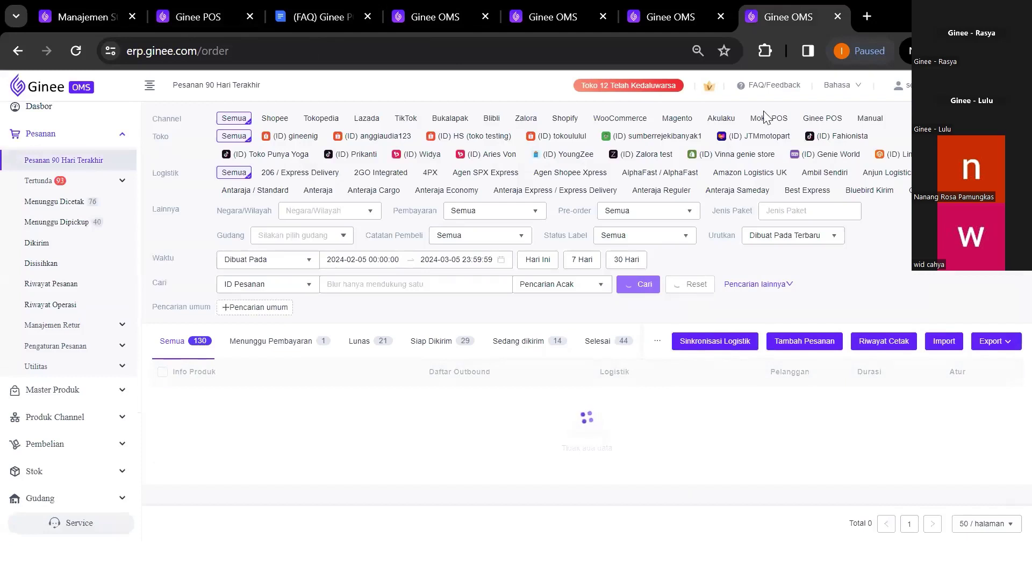
click(823, 120)
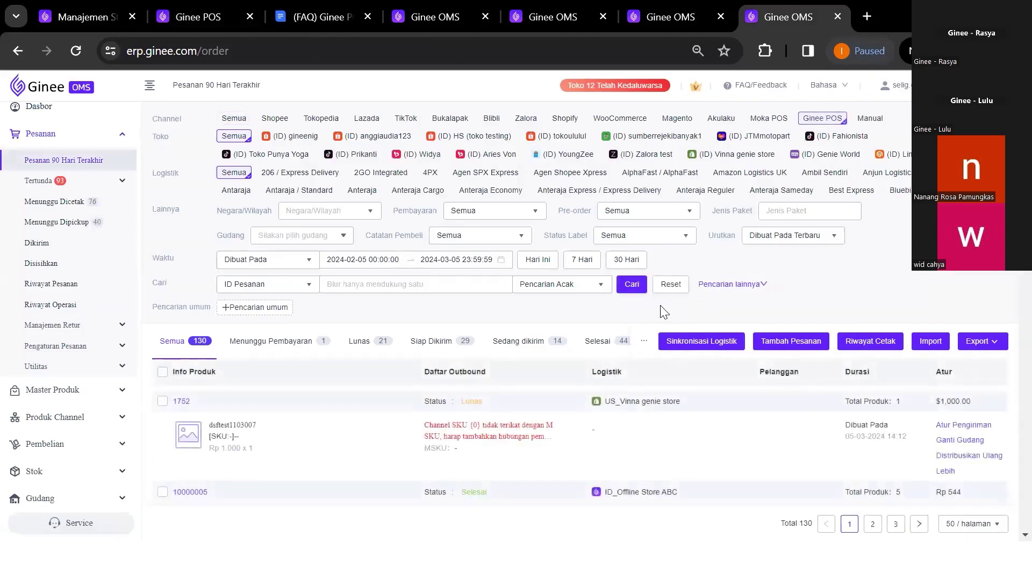
click(631, 283)
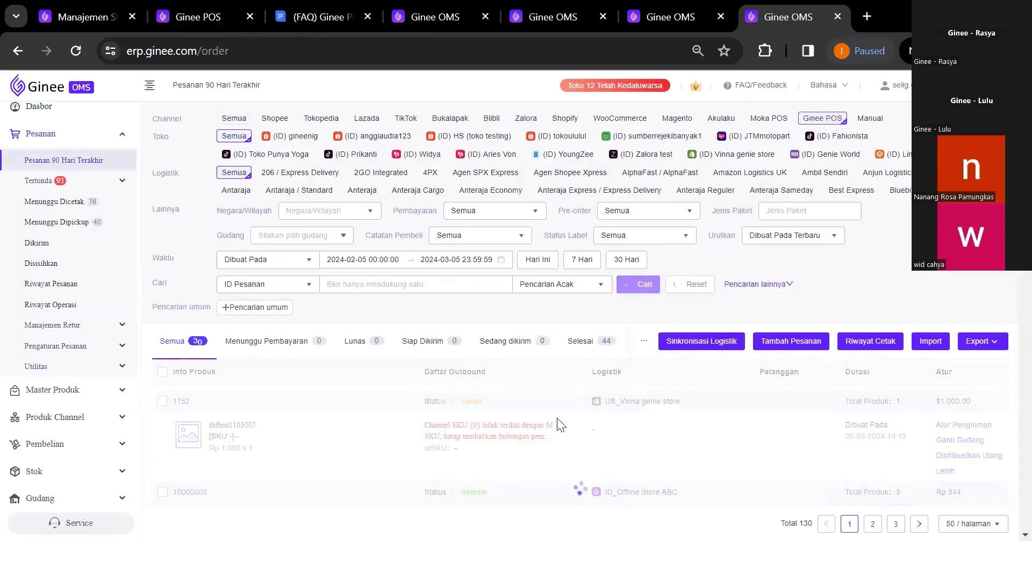
click(585, 345)
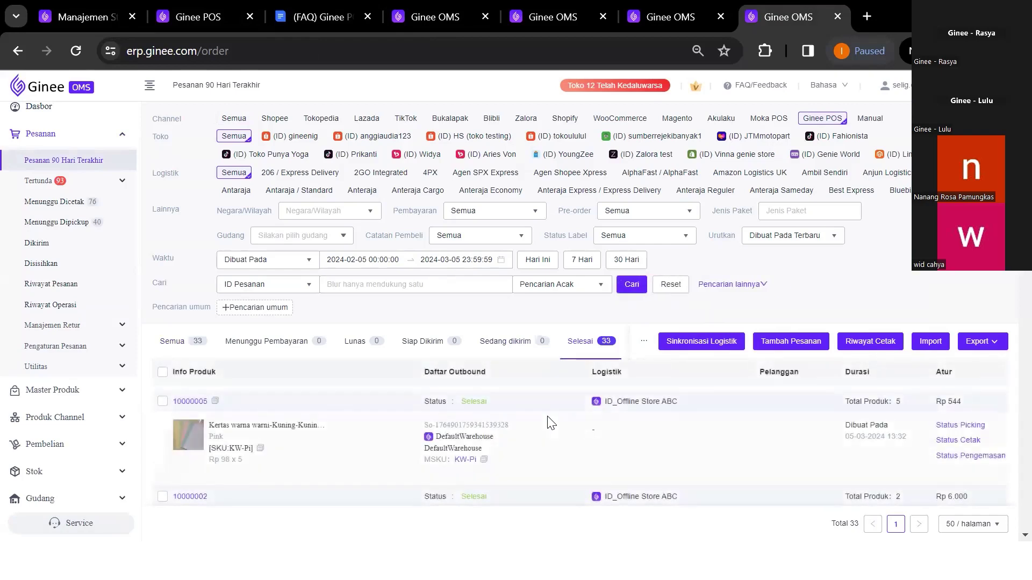
scroll(551, 423, down, 3)
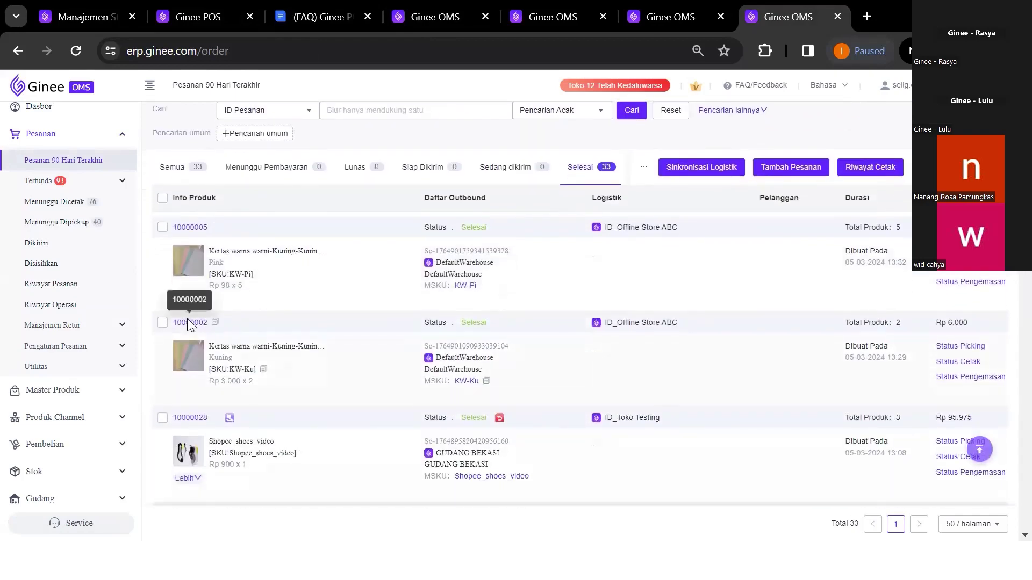
Open orders 10000002 (Rp 6.000) and 10000005 (Rp 544 including tax) to check their totals
click(189, 323)
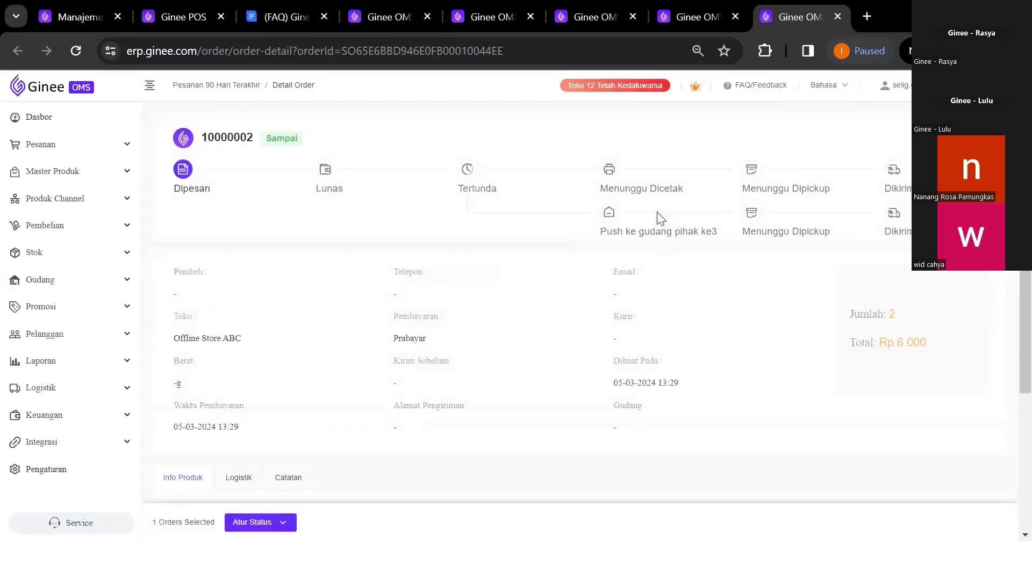
scroll(630, 347, down, 4)
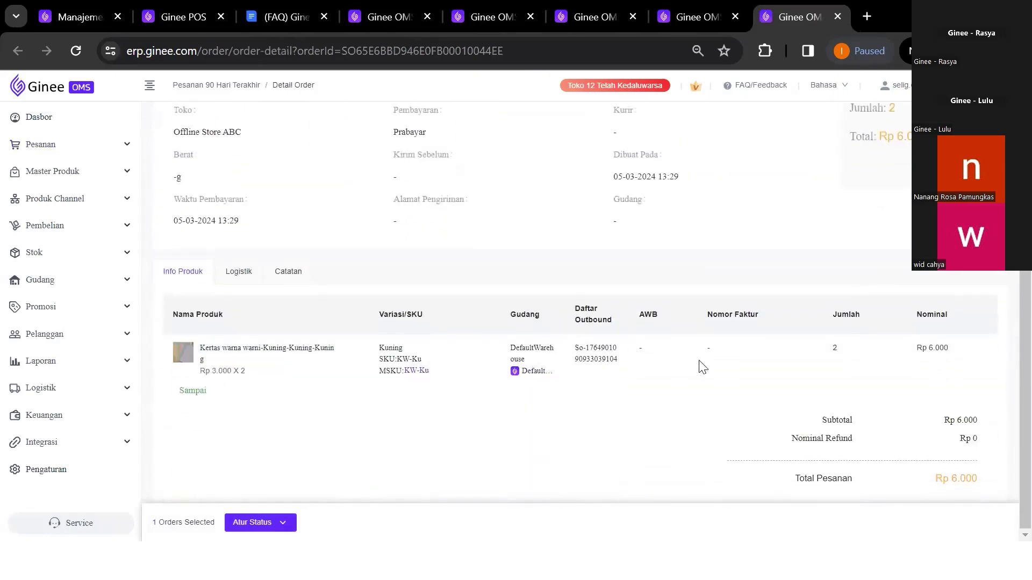
click(701, 8)
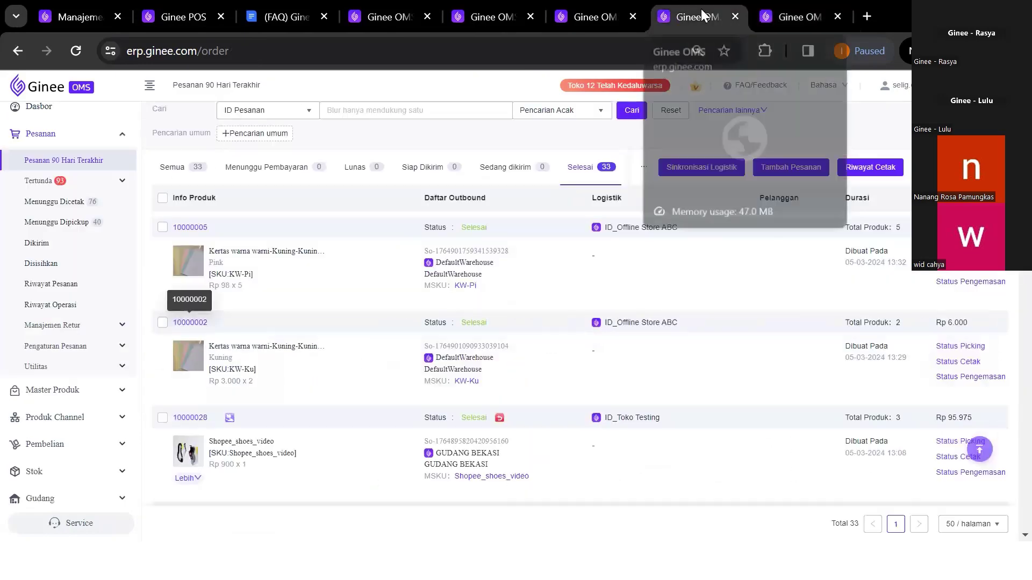
click(190, 230)
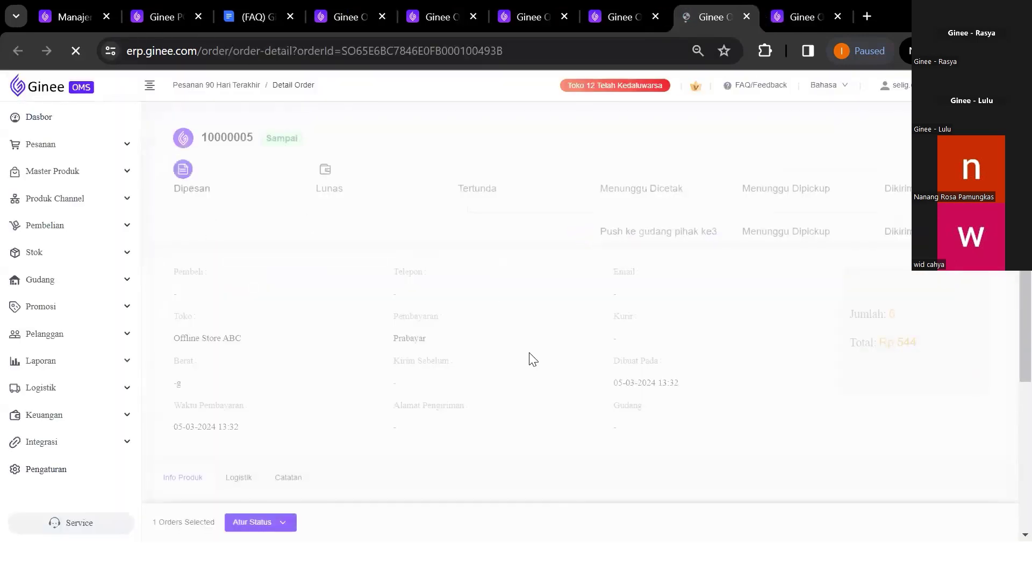
scroll(626, 364, down, 4)
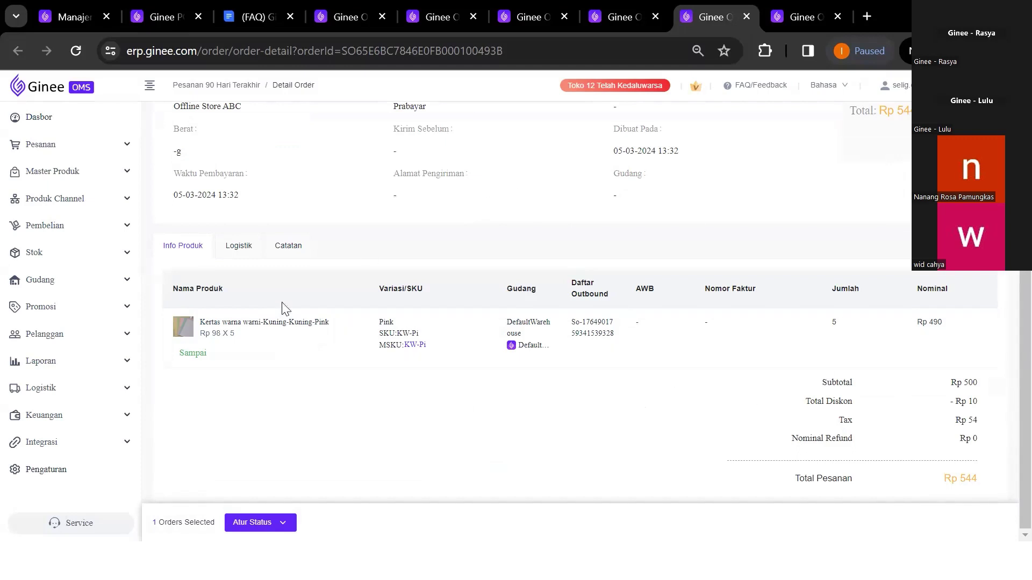
scroll(287, 199, up, 4)
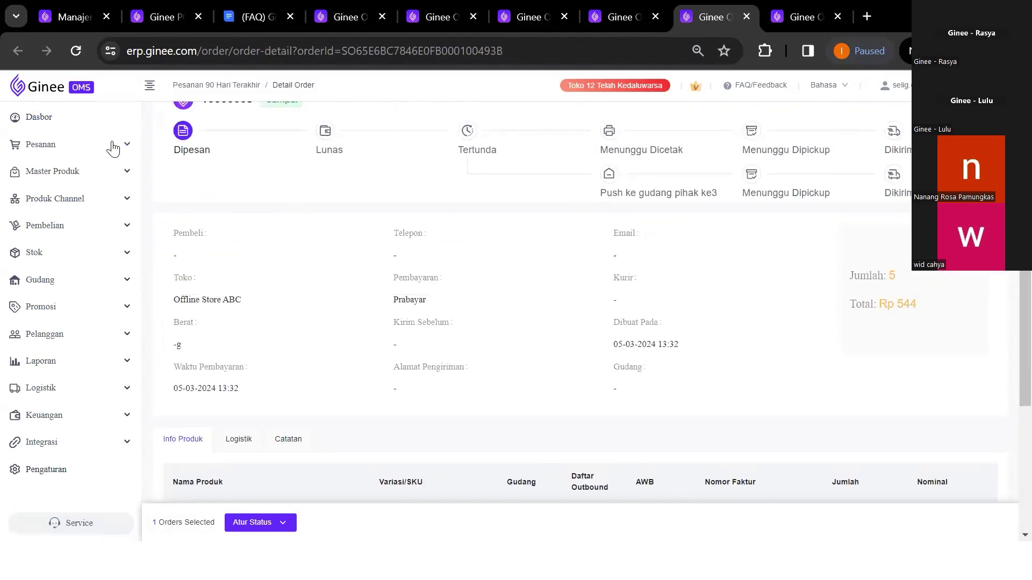
scroll(727, 309, down, 4)
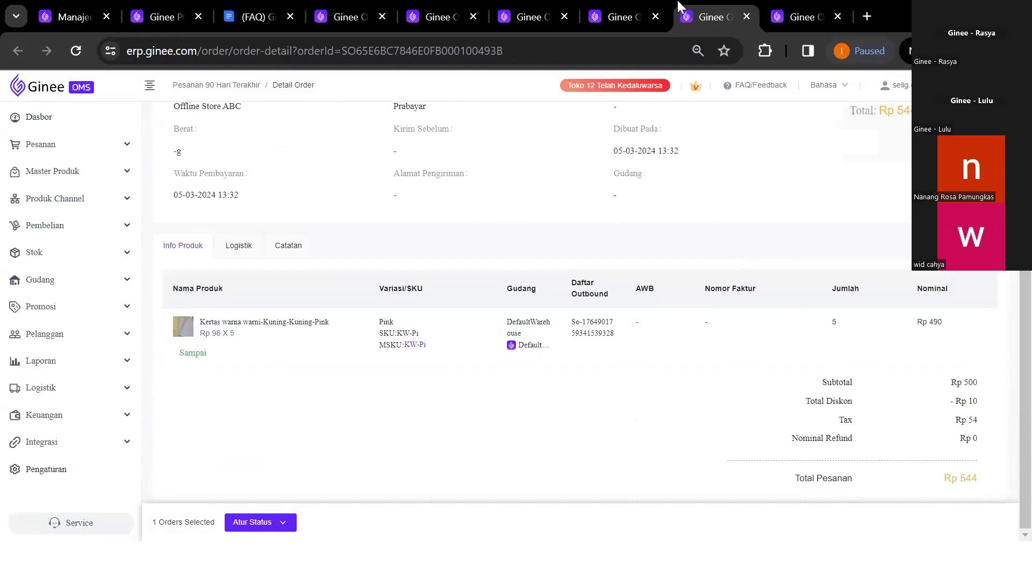
click(625, 2)
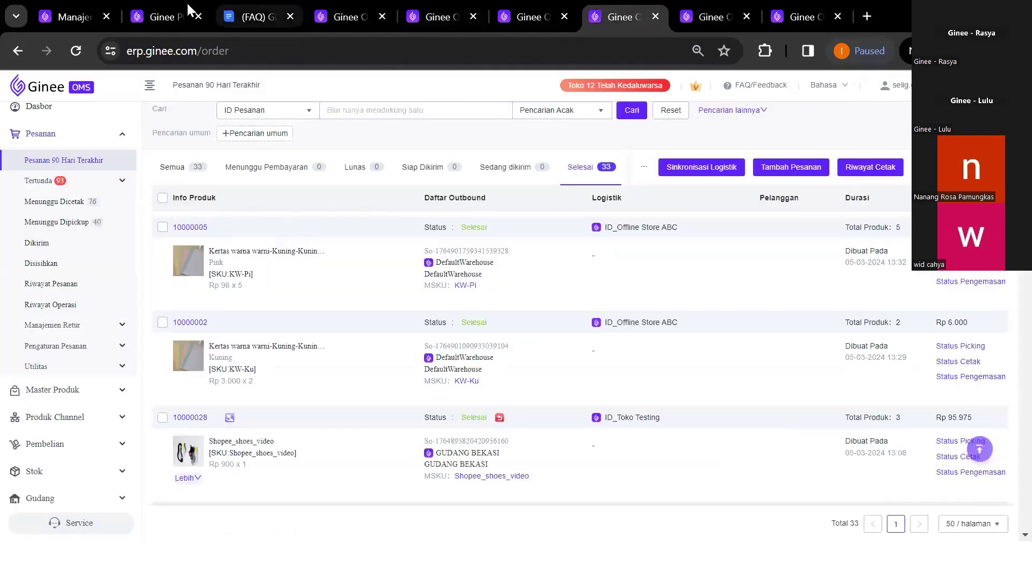
Open Ginee POS order 10000005 to check Rp 10 discount, Rp 54 PPN and Rp 544 total
click(158, 7)
scroll(454, 329, up, 2)
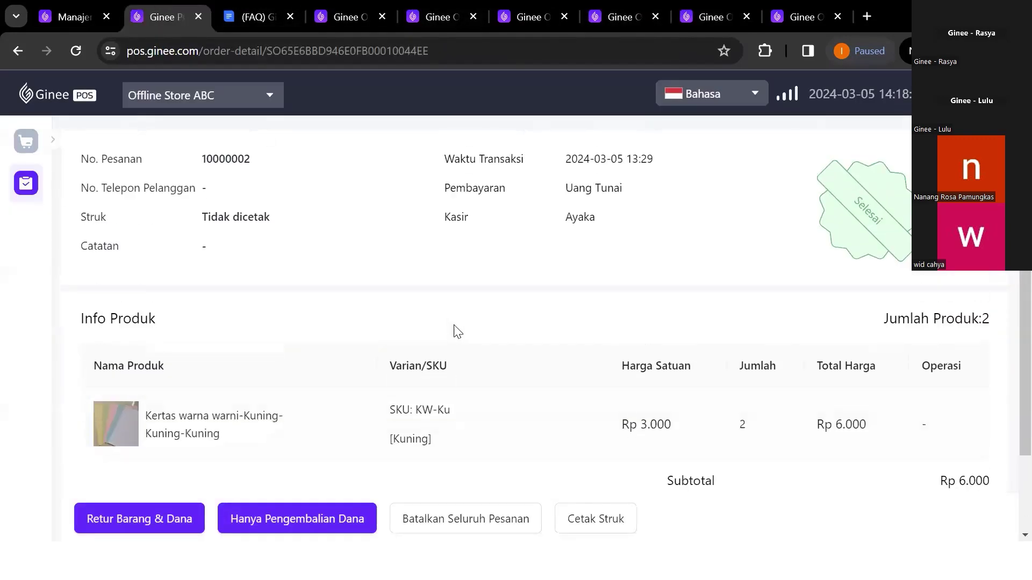
click(26, 183)
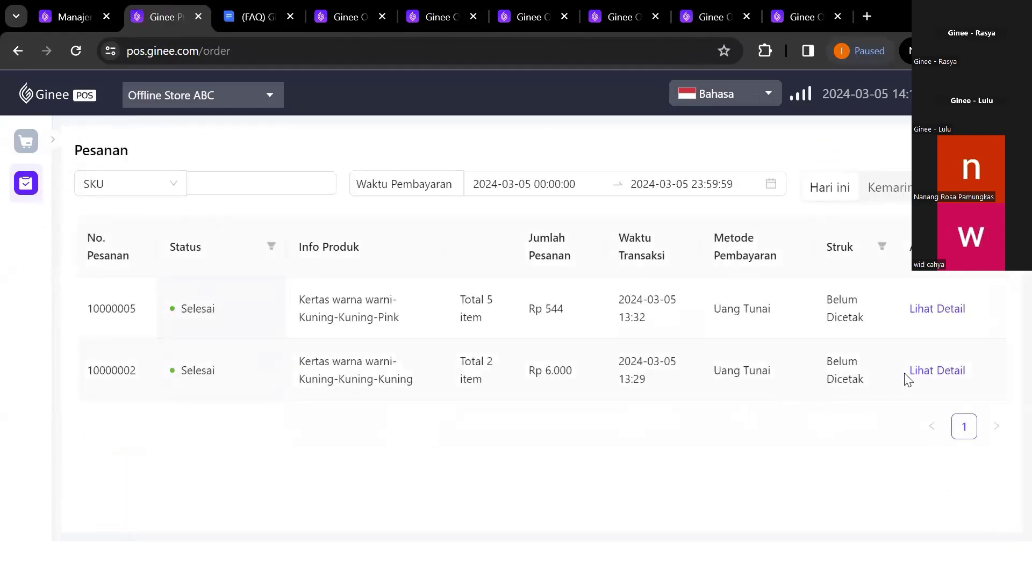
click(927, 308)
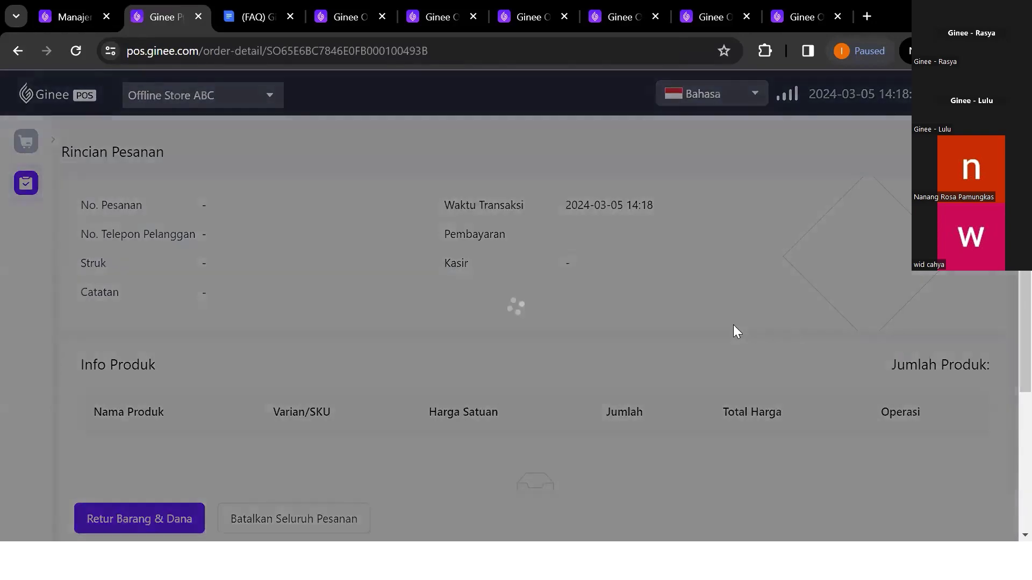
scroll(616, 308, down, 4)
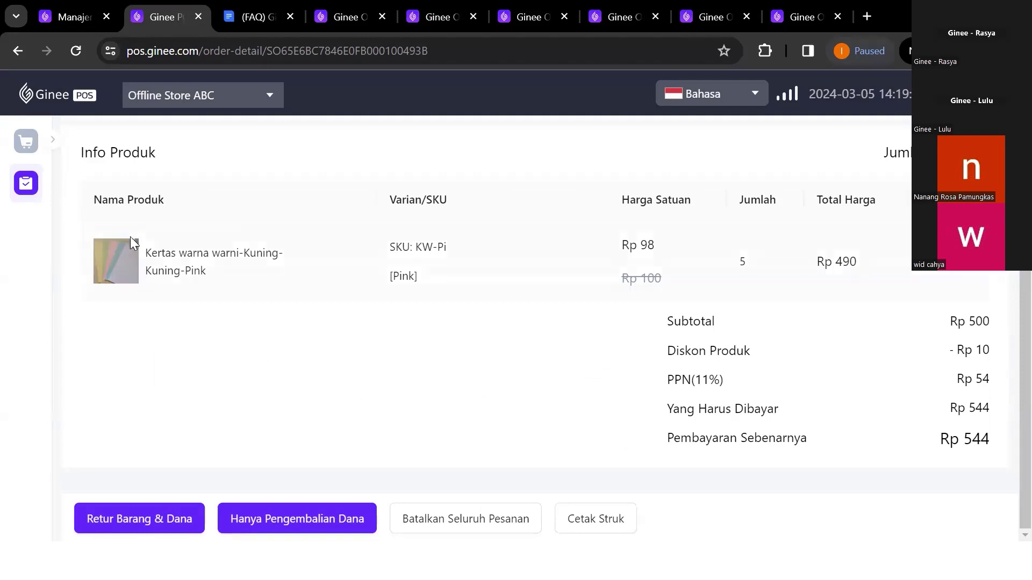
click(75, 12)
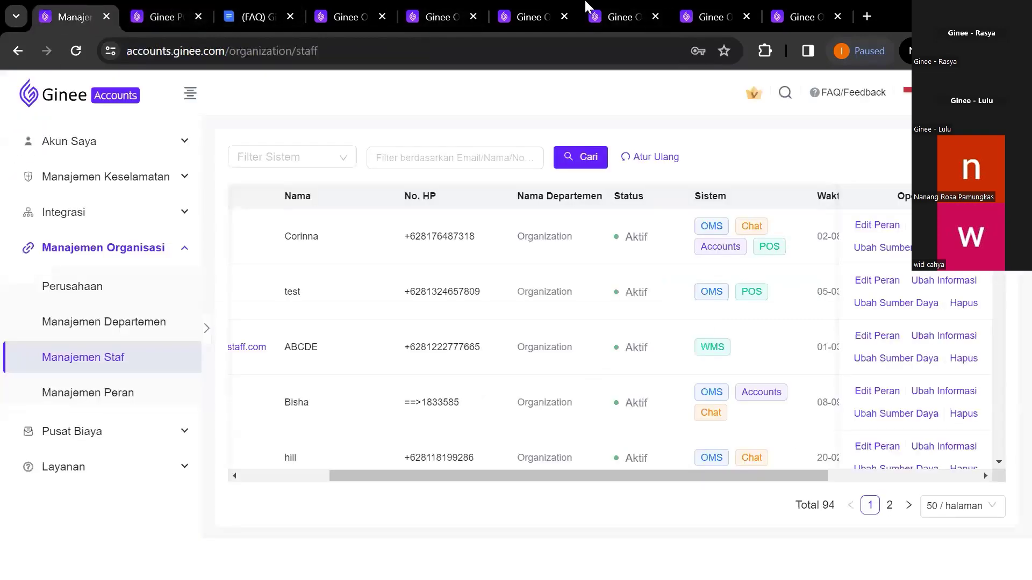
Open the Ginee POS channel product list under Produk Channel, showing 17952 active and 20036 out-of-stock products
drag(454, 9, 63, 5)
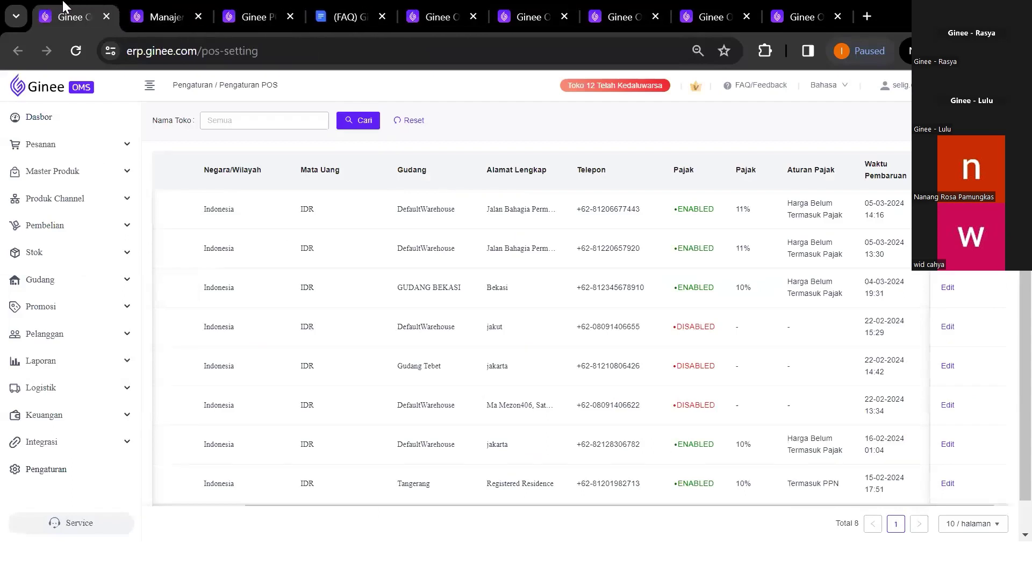
click(87, 203)
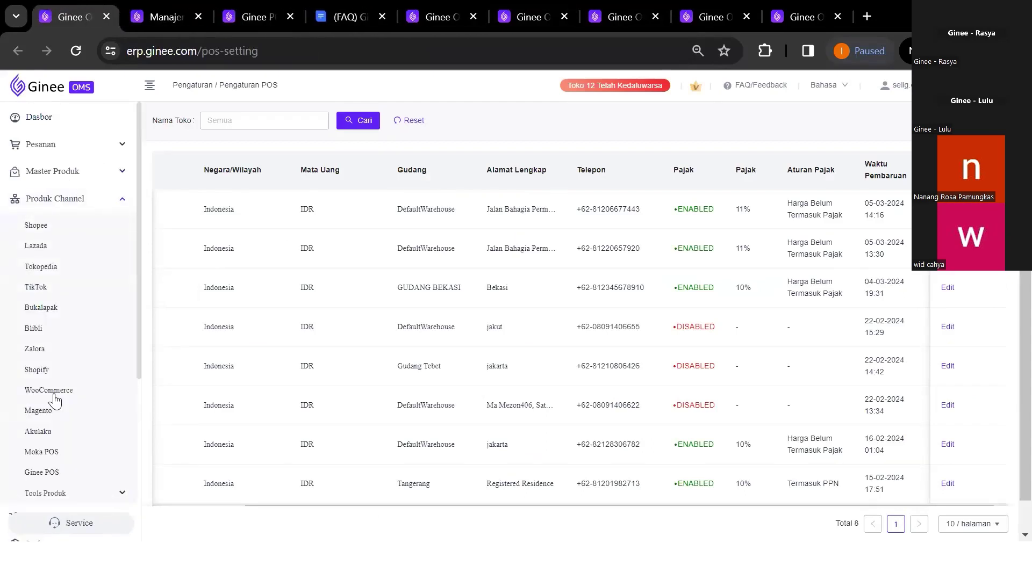
scroll(61, 451, down, 1)
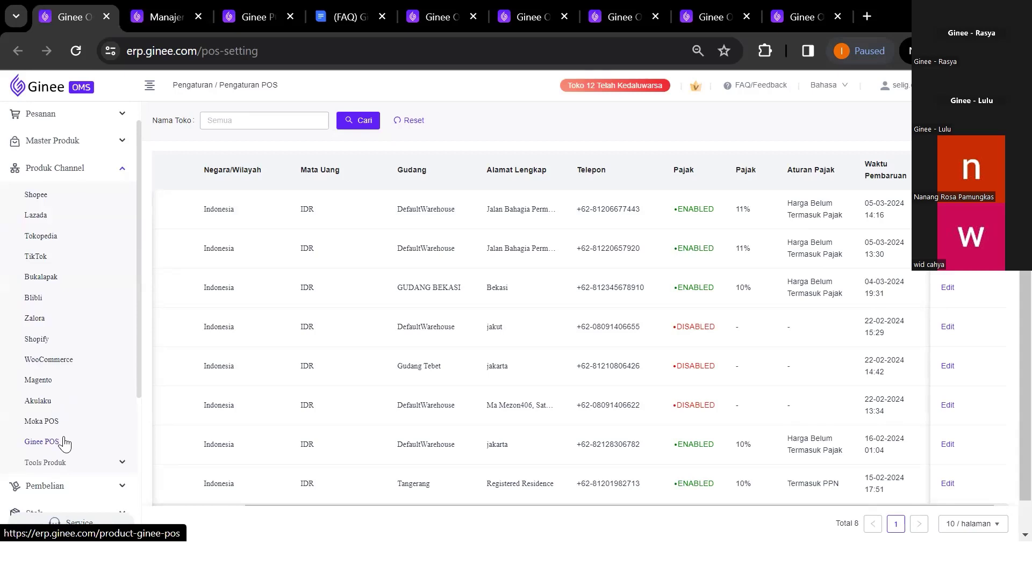
click(42, 442)
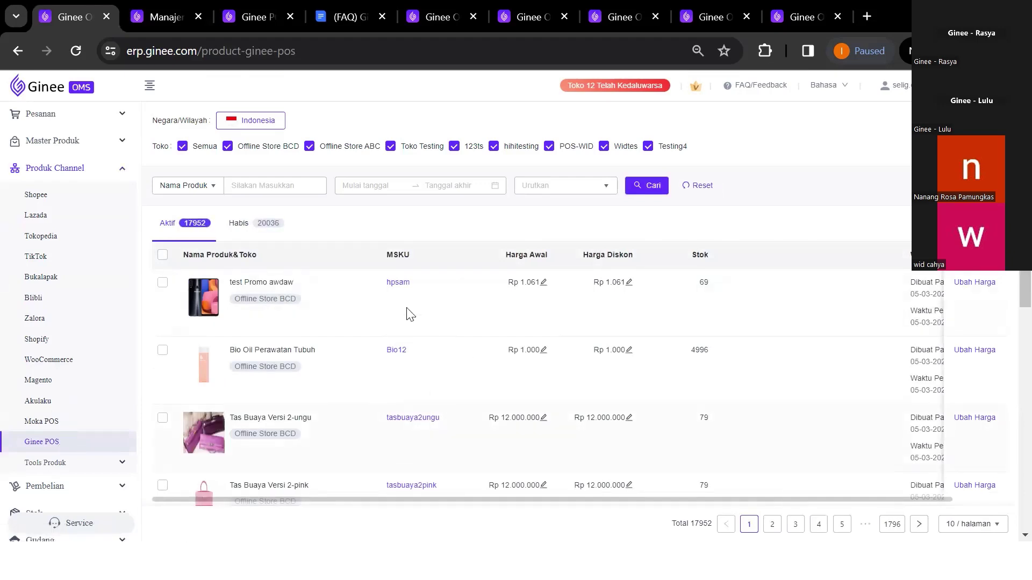
Set the Toko filter to show only Offline Store BCD products
click(194, 155)
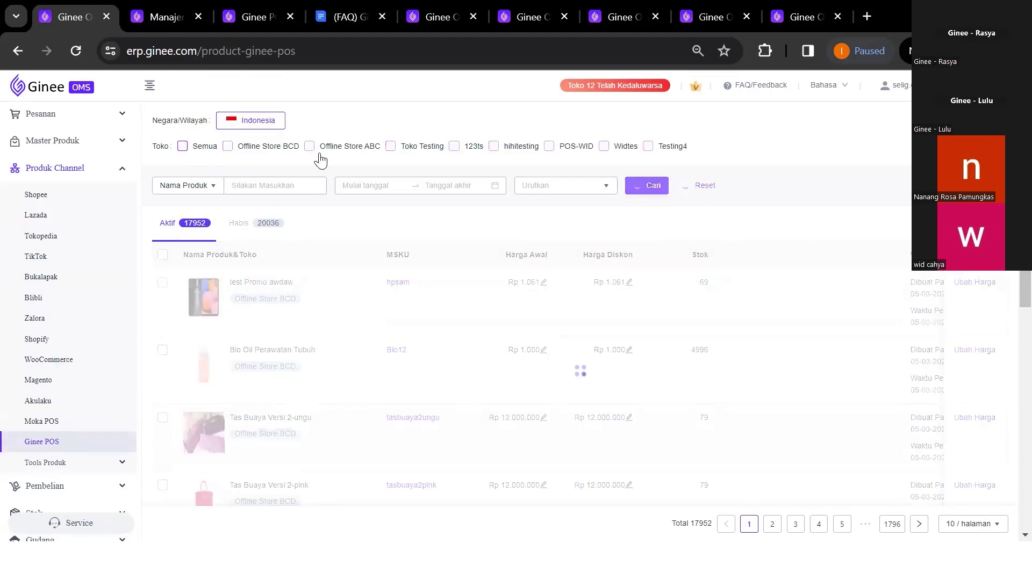
click(341, 157)
click(258, 149)
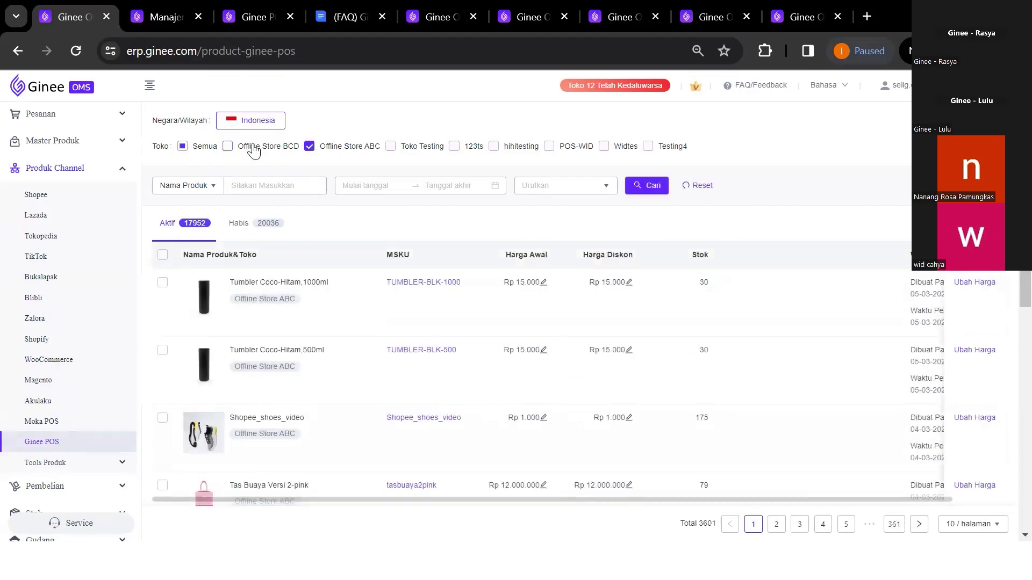
click(340, 157)
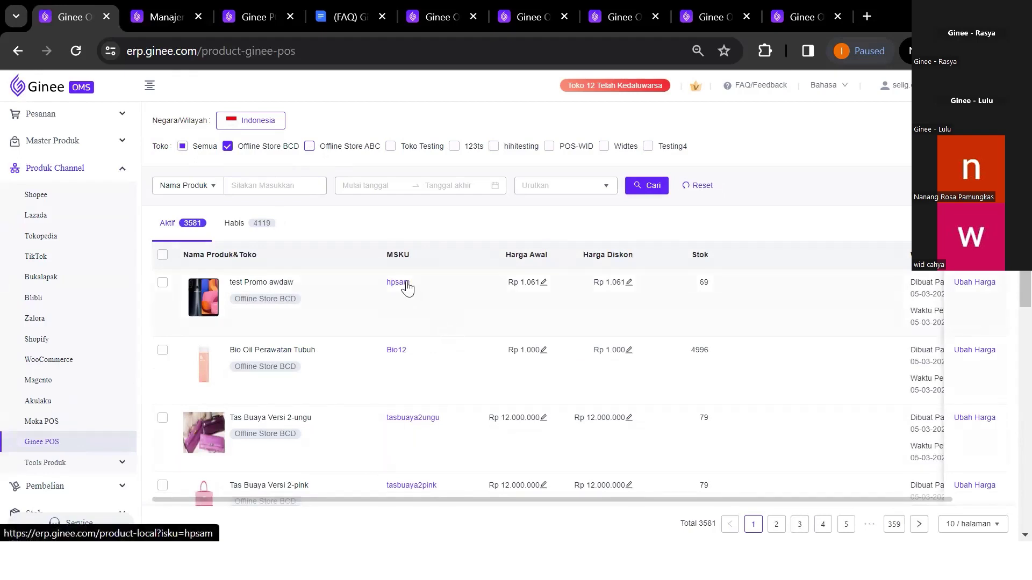
Open master product 2,39 in a new tab and show all its variants before returning
mouse_move(401, 290)
mouse_down()
mouse_move(396, 281)
mouse_move(473, 314)
mouse_move(398, 298)
mouse_up()
scroll(395, 360, down, 5)
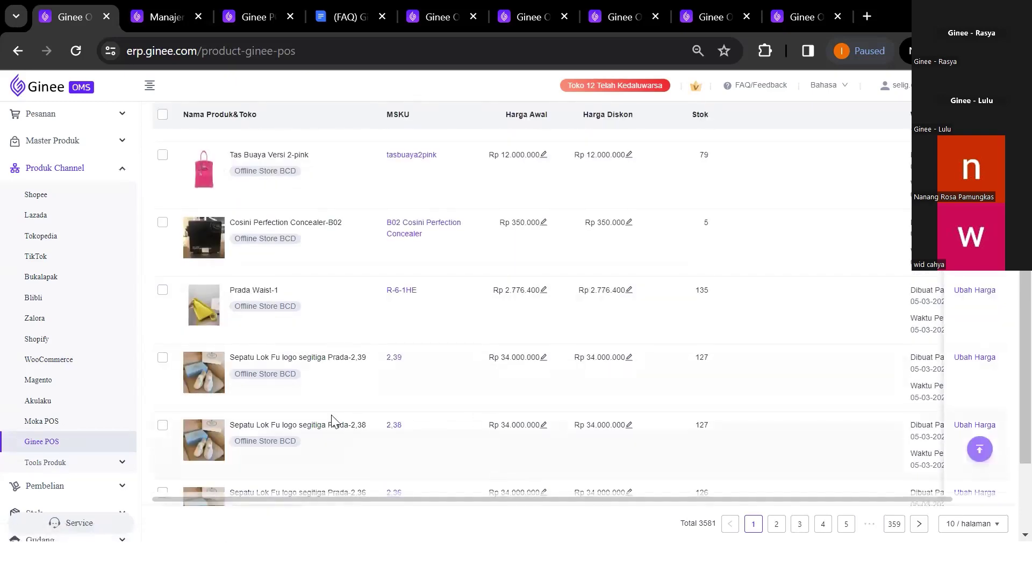
scroll(333, 422, down, 1)
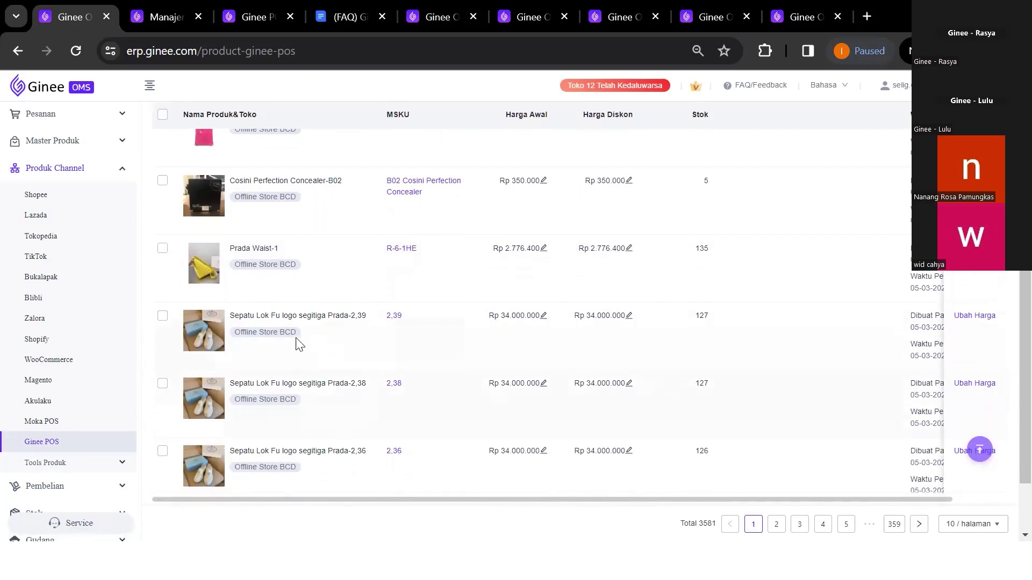
scroll(343, 320, down, 1)
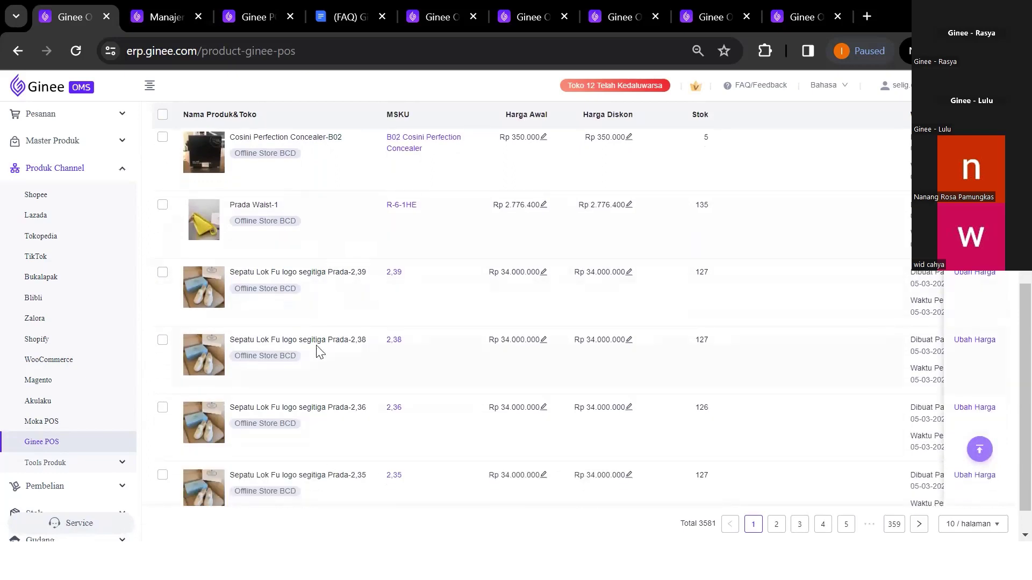
scroll(339, 306, down, 1)
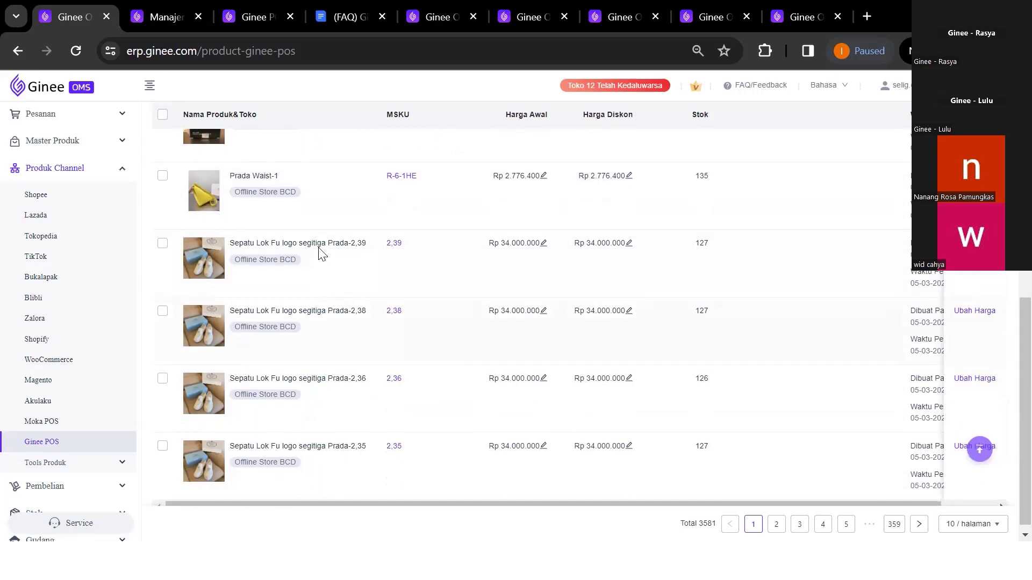
click(397, 245)
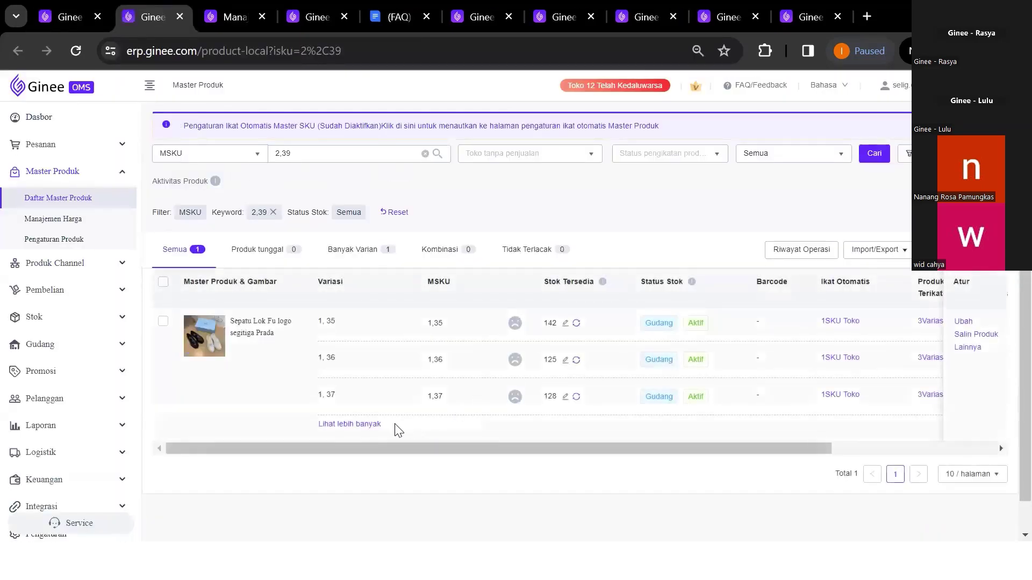
click(349, 424)
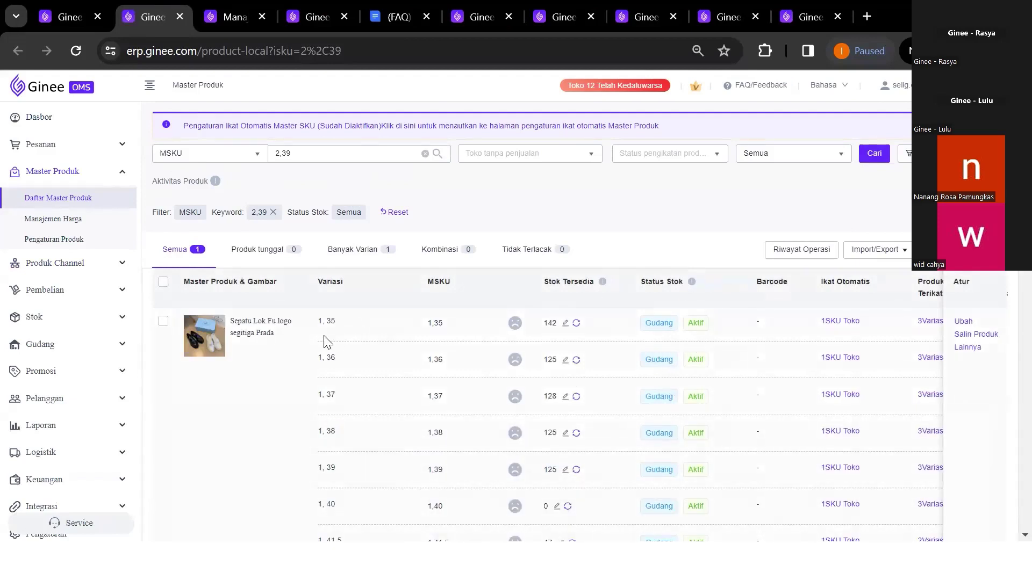
click(68, 7)
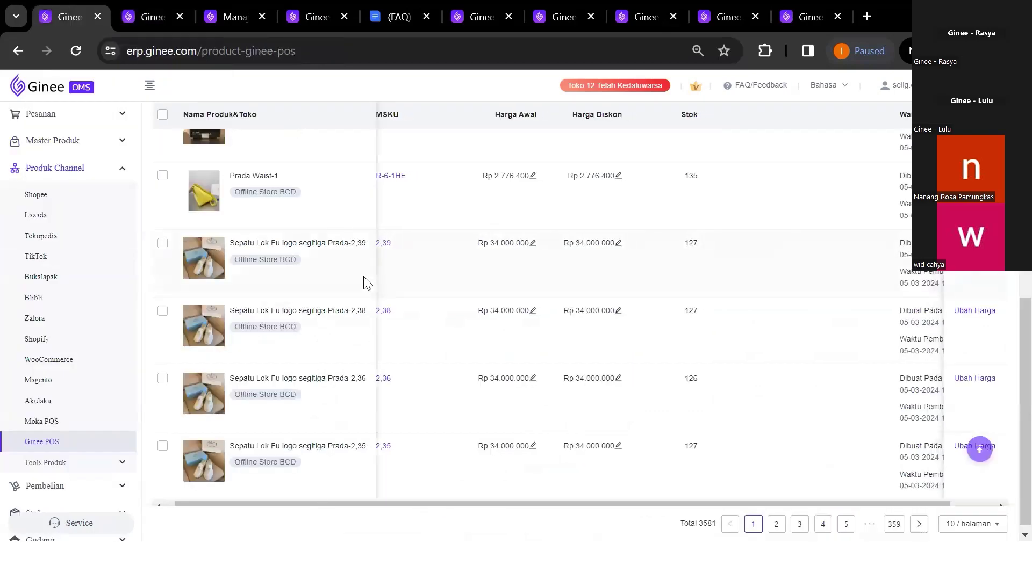
Expand the Stok and Produk Channel sections of the sidebar
scroll(470, 285, up, 3)
scroll(470, 286, up, 4)
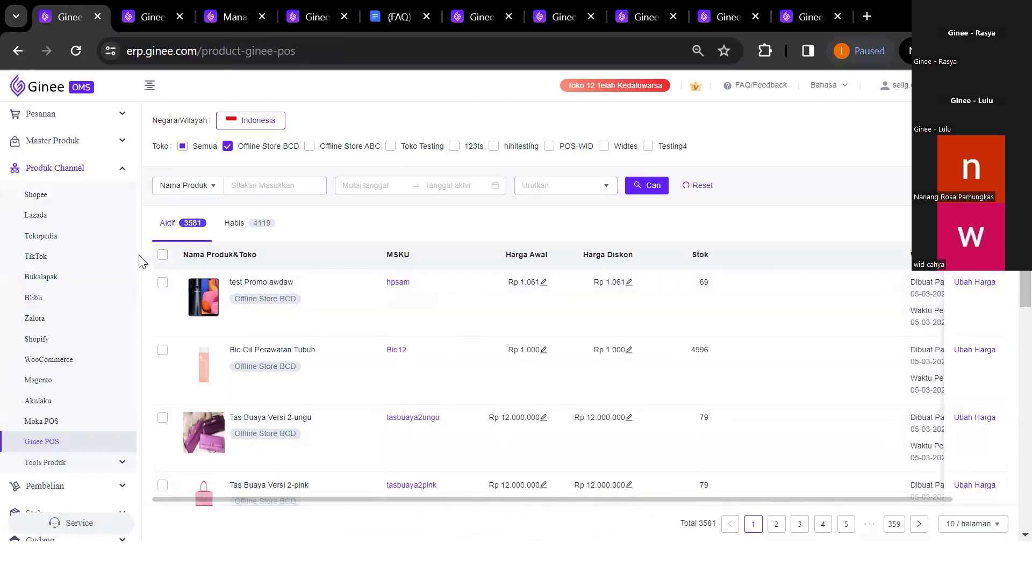
scroll(67, 439, down, 2)
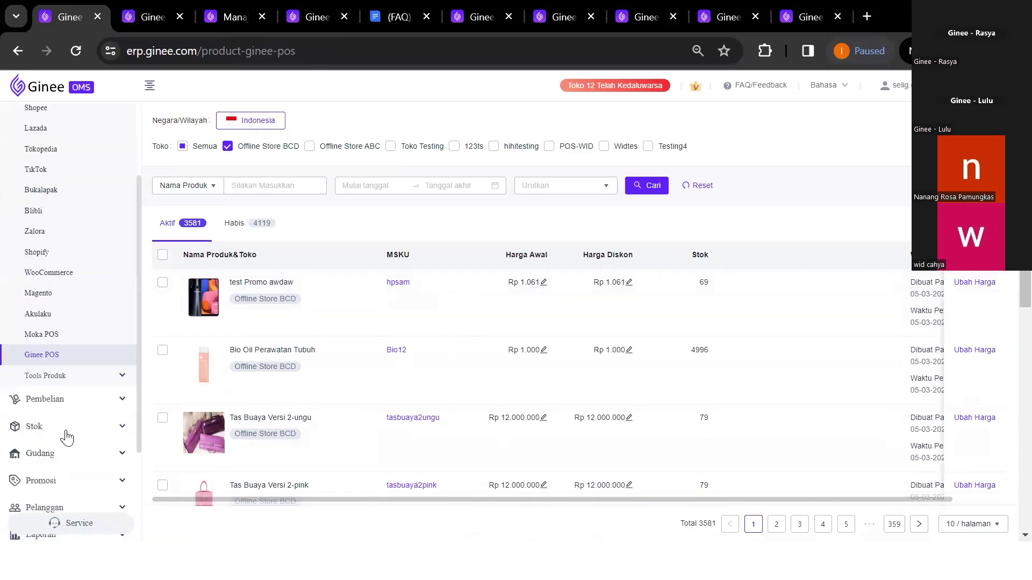
click(66, 433)
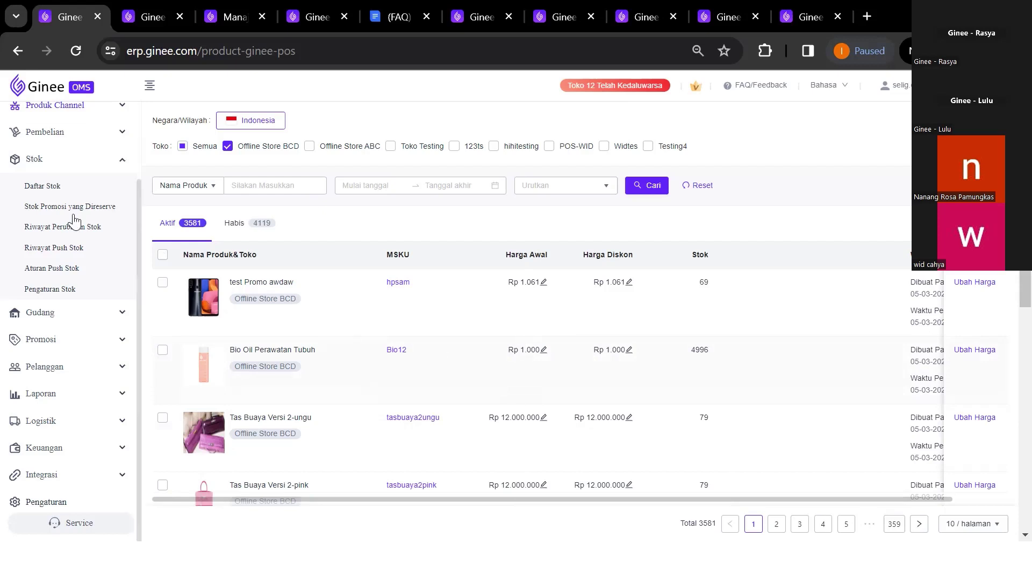
scroll(334, 321, down, 1)
scroll(119, 168, up, 2)
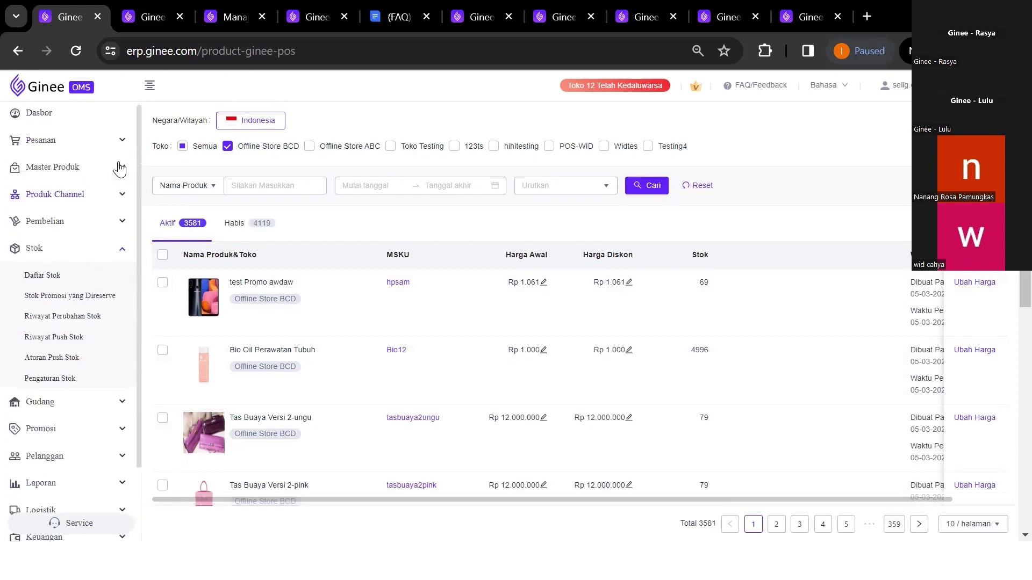
click(82, 198)
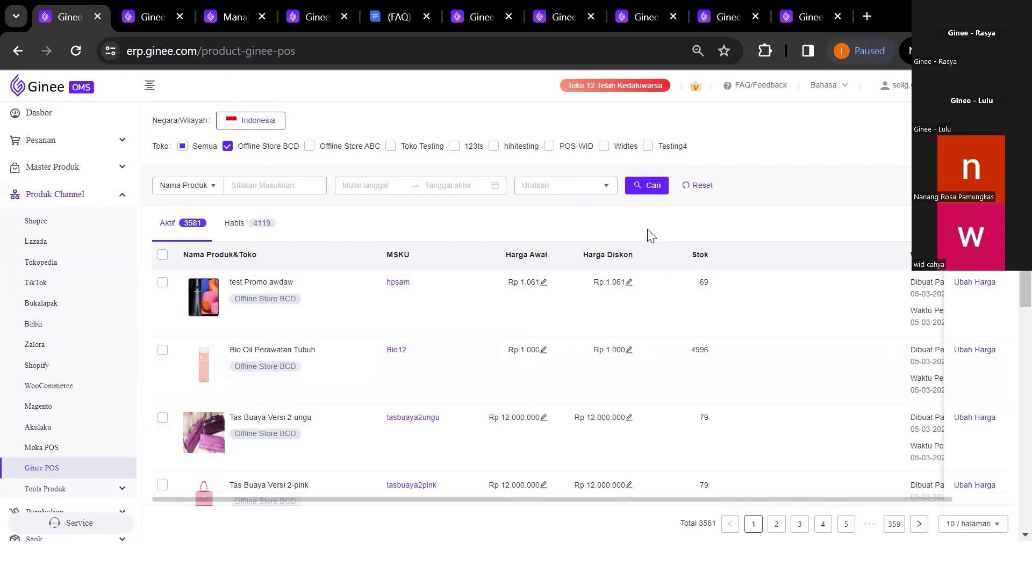
View the Manajemen Harga price list, then reopen the Ginee POS product list for all stores
click(76, 171)
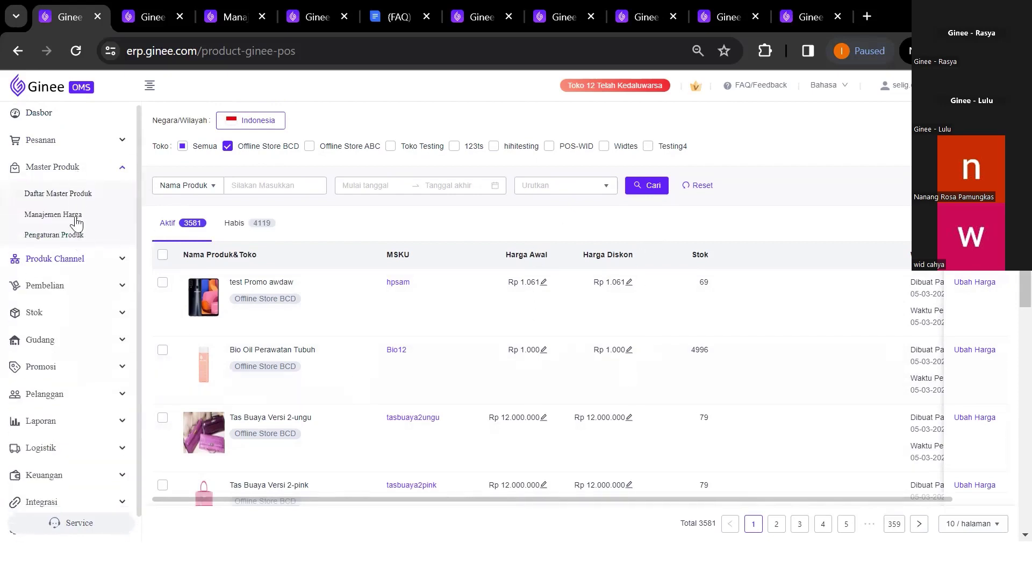
click(74, 217)
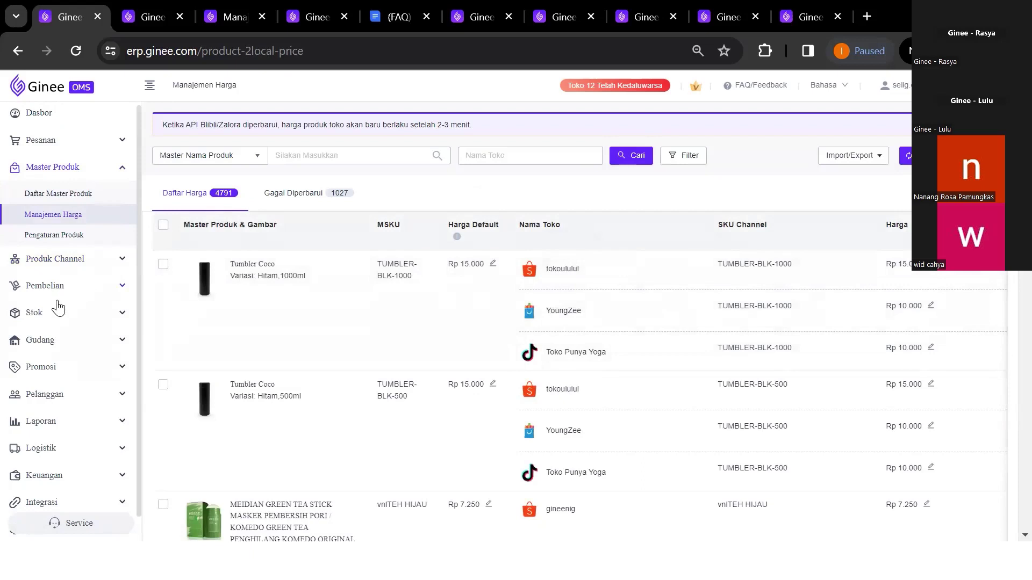
click(85, 261)
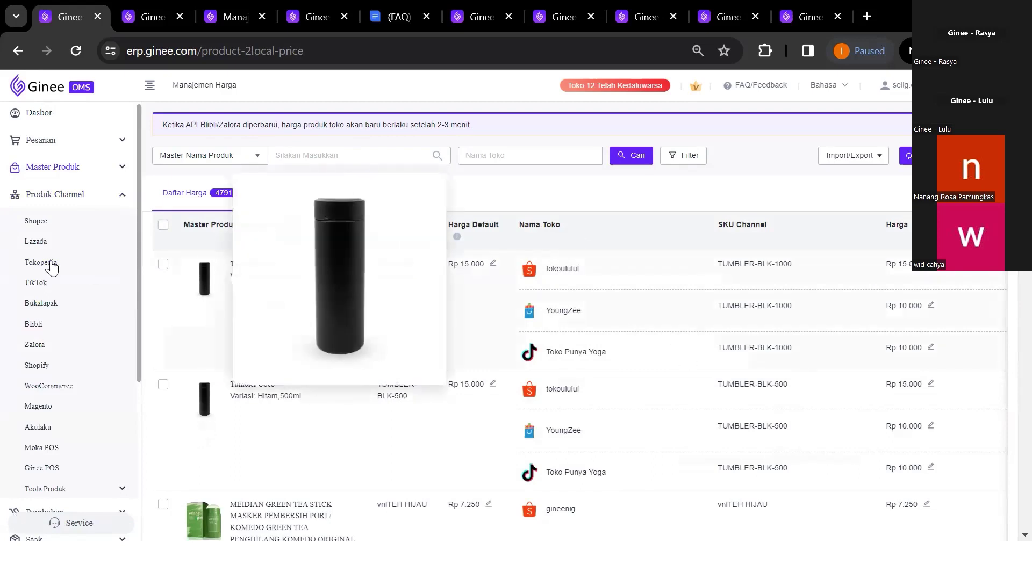
click(46, 466)
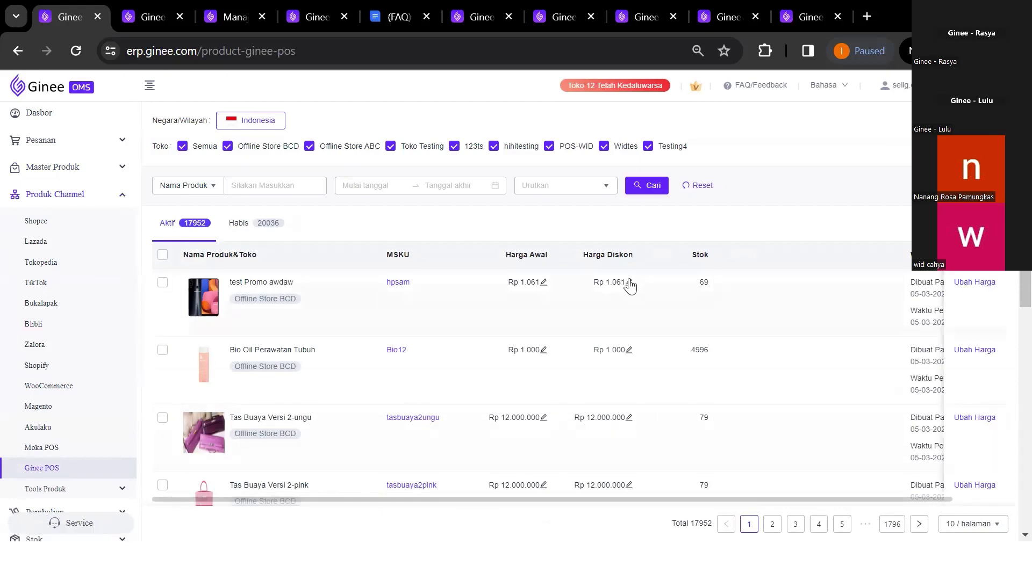
click(975, 284)
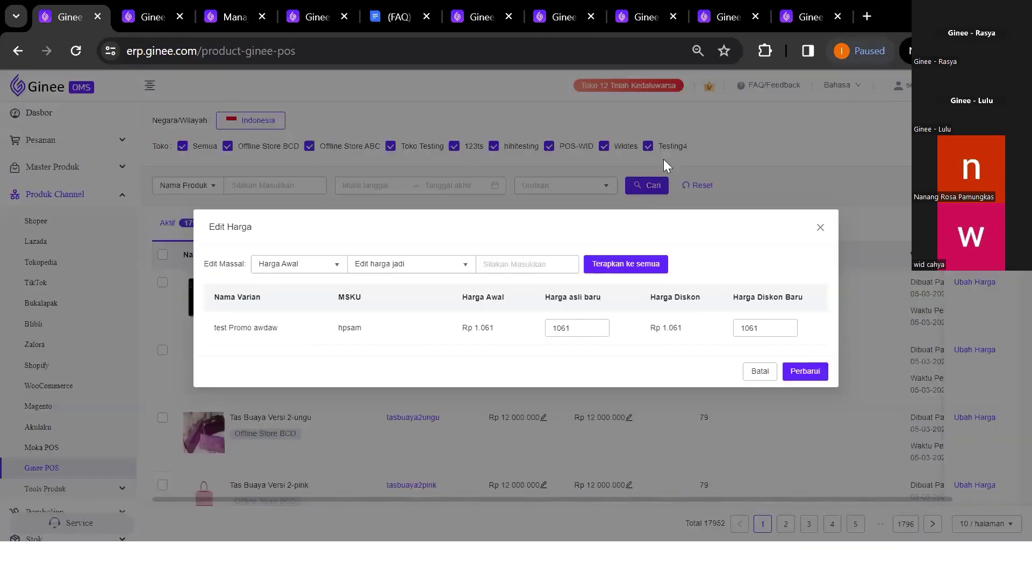
click(581, 330)
key(BackSpace)
key(BackSpace)
key(BackSpace)
text(000)
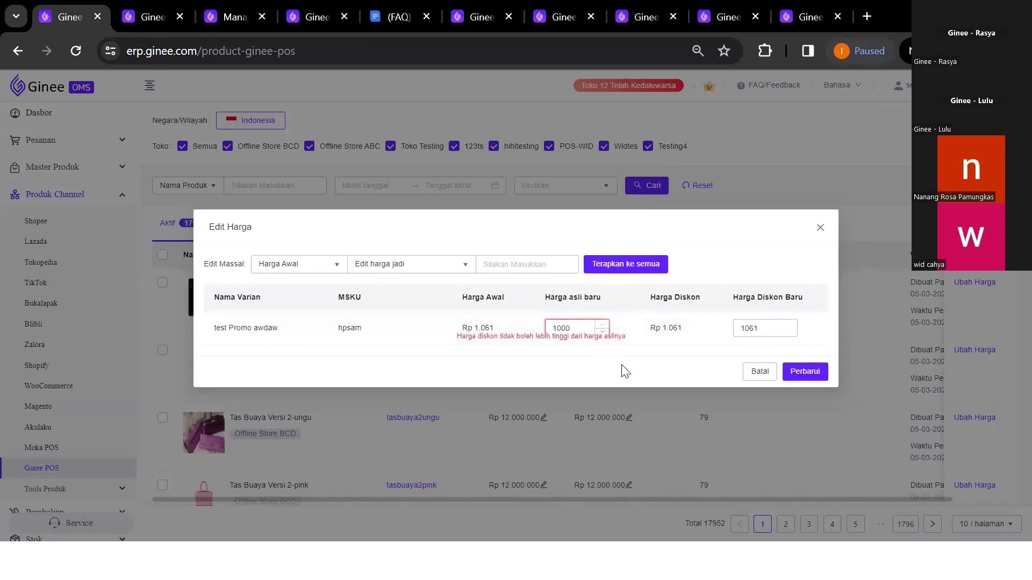
click(754, 328)
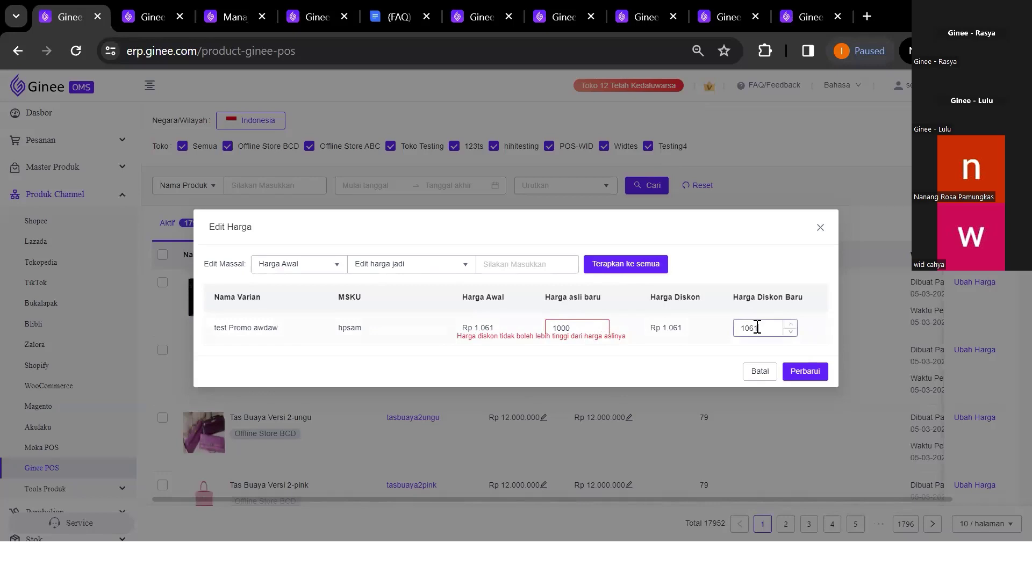
click(583, 328)
key(BackSpace)
key(BackSpace)
key(BackSpace)
key(BackSpace)
click(618, 401)
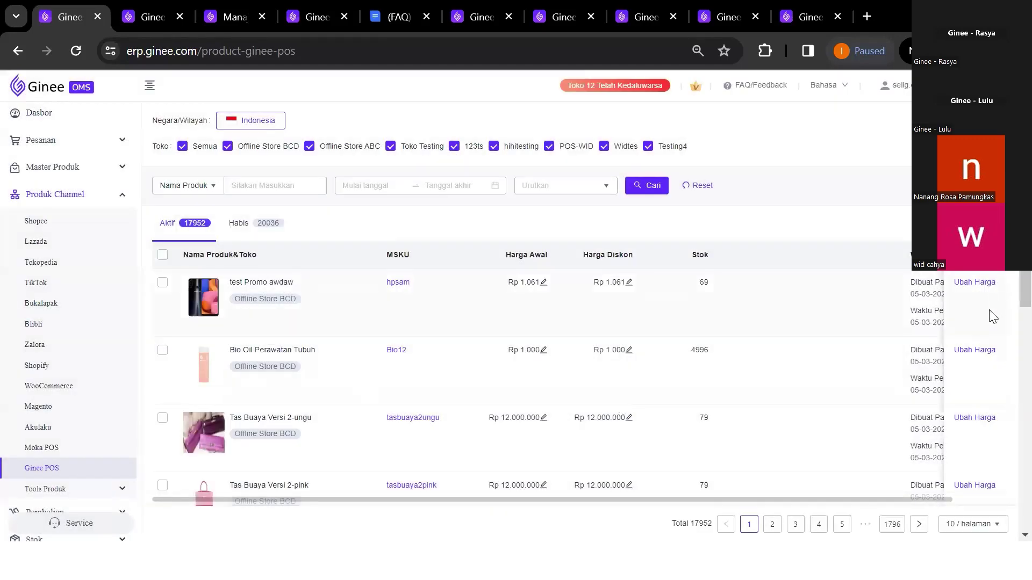
click(973, 351)
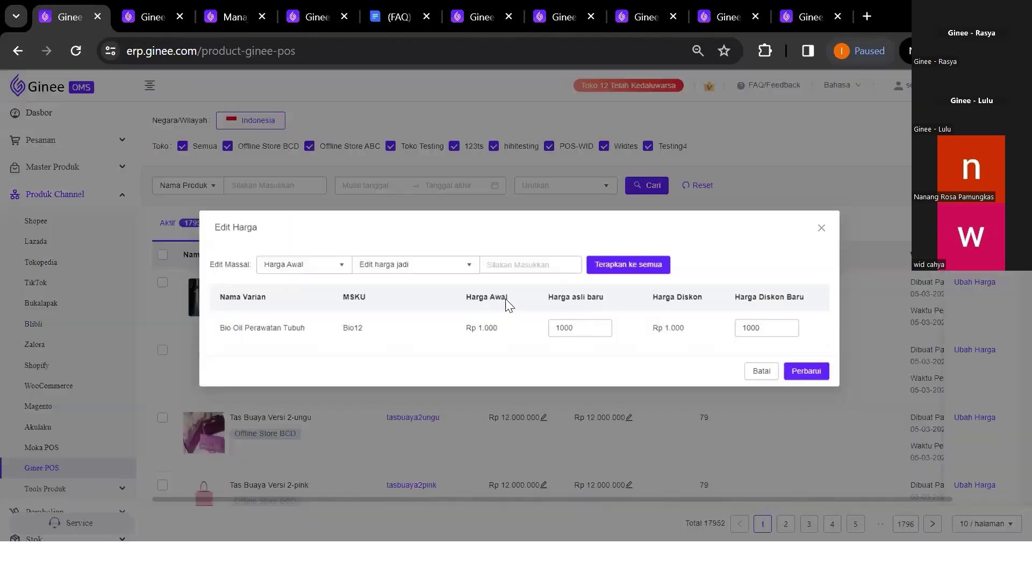
click(596, 332)
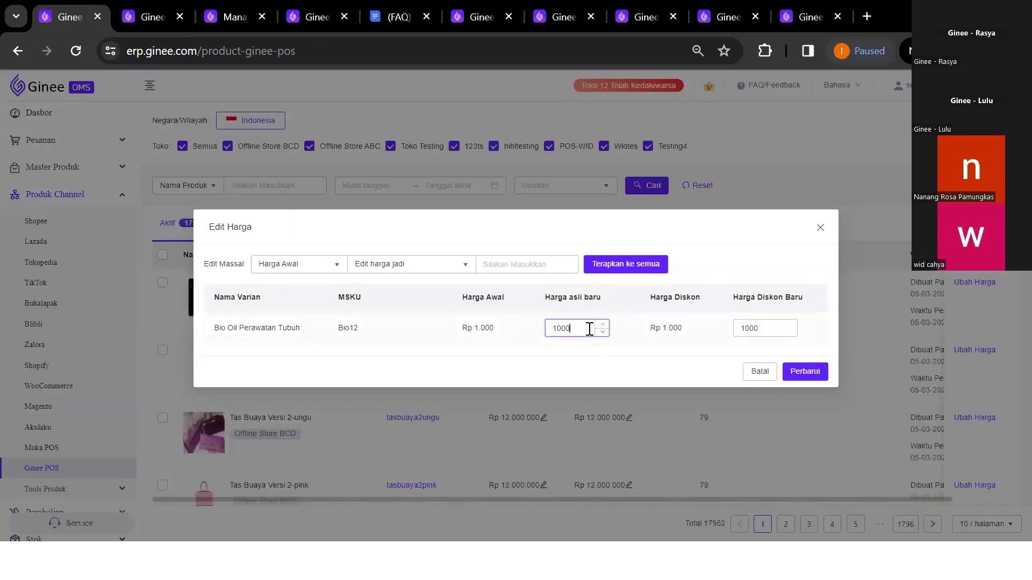
key(BackSpace)
key(BackSpace)
key(BackSpace)
key(BackSpace)
text(90)
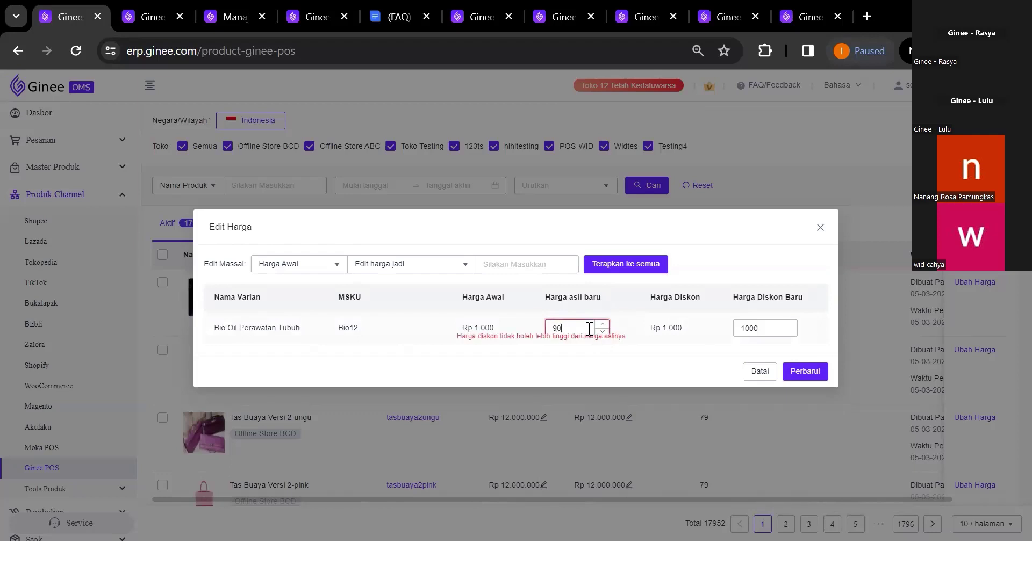
text(00)
key(BackSpace)
text(00)
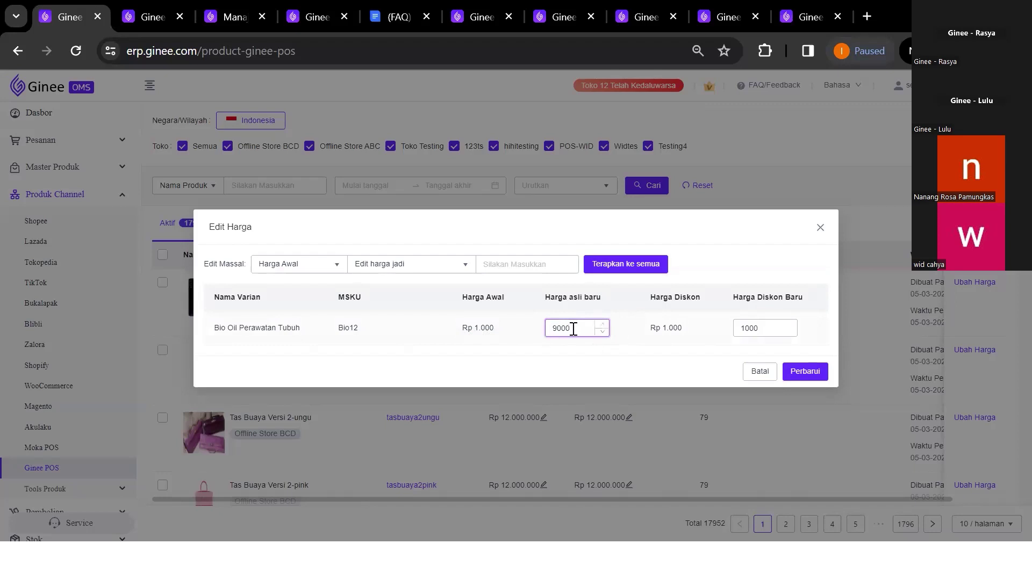
double_click(575, 328)
text(900)
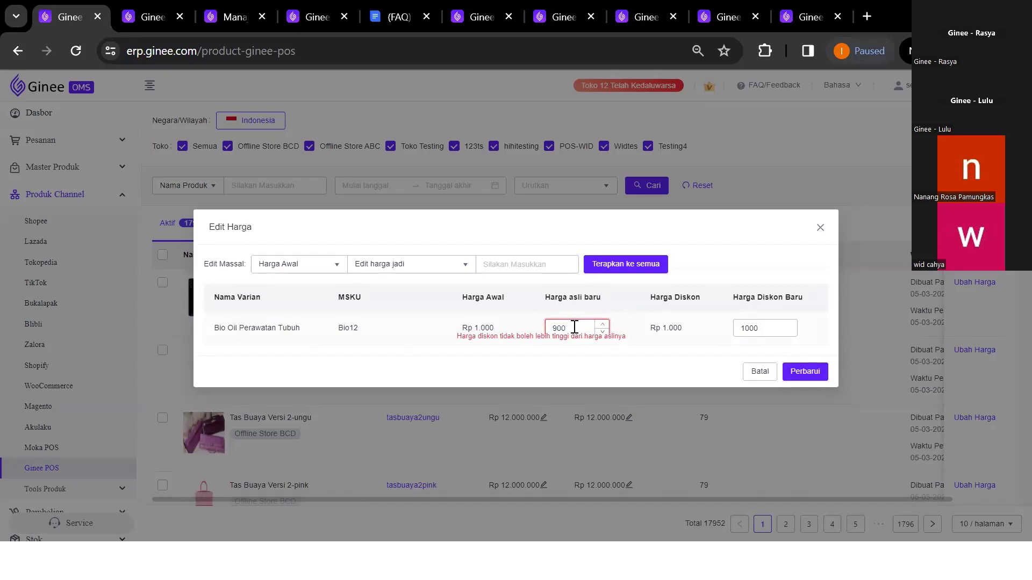
drag(587, 329, 553, 330)
key(BackSpace)
text(900)
click(774, 331)
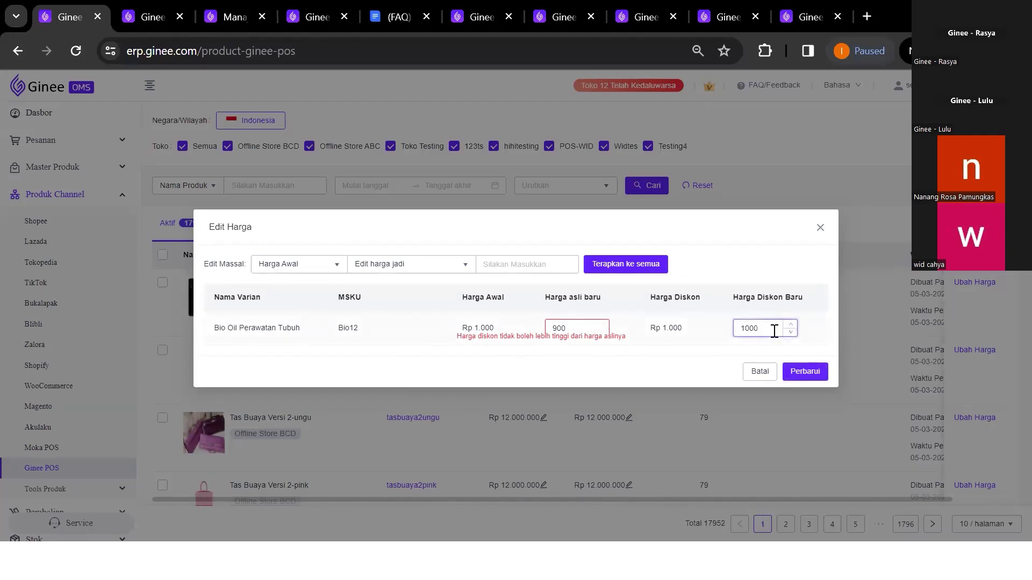
click(820, 229)
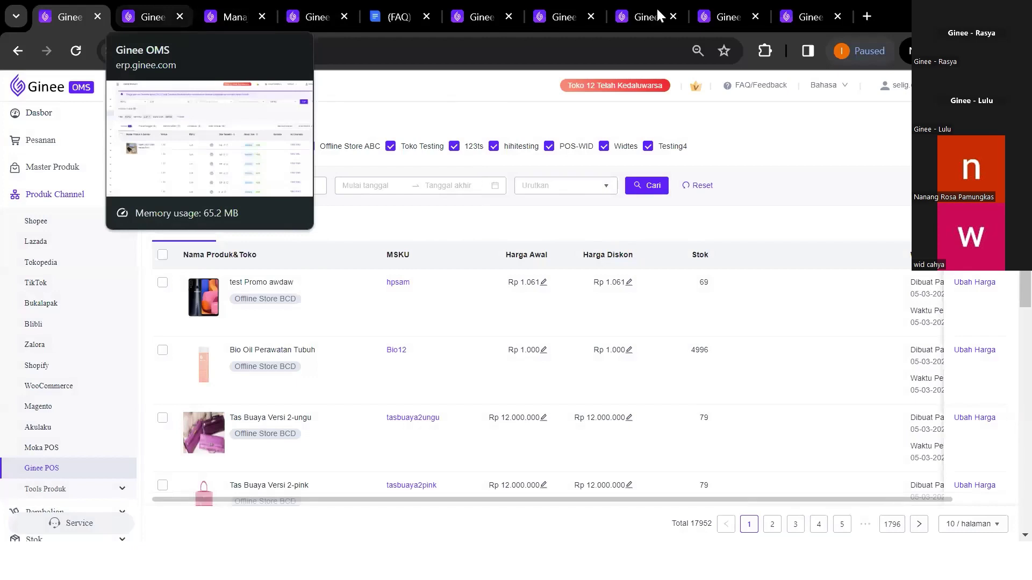
On the Ginee POS cashier page, verify Kertas warna warni's unit price is Rp 98, not Rp 100
click(326, 8)
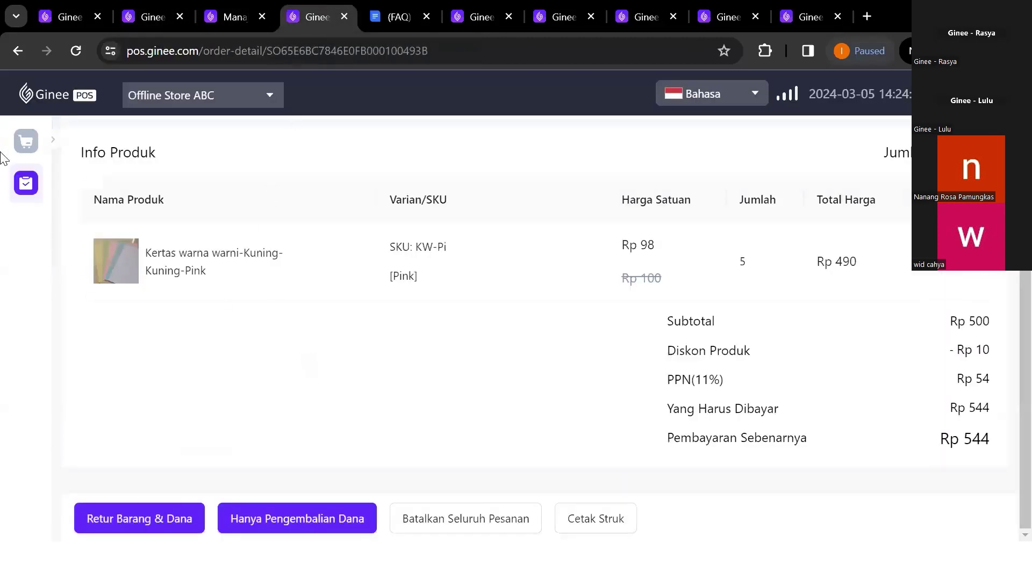
click(29, 144)
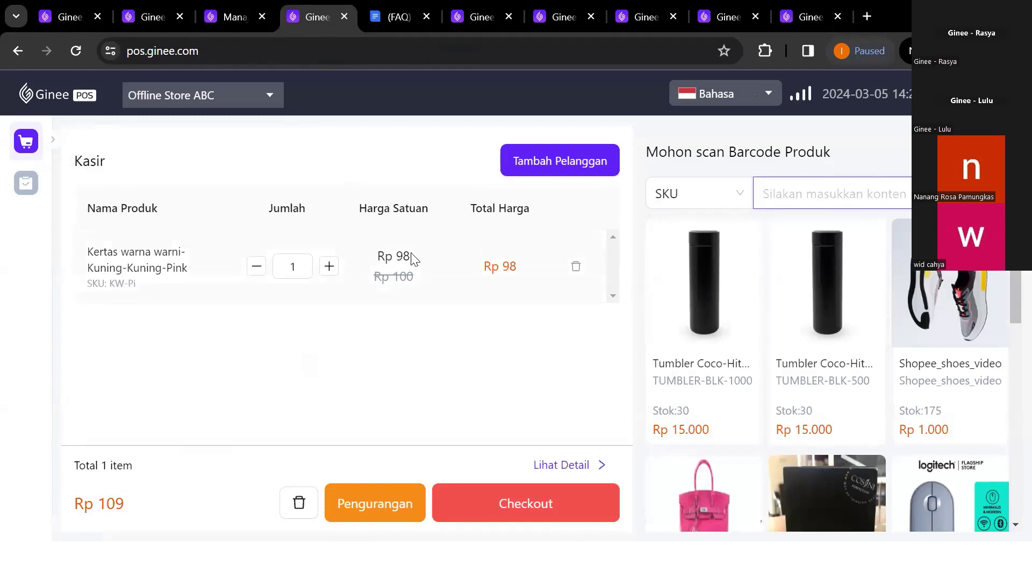
drag(382, 257, 415, 279)
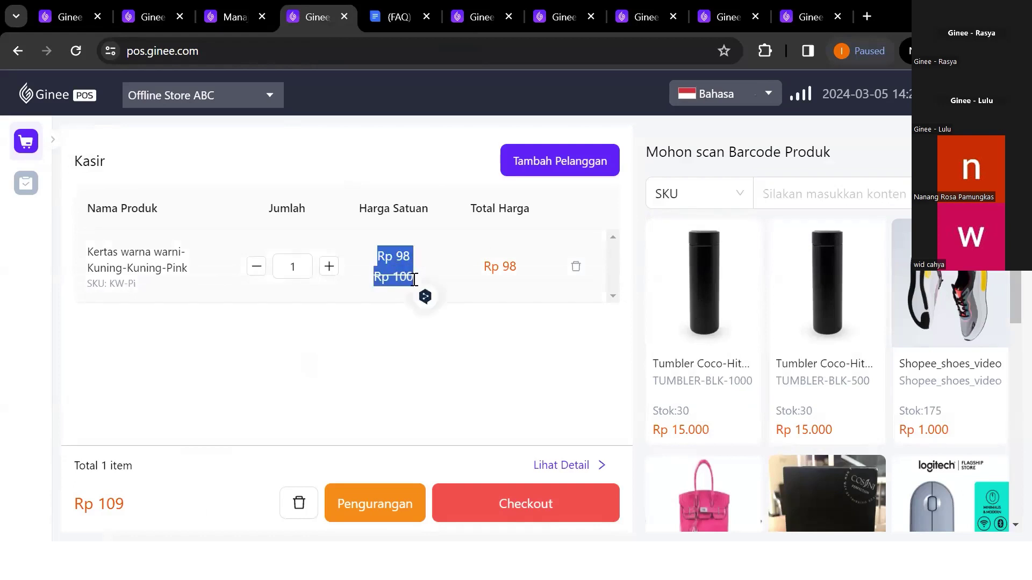
click(436, 263)
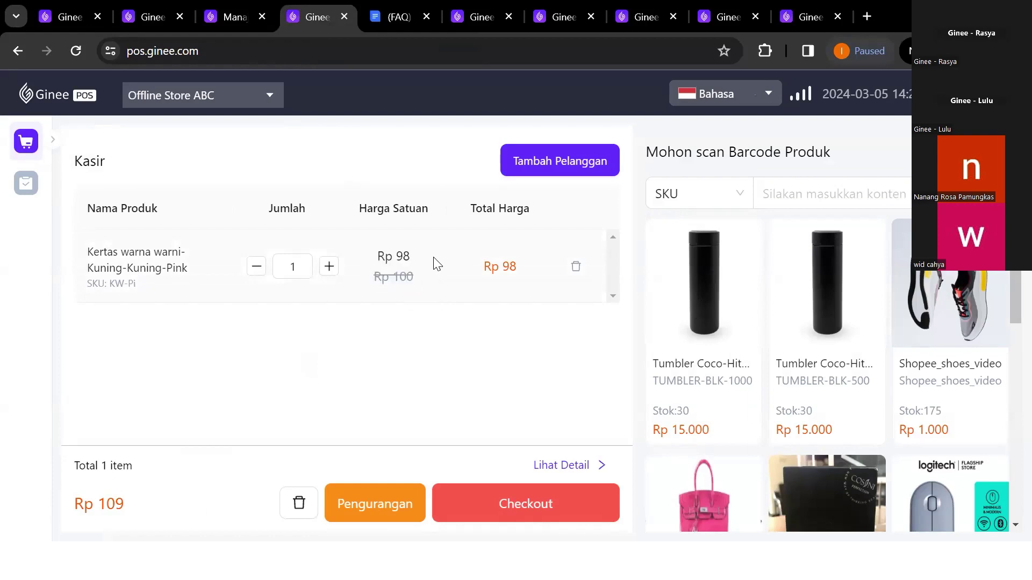
click(140, 11)
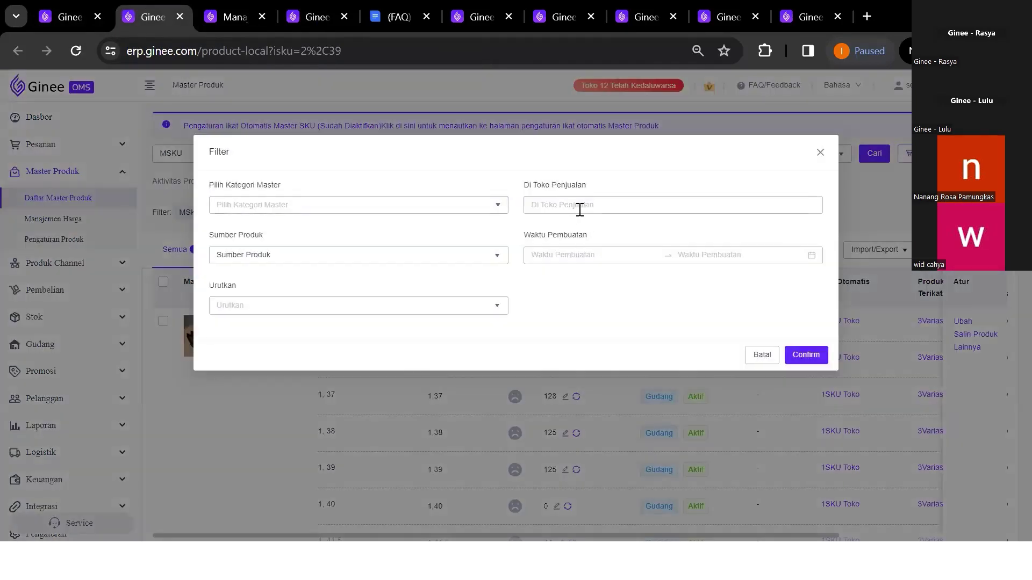
click(580, 207)
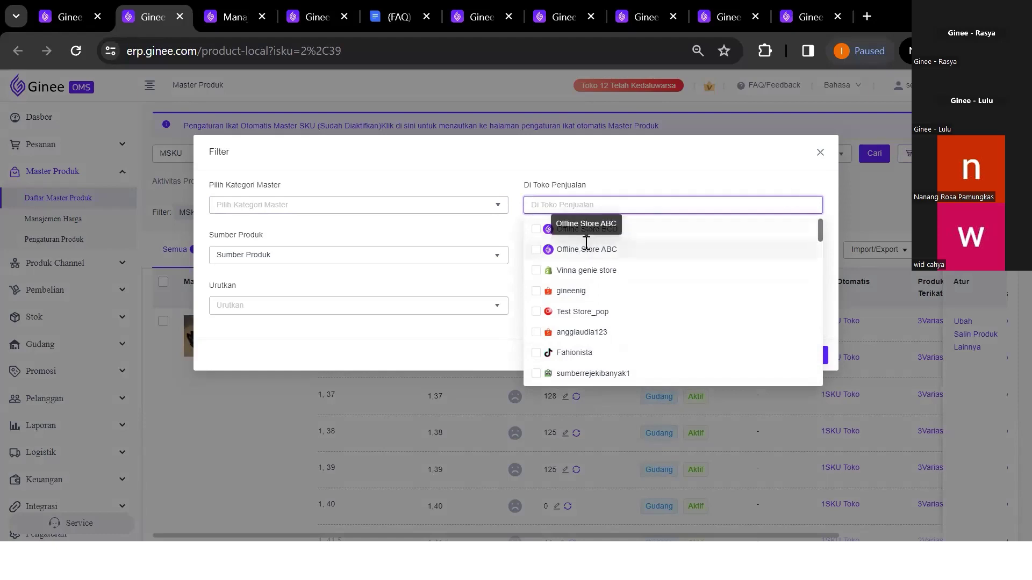
click(824, 154)
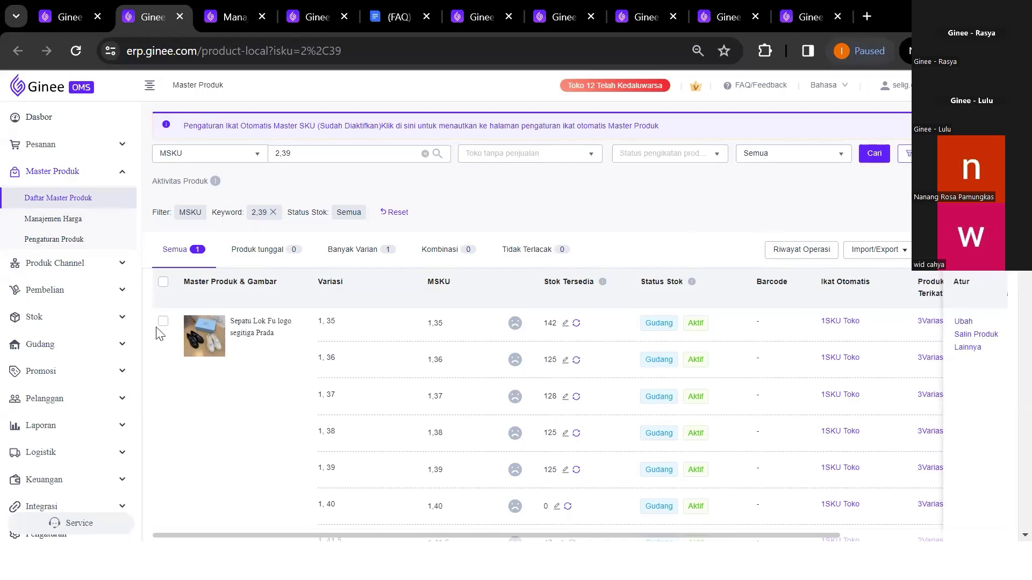
click(97, 266)
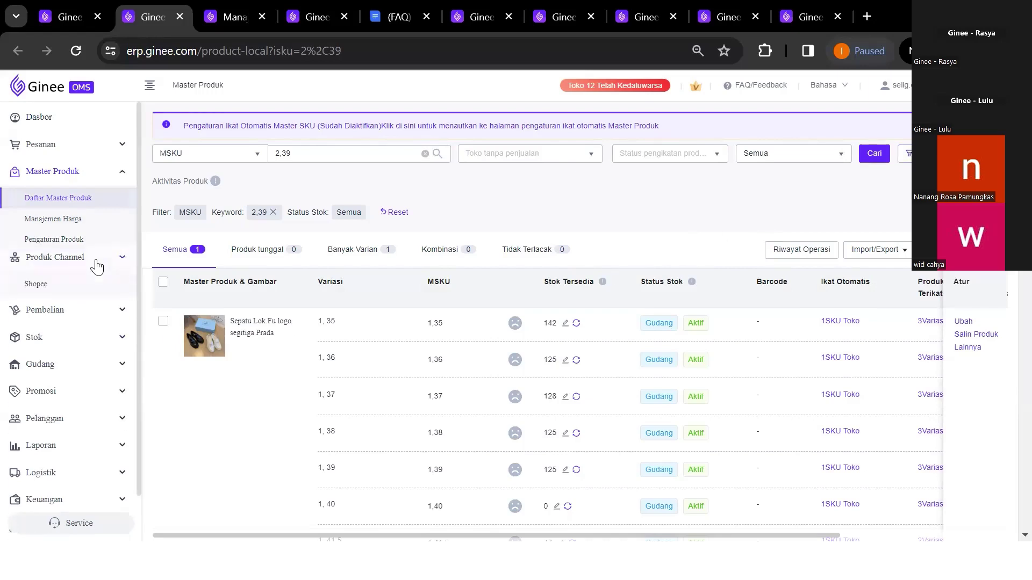
Review Offline Store BCD's Ginee POS channel products, then open the Daftar Stok stock list
click(60, 473)
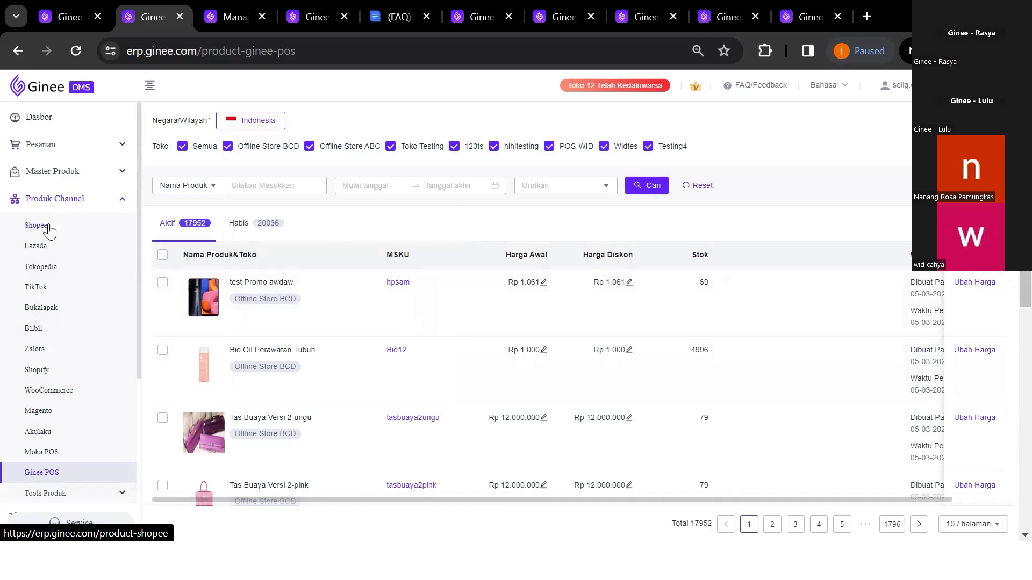
click(67, 172)
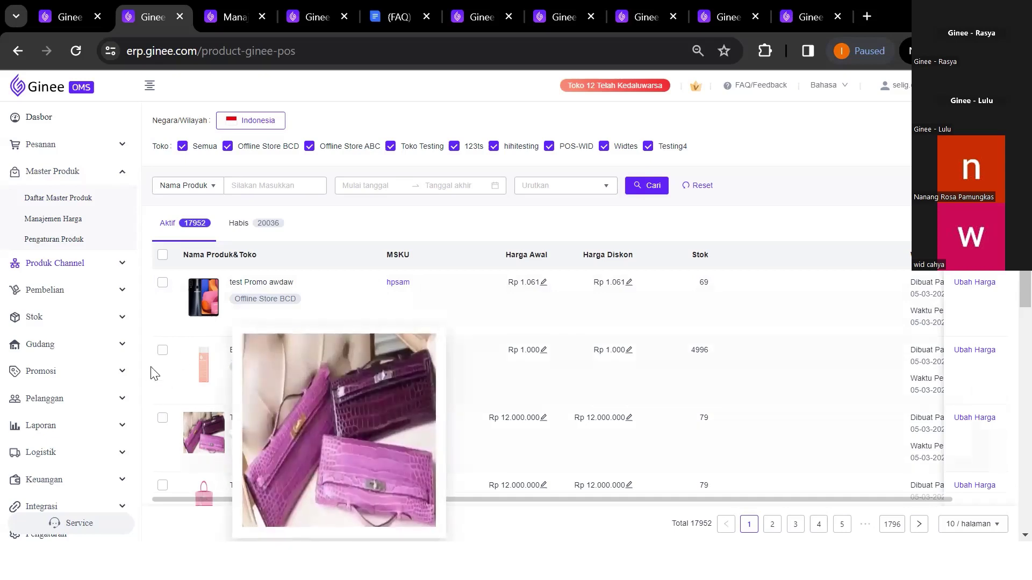
click(84, 324)
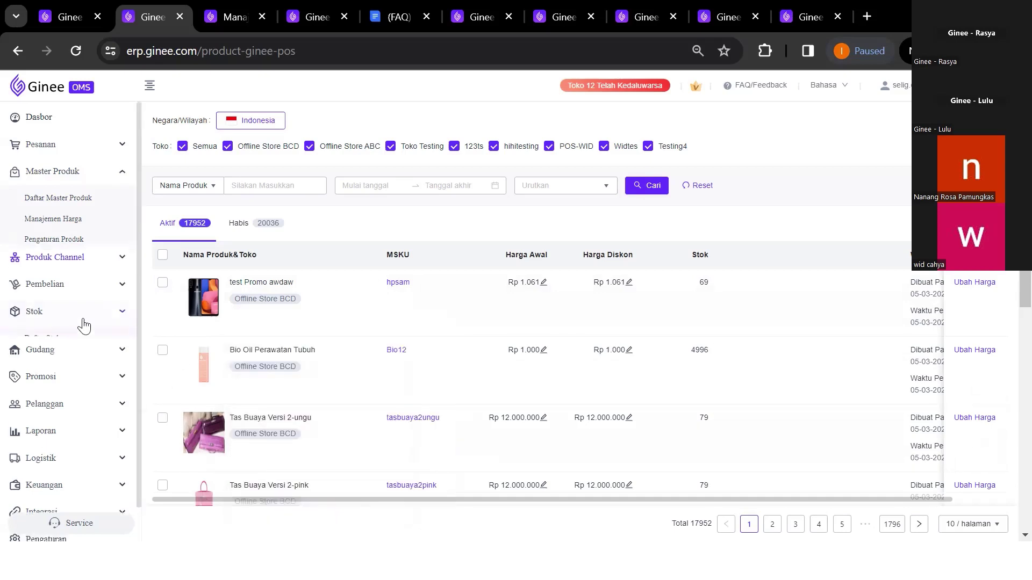
click(56, 282)
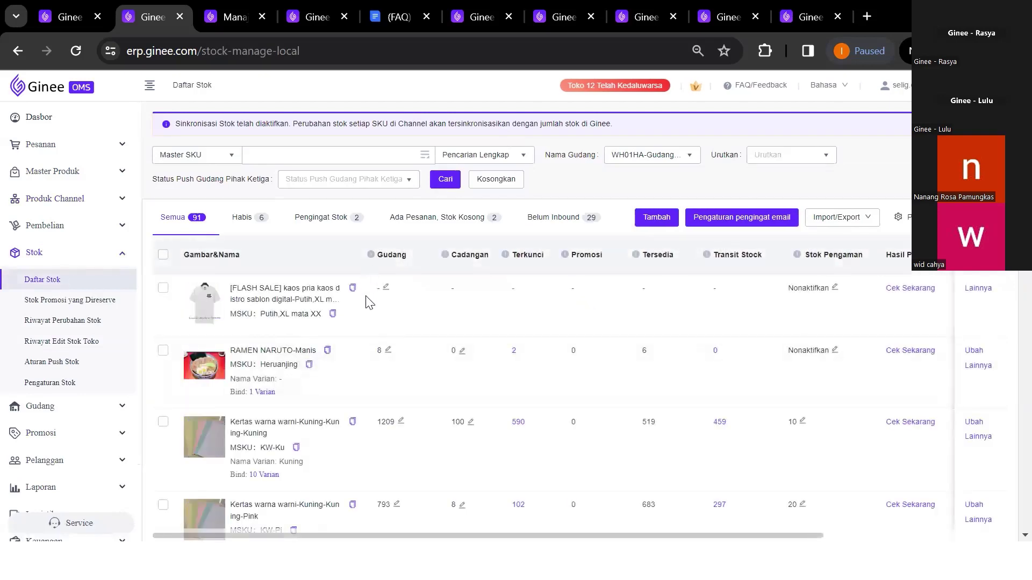
Filter Daftar Stok to DefaultWarehouse, showing 7722 SKUs with 117 out of stock
click(634, 155)
text(def)
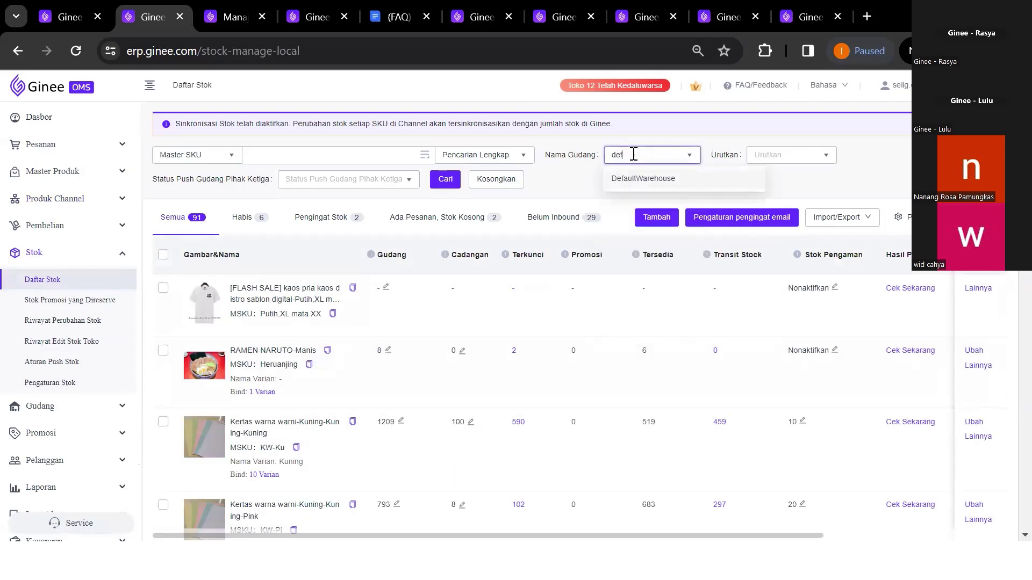
click(653, 182)
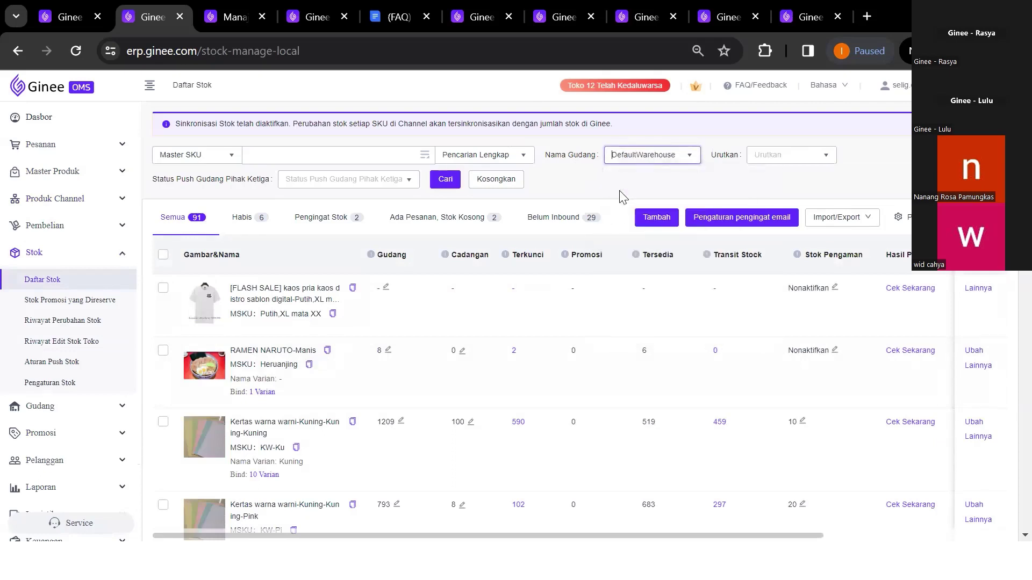
click(449, 181)
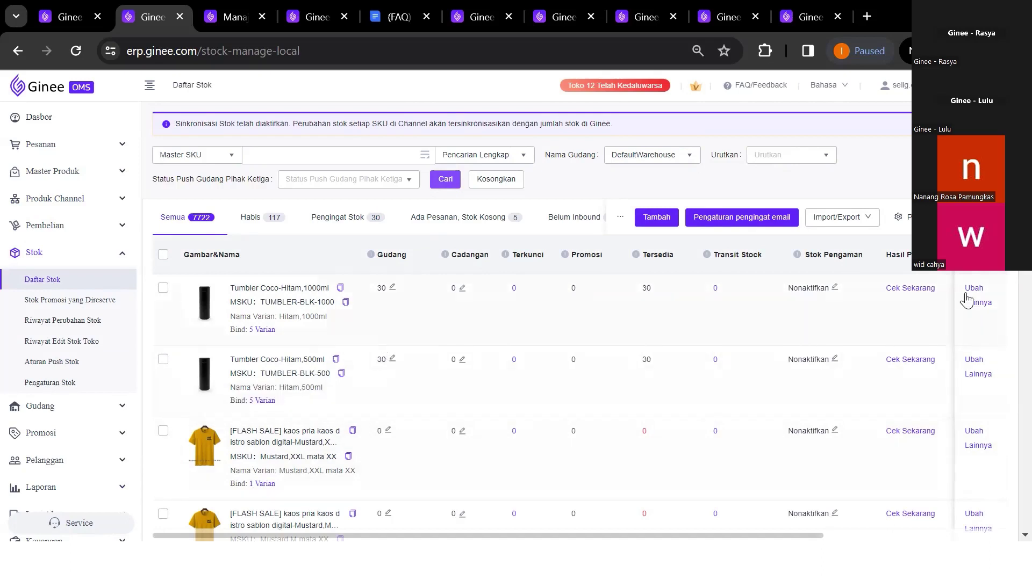
mouse_move(970, 309)
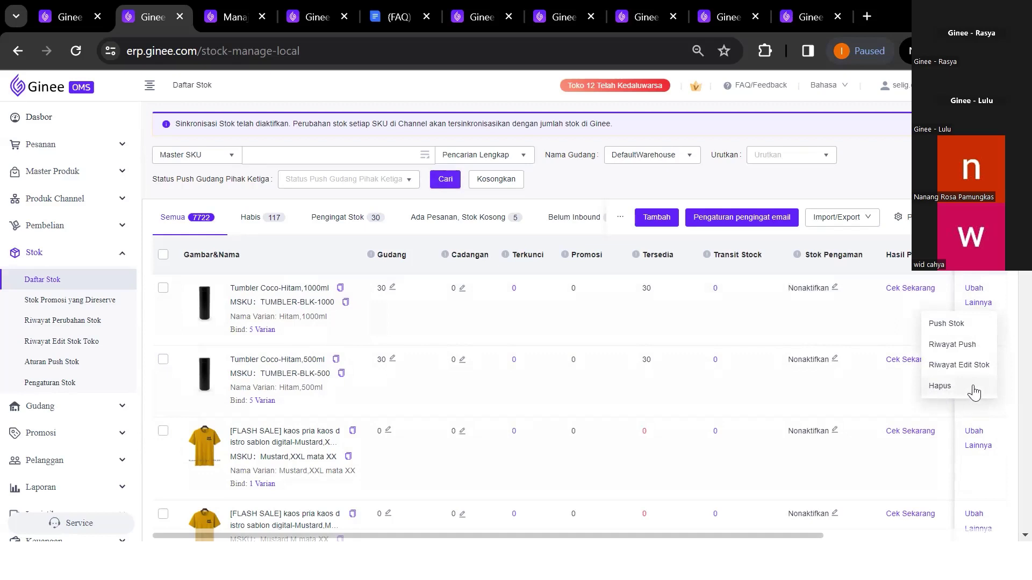
scroll(974, 392, right, 1)
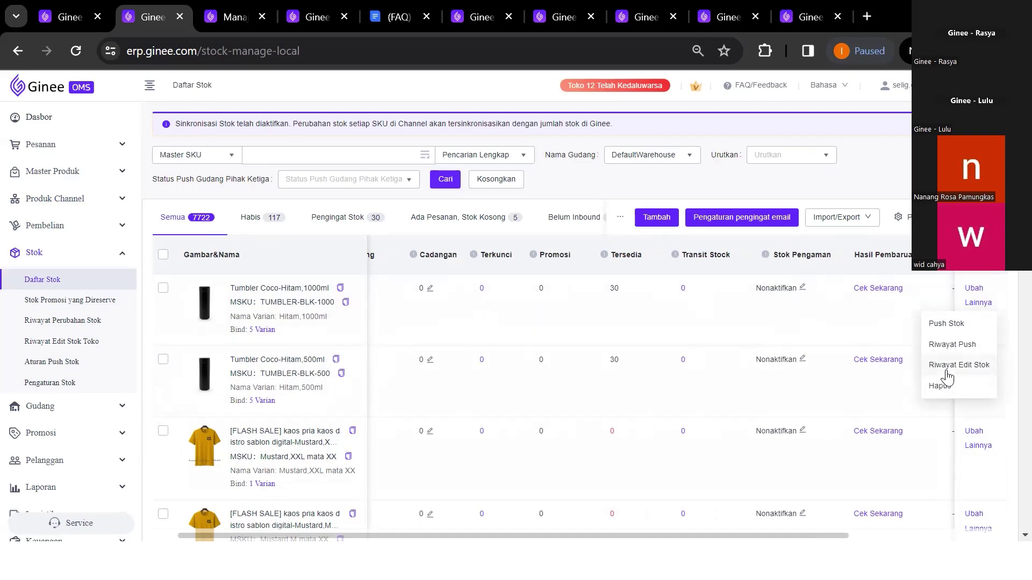
click(49, 175)
In Daftar Master Produk, select Tumbler Coco to check its 500ml and 1000ml stock of 30
click(51, 198)
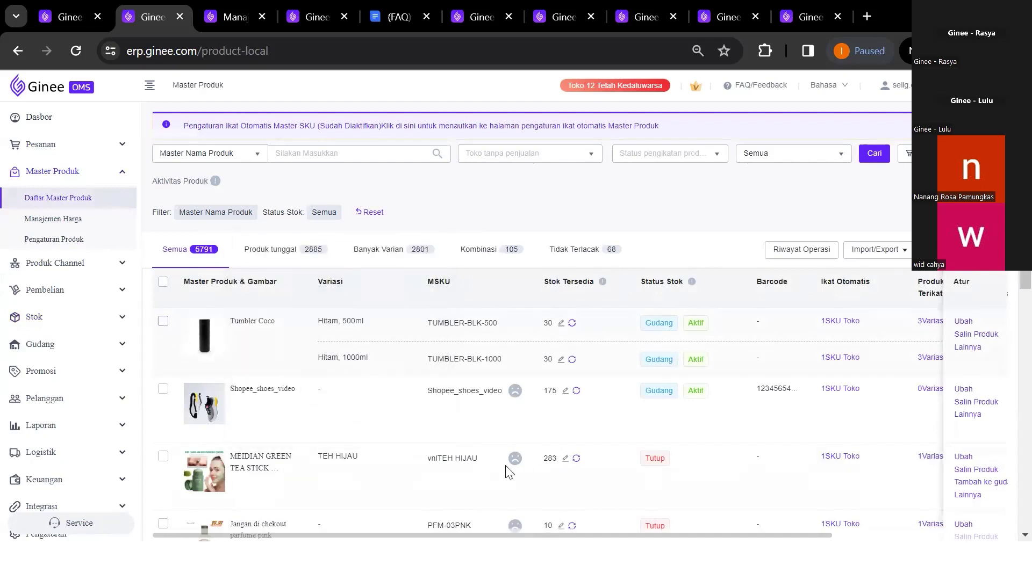
click(163, 322)
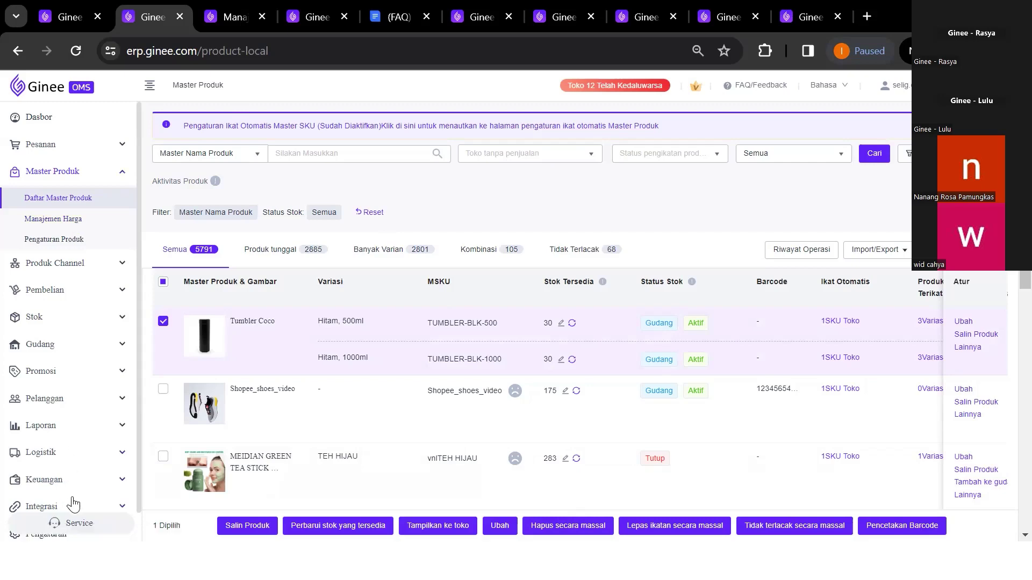
scroll(69, 494, down, 1)
Open Pengaturan POS to confirm Offline Store BCD has tax enabled at 11%
click(89, 502)
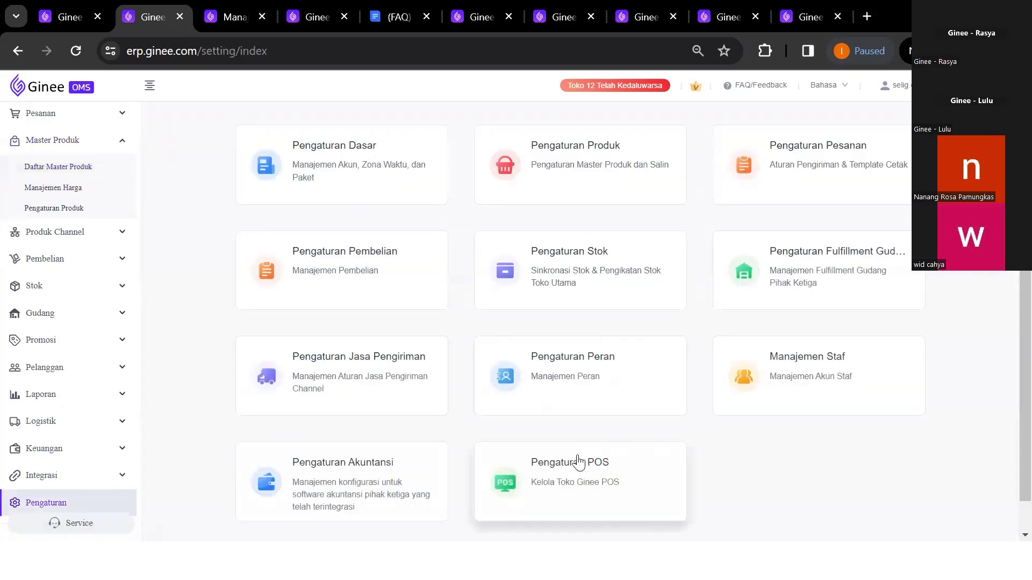
click(590, 486)
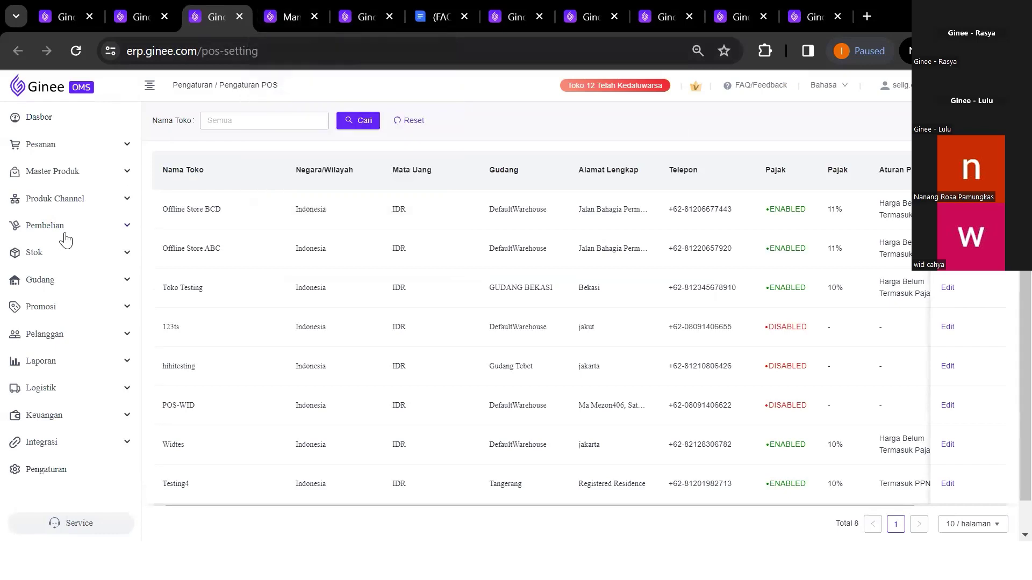
click(79, 176)
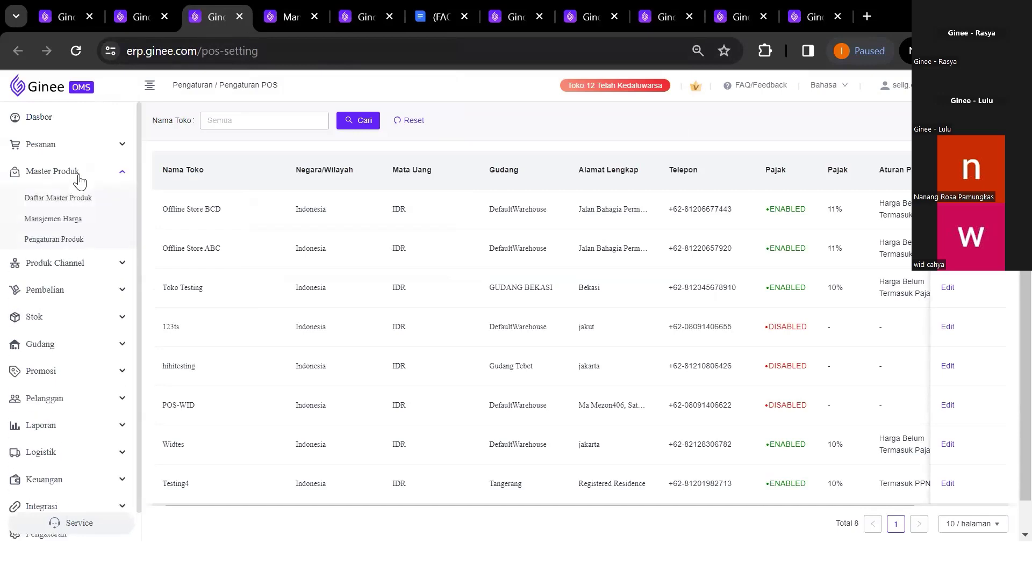
click(79, 263)
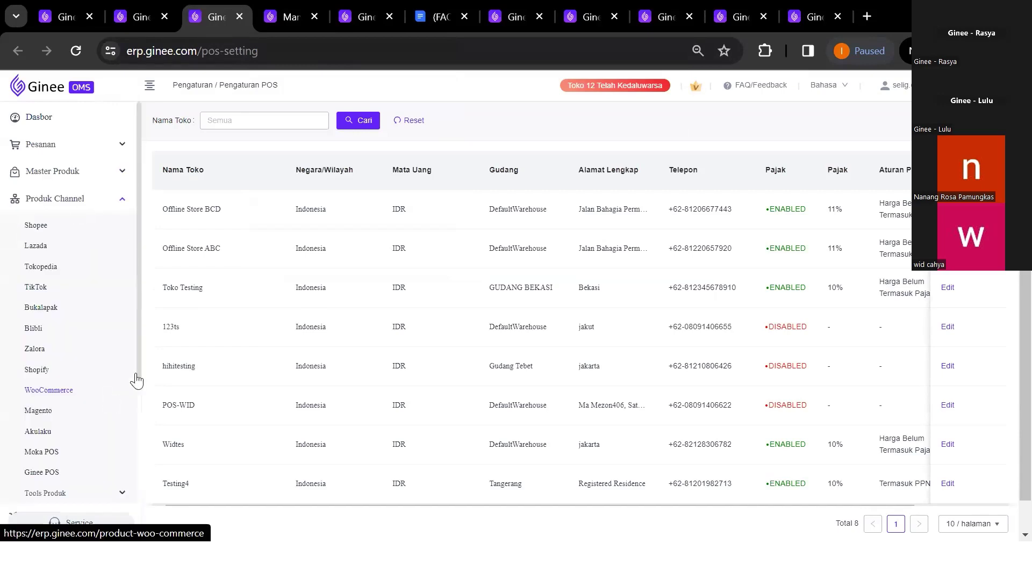
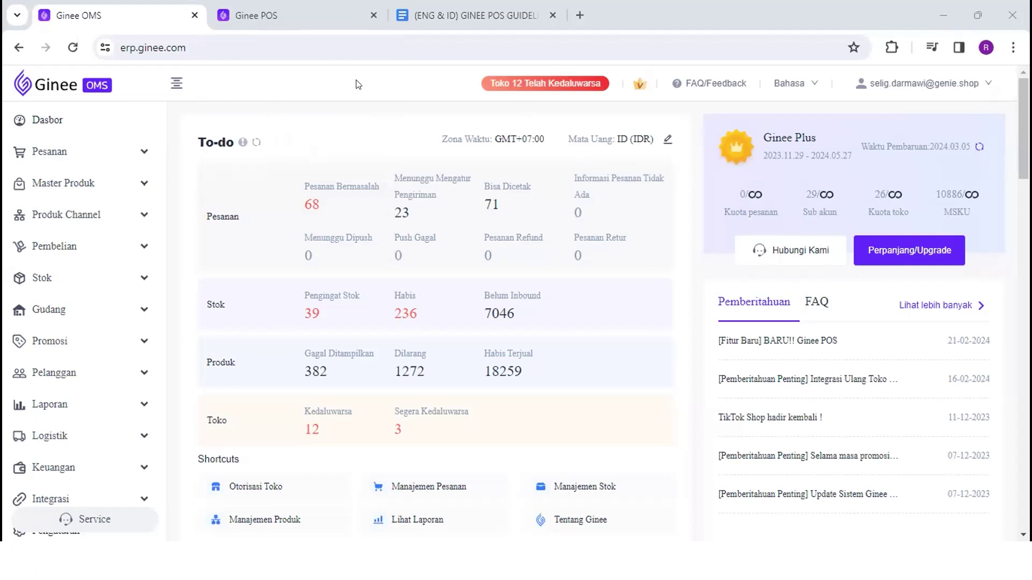
Go to the Ginee POS Kasir page and browse the product list
click(272, 6)
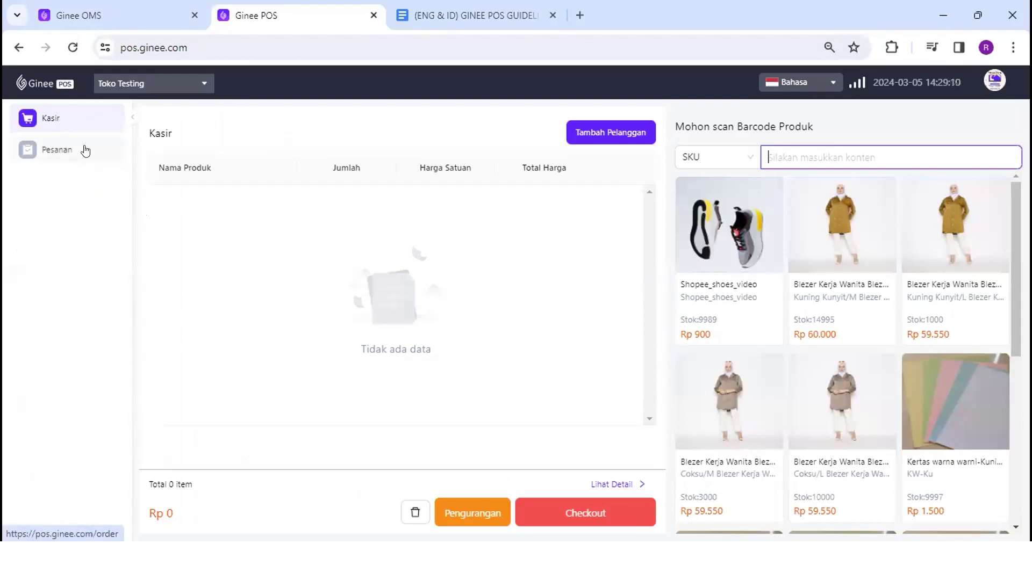
click(70, 117)
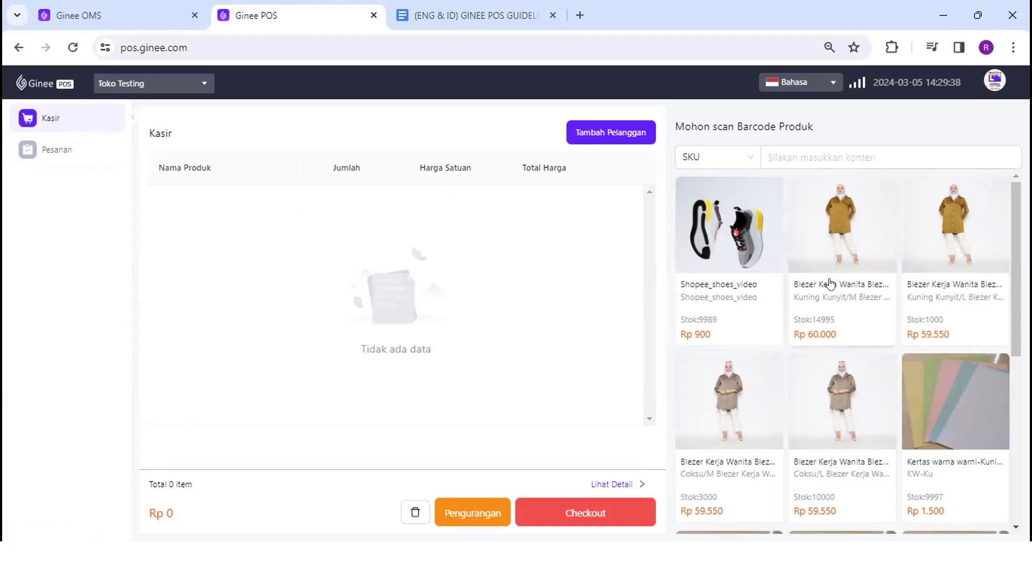
scroll(830, 288, down, 1)
scroll(831, 287, down, 5)
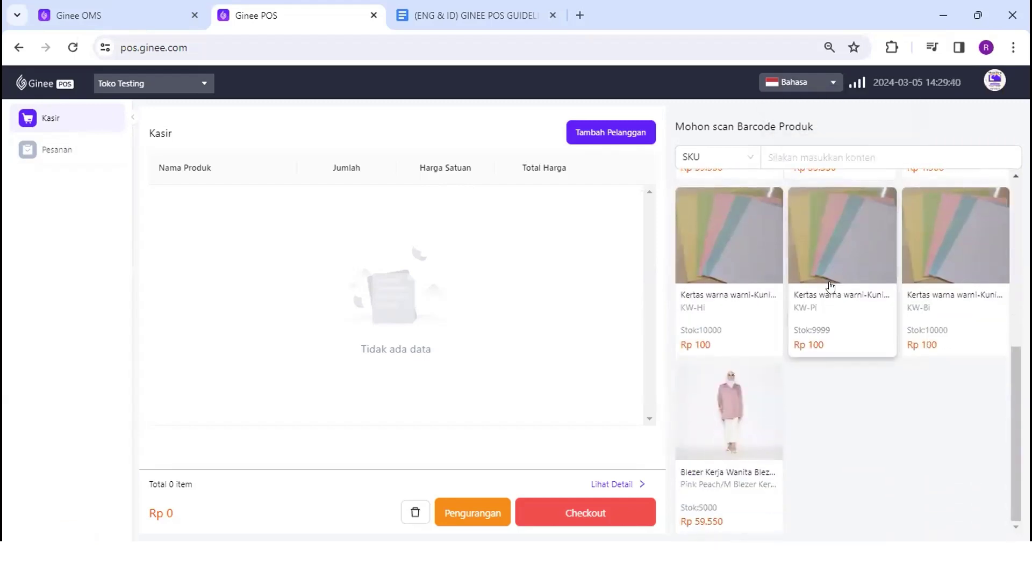
scroll(830, 288, up, 4)
scroll(830, 287, down, 6)
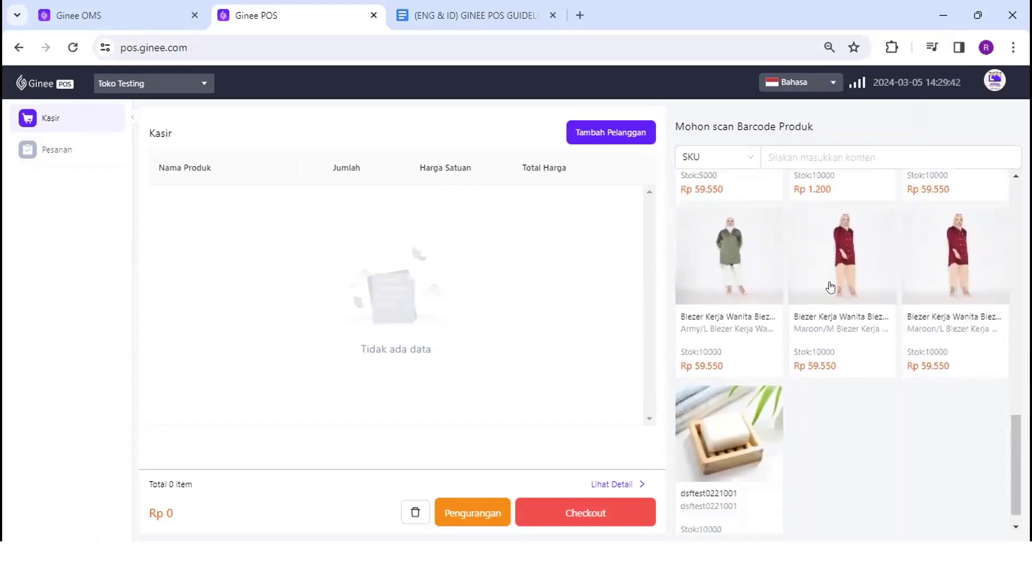
scroll(830, 287, up, 5)
scroll(831, 288, up, 4)
Add the Kuning Kunyit/M blazer to the cart, then delete it from the cart
click(831, 288)
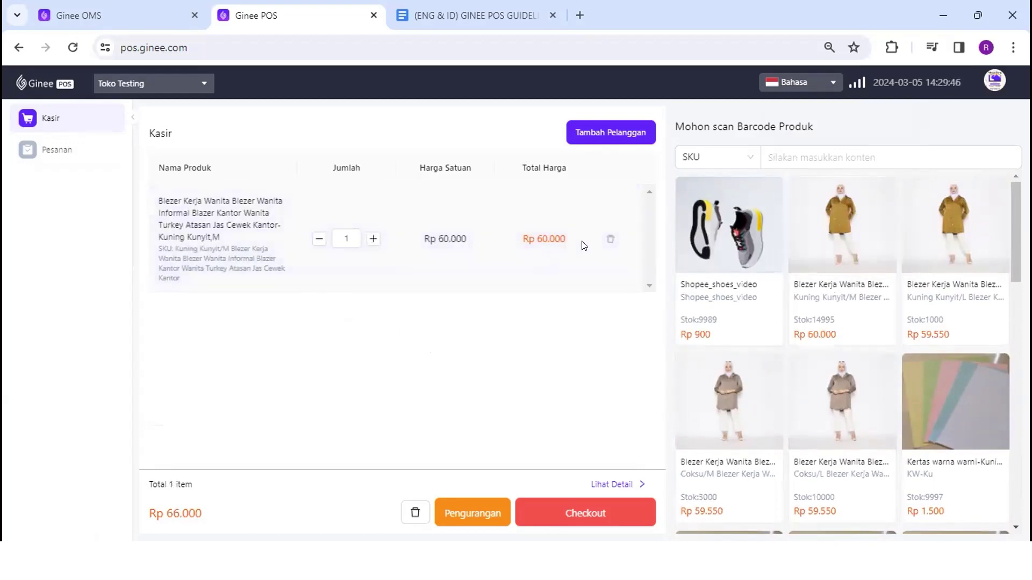
click(611, 239)
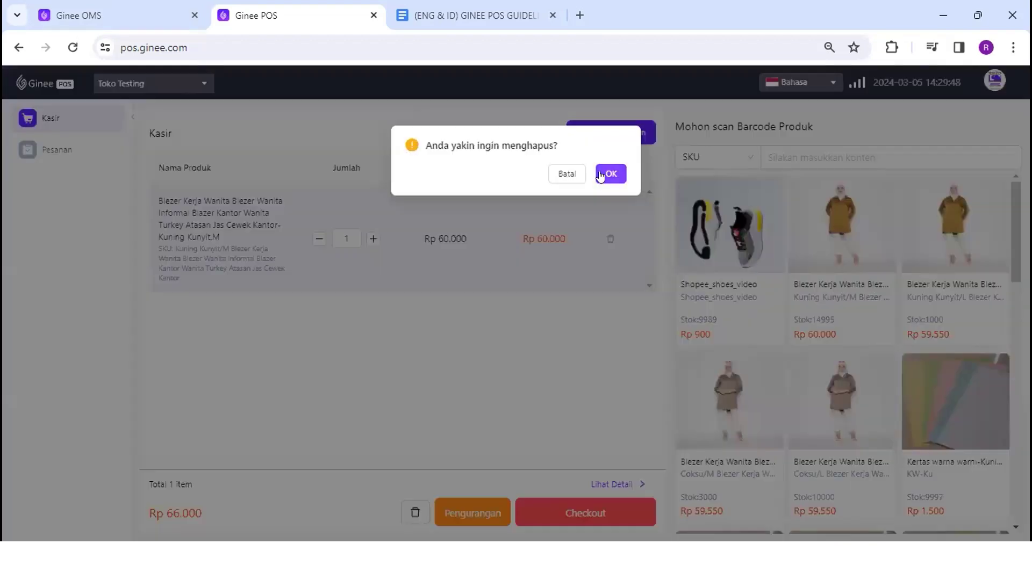
click(606, 173)
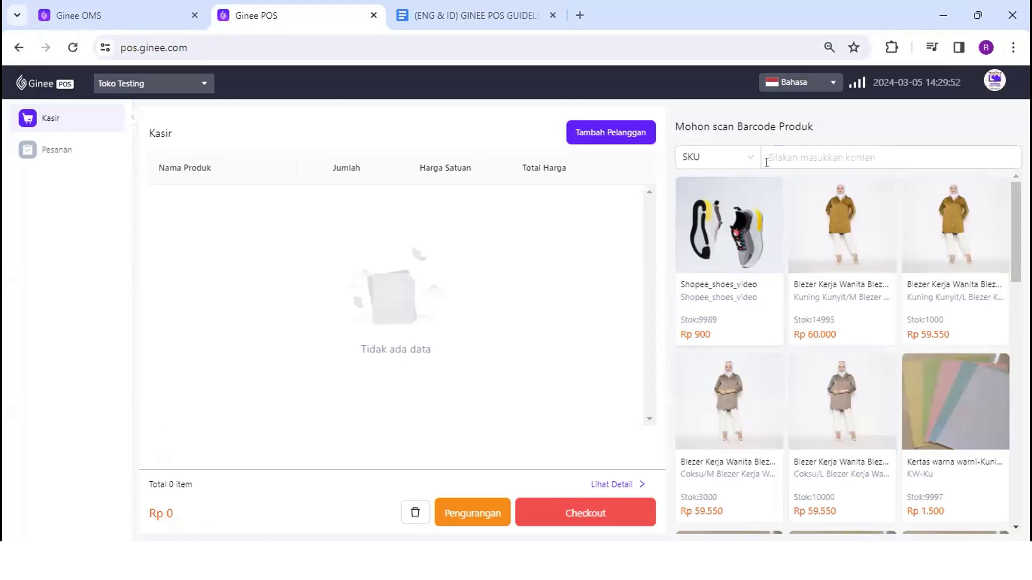
Check the product search options and keep searching by SKU
click(732, 159)
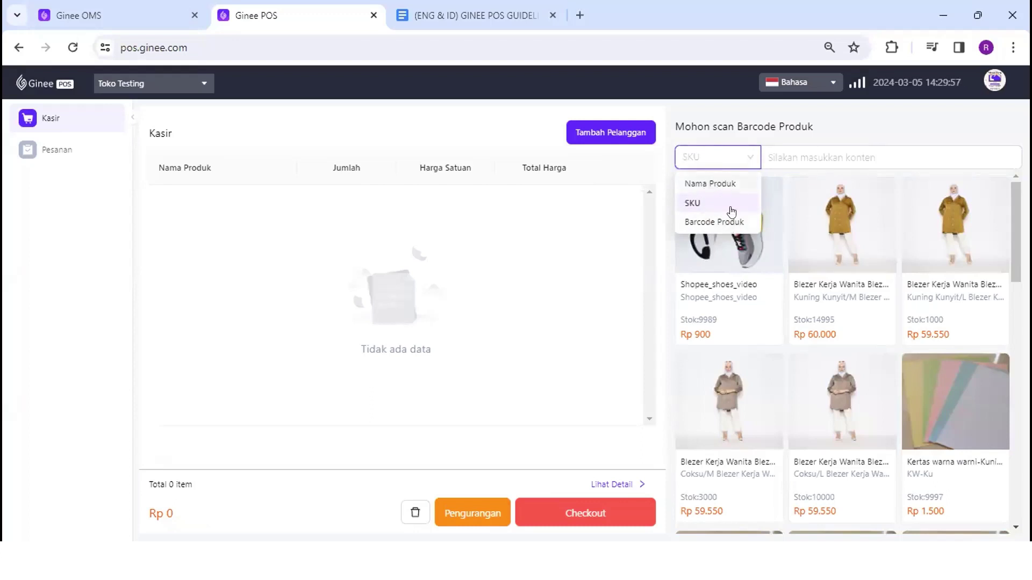
click(826, 151)
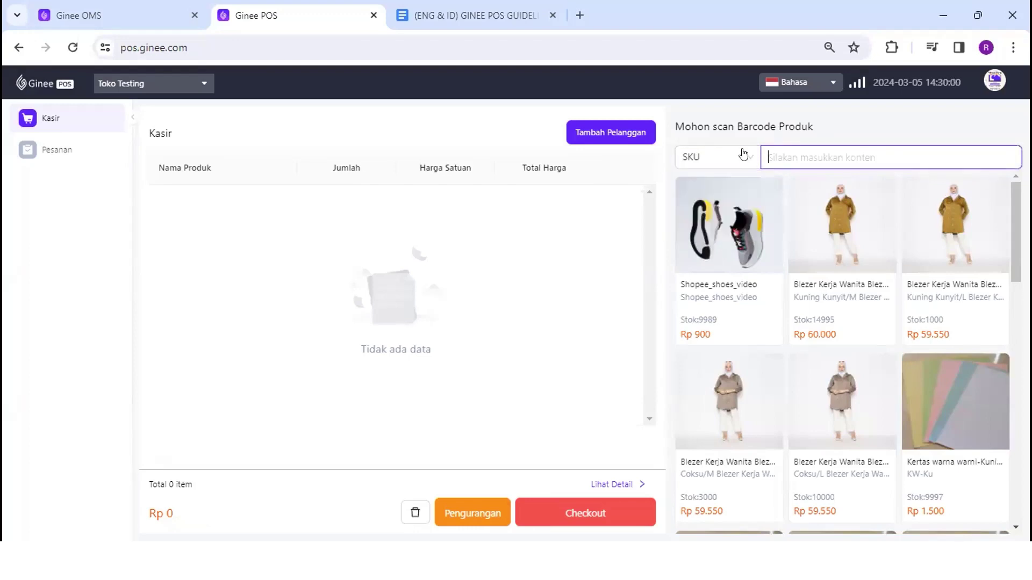
scroll(867, 280, down, 10)
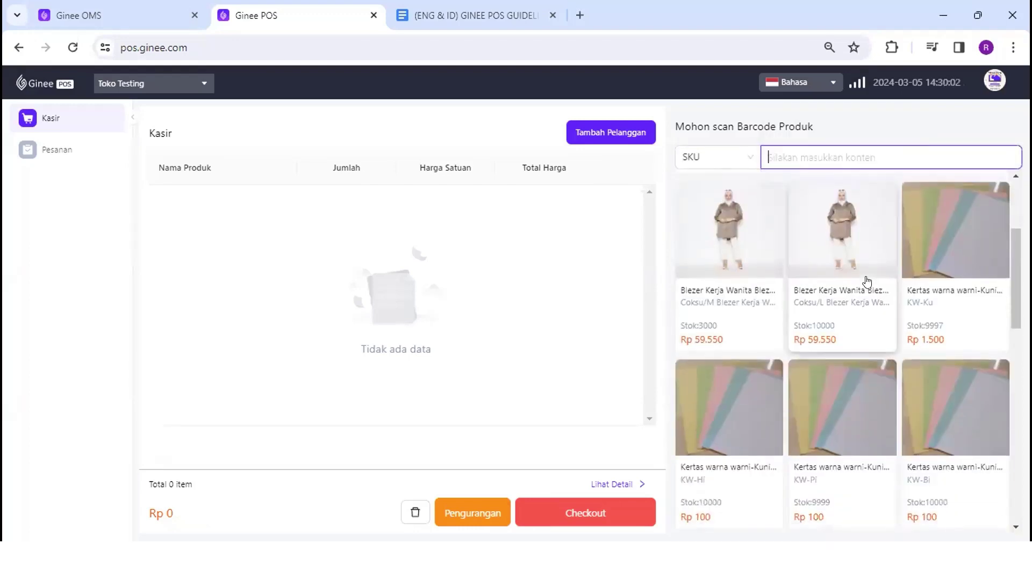
scroll(866, 280, up, 10)
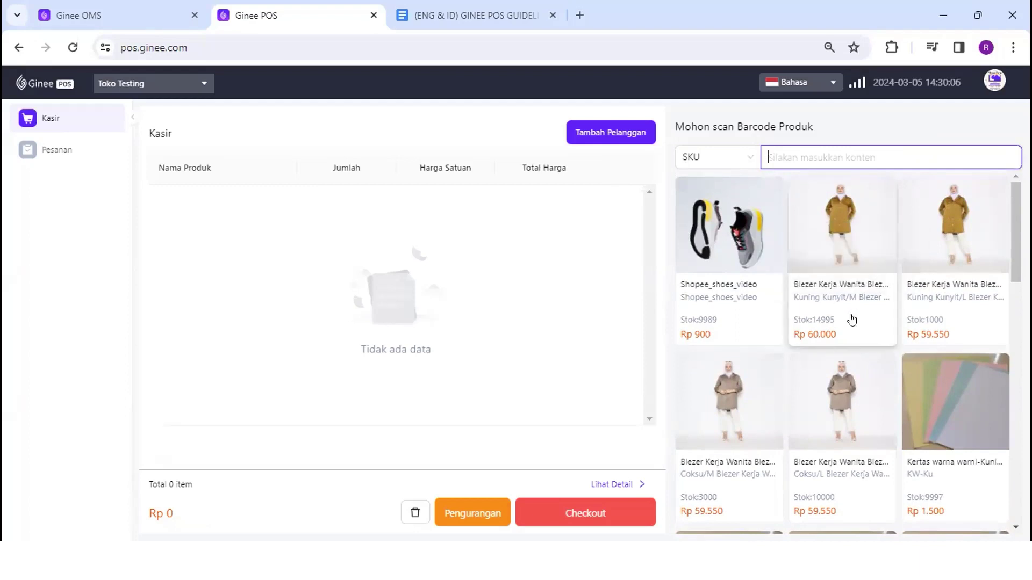
scroll(852, 319, down, 1)
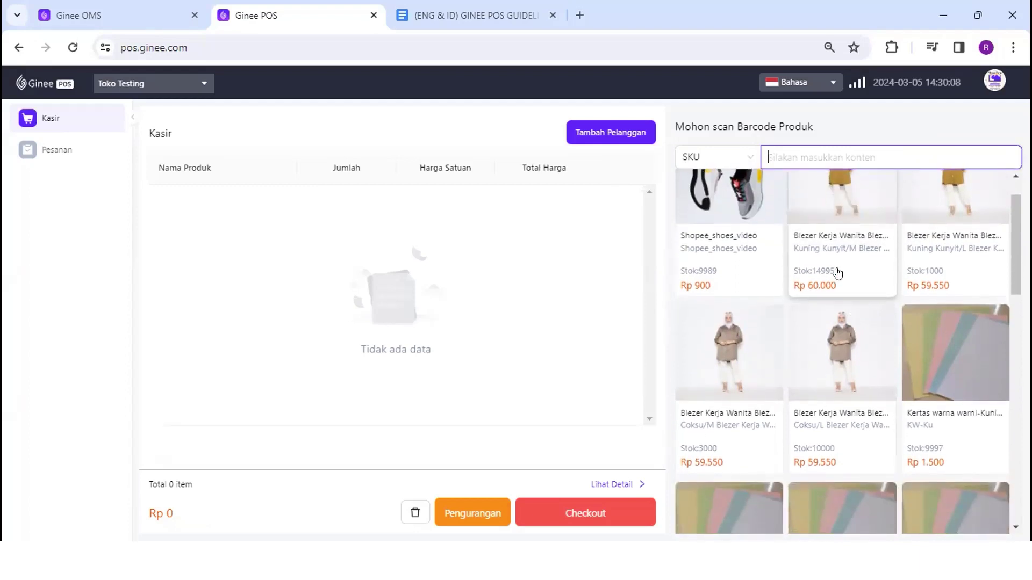
Add Kuning Kunyit/M, Kuning Kunyit/L and Coksu/L blazers, then delete both Kuning Kunyit rows
click(837, 272)
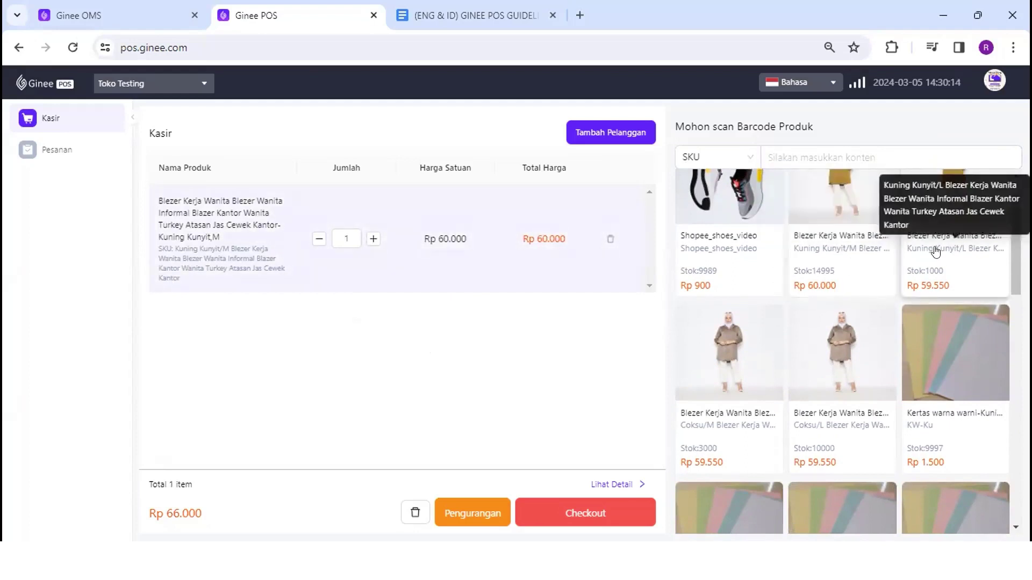
click(955, 244)
click(789, 391)
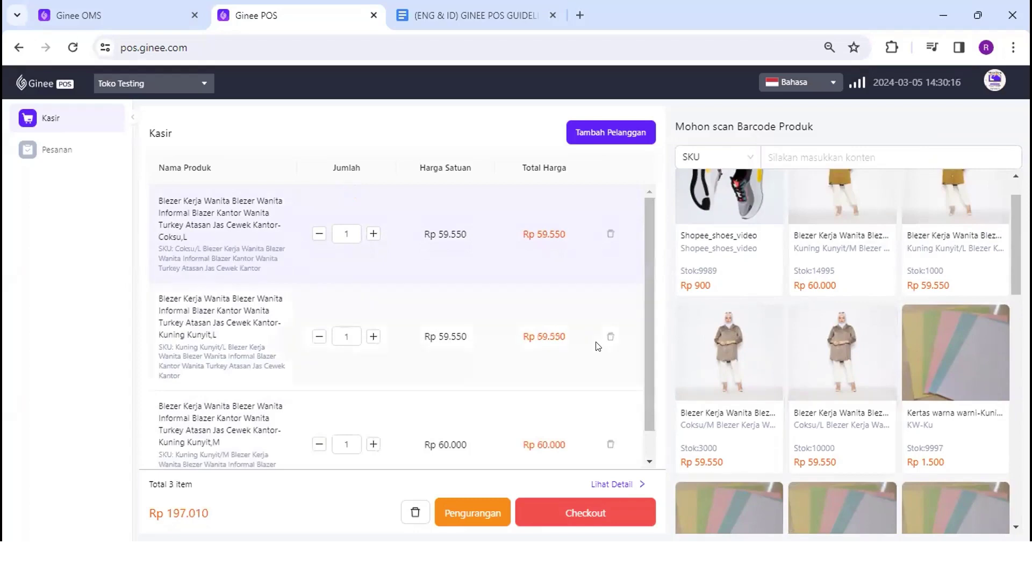
click(609, 337)
click(612, 198)
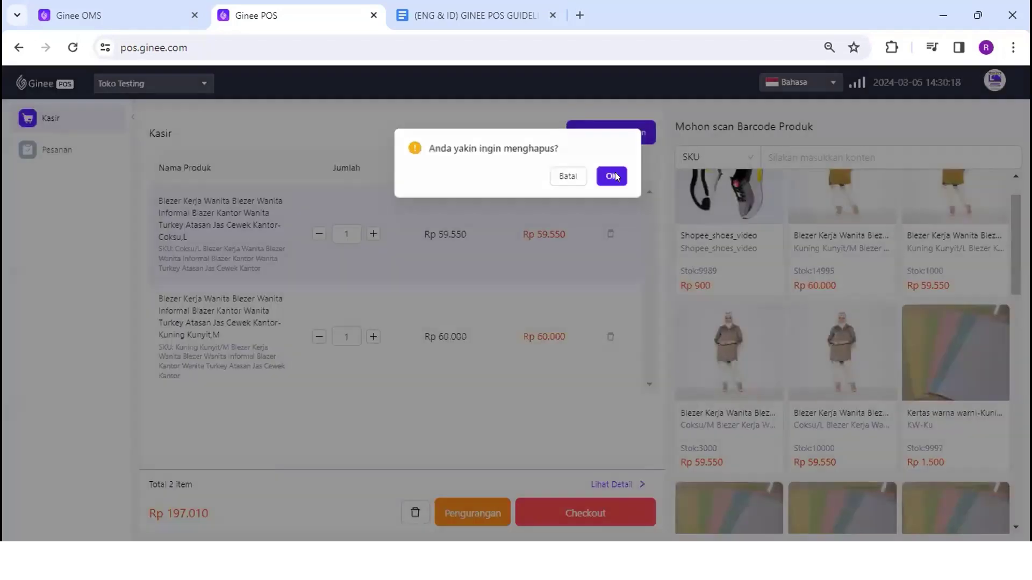
click(609, 334)
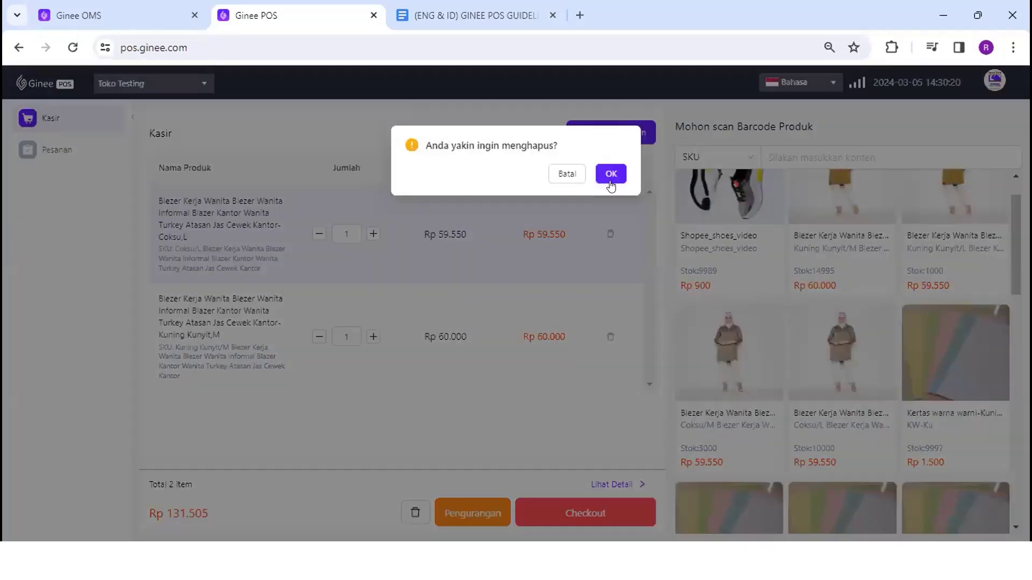
click(611, 173)
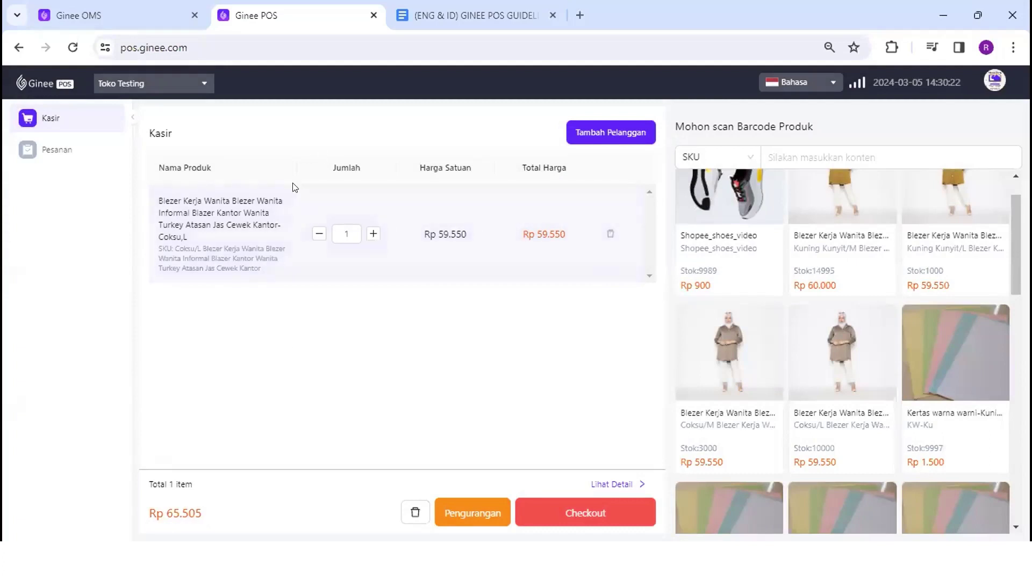
drag(157, 192, 213, 199)
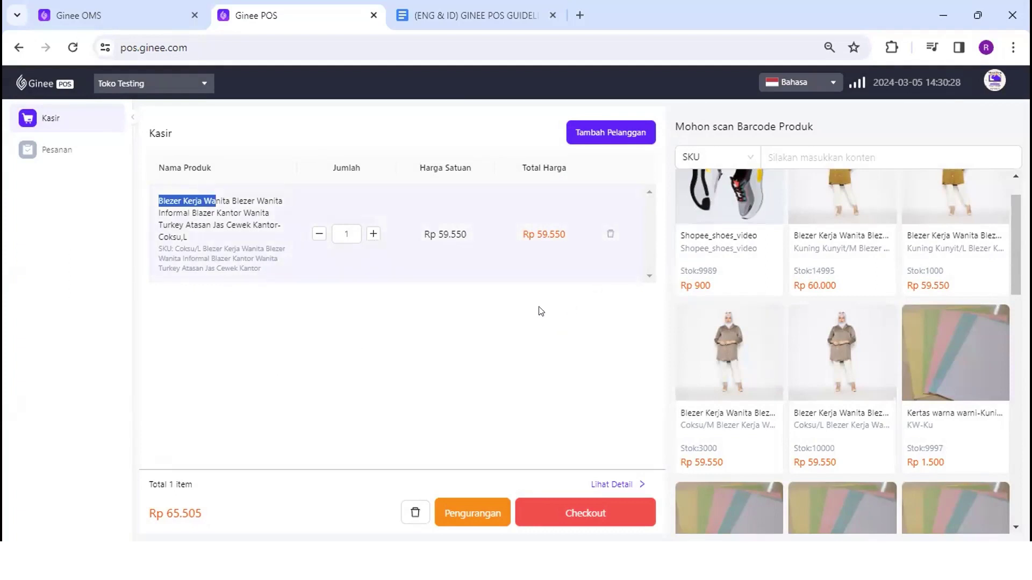
click(504, 274)
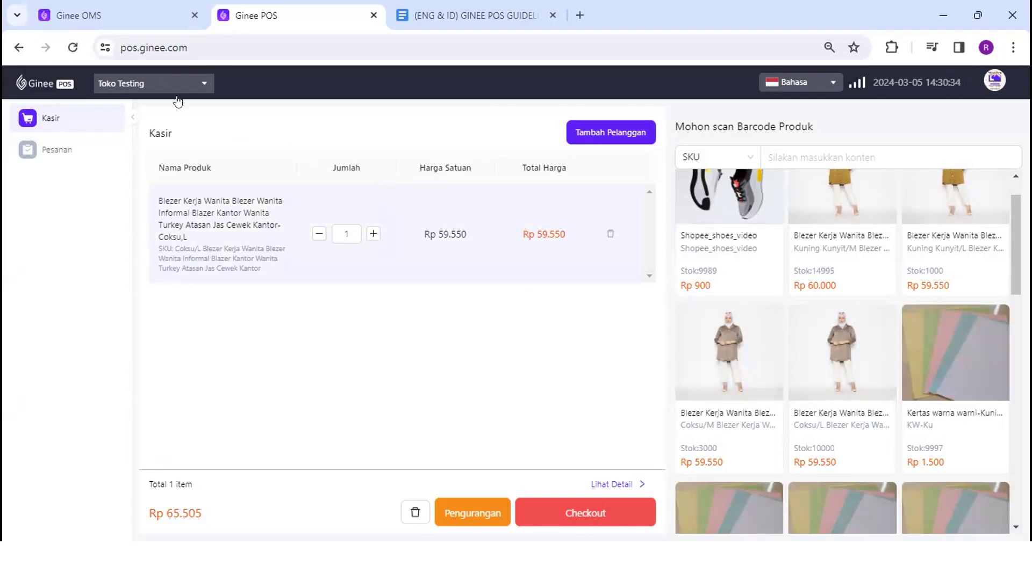
click(164, 86)
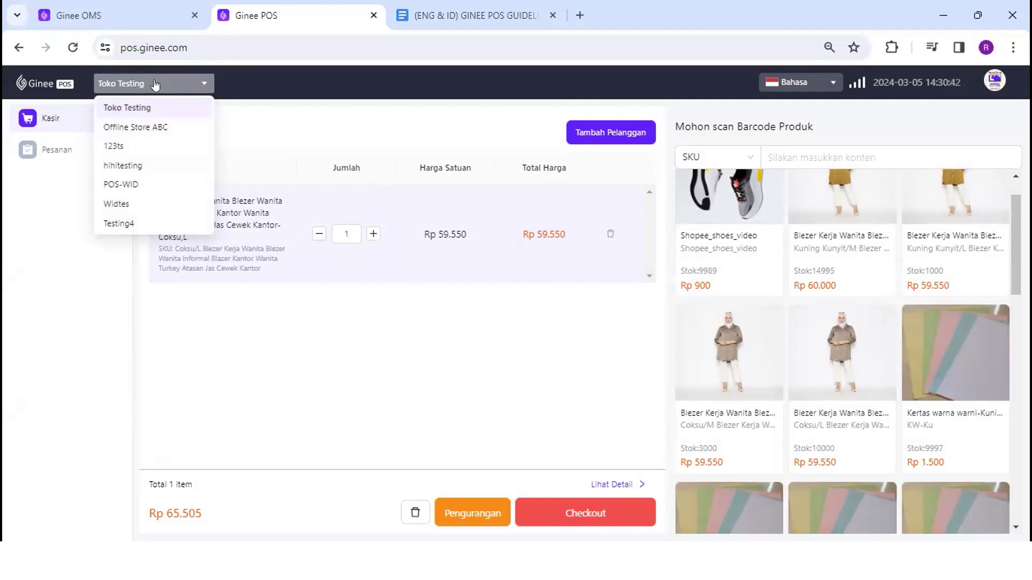
double_click(180, 84)
click(312, 205)
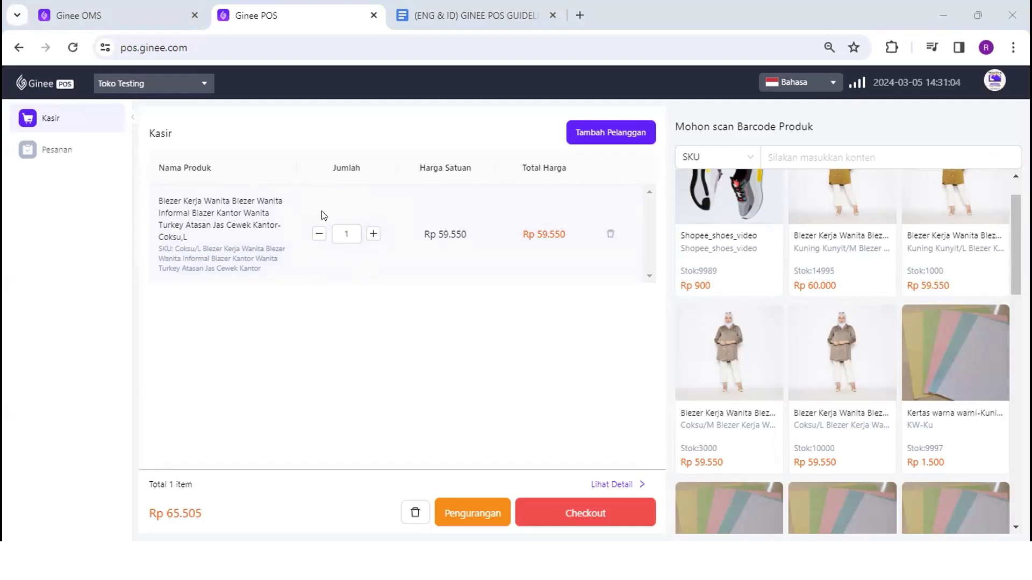
Adjust the Coksu/L blazer quantity using + and by typing 5
scroll(794, 296, up, 1)
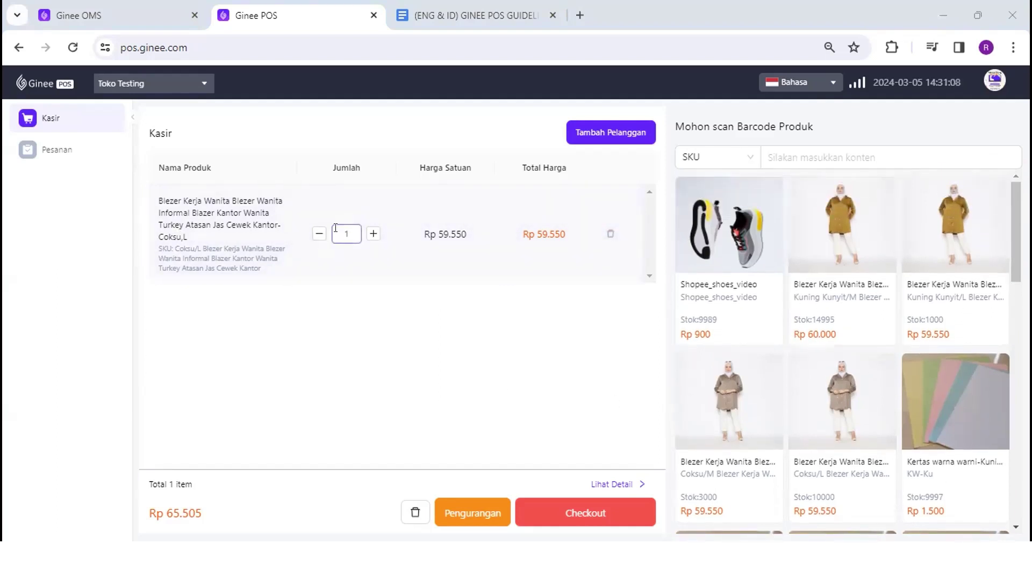
click(373, 234)
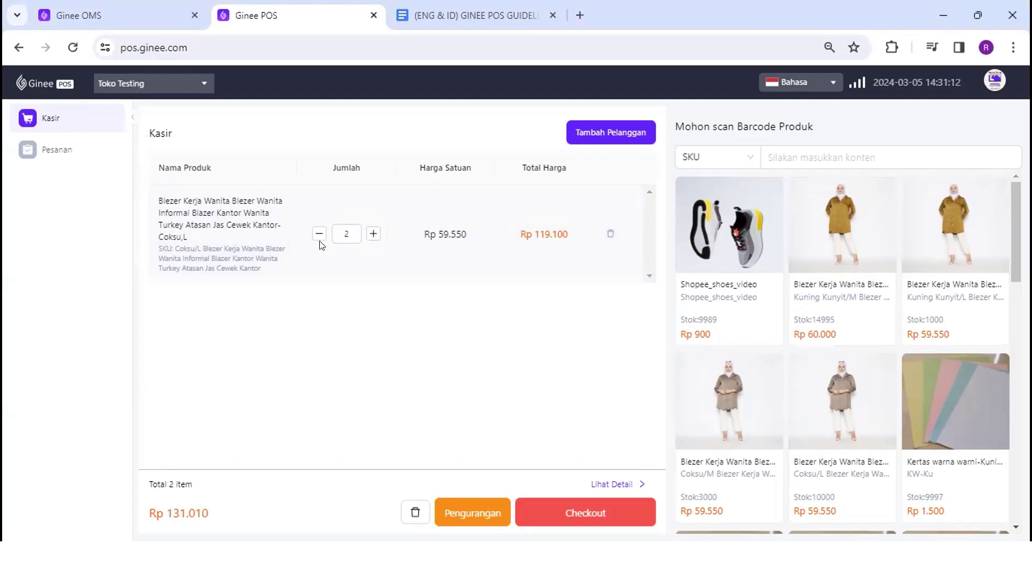
click(346, 228)
text(5)
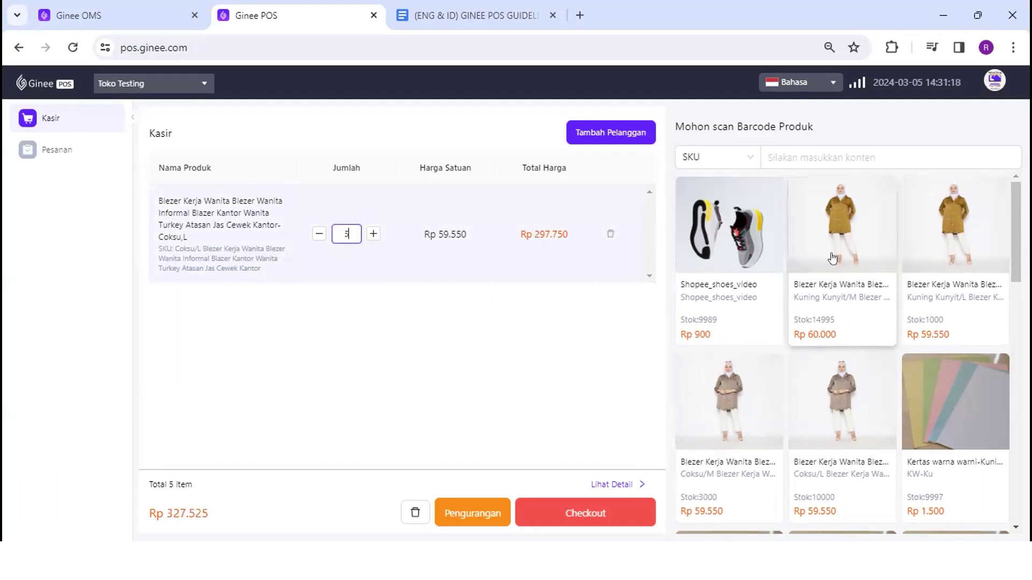
Add three Kuning Kunyit/M blazers and remove the Coksu/L row from the cart
click(830, 301)
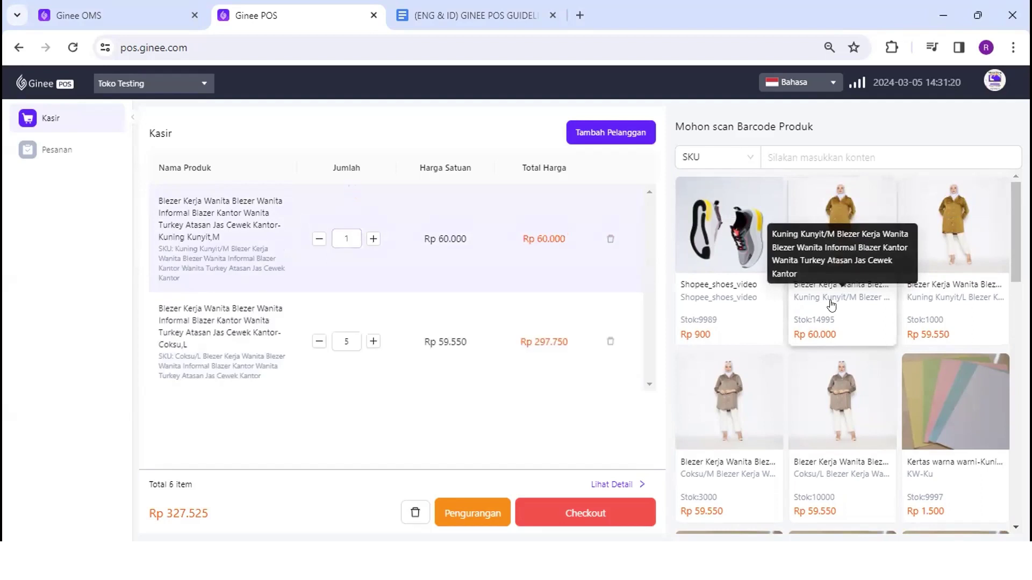
click(831, 301)
click(831, 301)
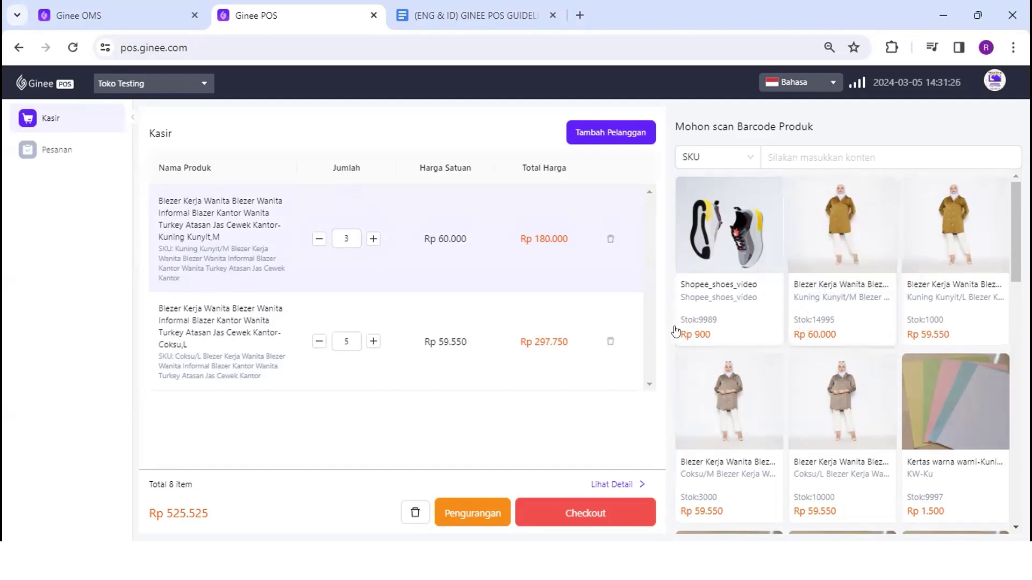
click(610, 342)
click(611, 173)
Set the Kuning Kunyit/M blazer quantity to 2, making the total Rp 132.000
click(341, 237)
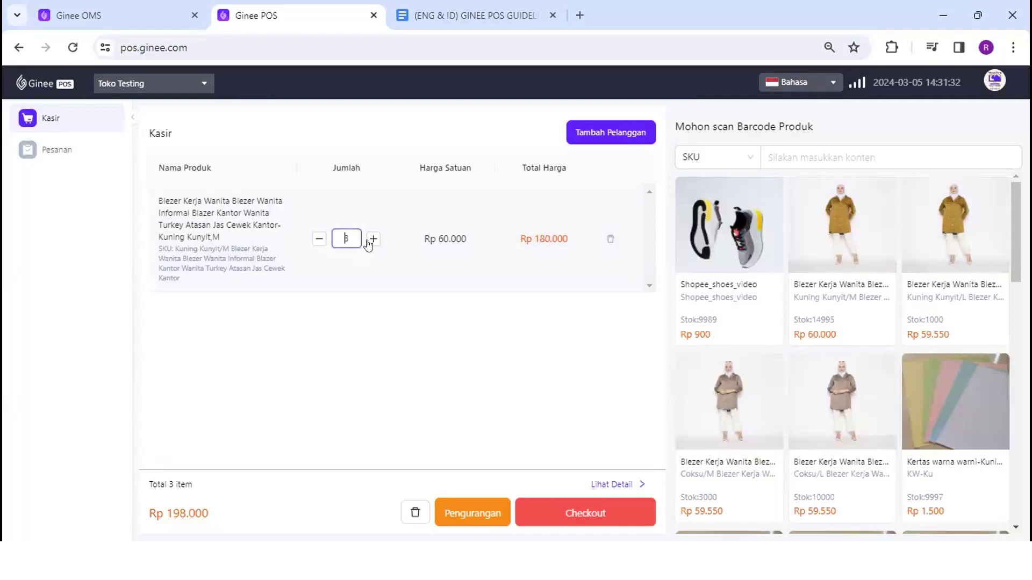
click(370, 241)
click(318, 239)
click(319, 238)
click(597, 136)
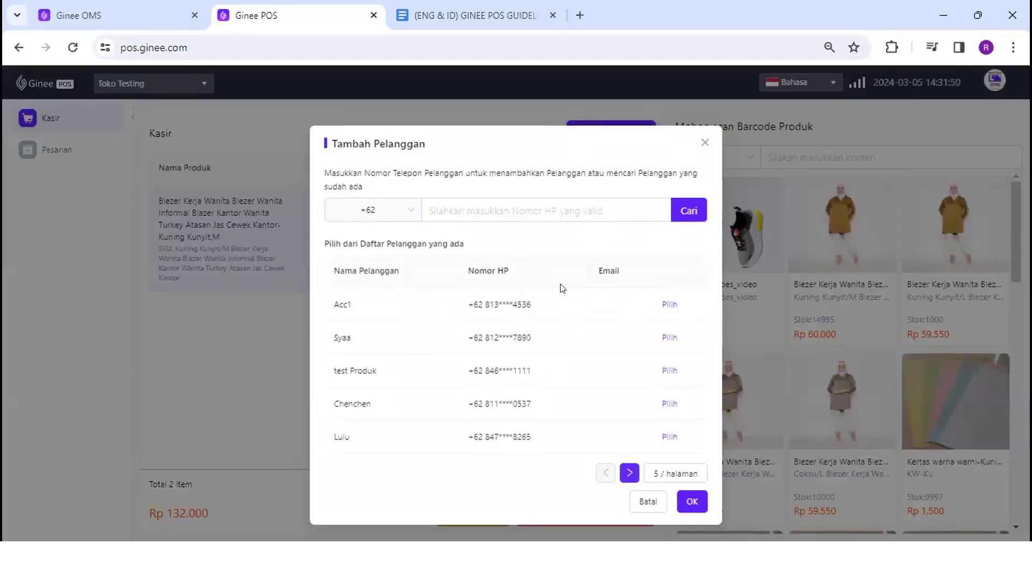
click(171, 5)
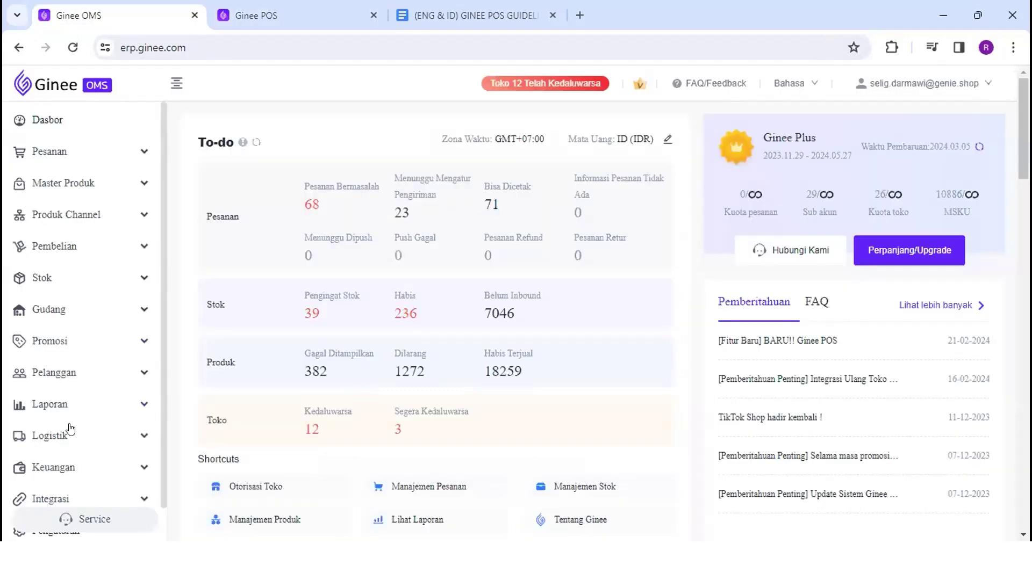
click(43, 380)
click(48, 405)
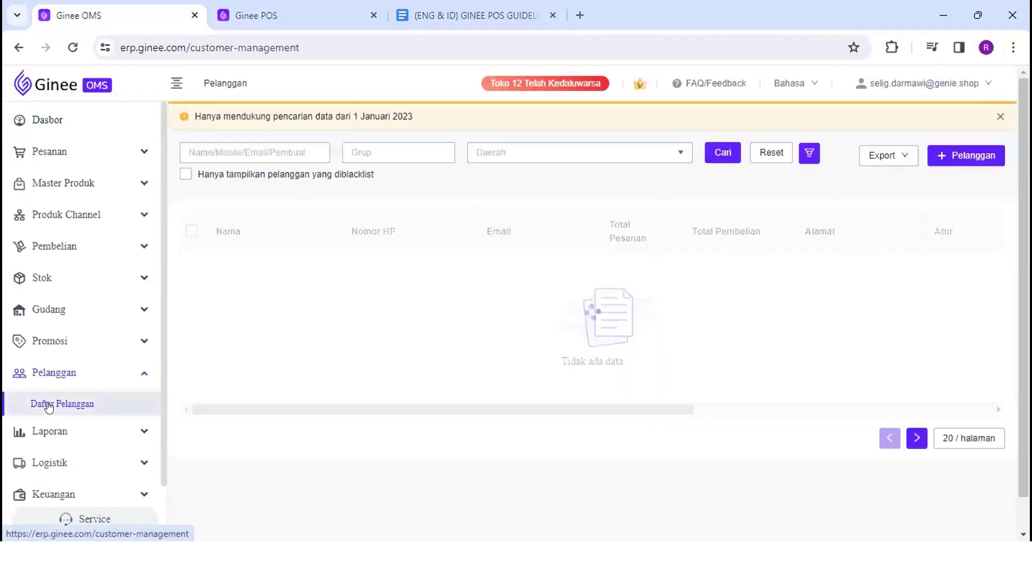
click(331, 13)
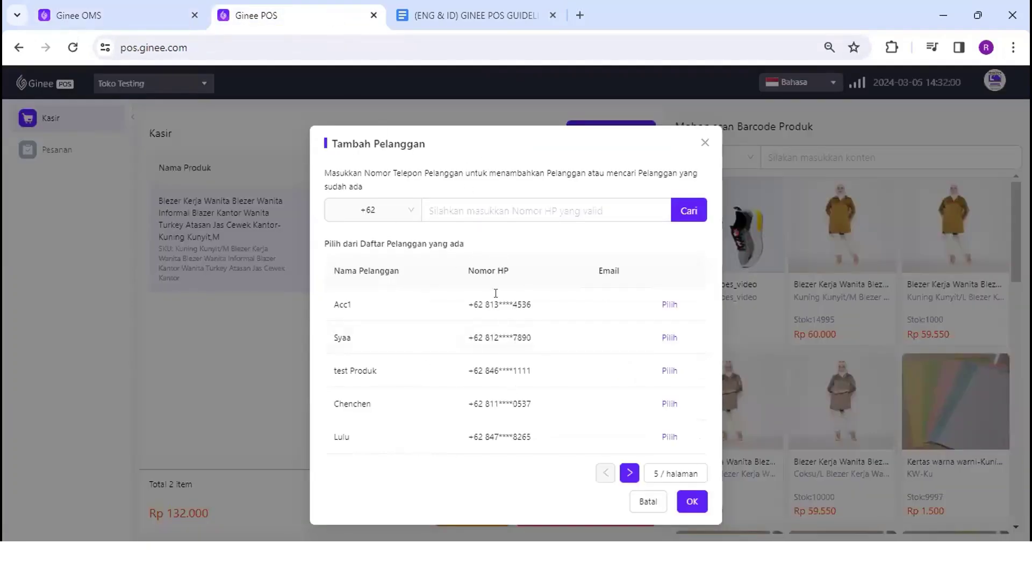
click(147, 13)
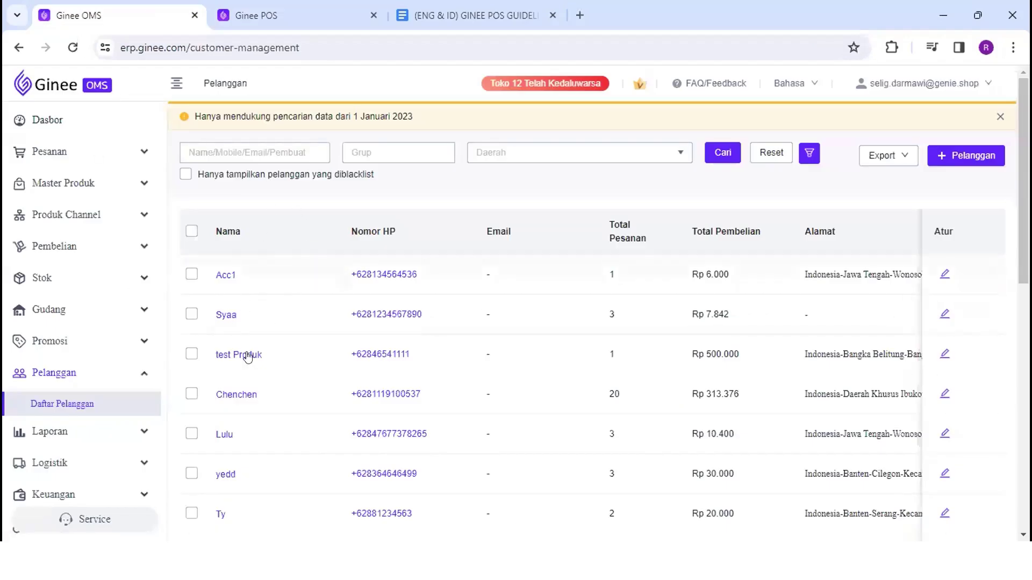
click(294, 23)
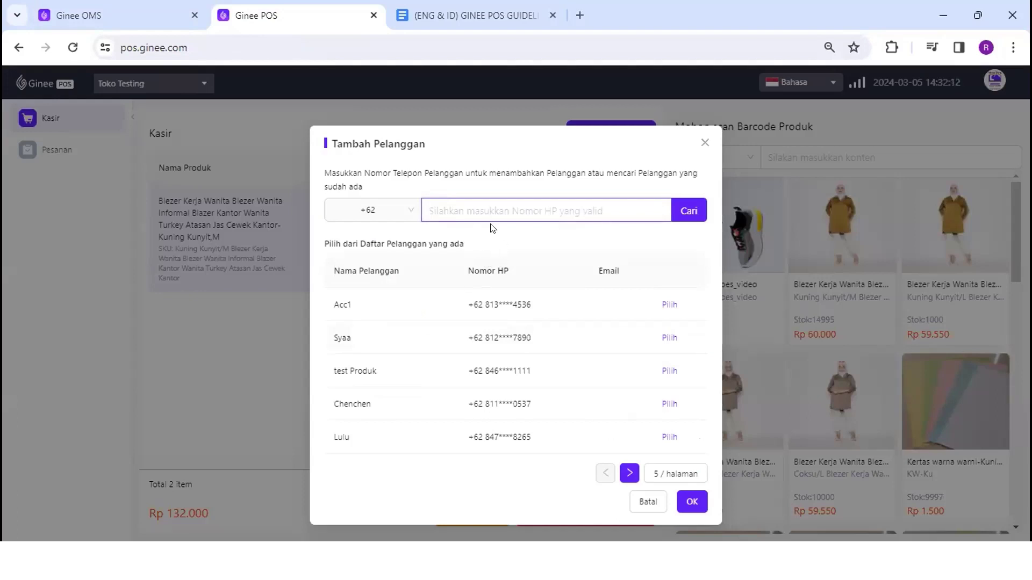
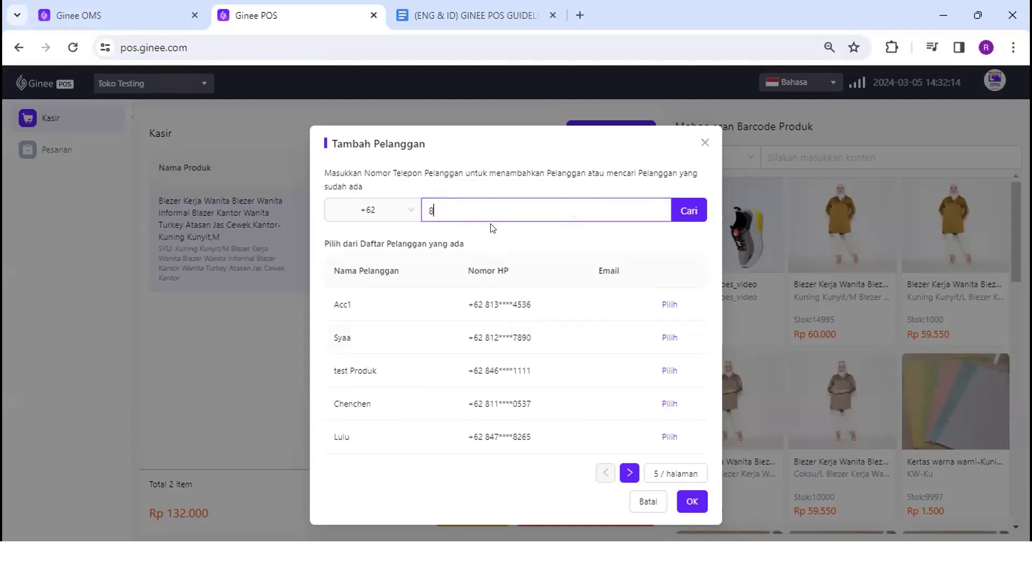
Search for a customer by a new phone number, which returns customer not found
click(682, 212)
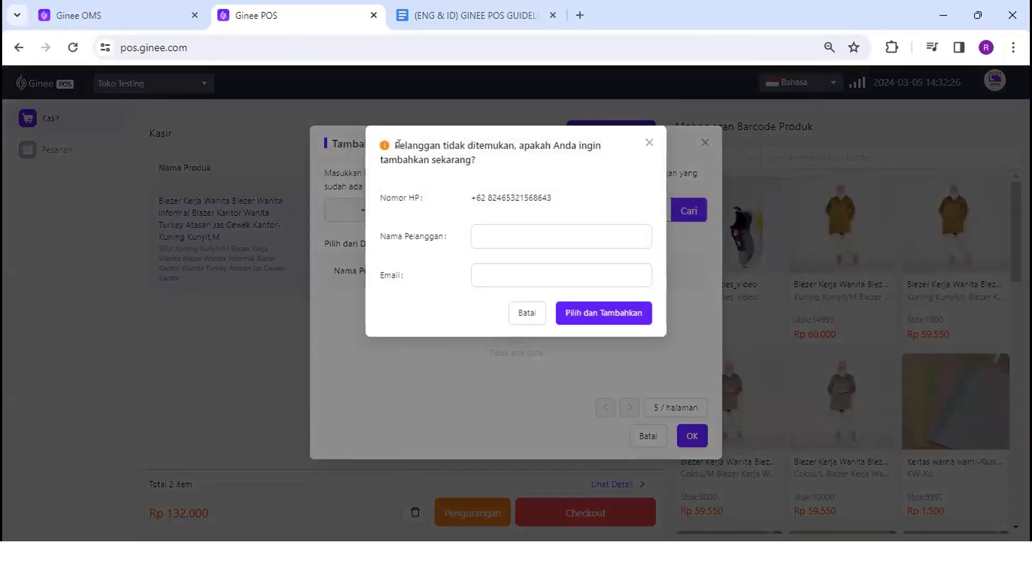
drag(393, 149, 517, 145)
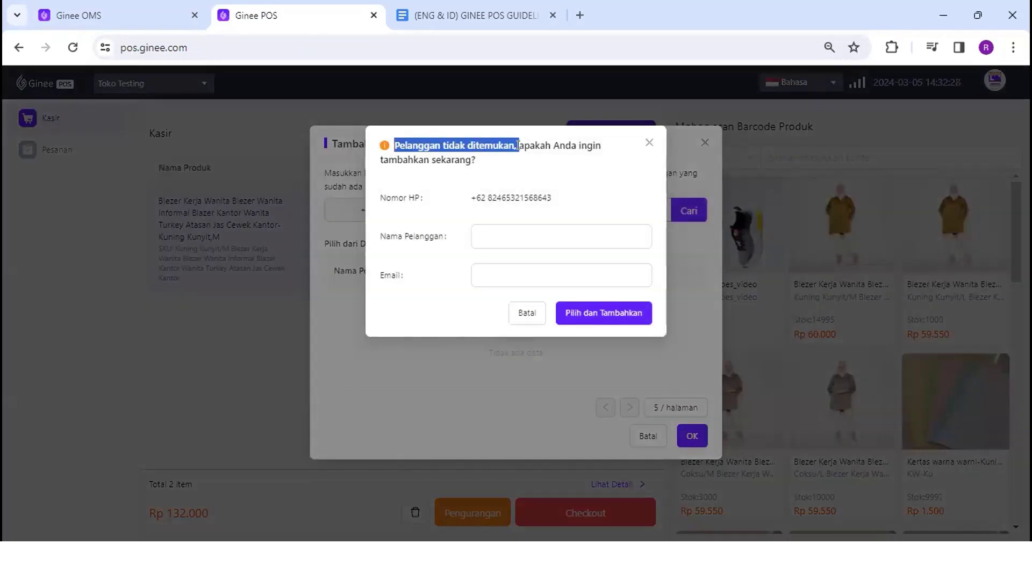
click(497, 169)
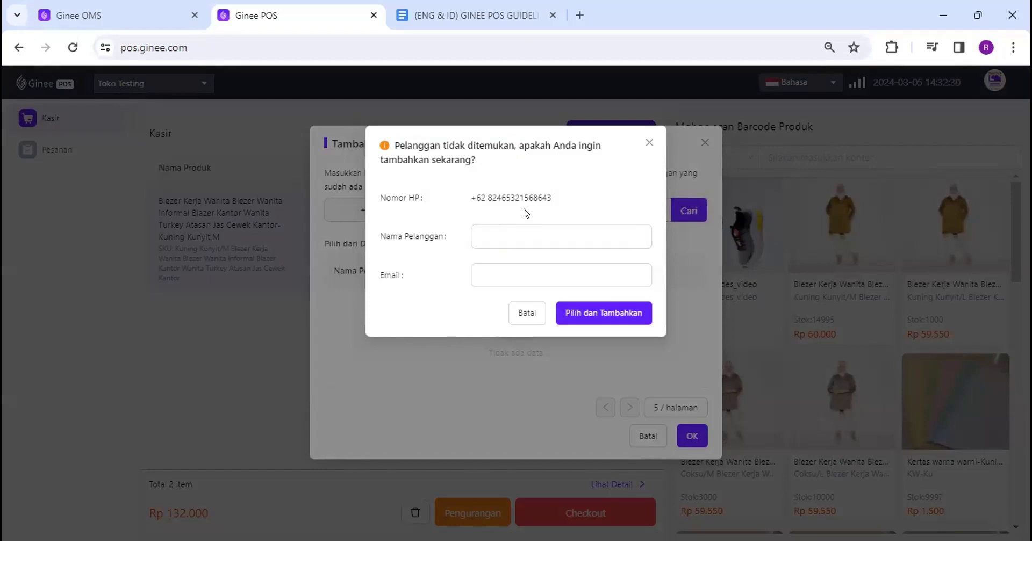
Enter a new customer's name and try Pilih dan Tambahkan to save them
click(493, 236)
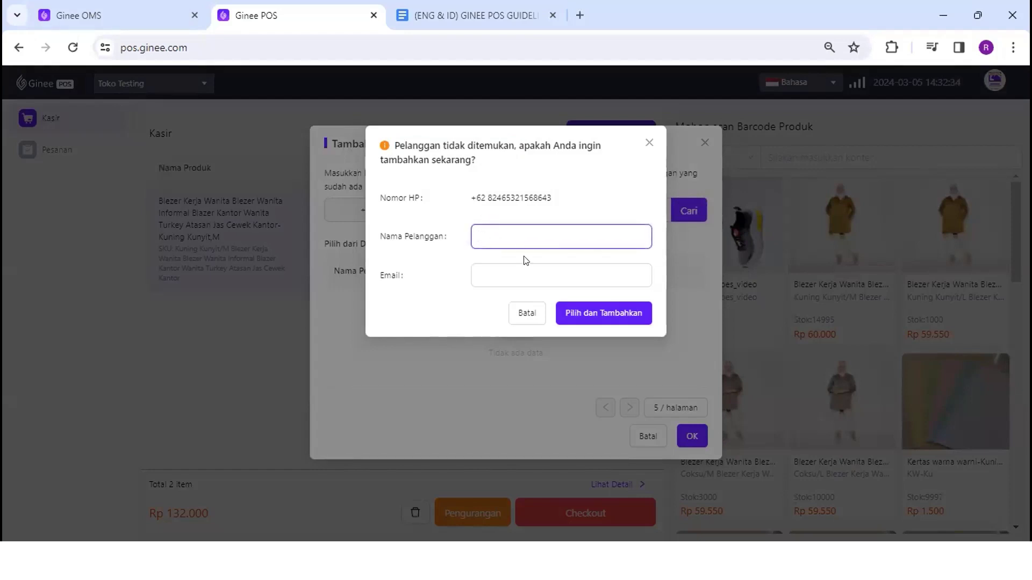
drag(384, 276, 402, 275)
click(446, 280)
click(507, 234)
text(rasya)
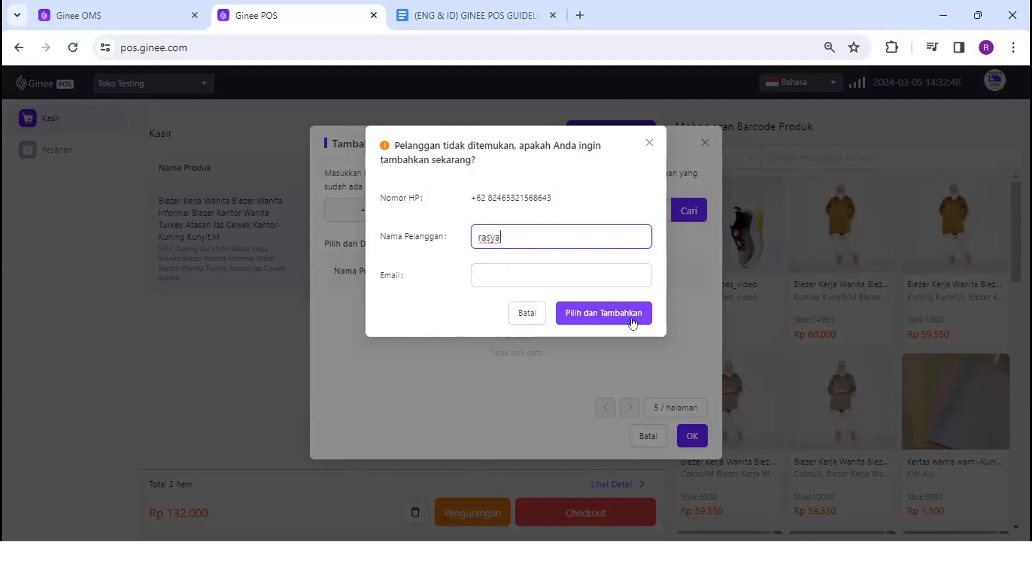
click(585, 317)
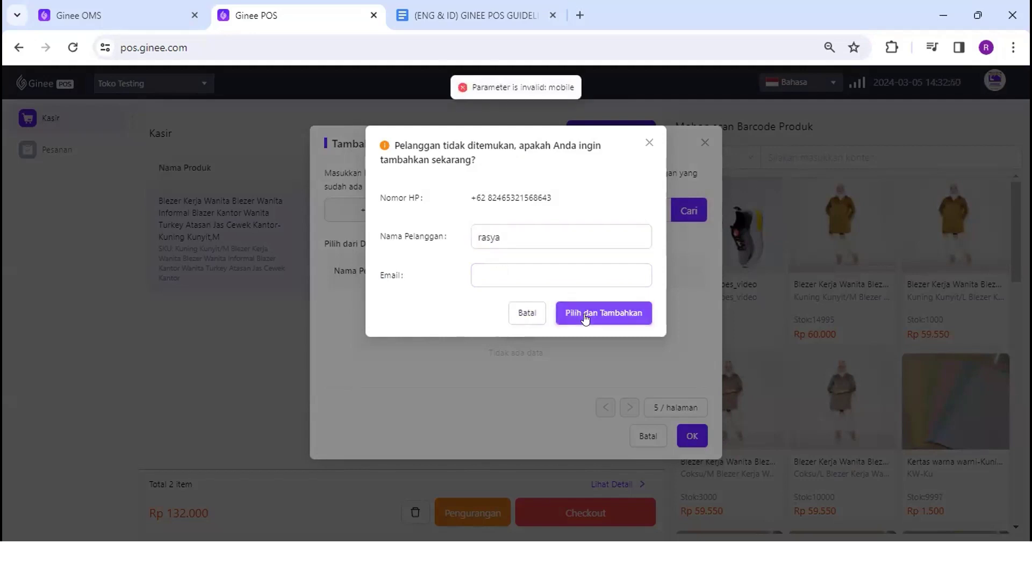
Clear the phone number, list all saved customers, and attach an existing customer to the order
click(537, 237)
drag(520, 228, 472, 225)
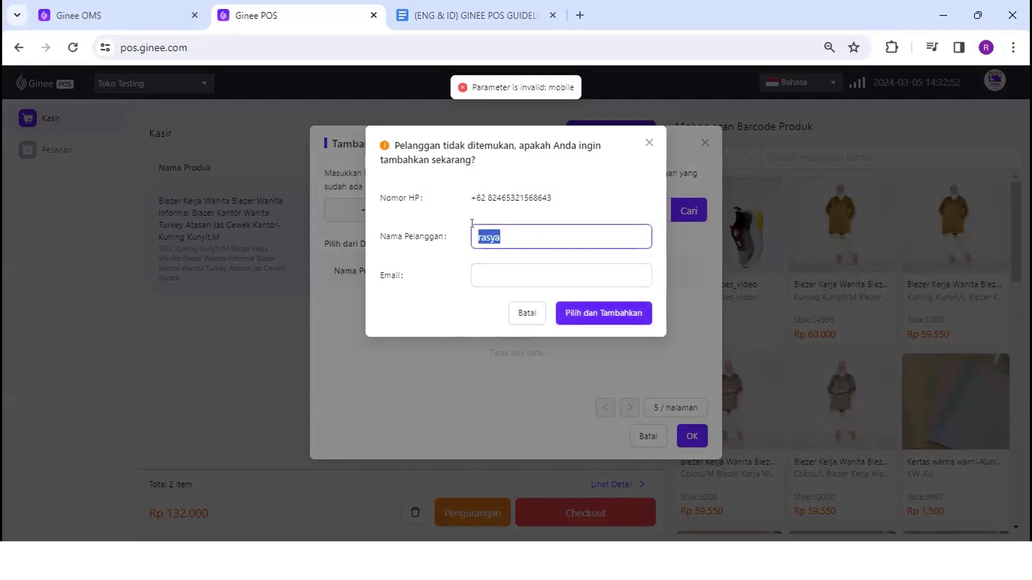
click(648, 142)
drag(583, 212, 414, 207)
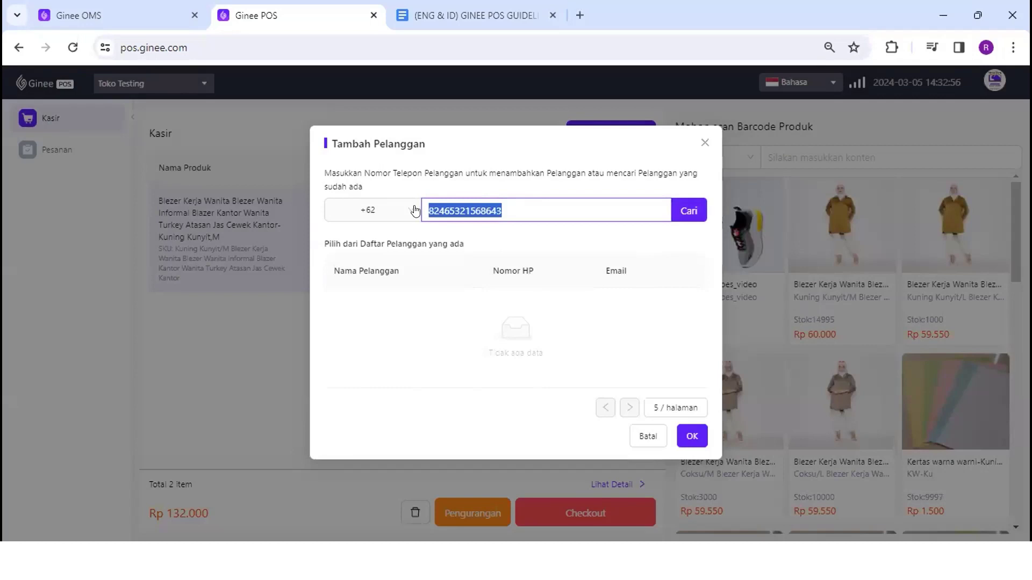
key(BackSpace)
click(684, 217)
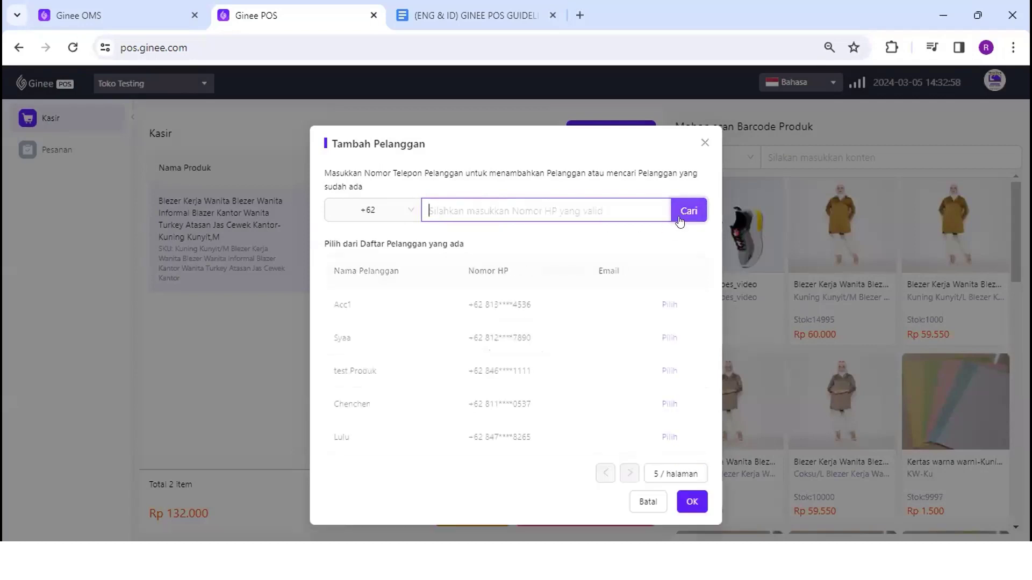
double_click(333, 336)
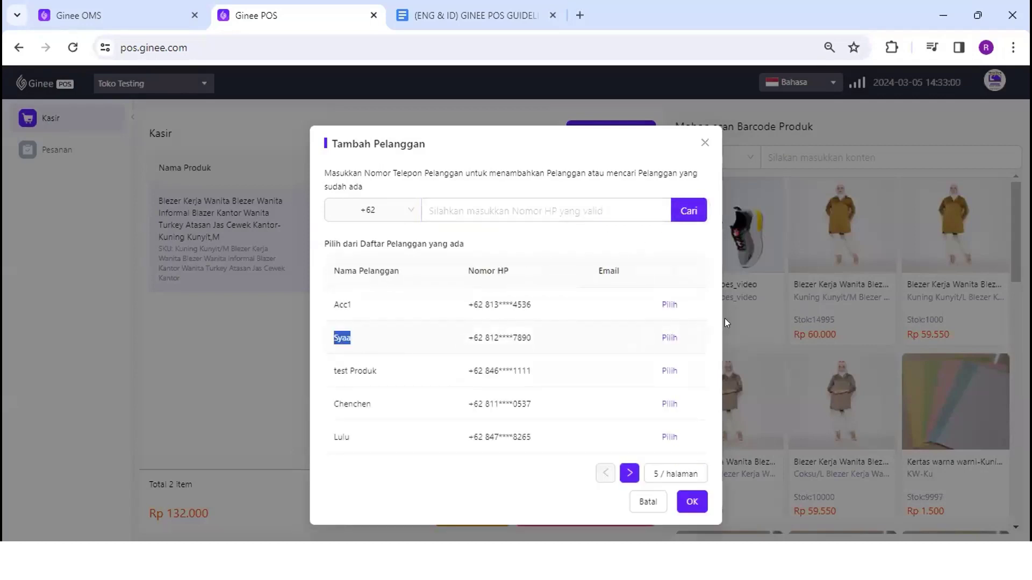
click(669, 338)
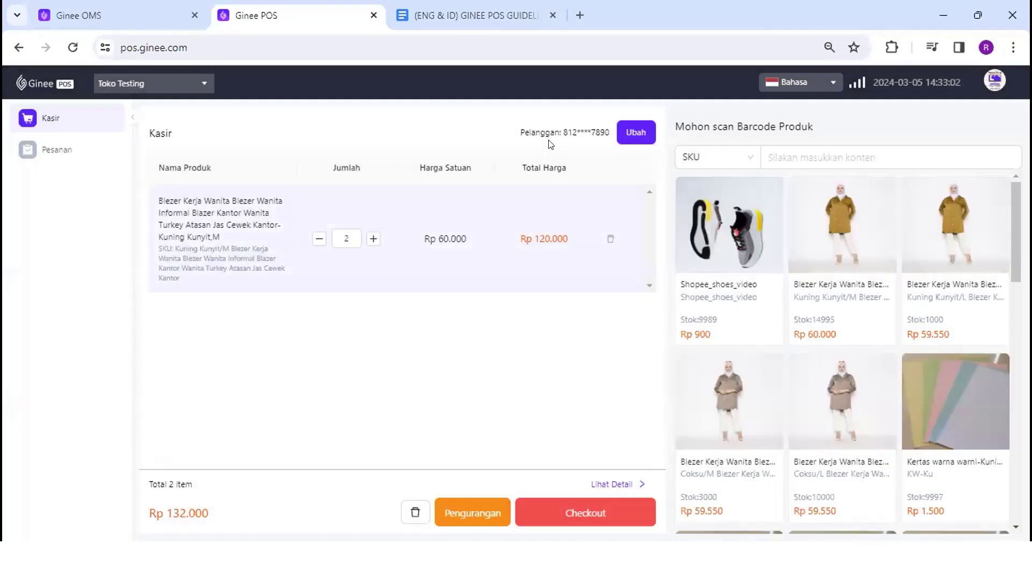
drag(562, 126, 609, 138)
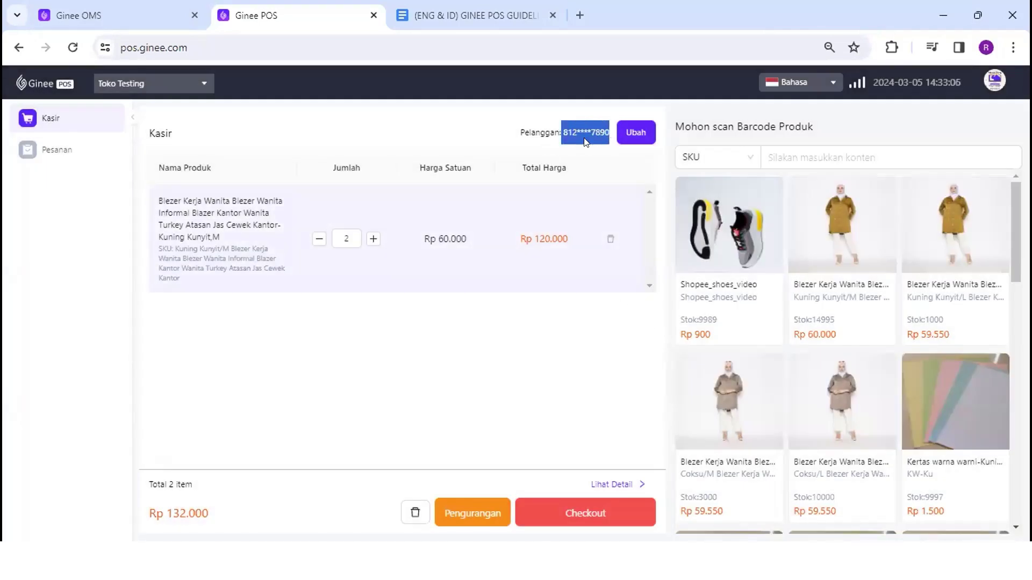
click(149, 13)
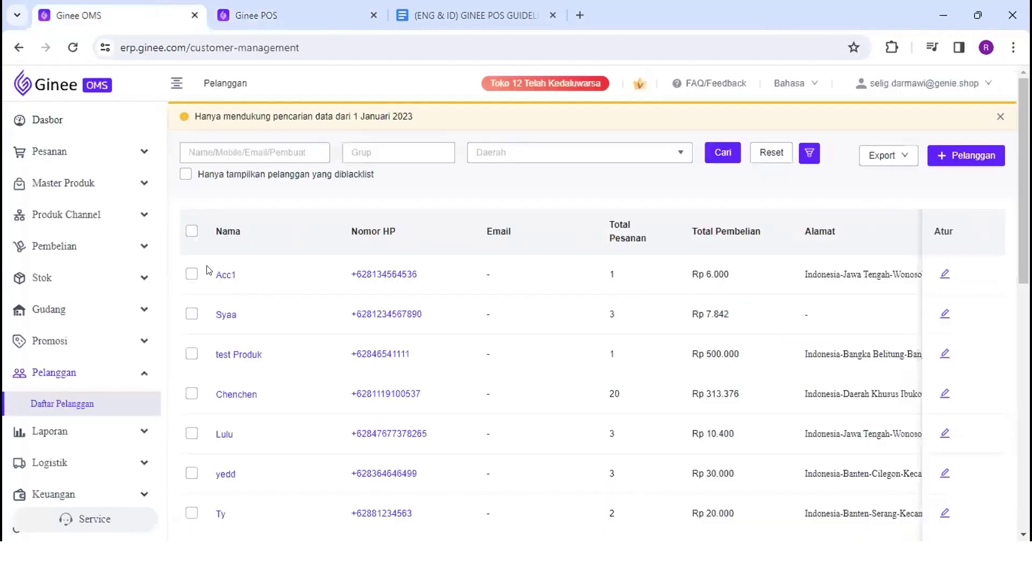
drag(440, 320, 364, 310)
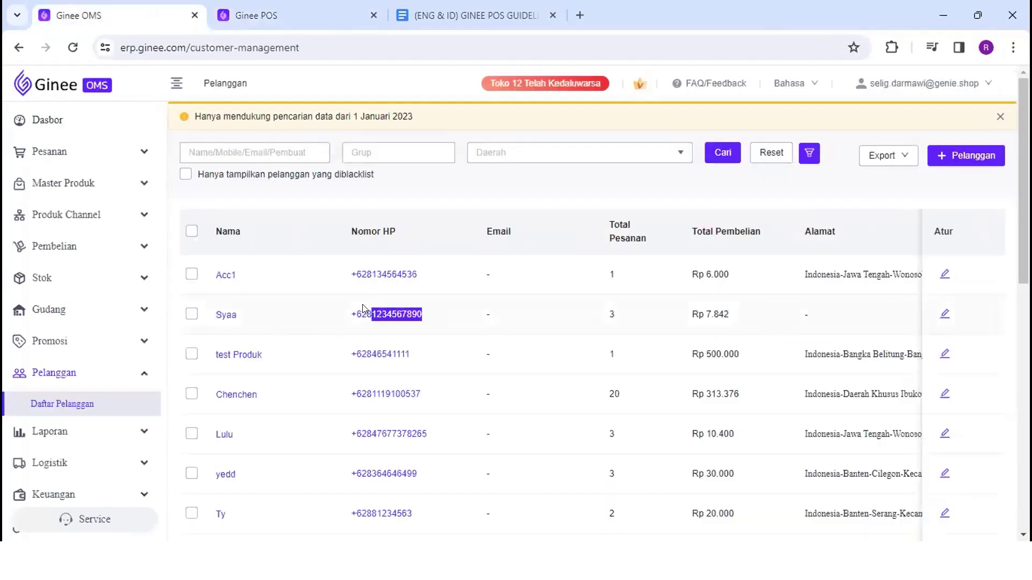
click(307, 13)
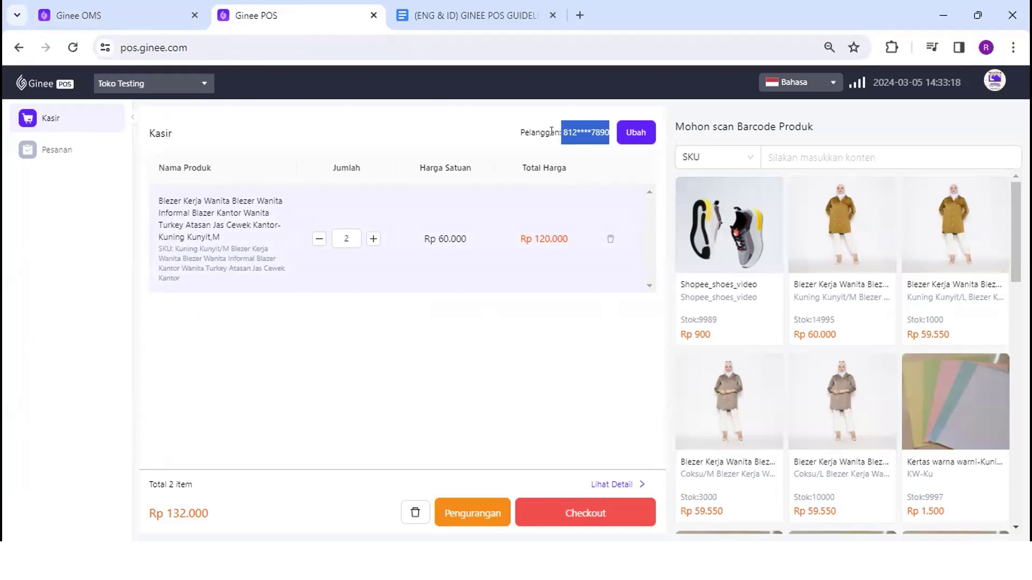
click(634, 131)
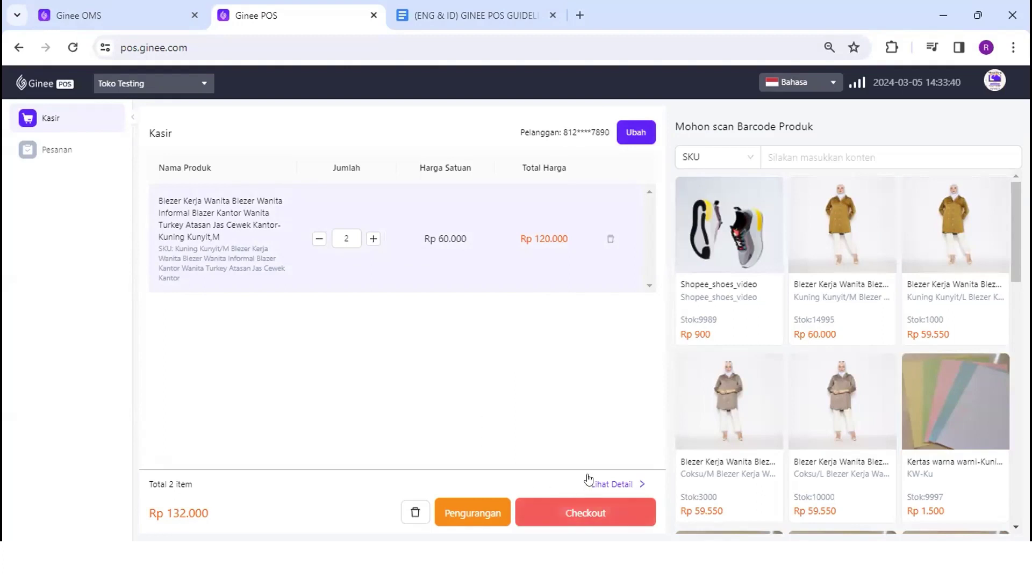
click(478, 506)
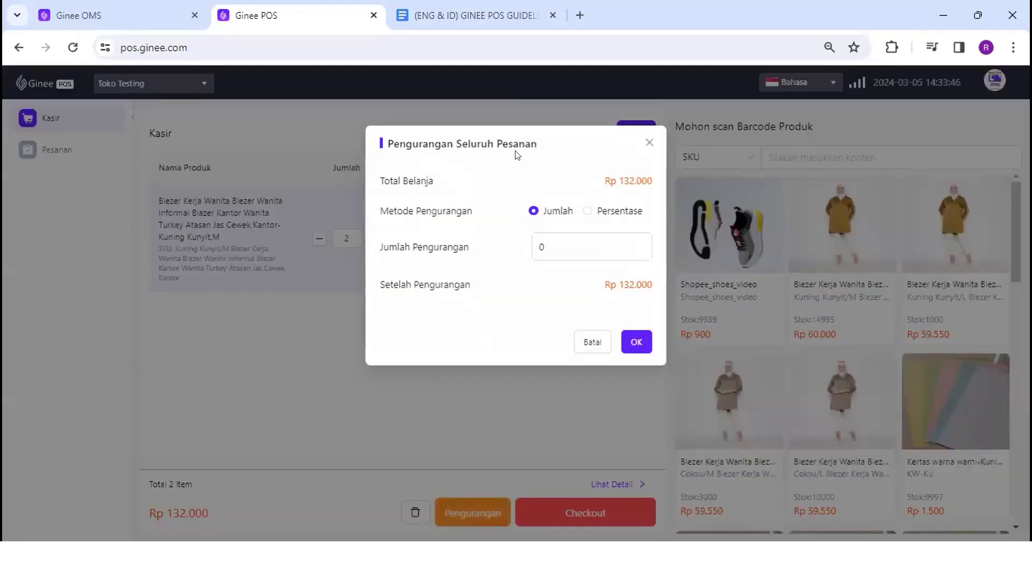
drag(538, 145, 457, 140)
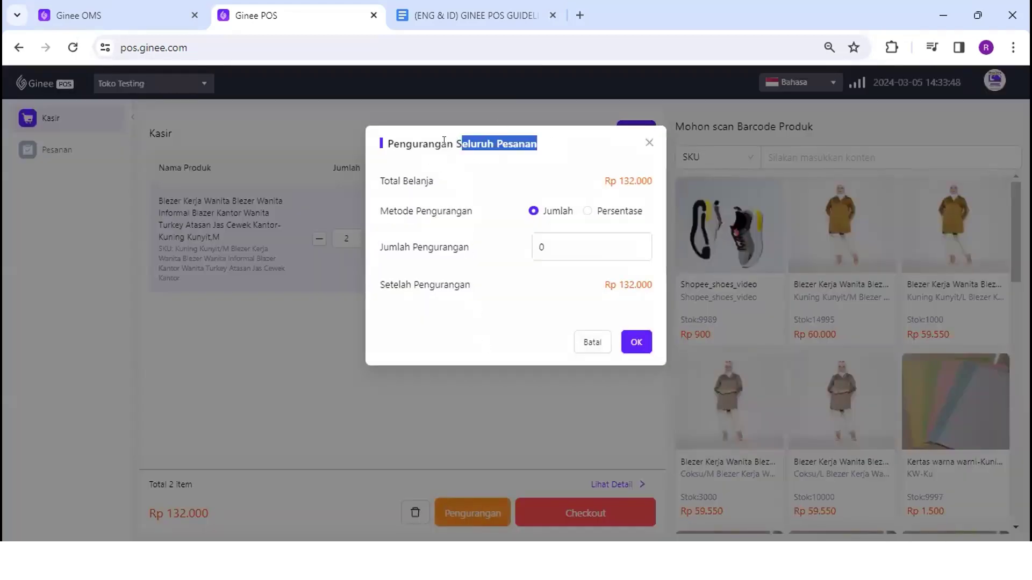
click(648, 143)
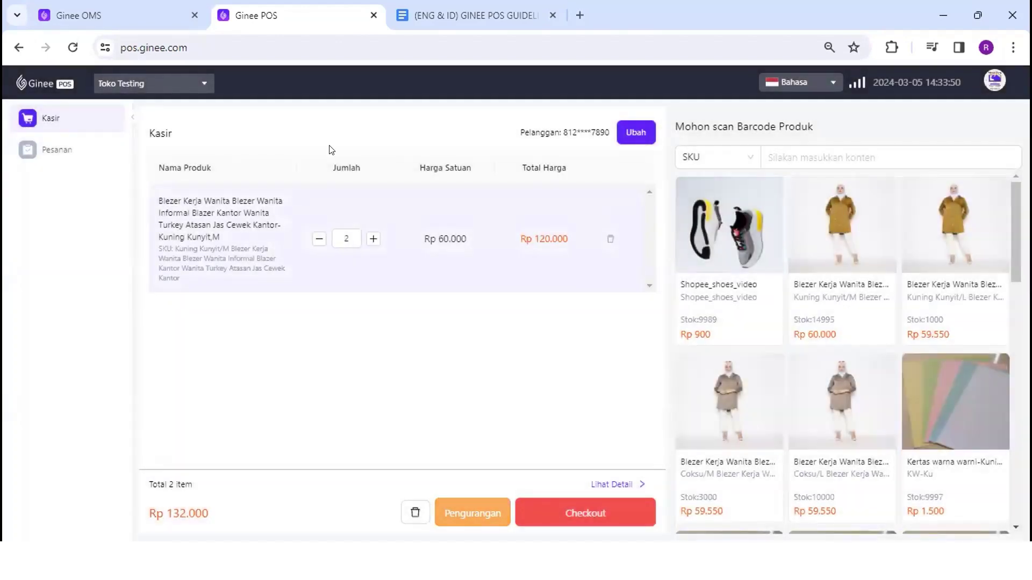
click(167, 16)
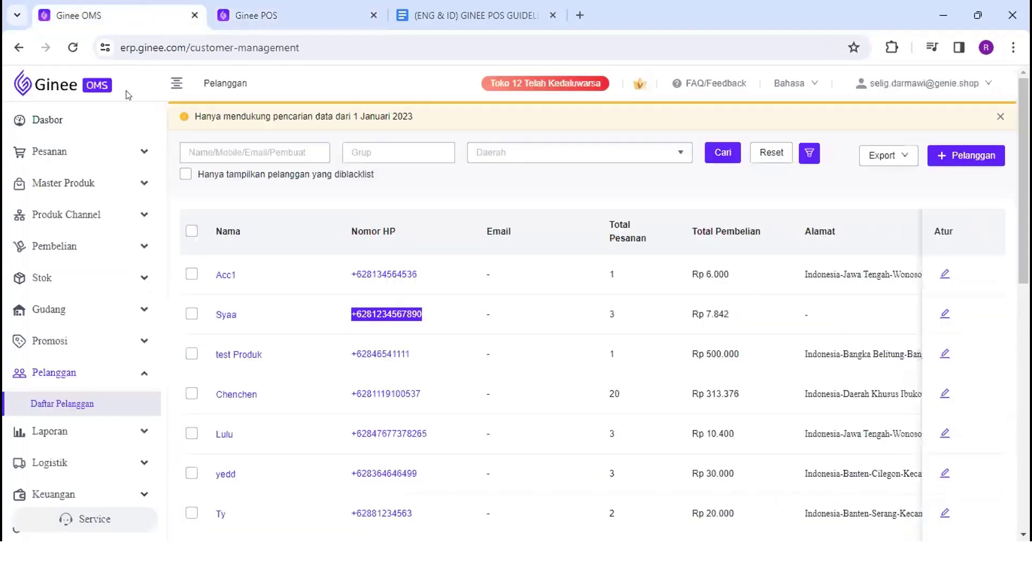
click(145, 215)
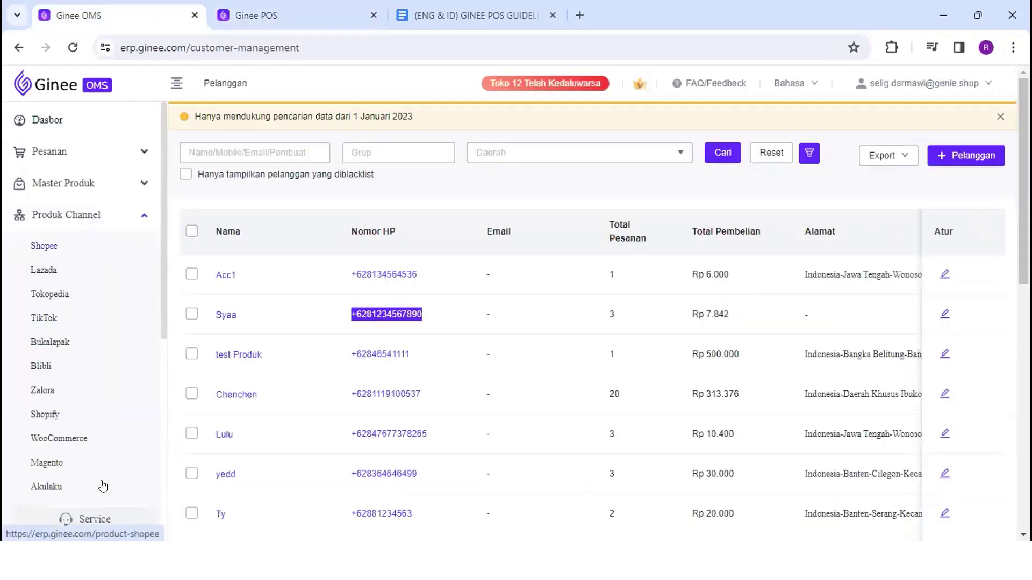
scroll(102, 486, down, 3)
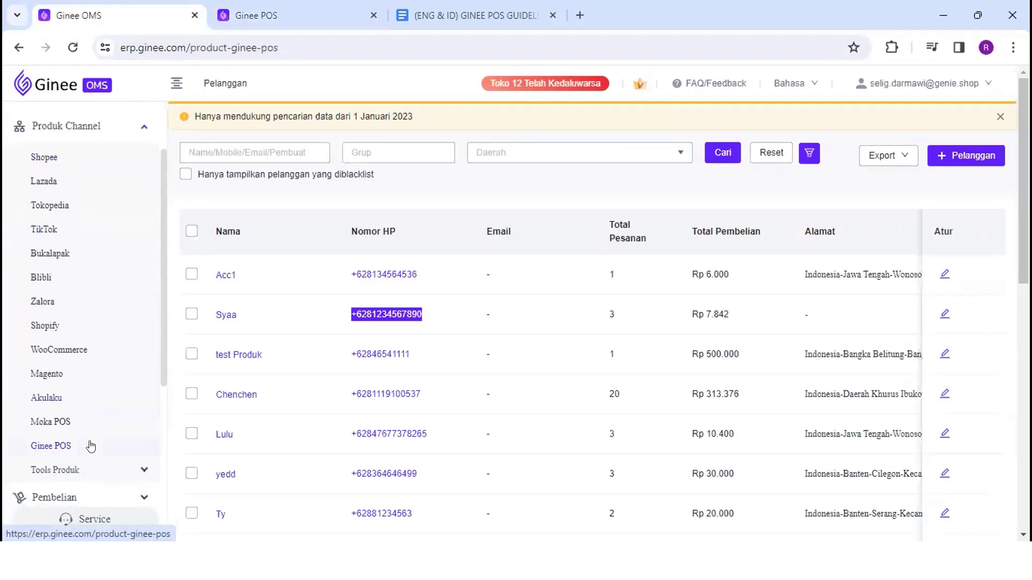
click(104, 441)
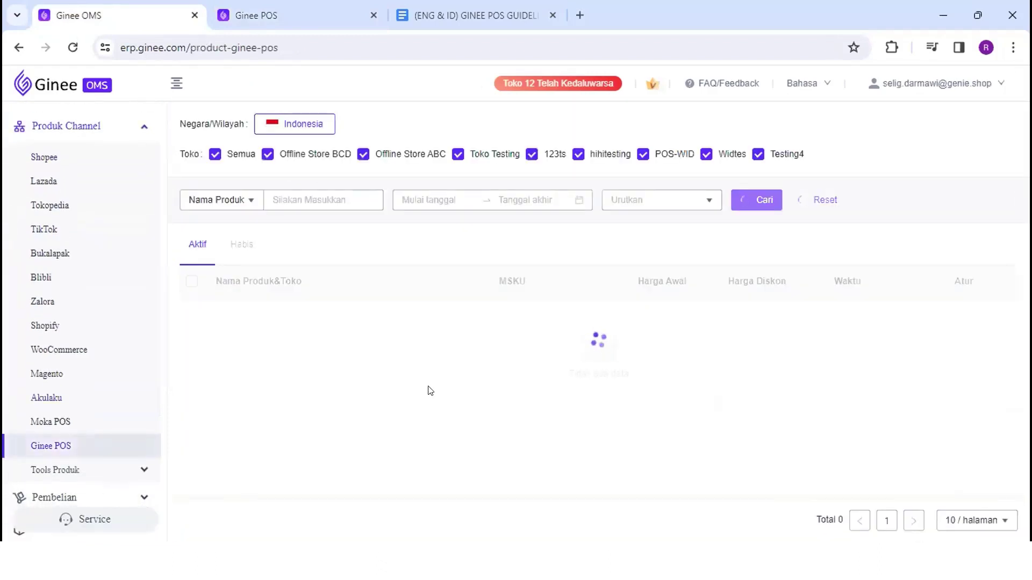
click(267, 13)
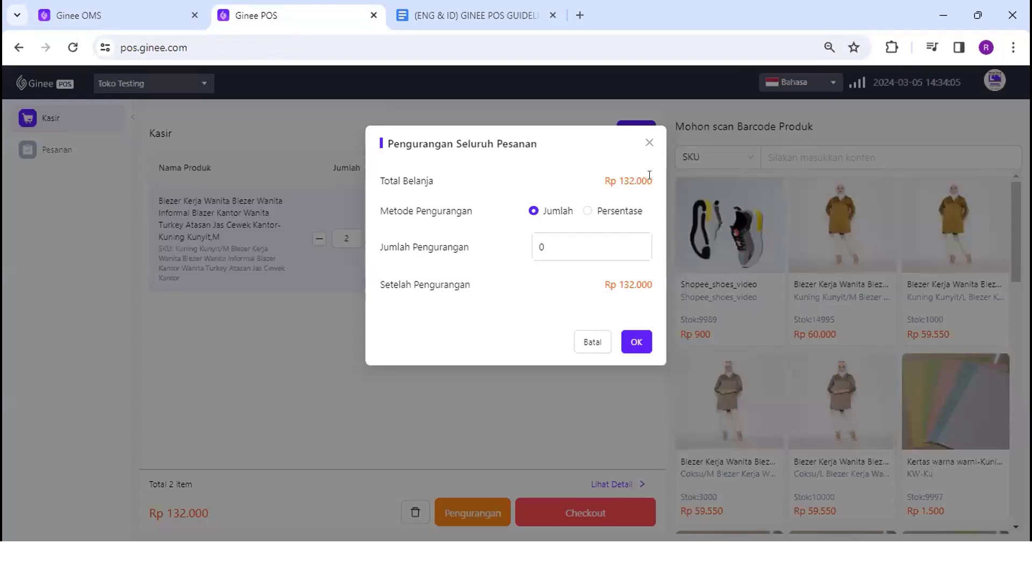
Enter 50000 as the fixed whole-order reduction amount and check the preview
drag(652, 182, 624, 182)
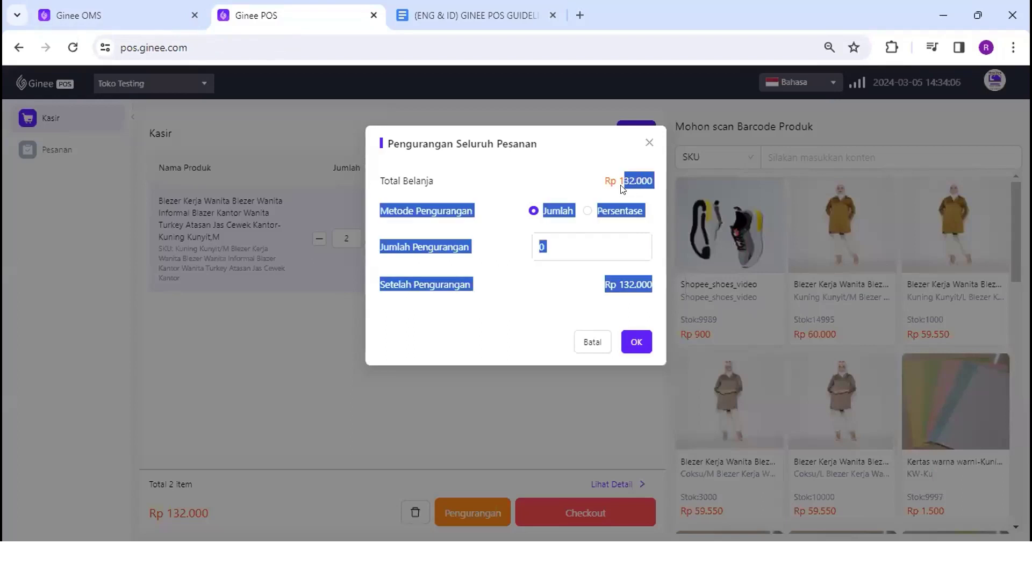
click(615, 178)
double_click(541, 247)
text(5)
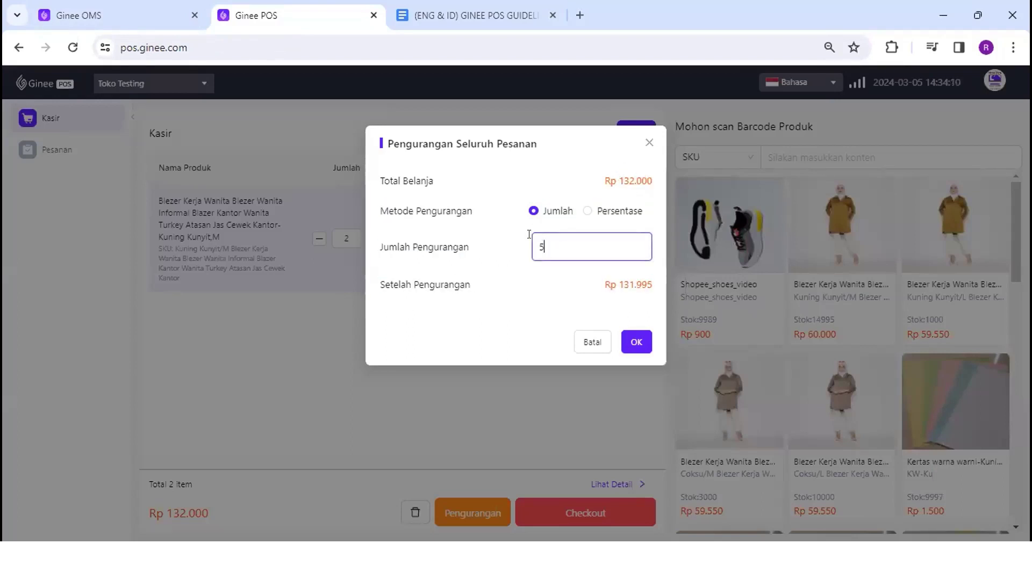
text(0000)
mouse_move(655, 181)
mouse_down()
mouse_move(615, 178)
mouse_move(646, 173)
mouse_up()
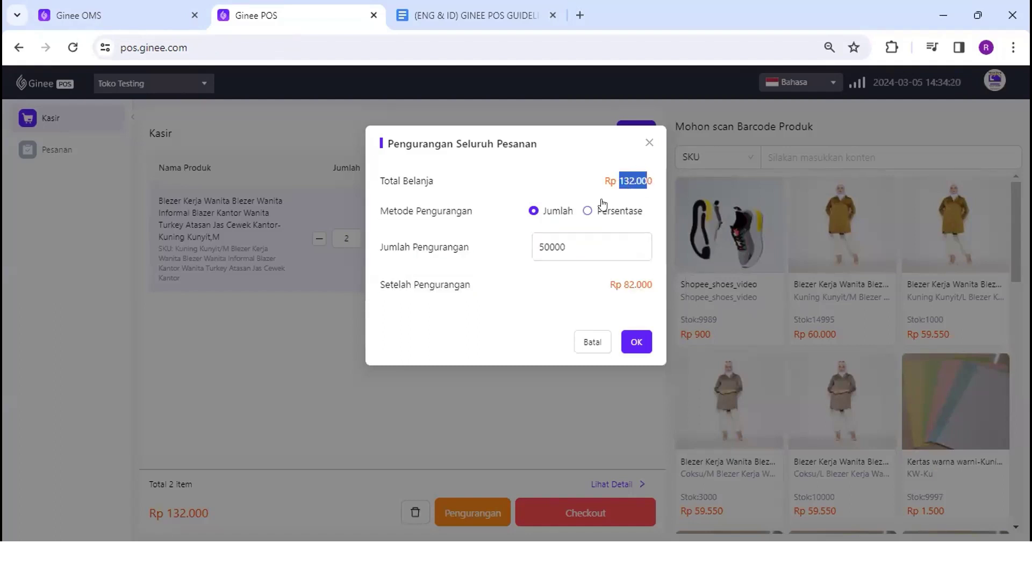
click(543, 245)
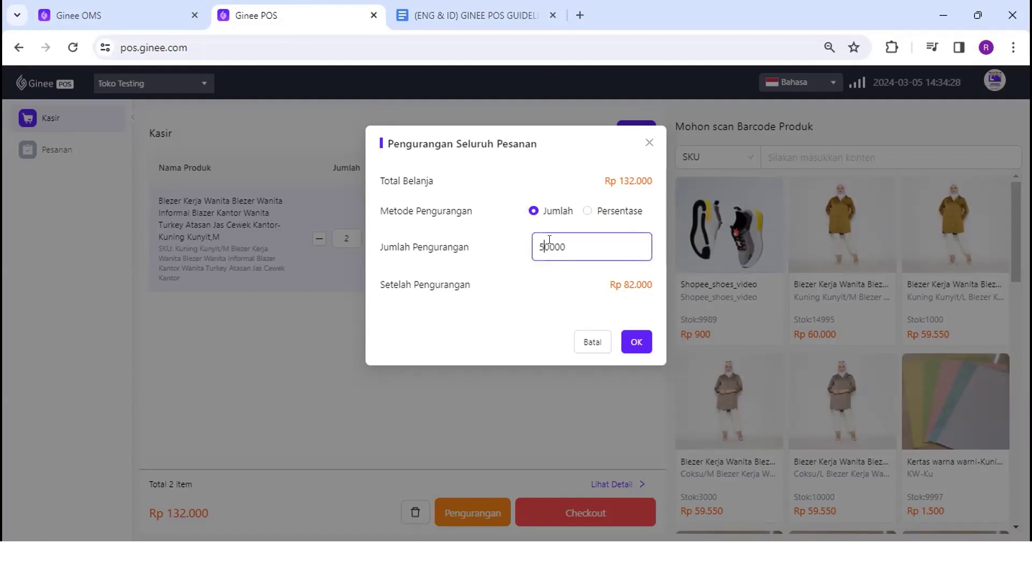
Try the Persentase option, then return to Jumlah and trim the reduction to 5000
click(615, 211)
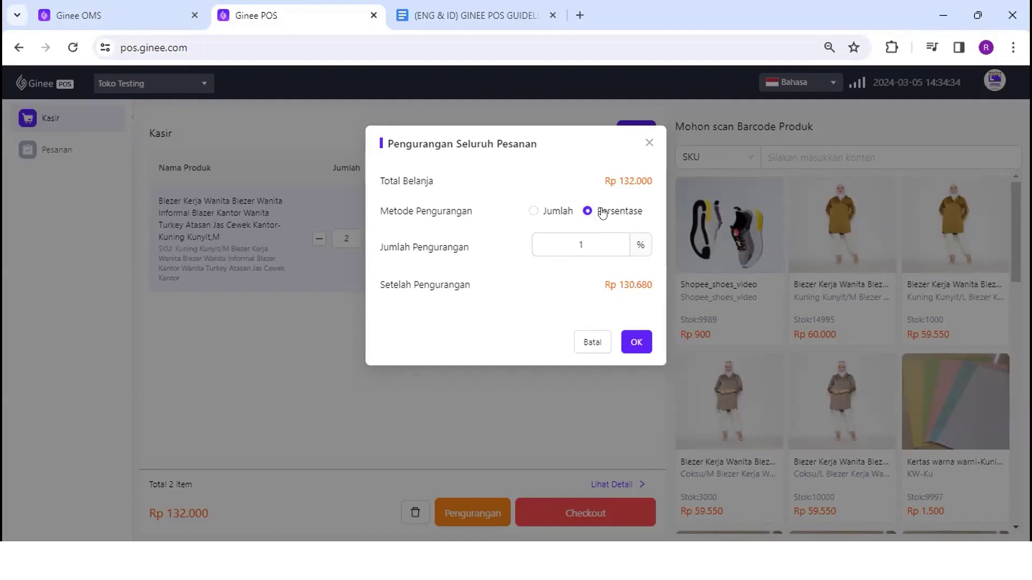
click(588, 234)
text(0)
click(554, 211)
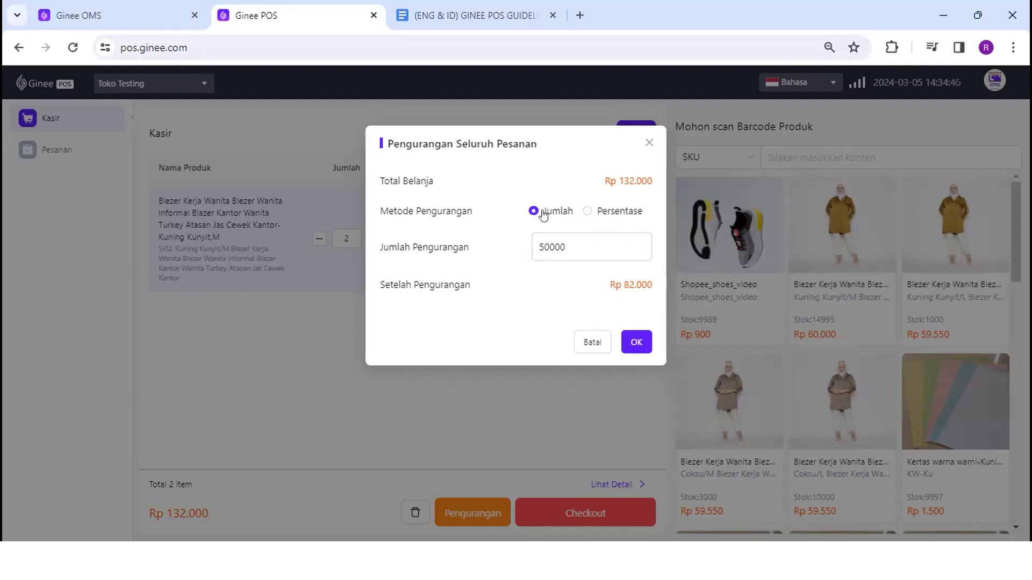
click(600, 214)
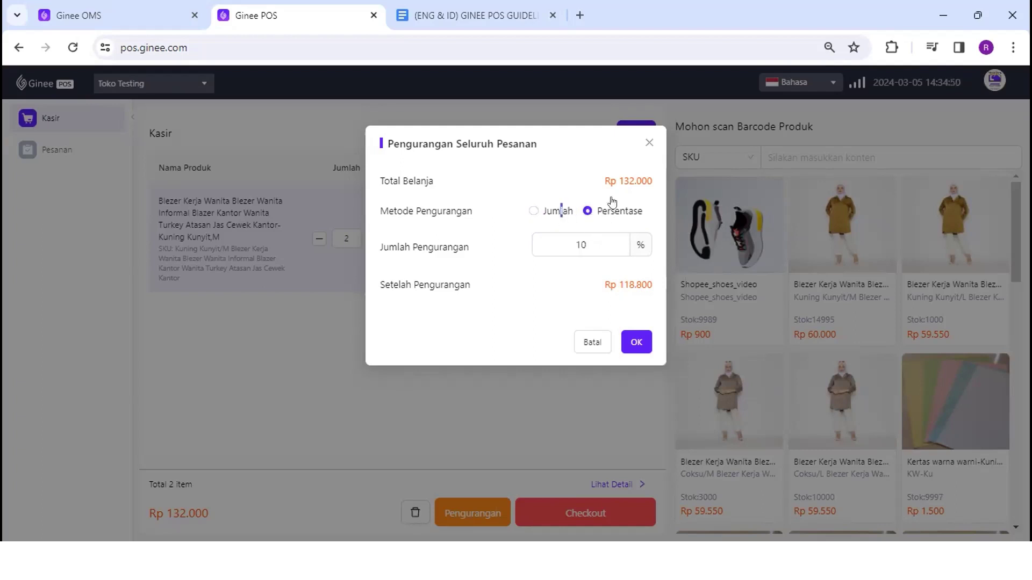
click(553, 212)
click(566, 245)
key(BackSpace)
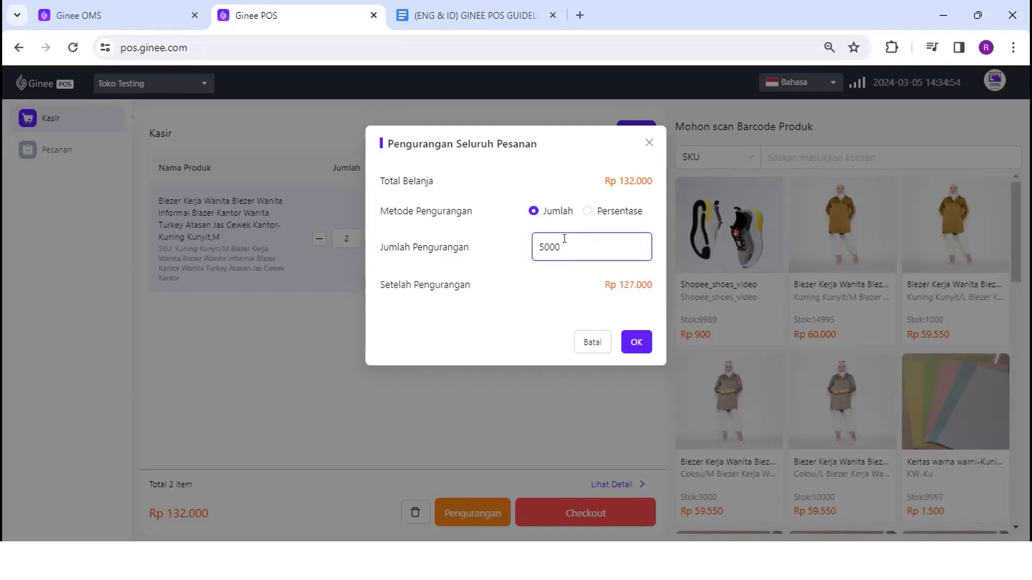
Confirm the Rp 5.000 reduction and expand the breakdown showing Rp 120.000 subtotal and Diskon details
click(635, 342)
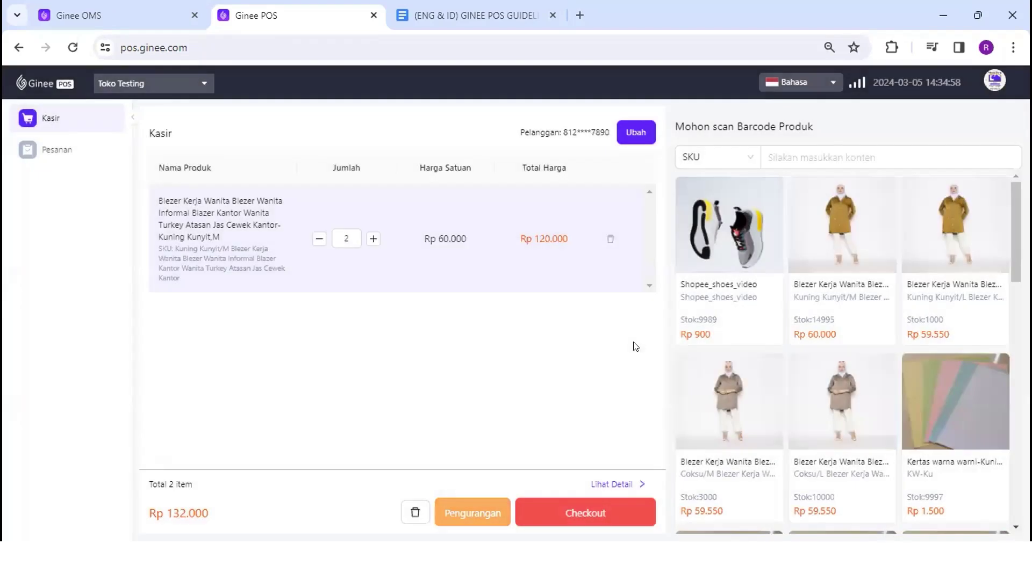
click(613, 486)
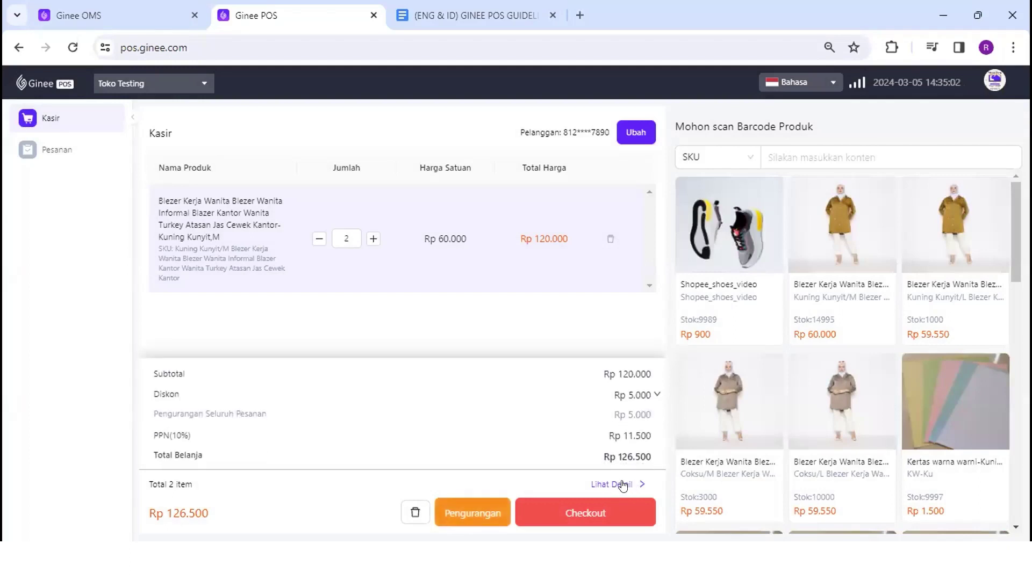
drag(656, 372, 600, 371)
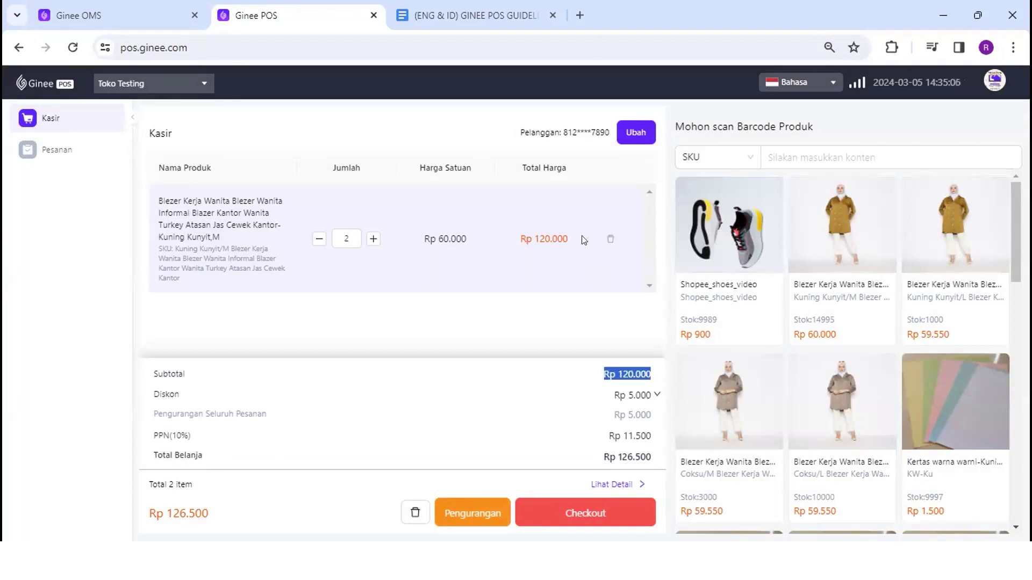
drag(571, 238, 526, 238)
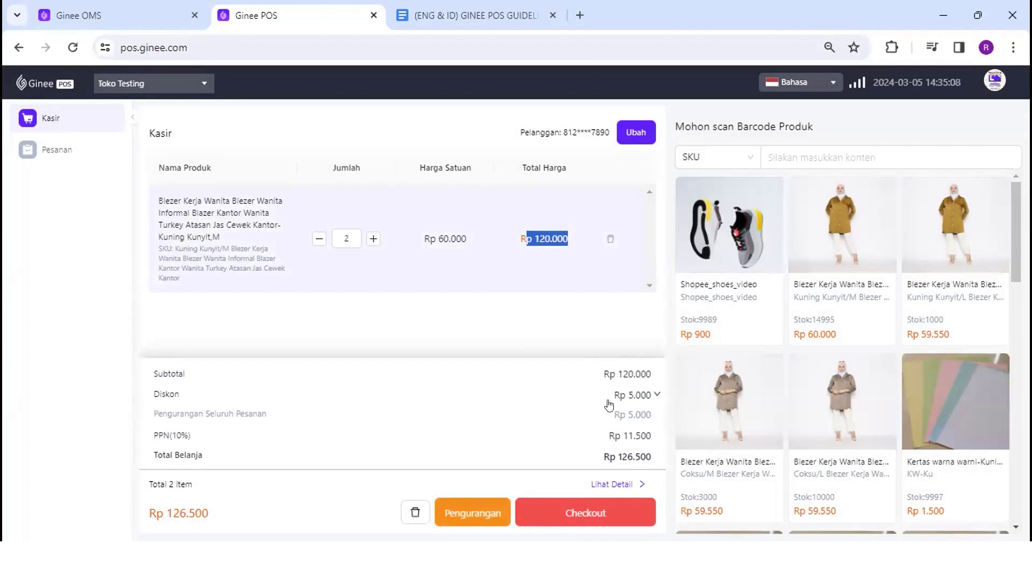
triple_click(622, 402)
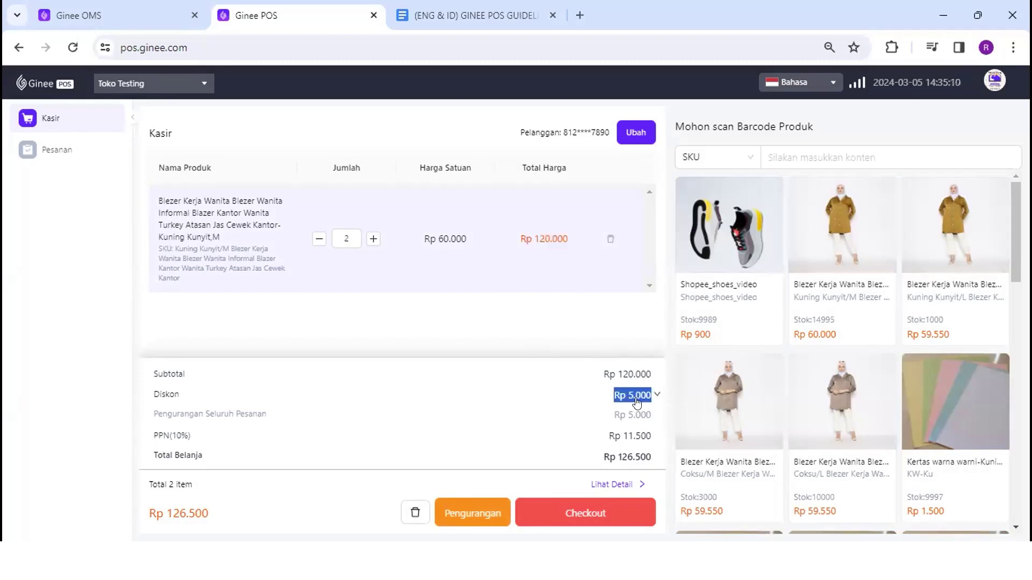
click(632, 404)
In Ginee OMS, open Pengaturan POS and edit the Toko Testing store
click(148, 19)
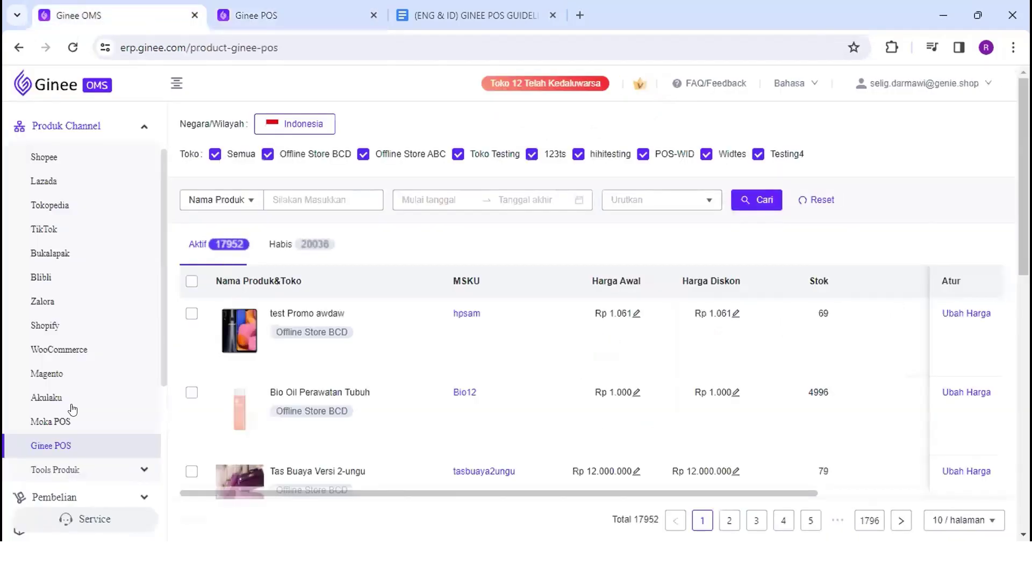
scroll(71, 410, down, 5)
click(78, 492)
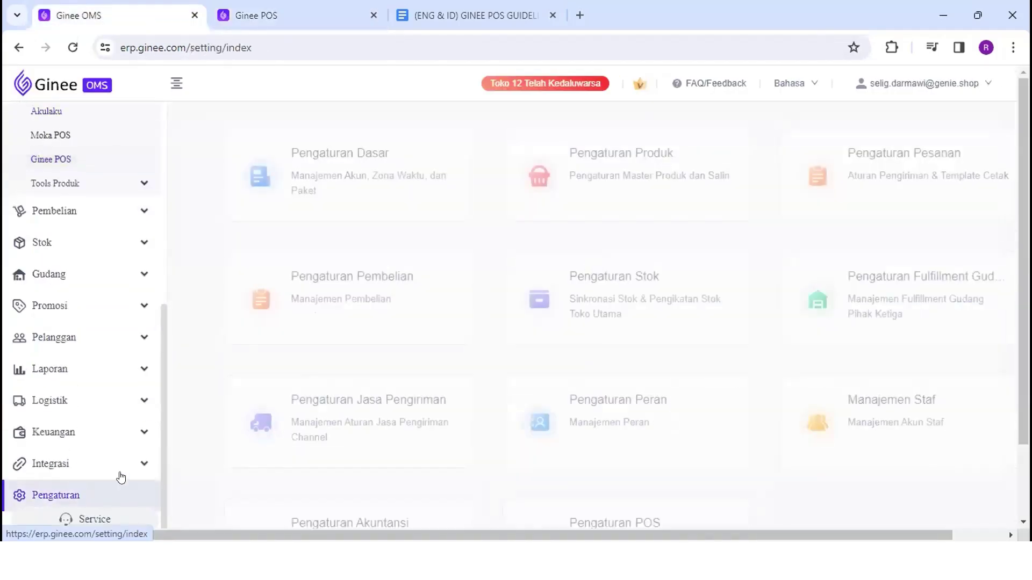
scroll(354, 422, down, 3)
click(681, 422)
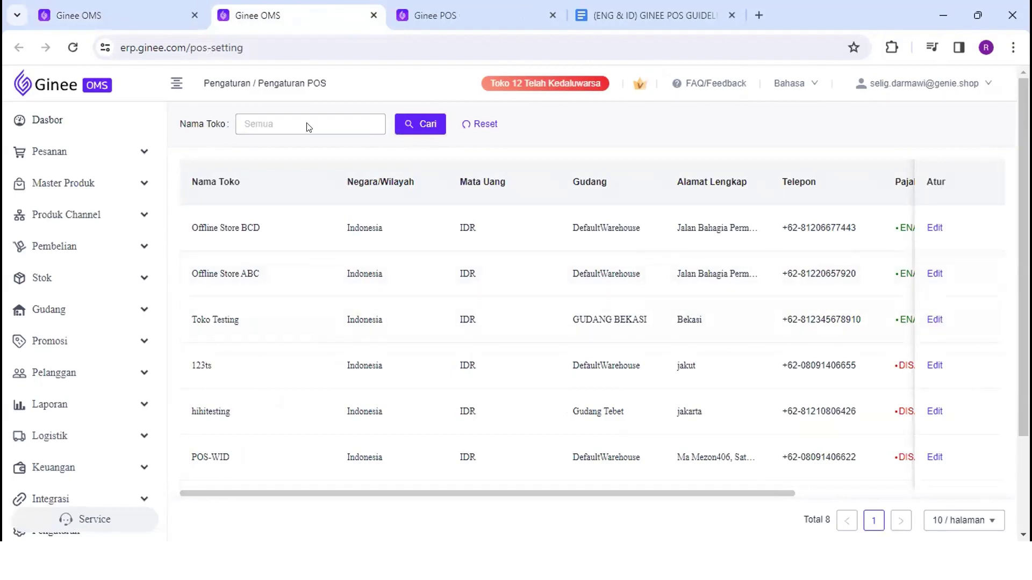
click(933, 319)
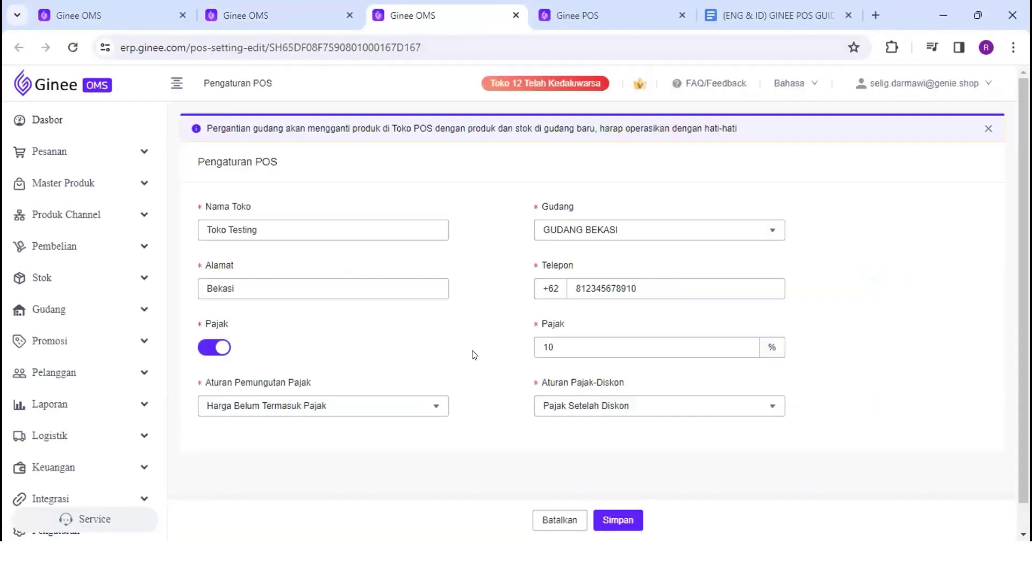
Inspect the 10% tax collection and tax-after-discount rule options without changing them
click(311, 407)
click(379, 369)
click(578, 405)
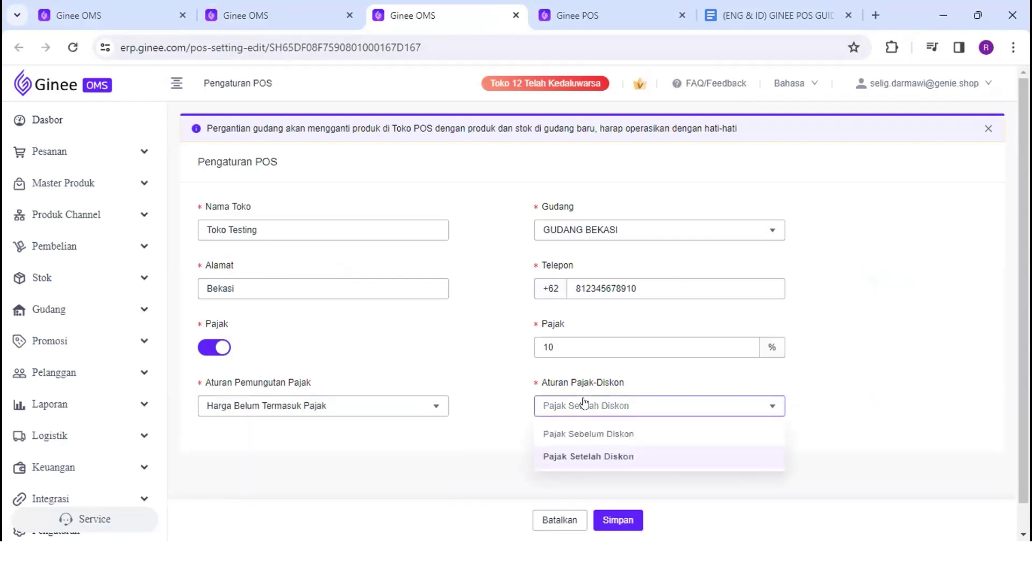
click(532, 367)
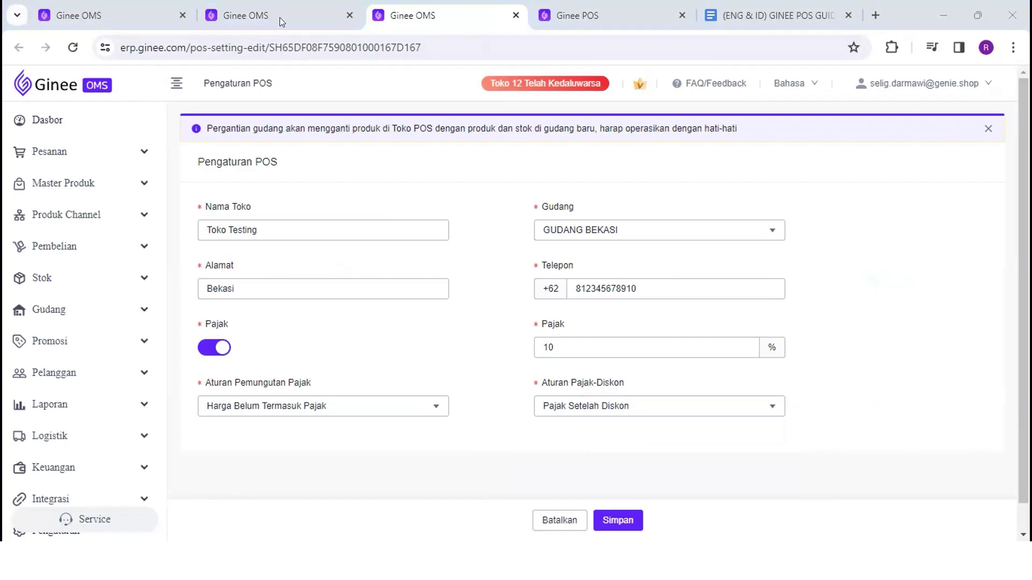
click(578, 15)
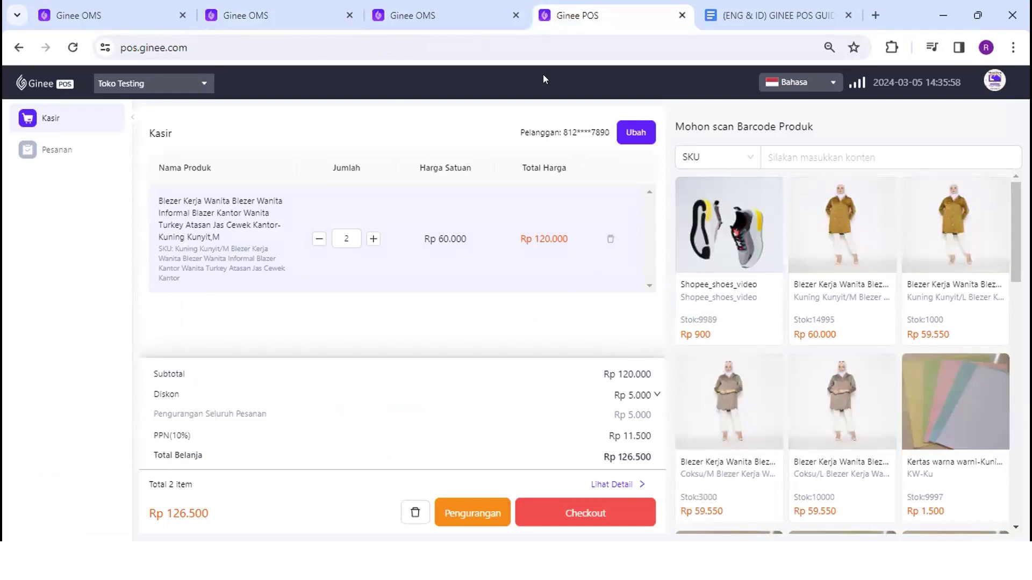
Back on the Kasir page, highlight PPN Rp 11.500 and the Rp 126.500 grand total
key(ctrl+shift+Tab)
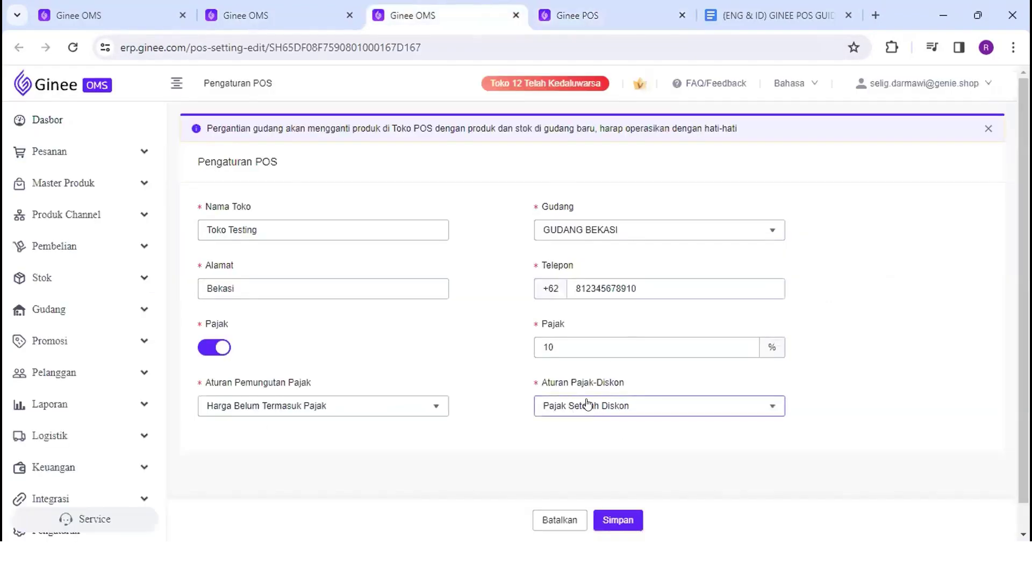
click(578, 17)
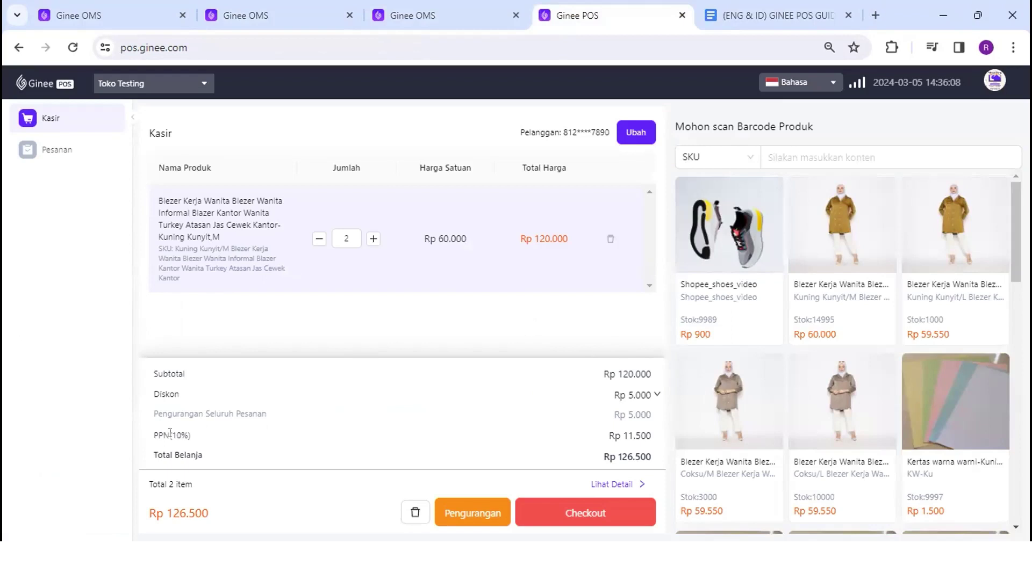
drag(654, 436, 608, 429)
click(622, 444)
drag(594, 461, 655, 457)
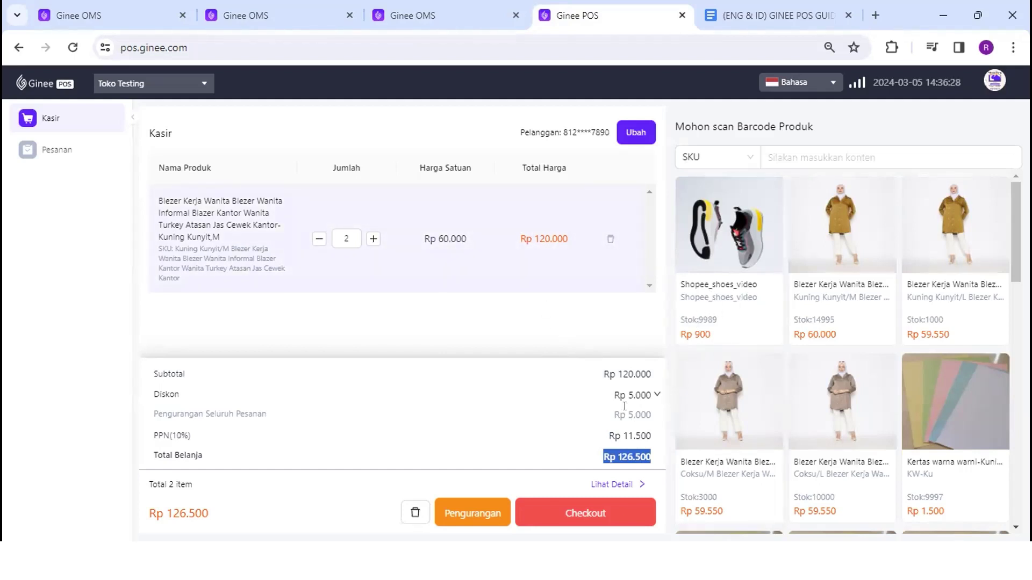
Replace the blazer in the cart with two Shopee_shoes_video items
click(610, 240)
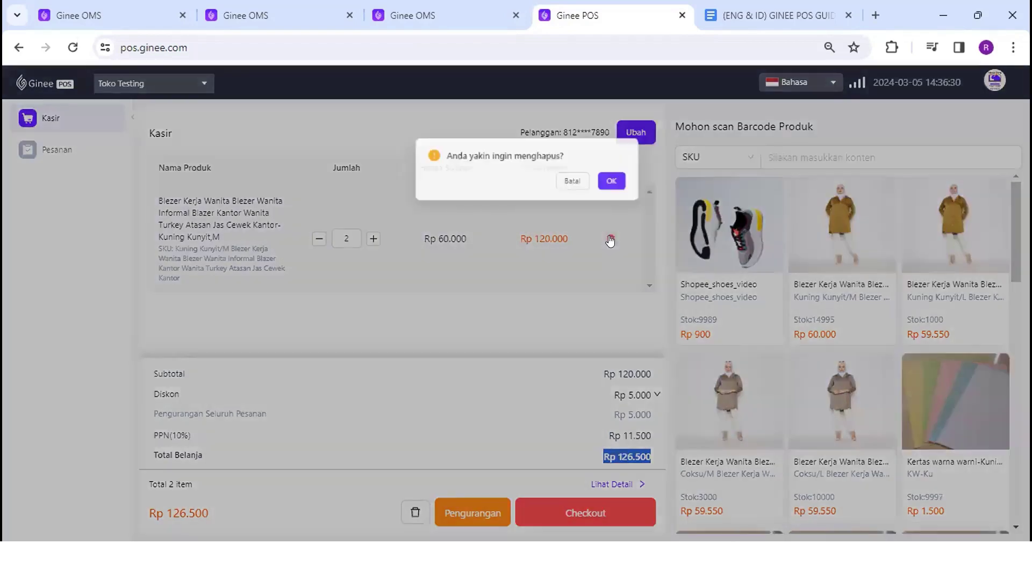
click(611, 181)
click(730, 259)
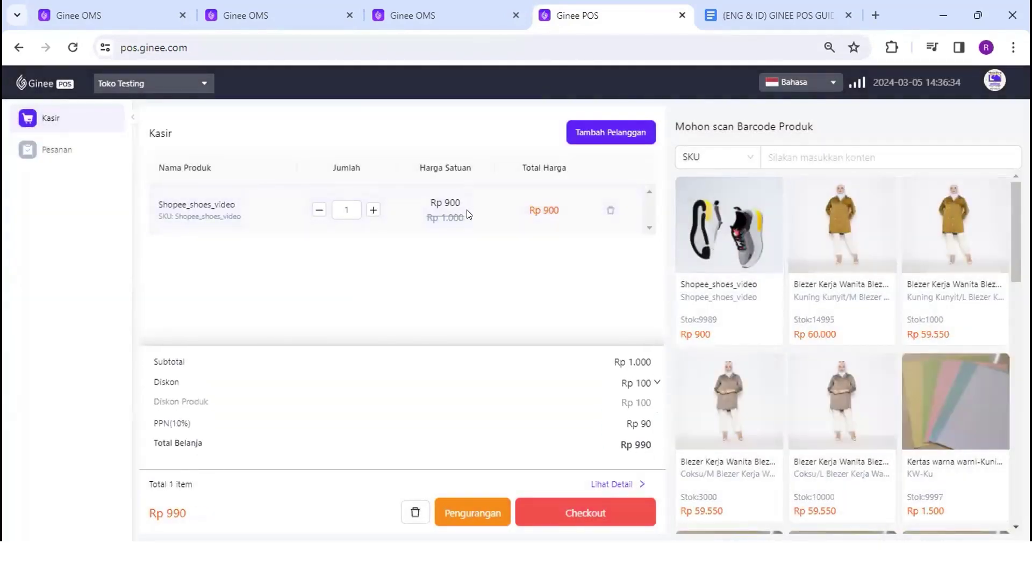
click(373, 210)
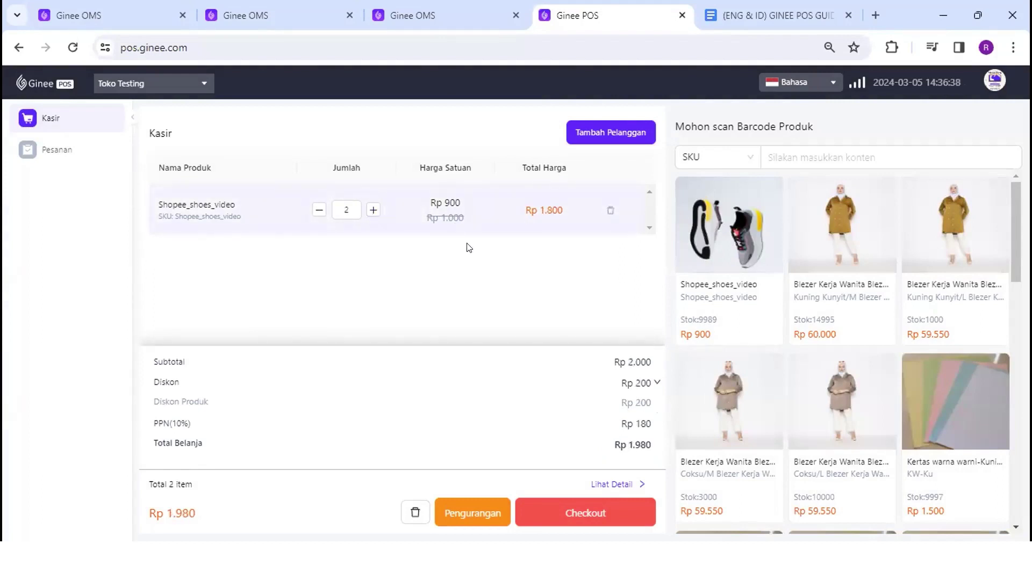
Review the shoe pricing: Rp 1.000 original, 900 unit price, 180 PPN, 1.800 item total
drag(419, 215, 445, 197)
drag(654, 358, 623, 358)
click(452, 200)
double_click(452, 201)
click(634, 385)
double_click(647, 420)
double_click(549, 210)
click(449, 14)
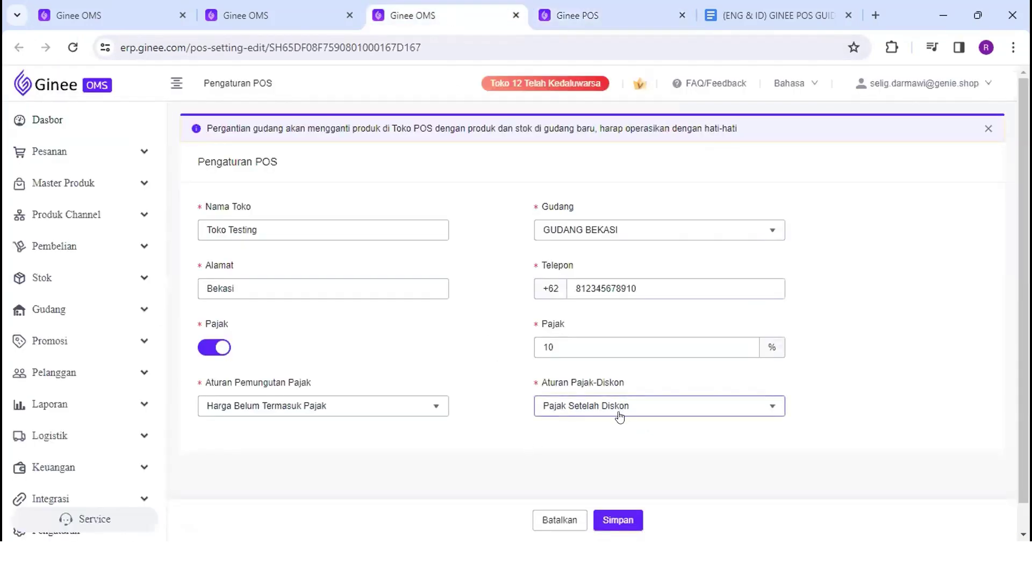
On the cashier, highlight the 1.800 item total, 180 PPN and 1.980 grand total
click(593, 13)
double_click(549, 202)
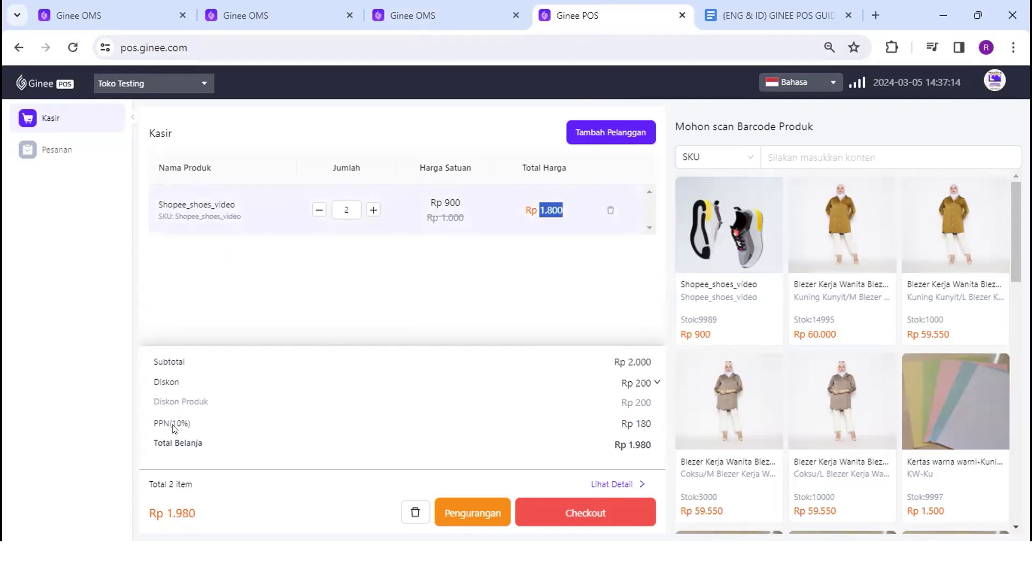
drag(647, 416, 633, 417)
drag(624, 442, 648, 433)
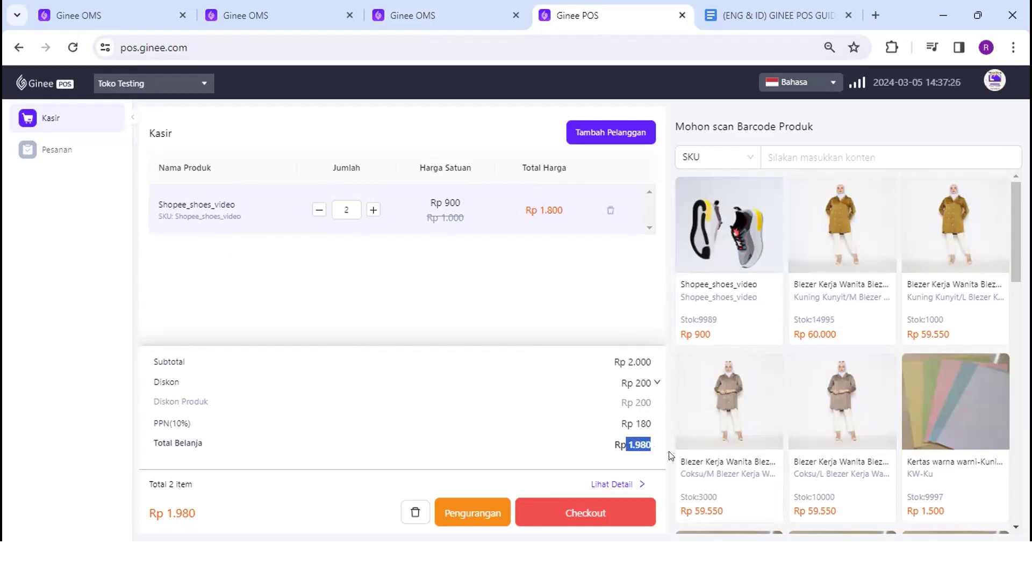
Set Toko Testing's Aturan Pajak-Diskon to Pajak Sebelum Diskon and save it
click(425, 15)
click(624, 407)
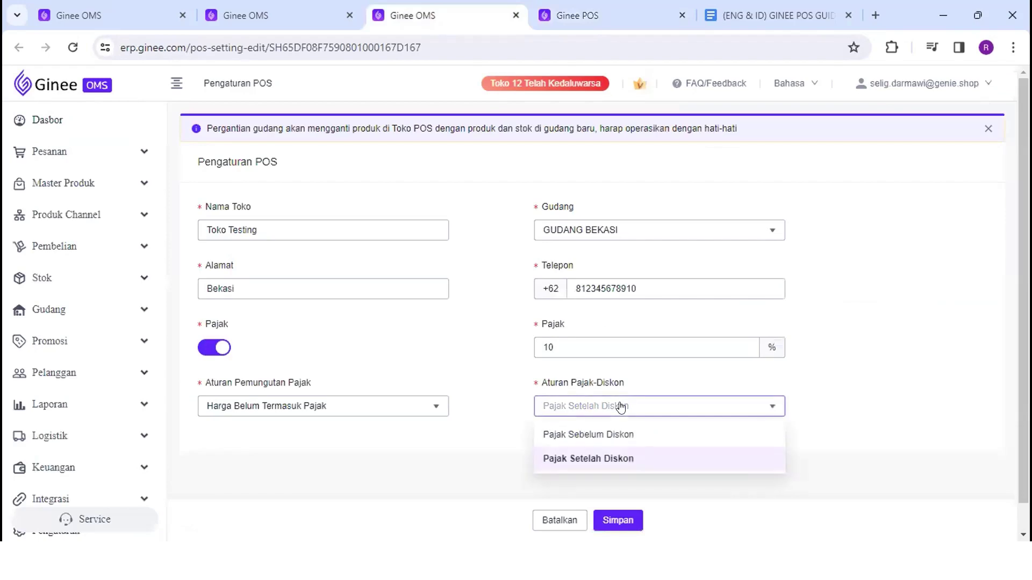
click(562, 435)
click(617, 520)
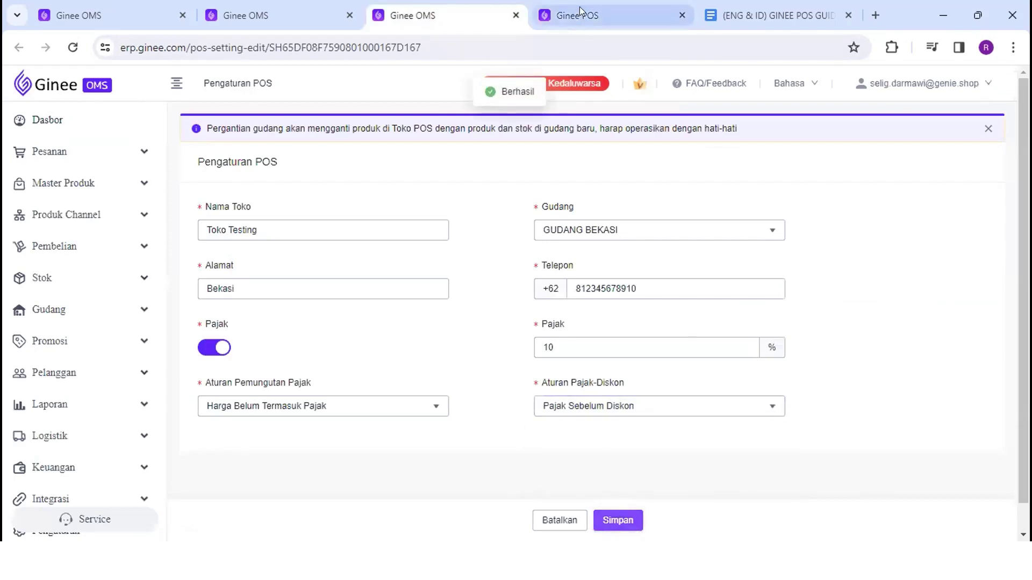
click(580, 15)
click(581, 12)
click(473, 23)
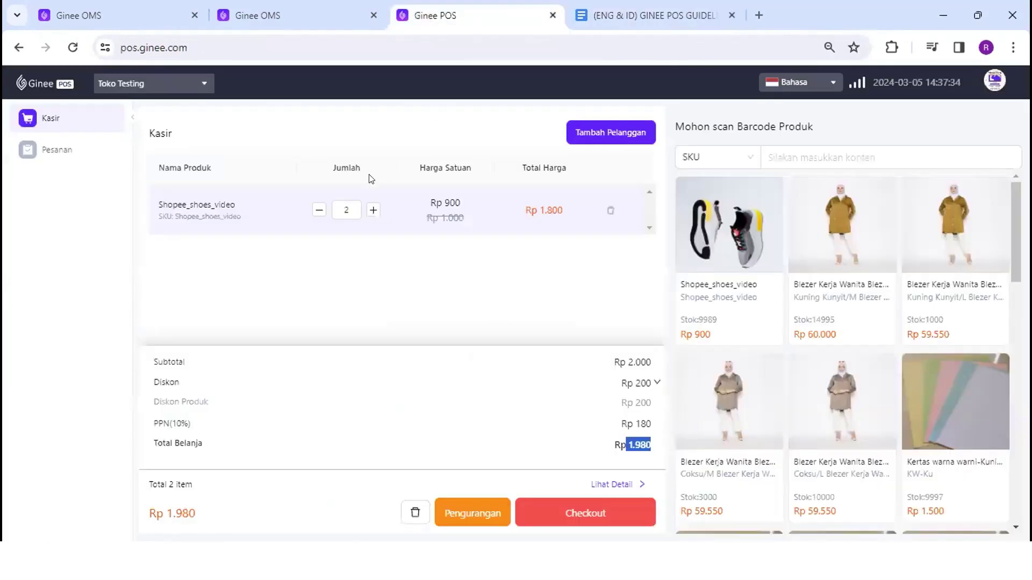
Reload the cashier, view its price breakdown, and open Toko Testing's Edit page in Ginee OMS
click(73, 47)
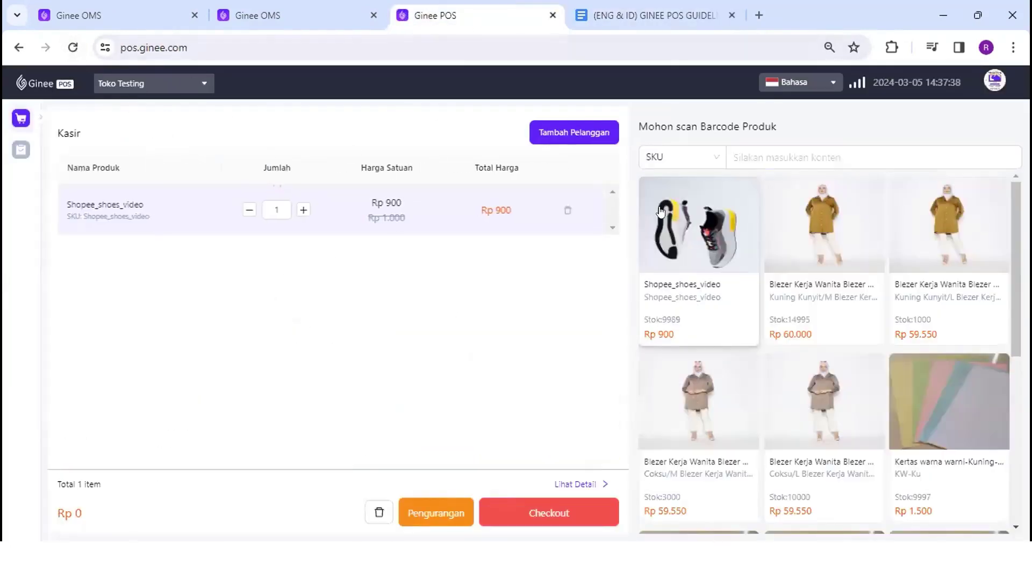
click(581, 484)
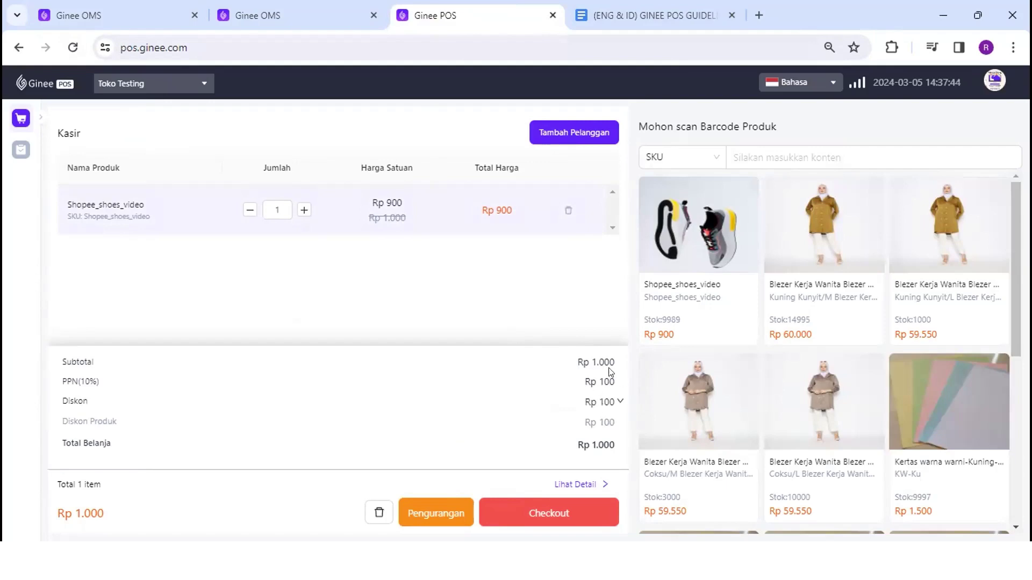
click(296, 18)
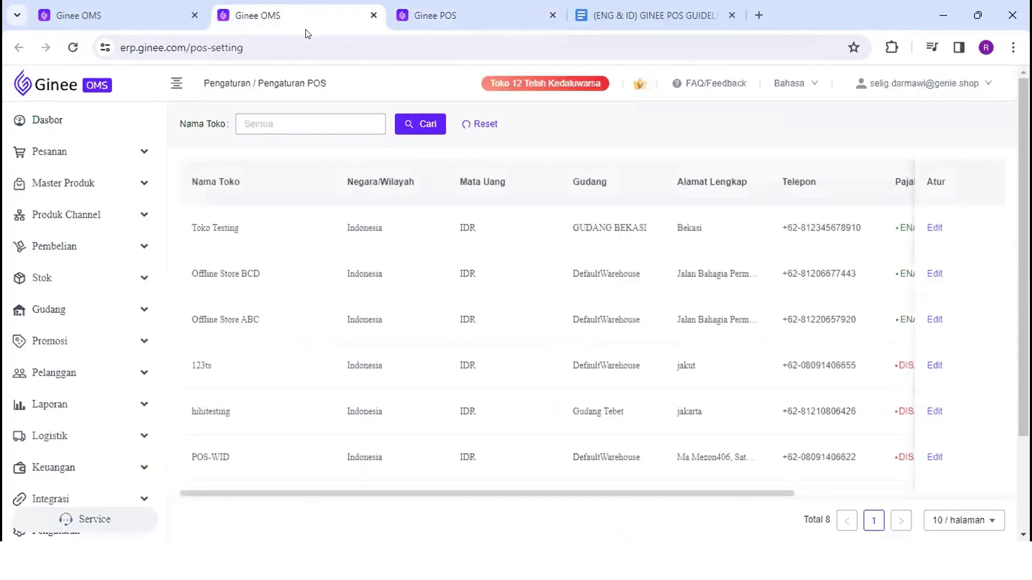
click(935, 227)
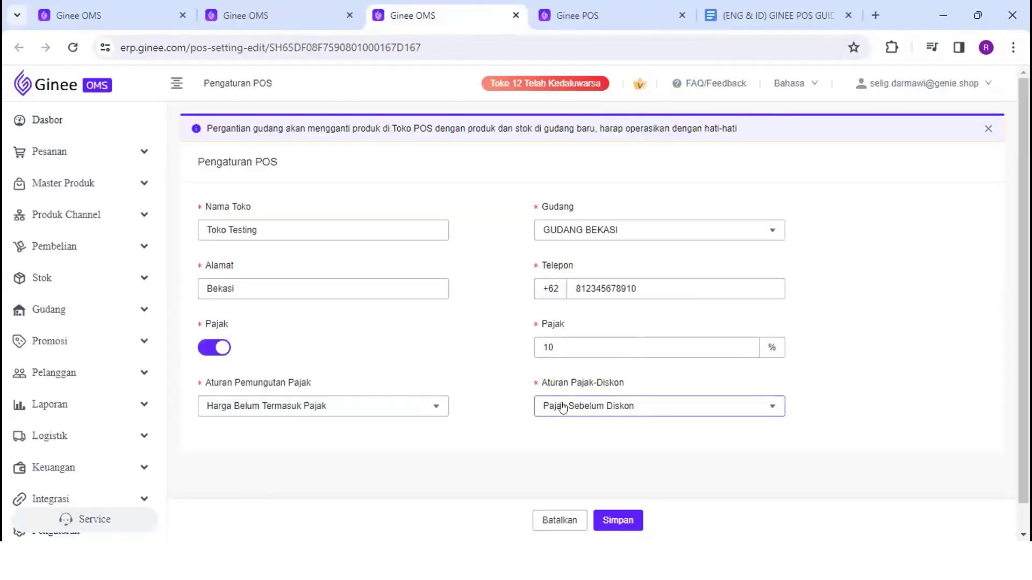
click(633, 12)
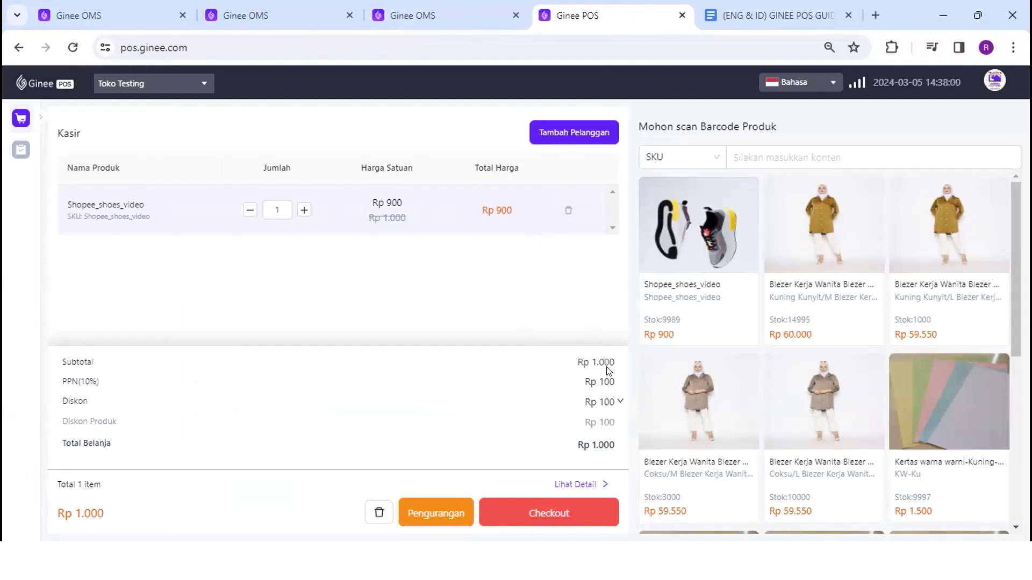
Raise Shopee_shoes_video to 2 and check the Rp 2.000 subtotal, Rp 200 discount, Rp 200 PPN and total
click(304, 210)
drag(617, 363, 590, 357)
drag(618, 425, 597, 422)
drag(617, 383, 590, 357)
drag(618, 382, 598, 372)
drag(619, 448, 575, 439)
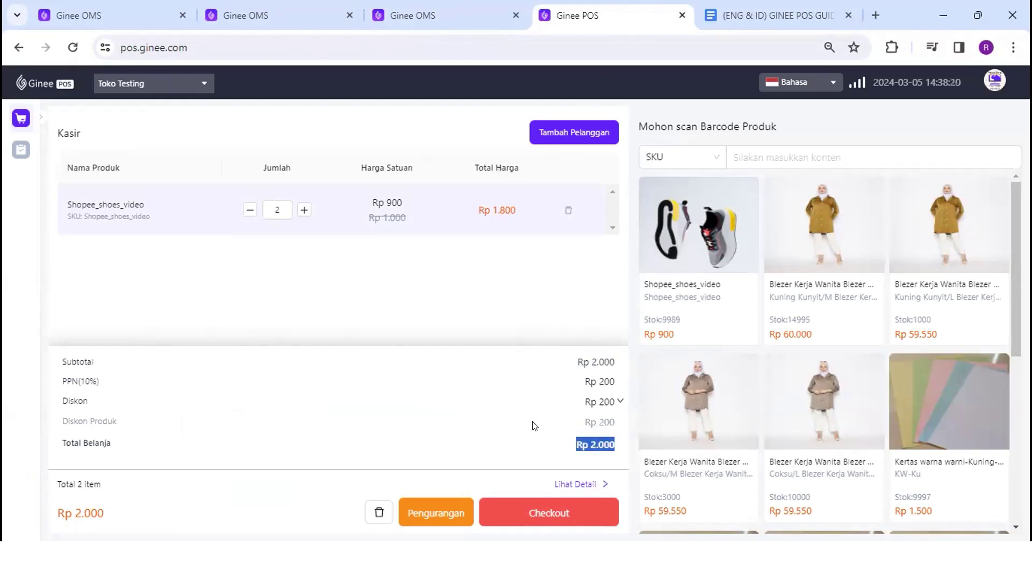
click(466, 13)
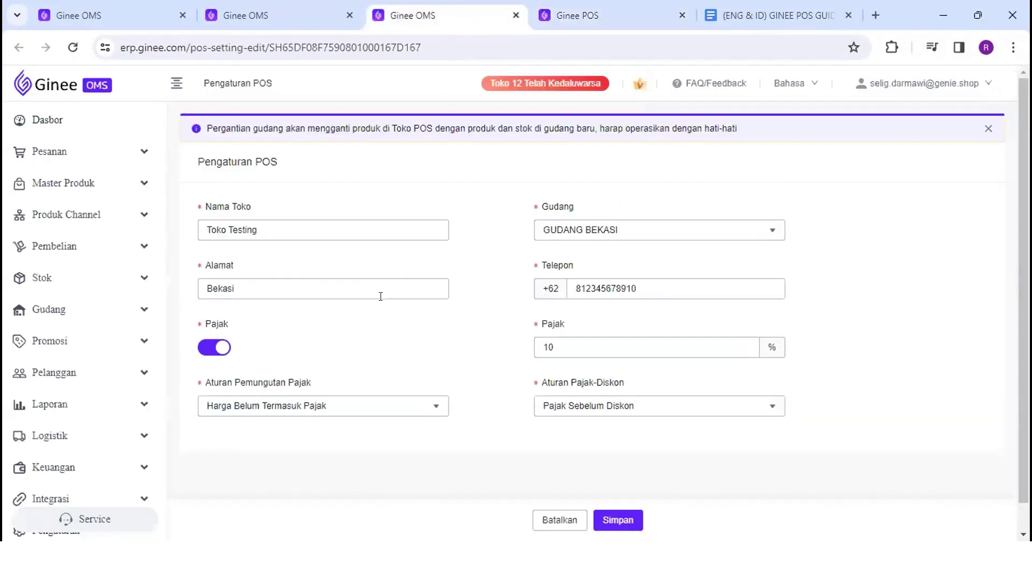
click(337, 407)
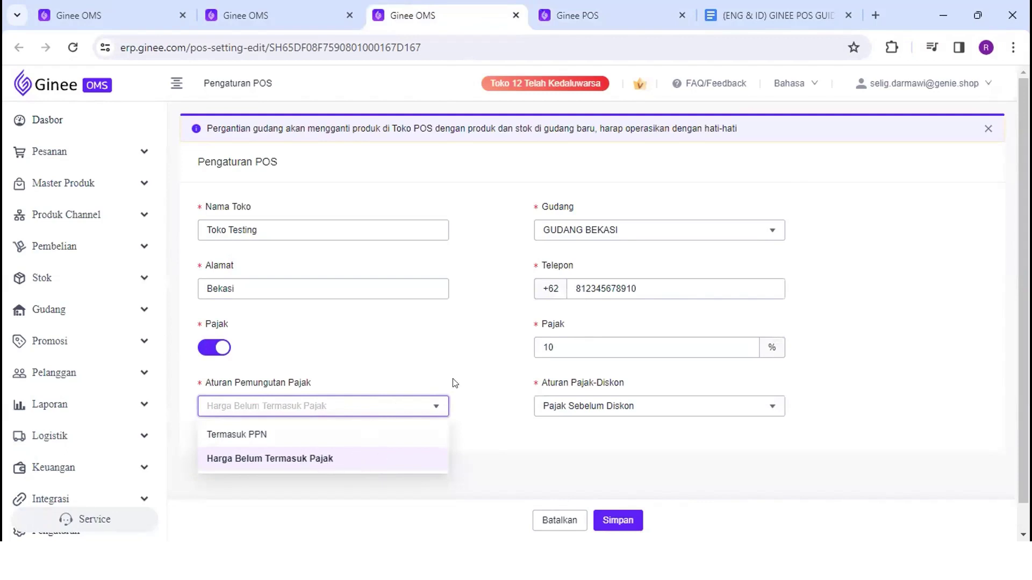
click(563, 407)
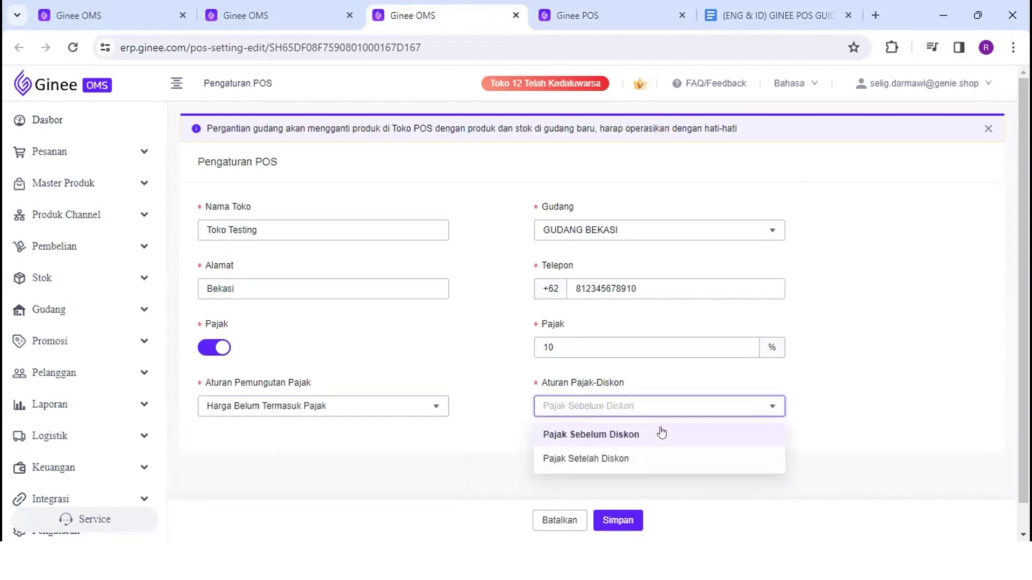
click(560, 15)
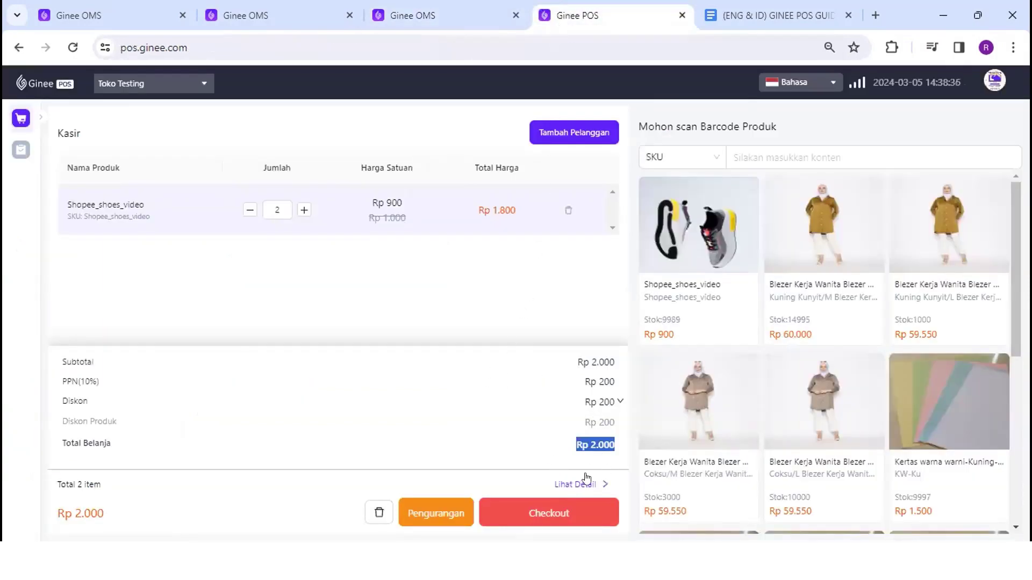
Start checkout and try Uang Tunai with 5000 received, giving Rp 3.000 change
click(579, 483)
click(554, 511)
click(562, 511)
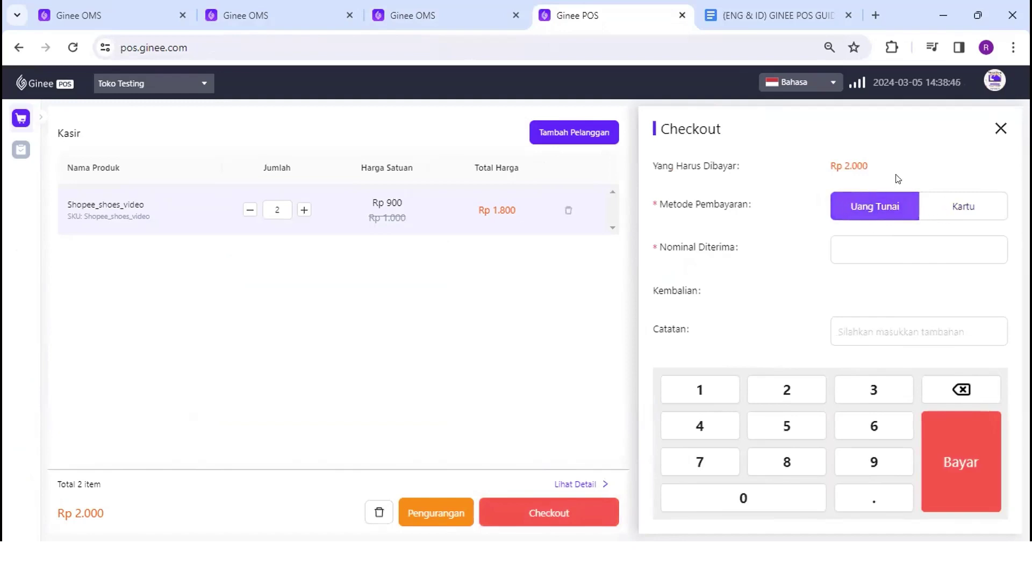
click(925, 209)
click(853, 205)
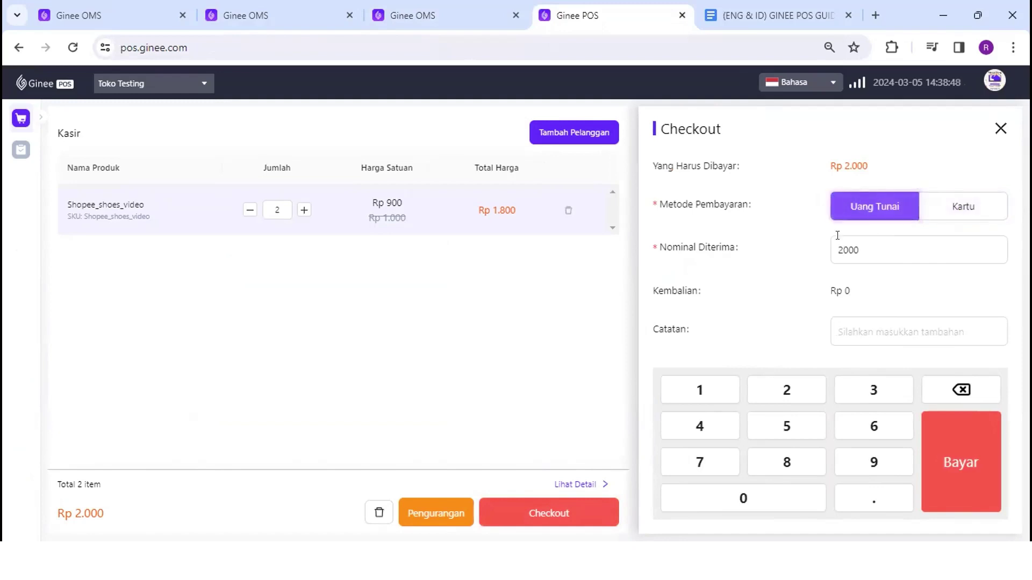
drag(860, 249, 833, 240)
double_click(856, 250)
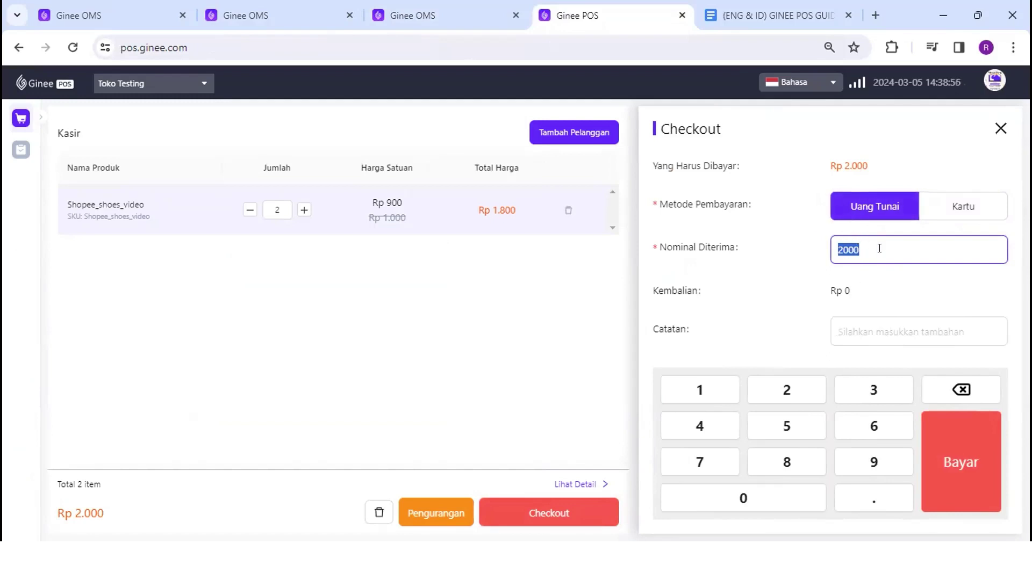
click(853, 248)
key(Delete)
text(5)
drag(871, 290, 829, 291)
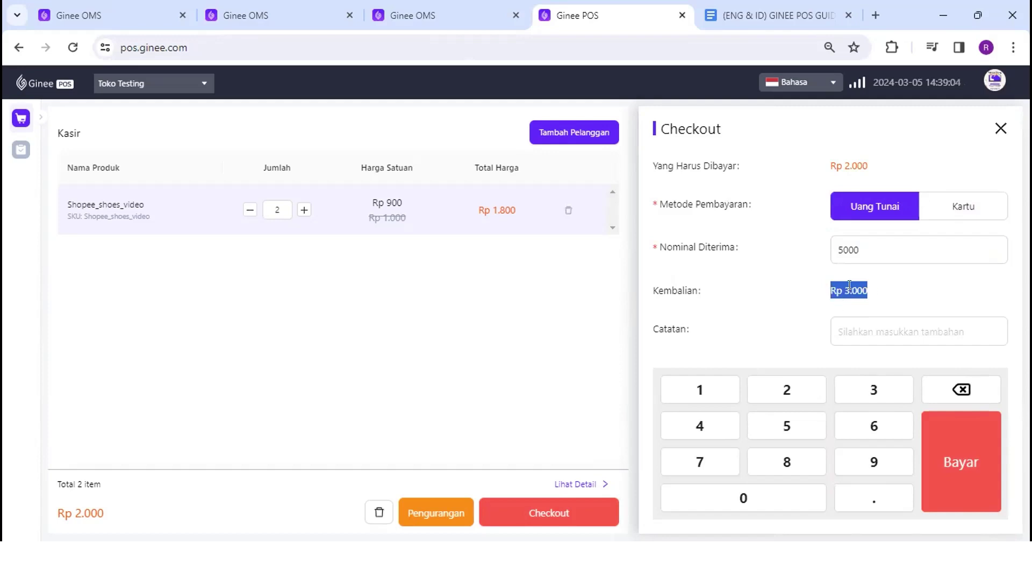
Switch to Kartu and check the Rp 2.000 due against 2000 received and the notes field
click(938, 213)
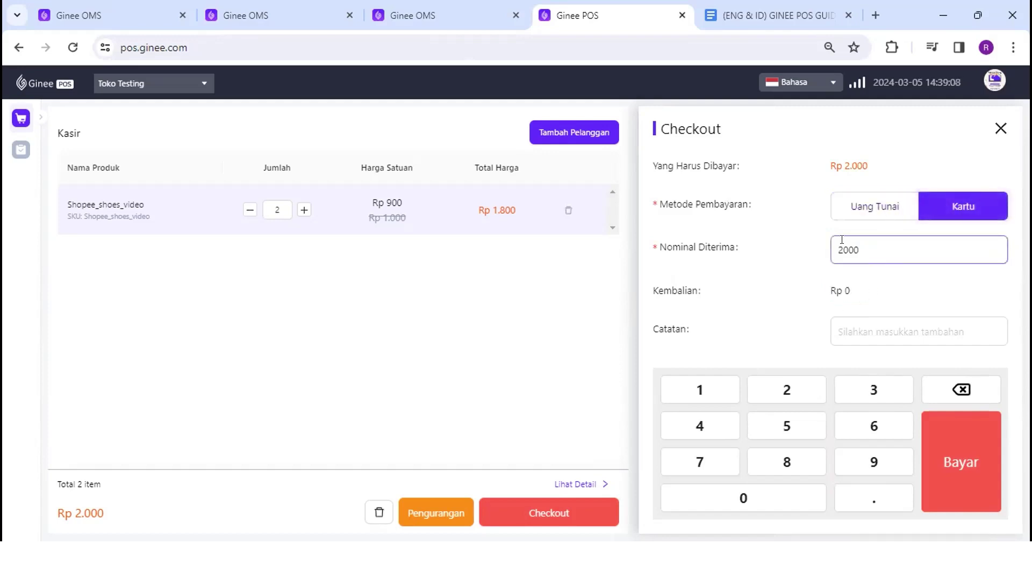
drag(838, 245, 869, 240)
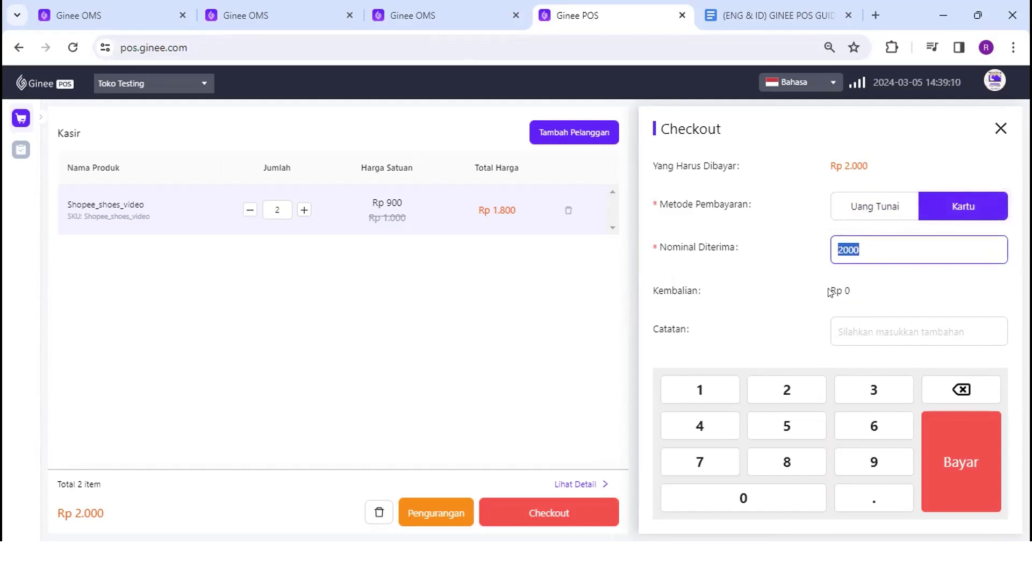
click(594, 484)
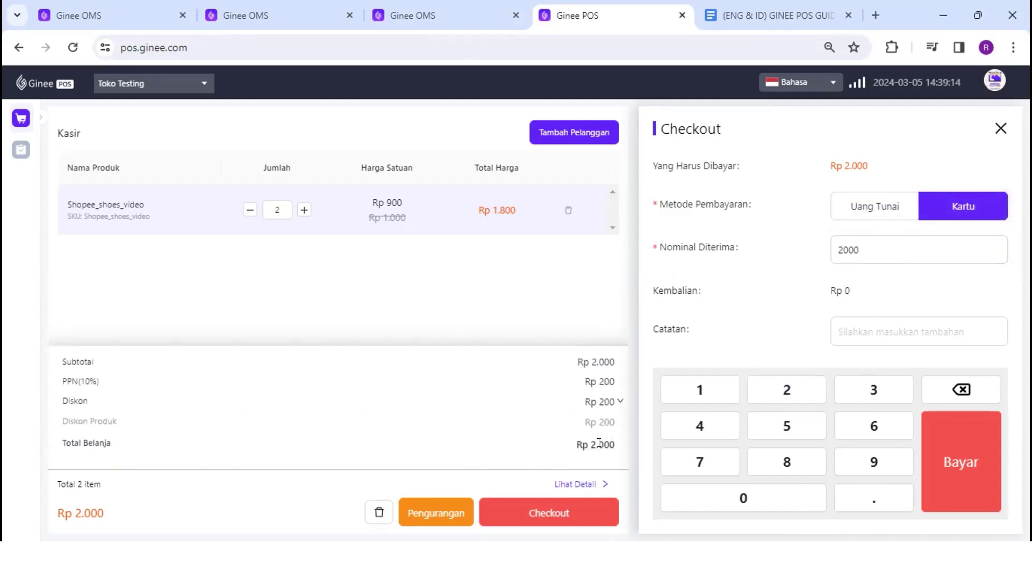
drag(868, 165, 806, 167)
click(855, 250)
double_click(852, 251)
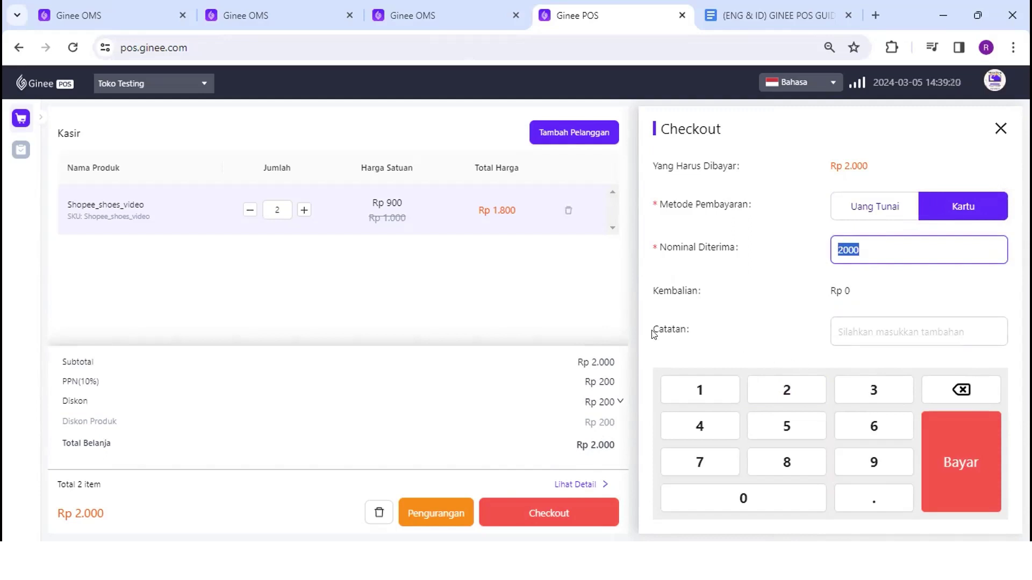
drag(653, 329, 684, 332)
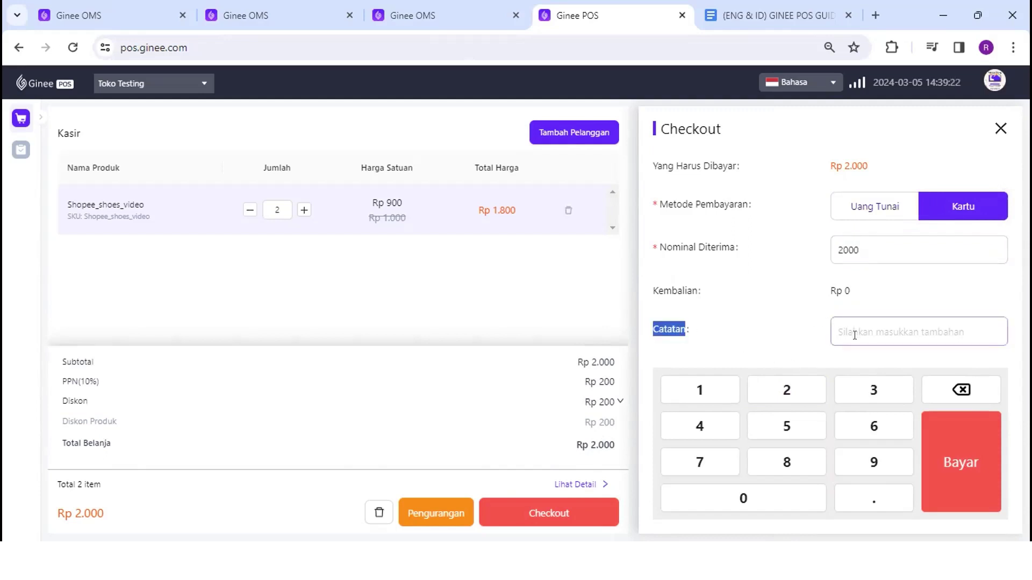
click(831, 320)
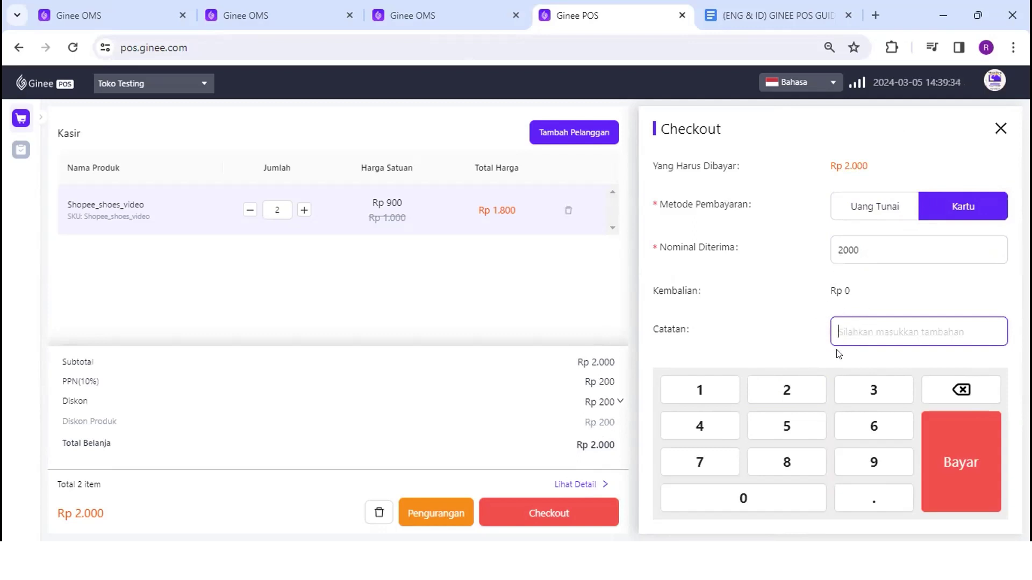
Settle on Kartu payment and press Bayar to pay the Rp 2.000 order
click(890, 203)
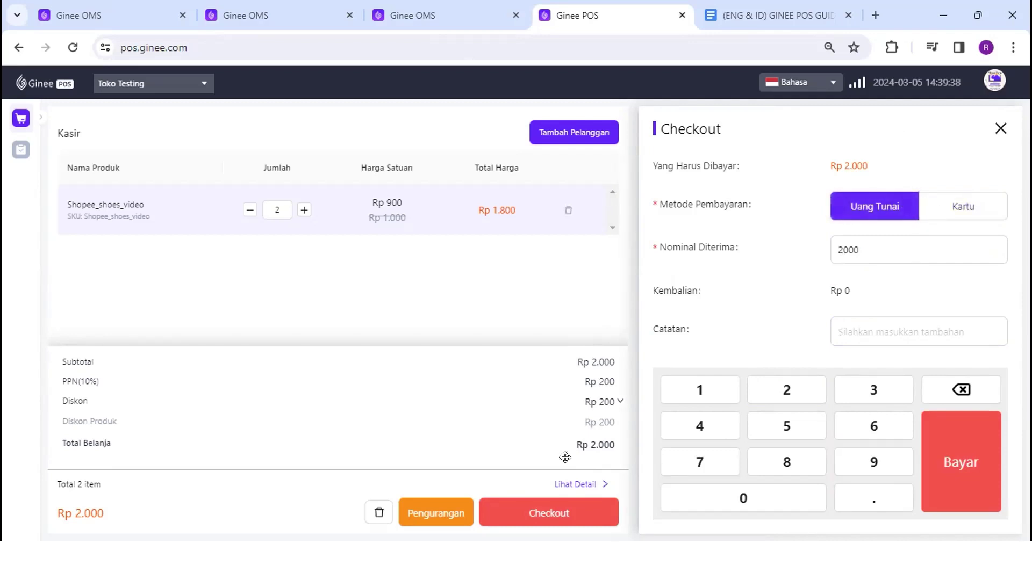
click(951, 209)
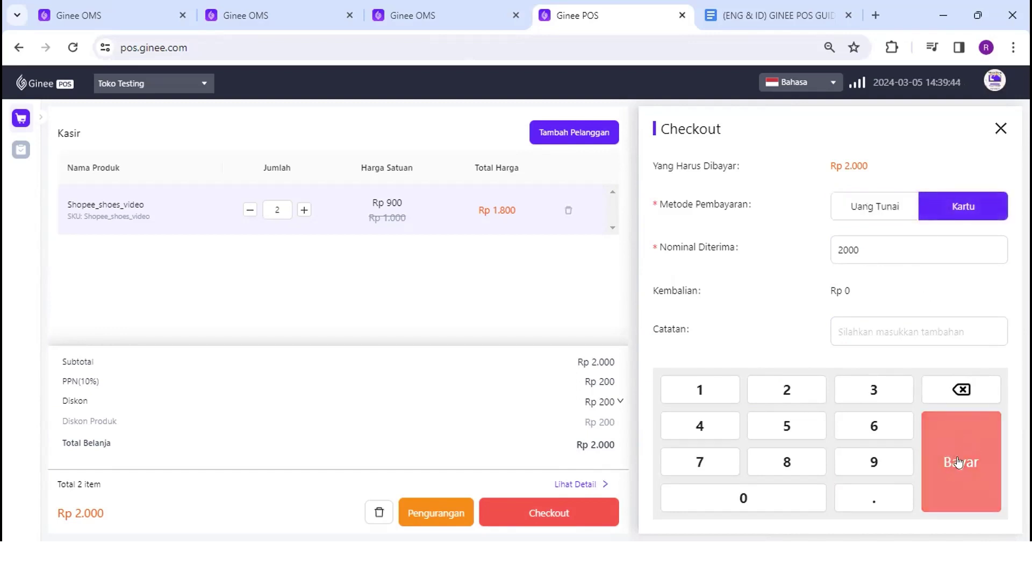
click(887, 204)
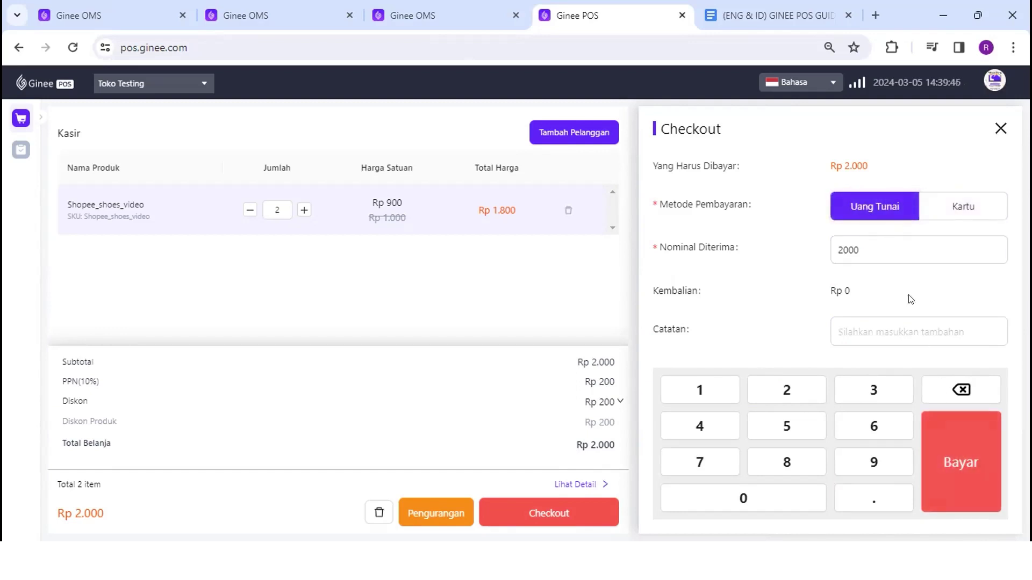
click(967, 205)
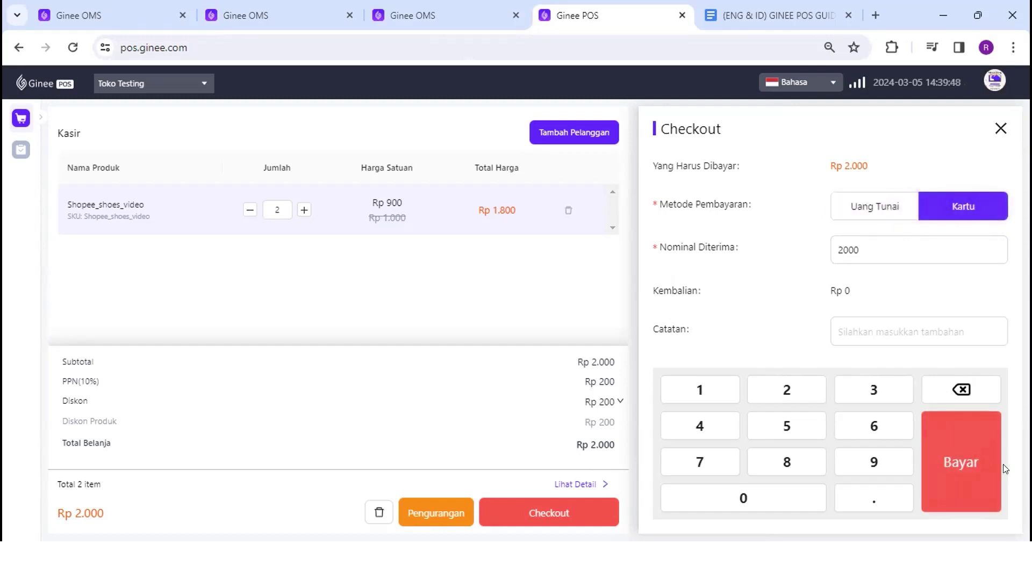
click(959, 461)
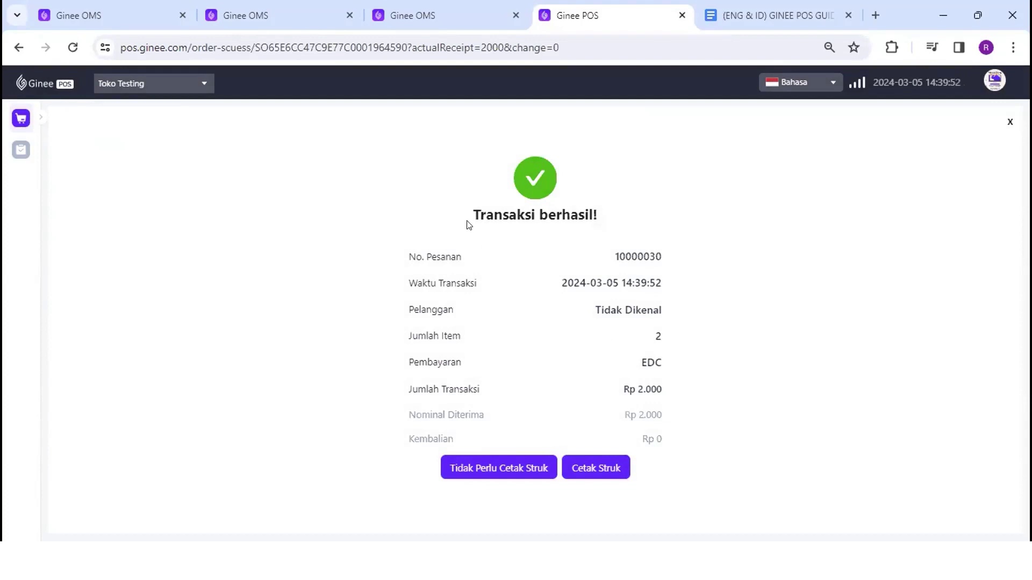
Check the Transaksi berhasil details (customer Tidak Dikenal, item count), then open Cetak Struk print preview
drag(467, 224, 598, 215)
click(560, 204)
double_click(411, 309)
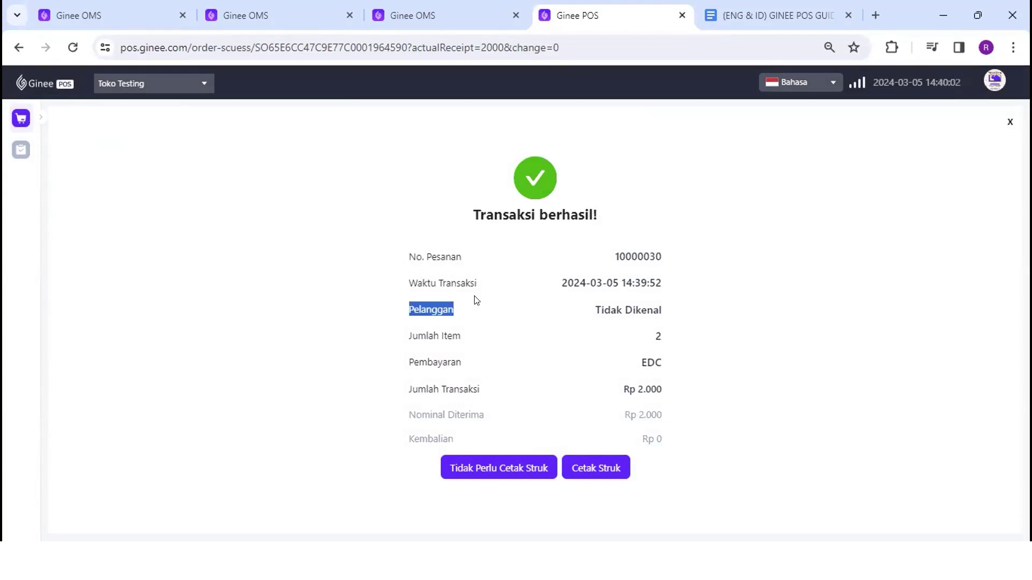
drag(668, 310, 587, 309)
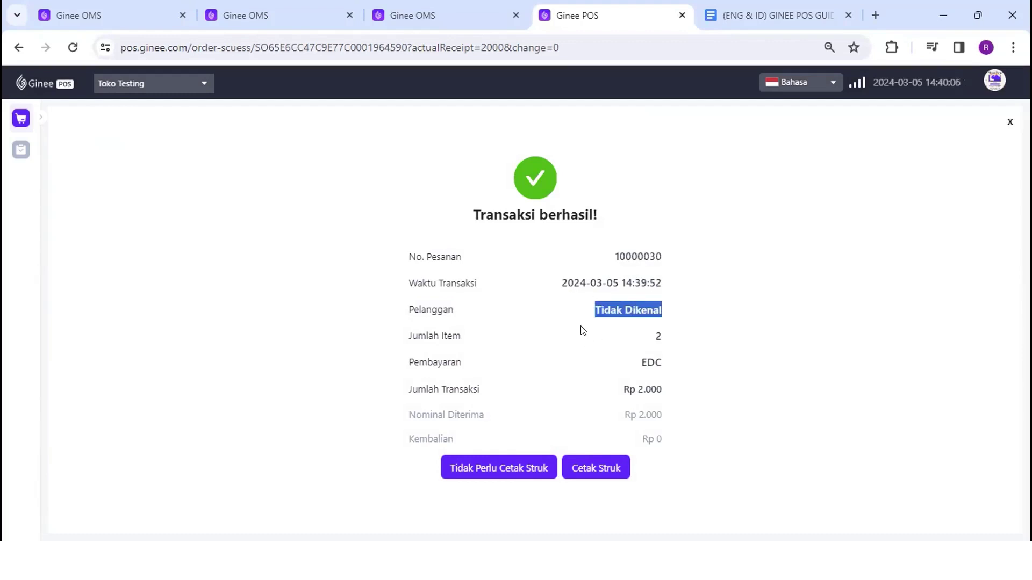
drag(411, 336, 480, 338)
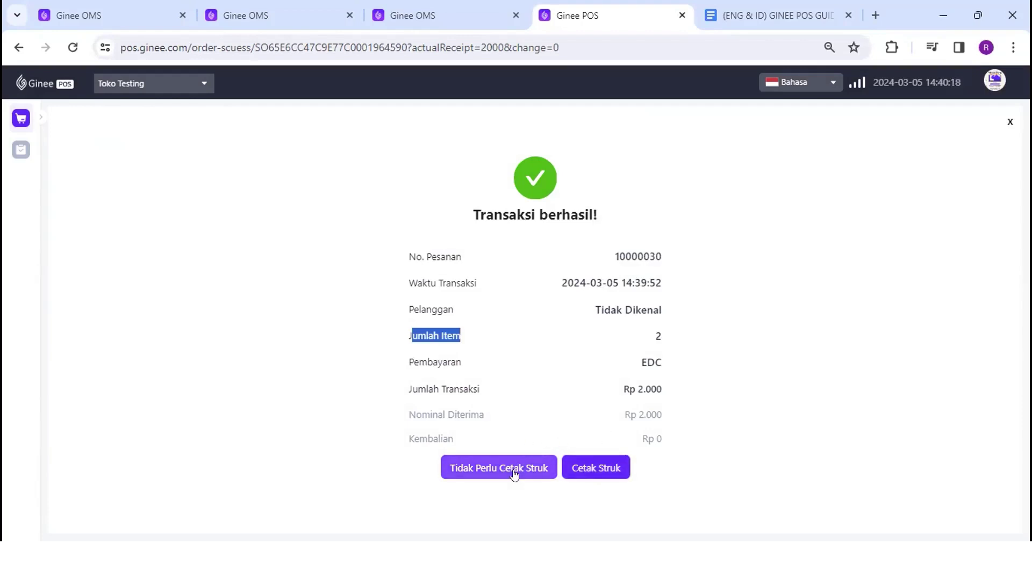
click(590, 472)
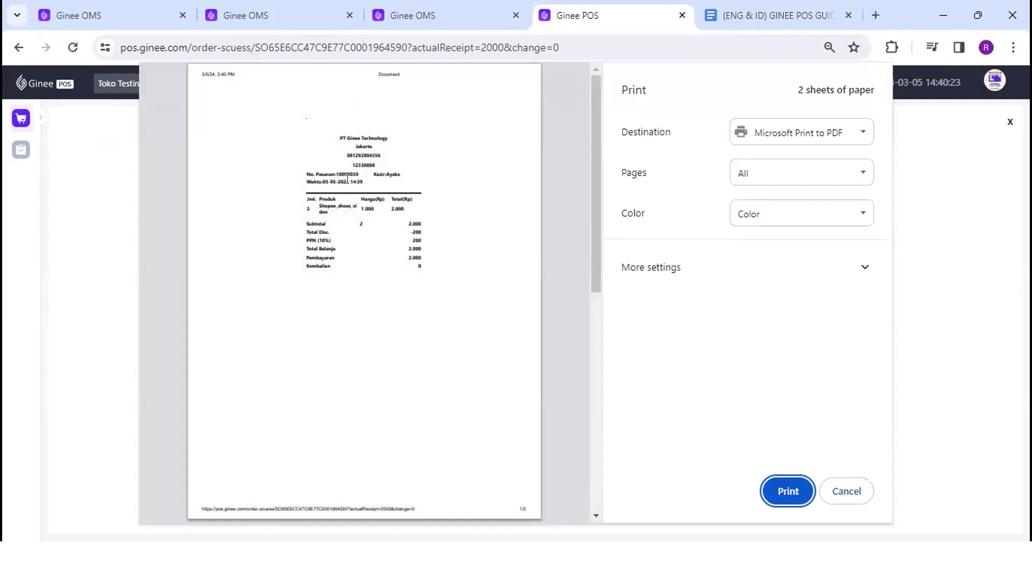
click(409, 15)
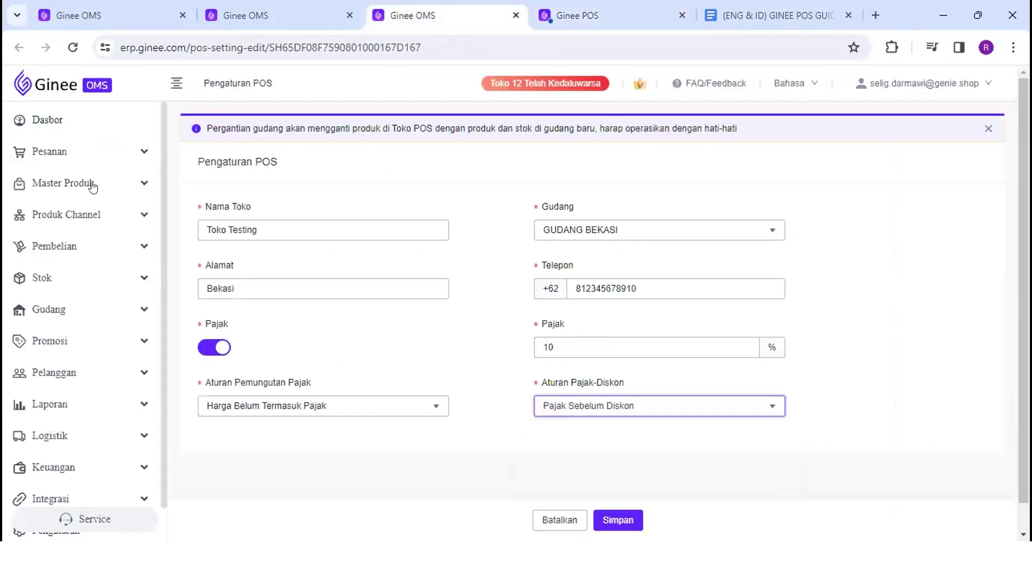
mouse_move(880, 90)
click(884, 136)
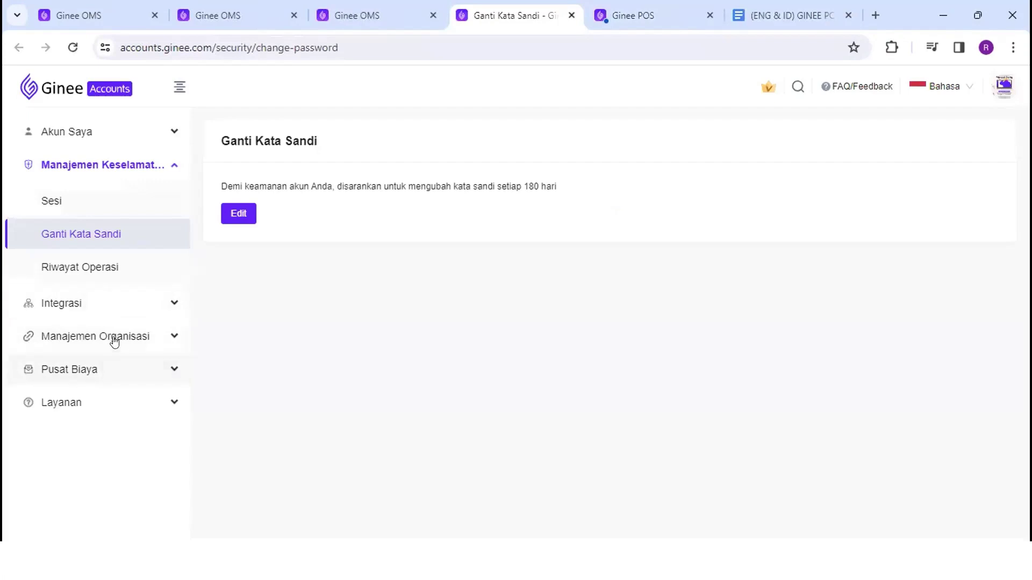
click(115, 337)
click(103, 269)
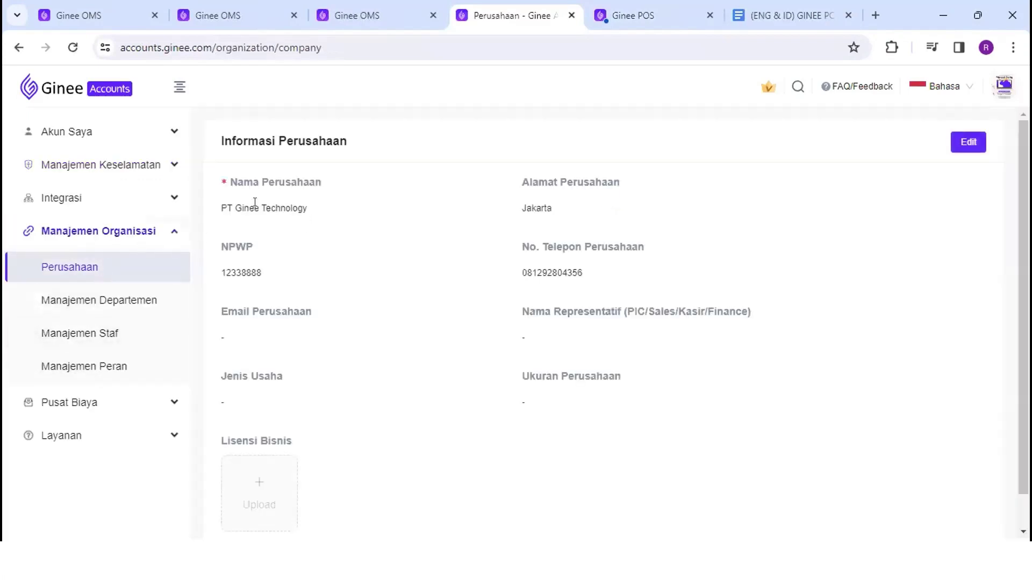
click(664, 14)
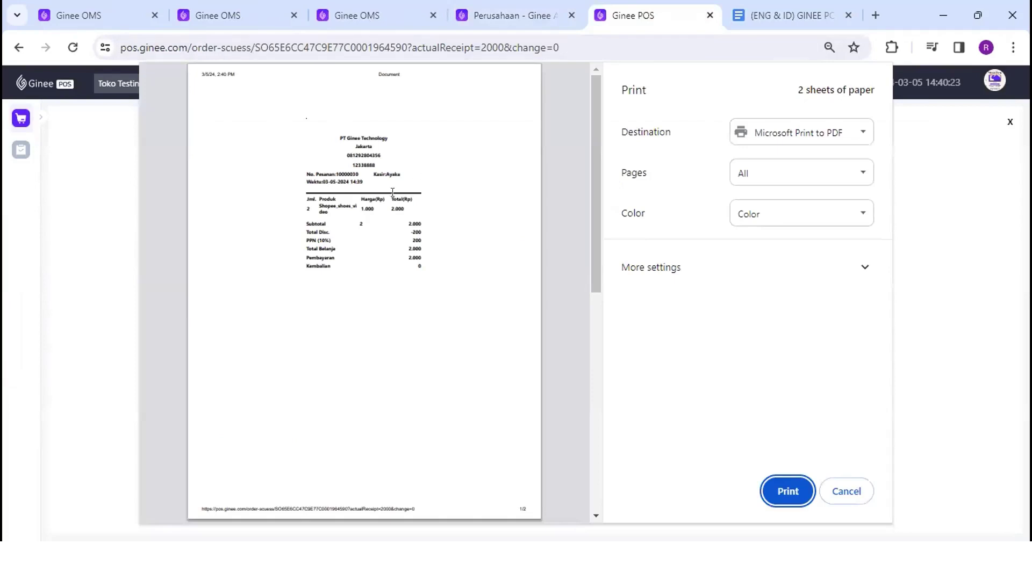
drag(345, 131, 383, 131)
click(386, 138)
double_click(369, 156)
key(ctrl+shift+Tab)
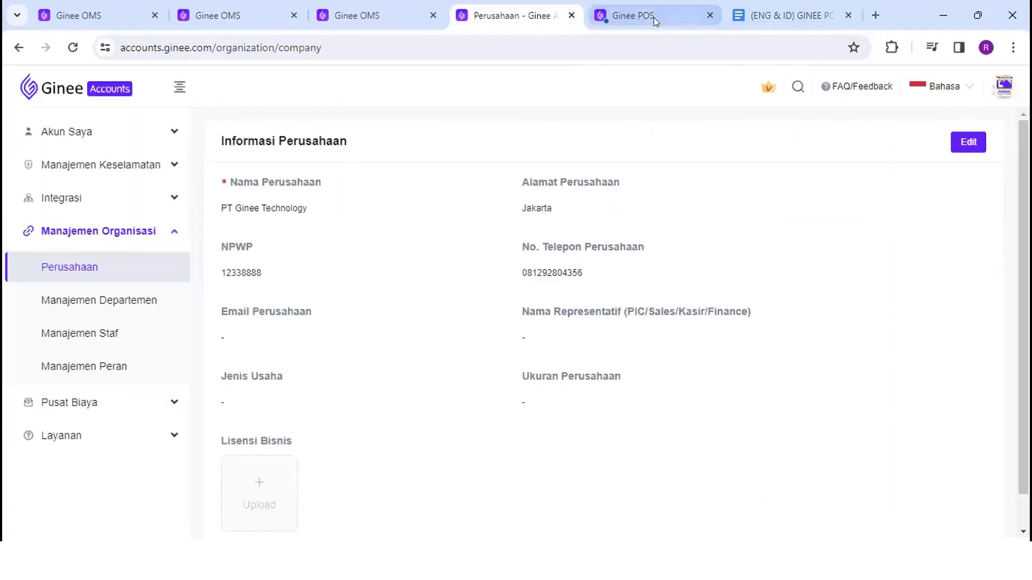
click(646, 18)
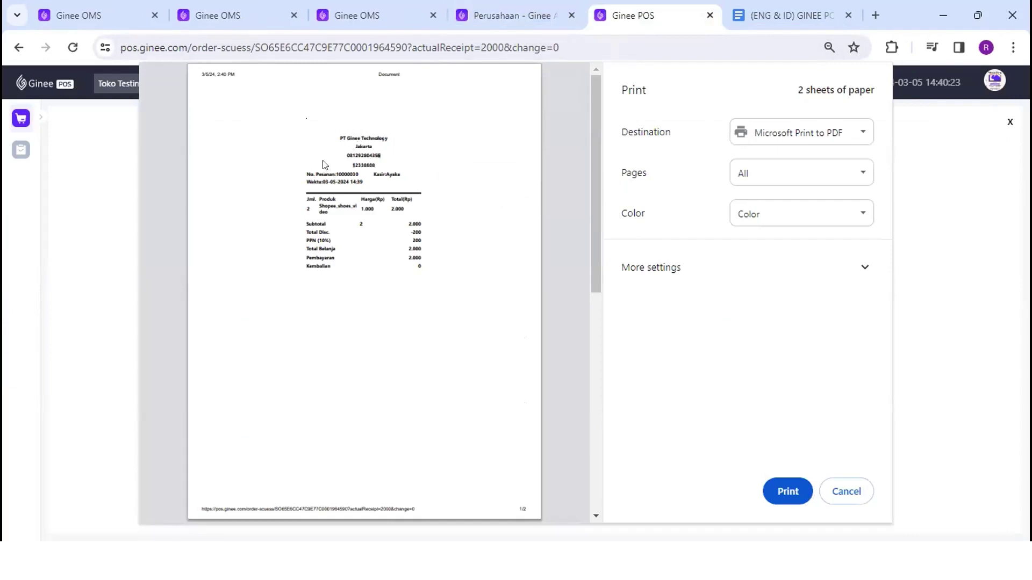
drag(305, 170, 399, 164)
Zoom into the receipt and check its Subtotal, Total Disc., PPN (10%) and Total Belanja lines
click(323, 178)
scroll(335, 237, up, 3)
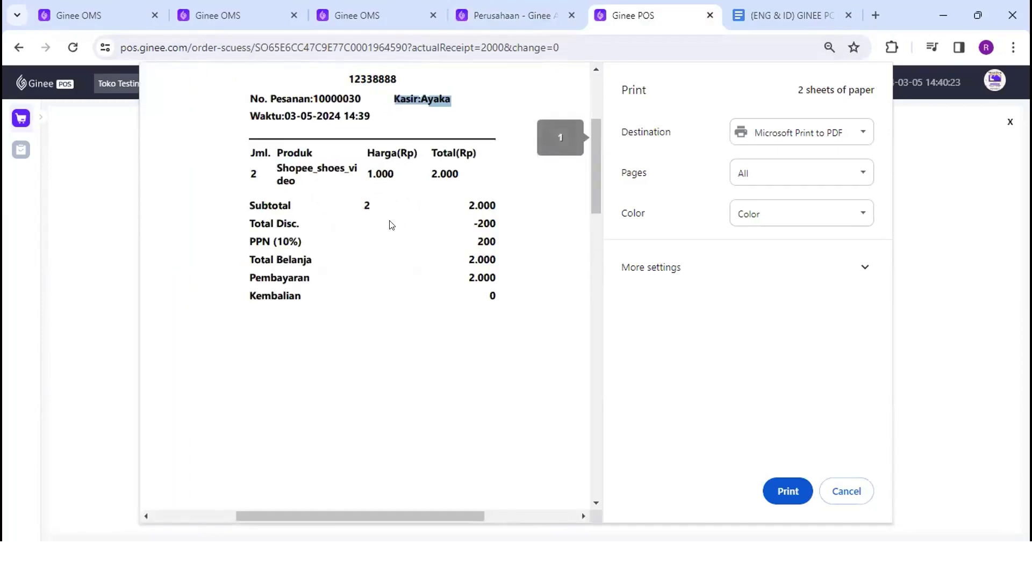
scroll(391, 225, up, 1)
scroll(391, 225, up, 1)
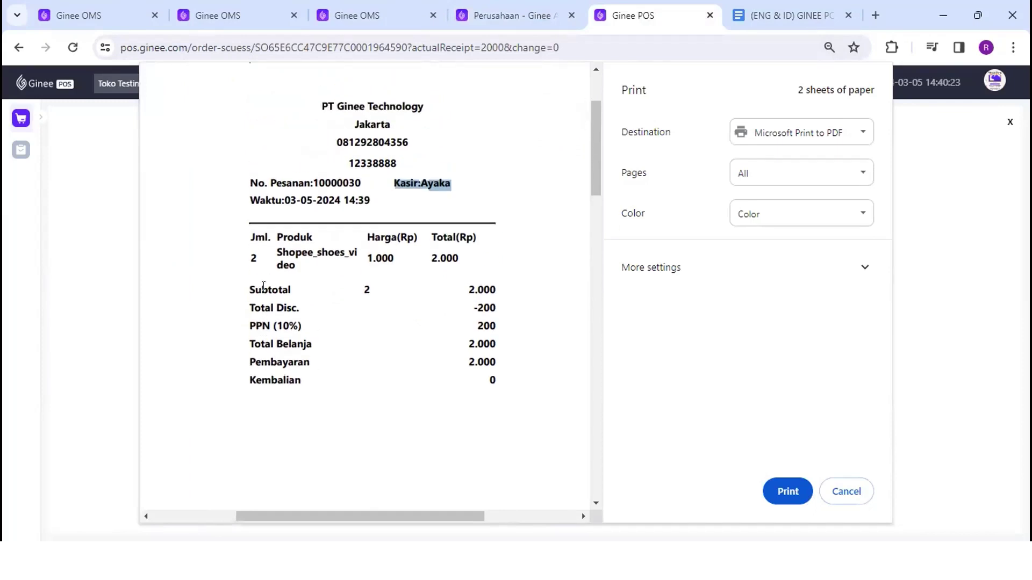
drag(243, 285, 296, 285)
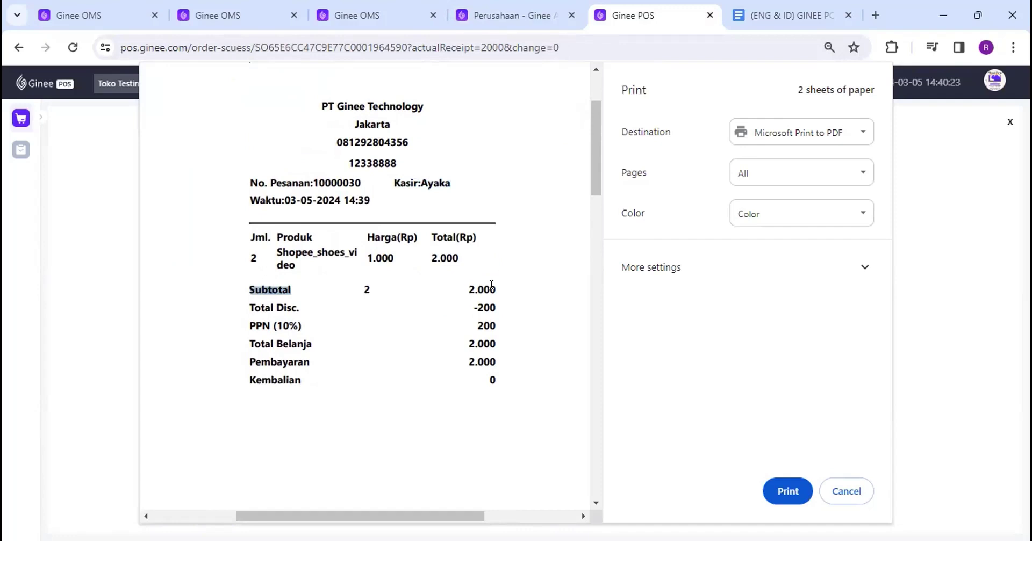
drag(251, 307, 299, 306)
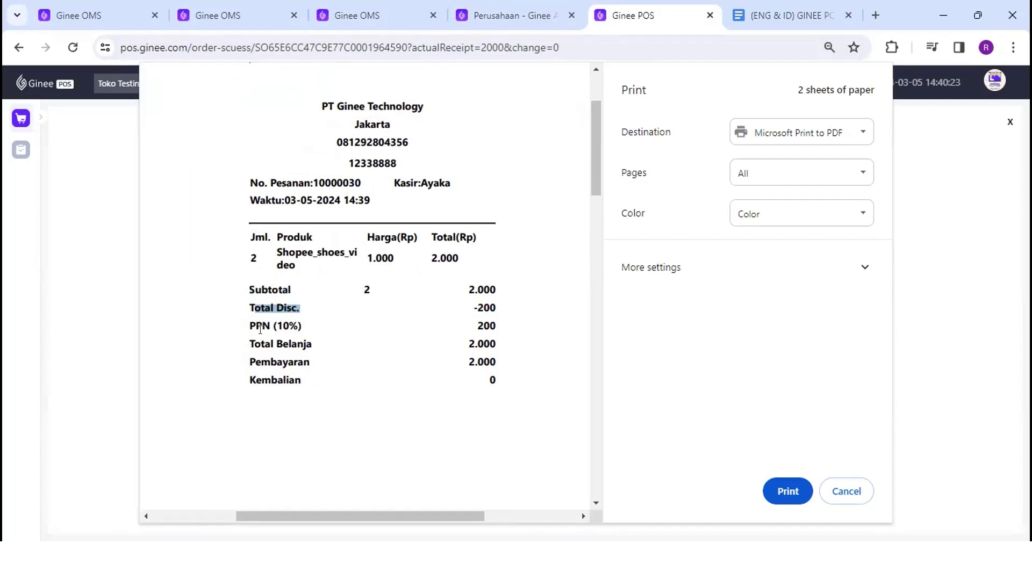
drag(250, 325, 300, 323)
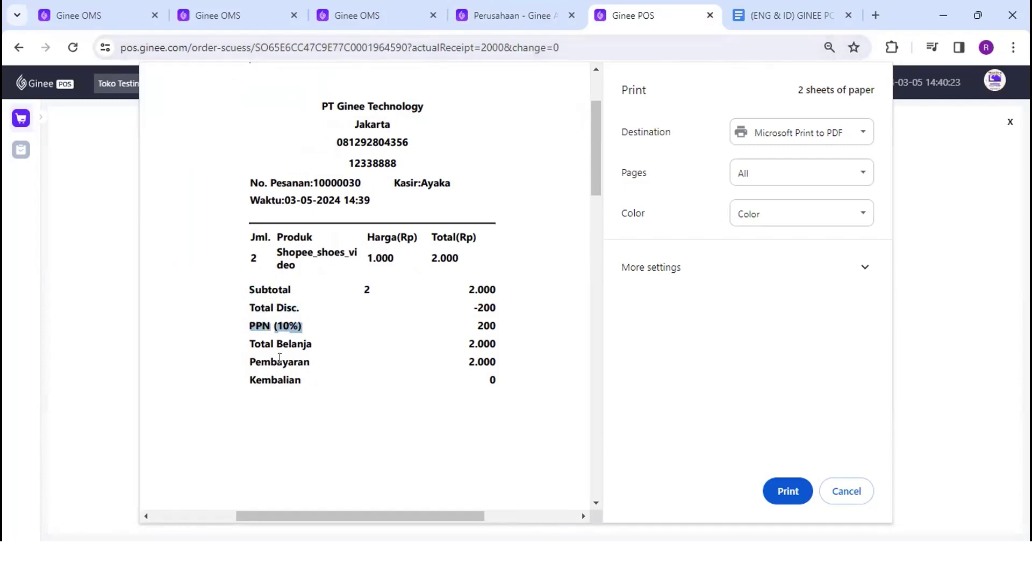
drag(248, 343, 310, 336)
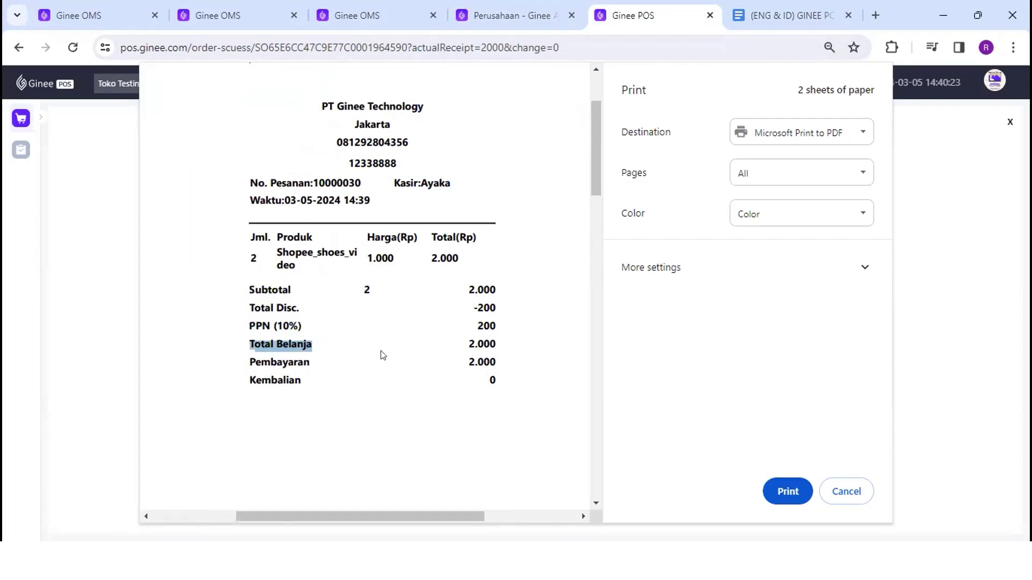
Check the receipt's Pembayaran of 2.000 and Kembalian of 0
drag(243, 358, 314, 358)
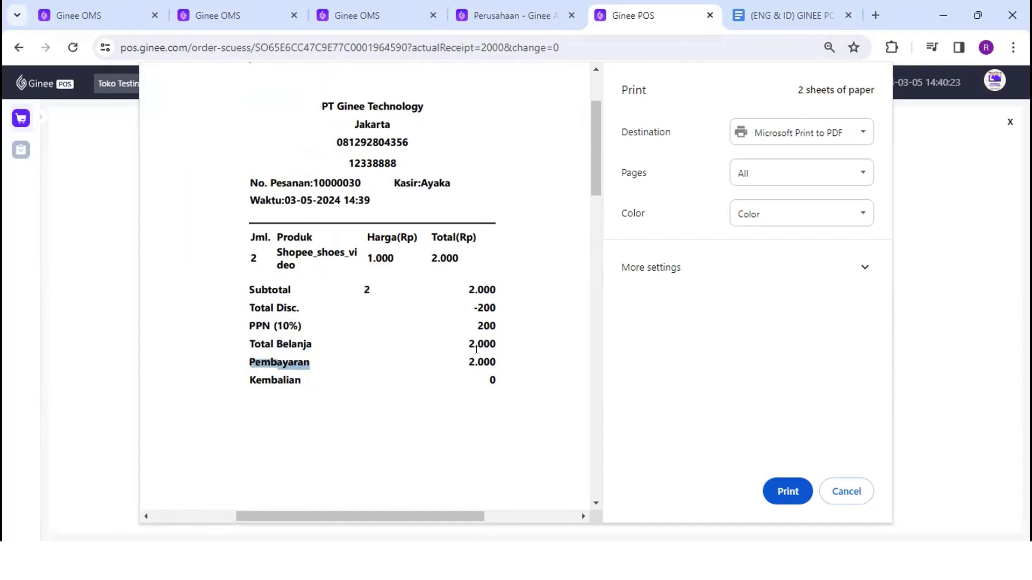
drag(468, 356, 501, 357)
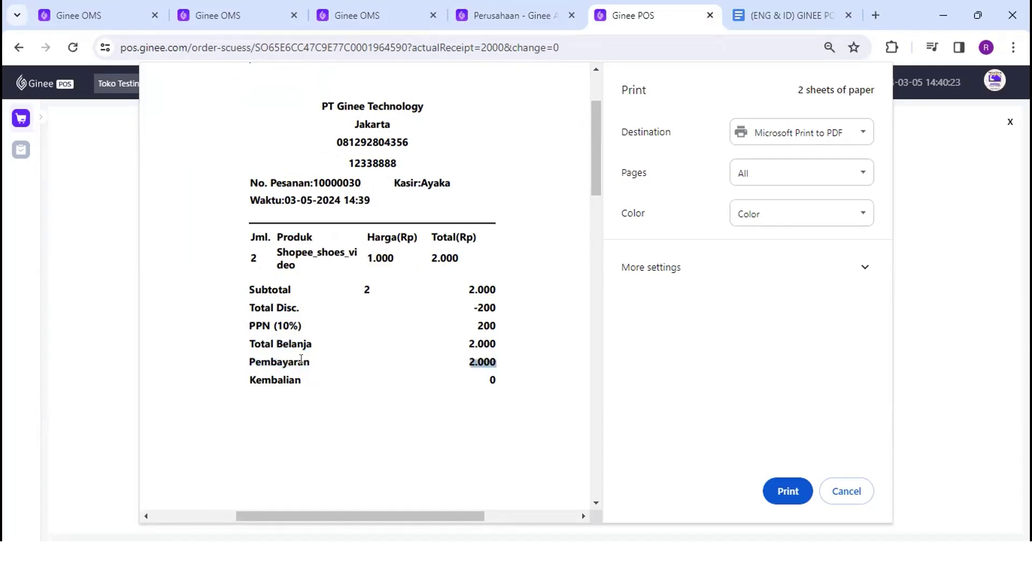
scroll(486, 319, down, 2)
drag(484, 295, 502, 293)
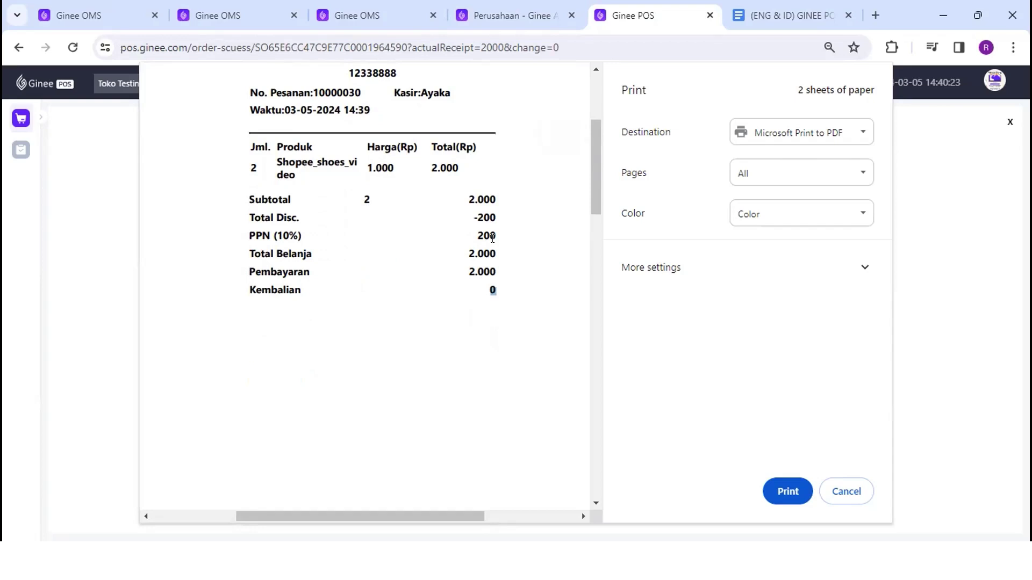
scroll(492, 238, down, 1)
scroll(492, 238, up, 3)
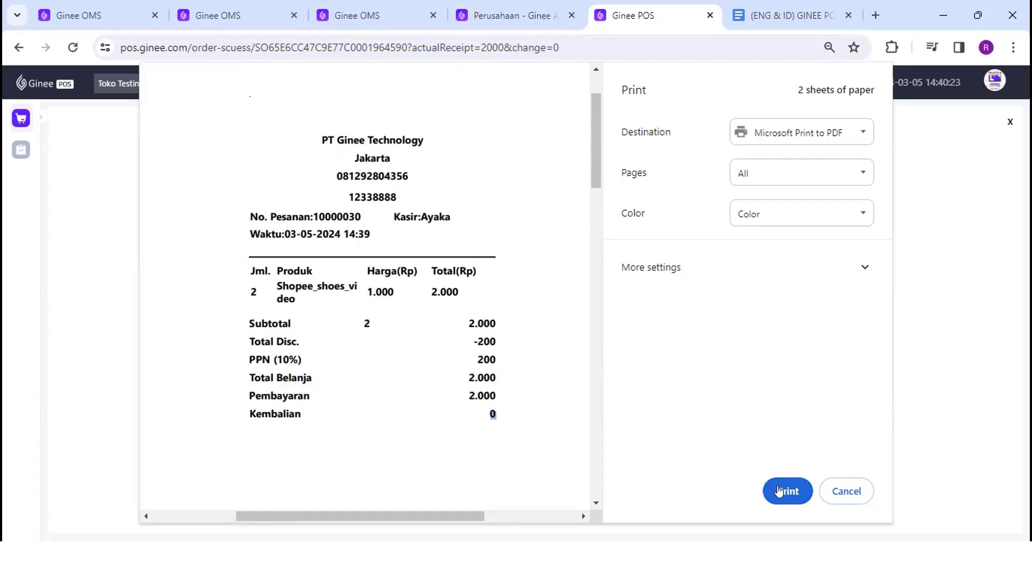
Cancel the print preview, finish via Tidak Perlu Cetak Struk, and expand the side navigation
click(841, 492)
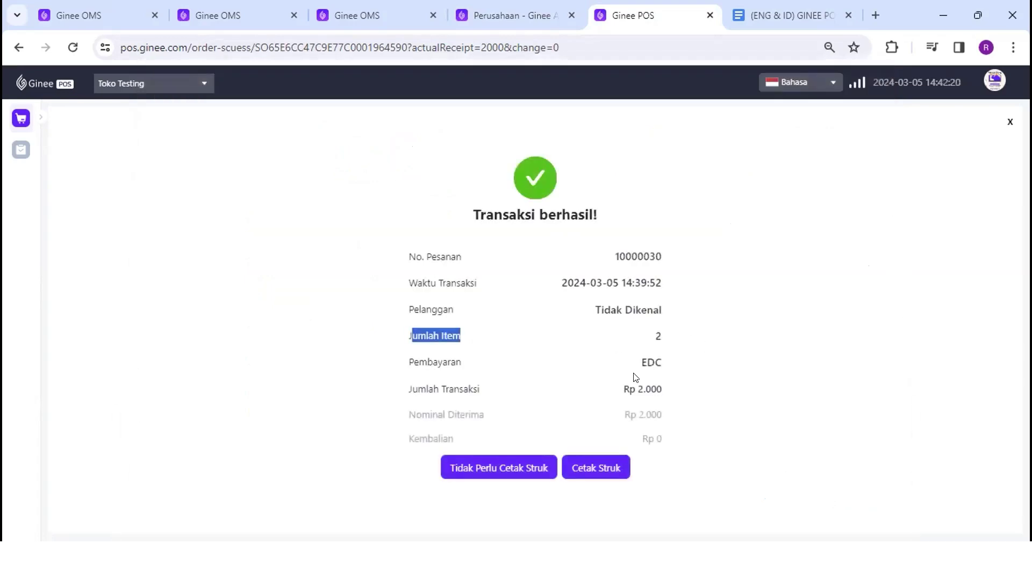
click(557, 378)
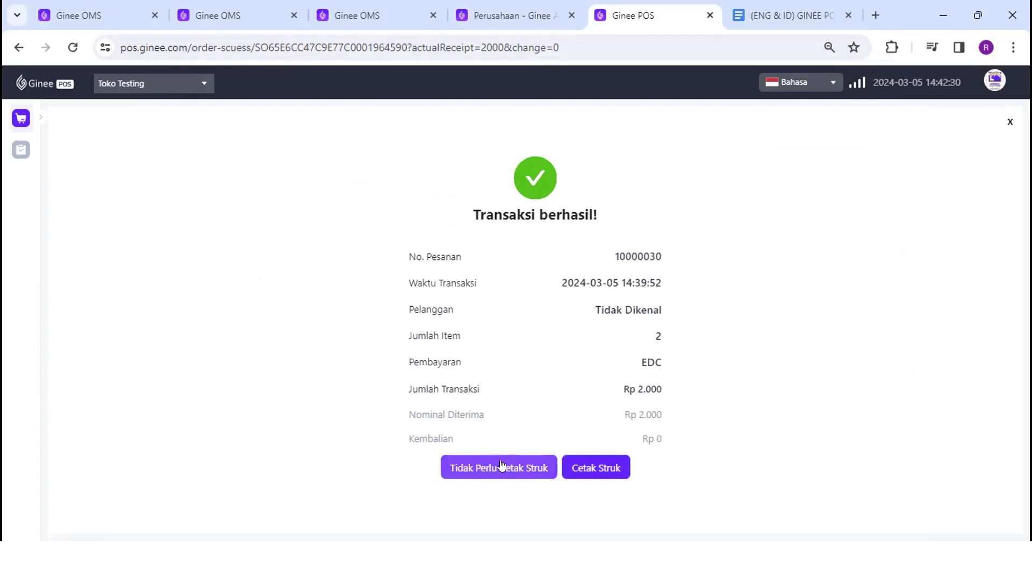
click(500, 463)
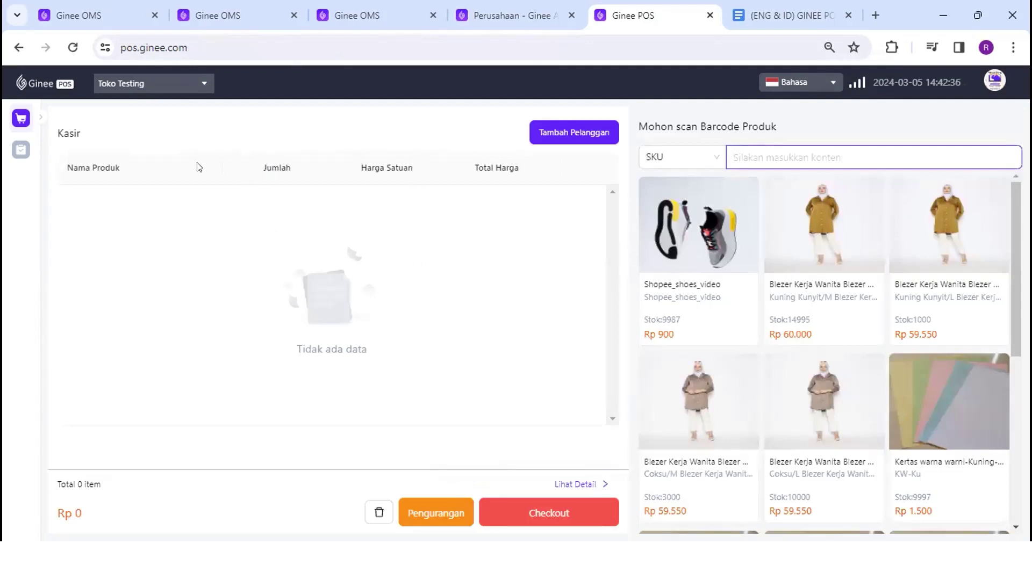
click(33, 116)
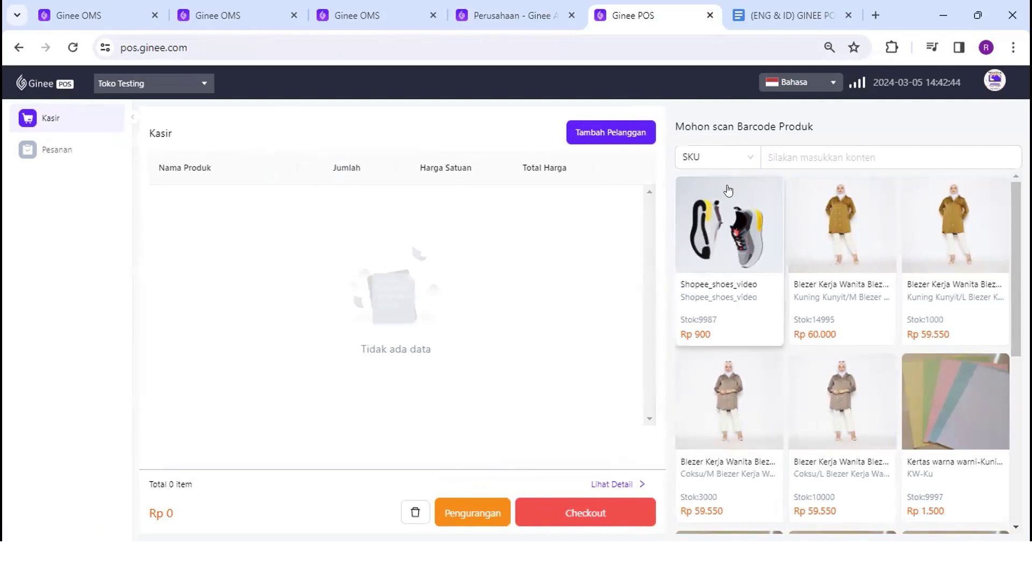
click(357, 15)
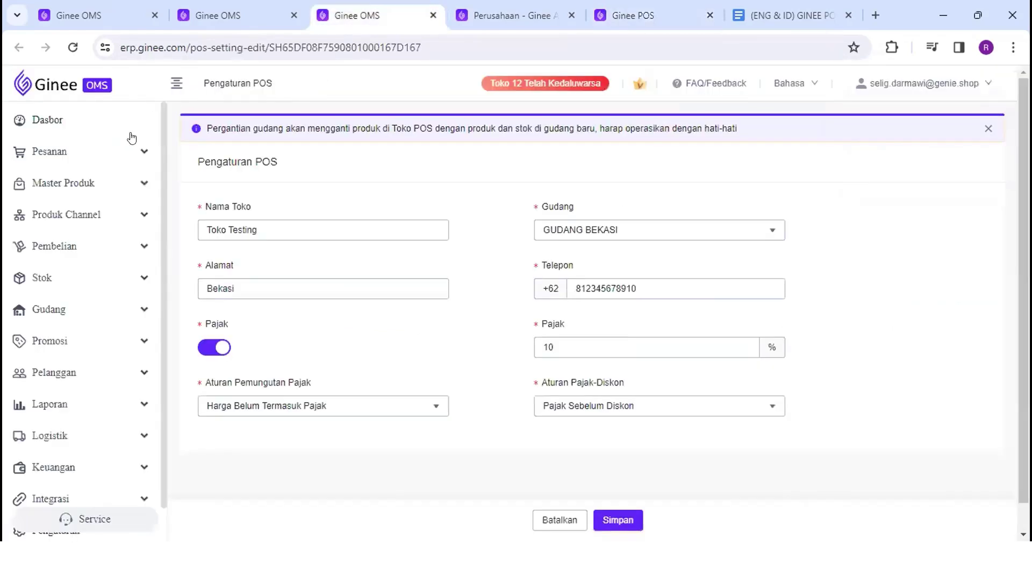
Open Pesanan > Pesanan 90 Hari Terakhir and scroll through the order list
click(128, 164)
click(130, 183)
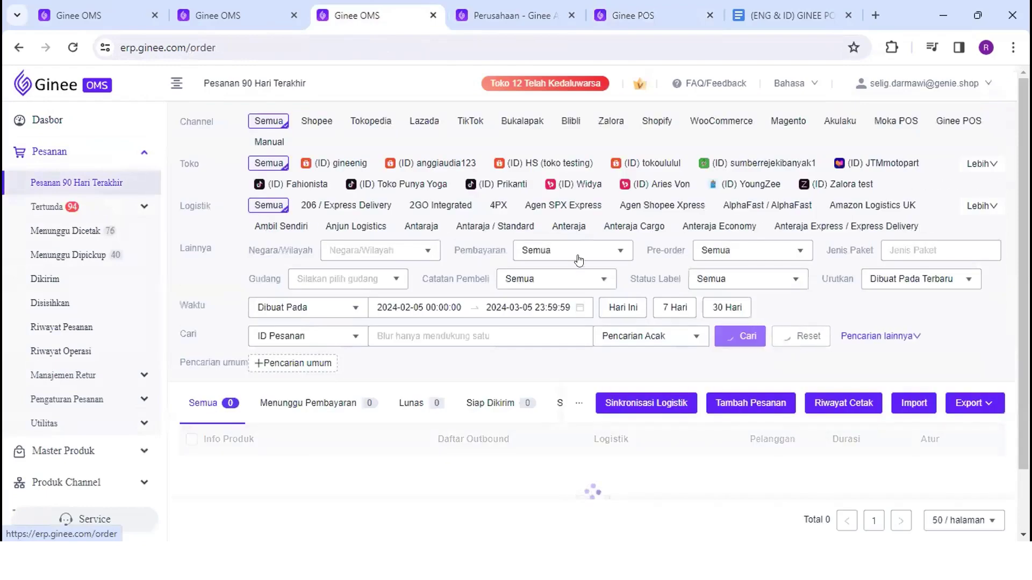
scroll(800, 382, down, 1)
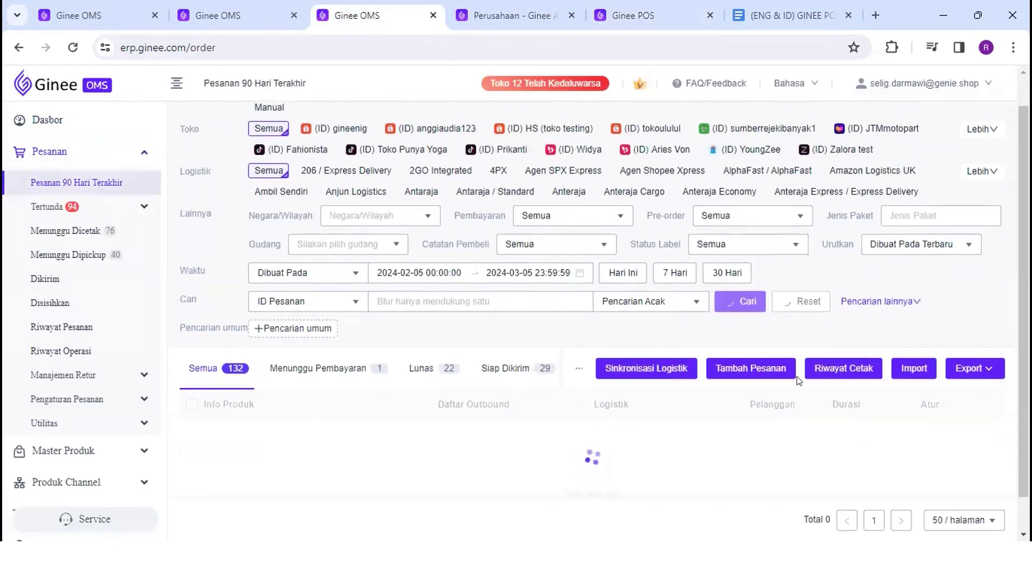
scroll(527, 370, down, 2)
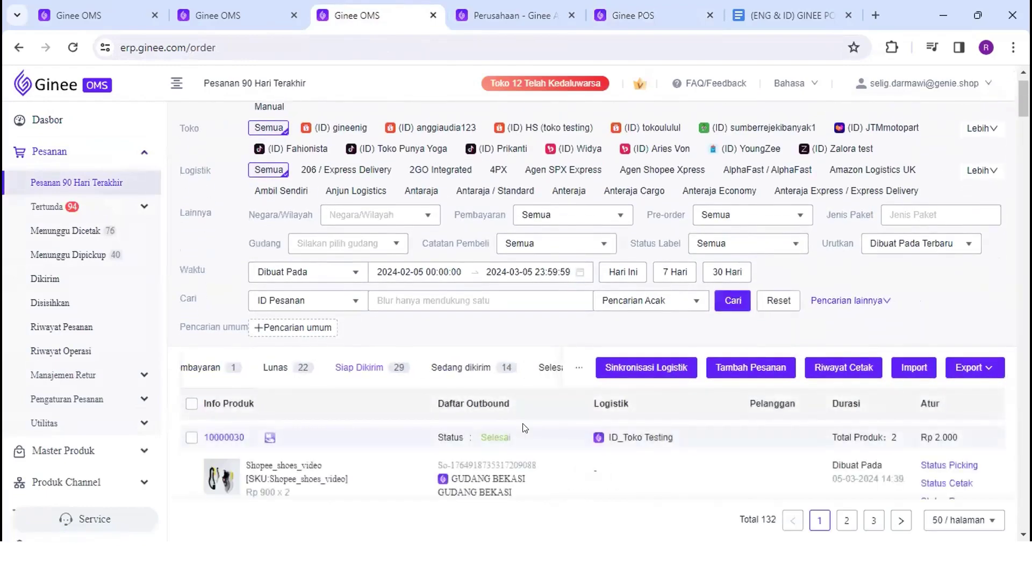
scroll(430, 226, down, 3)
scroll(422, 208, up, 2)
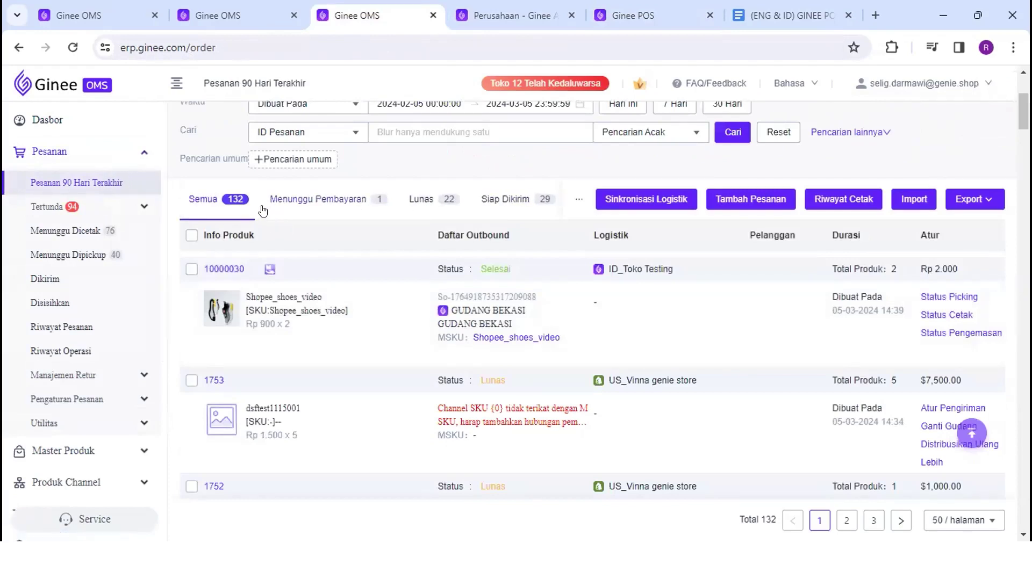
scroll(239, 202, down, 3)
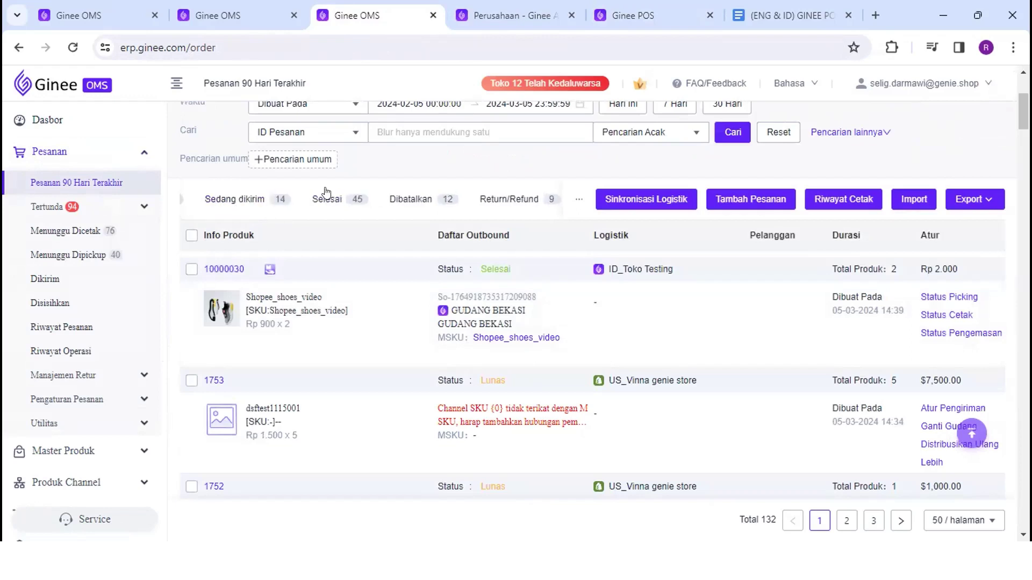
Filter the list to the Selesai tab and browse the completed orders
click(349, 202)
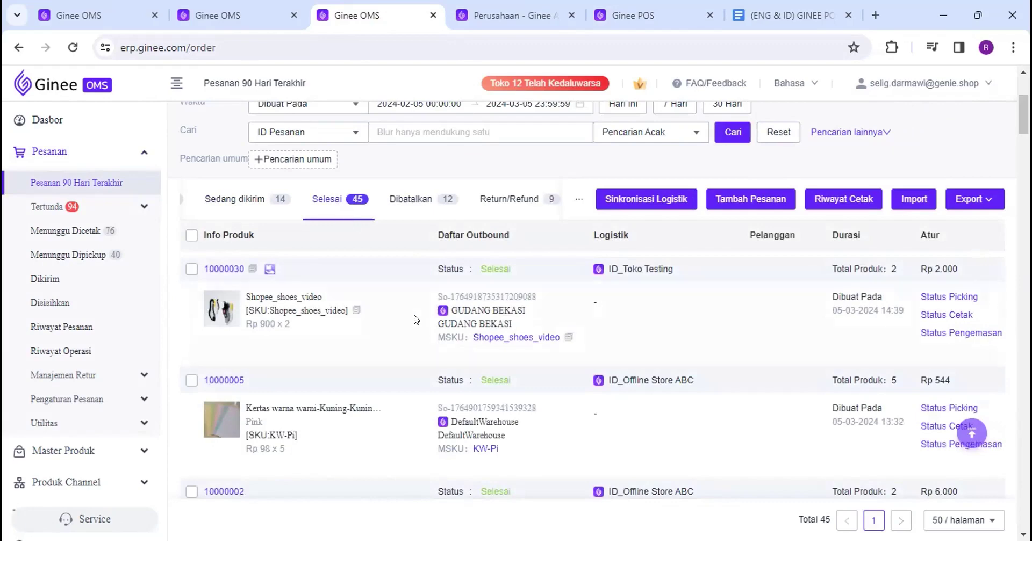
scroll(346, 316, down, 3)
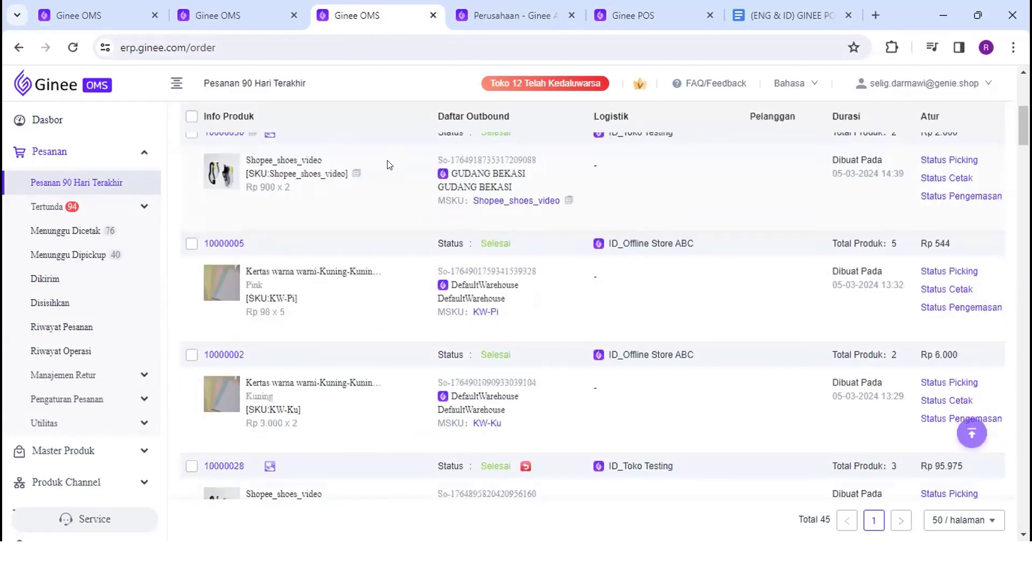
scroll(411, 195, up, 2)
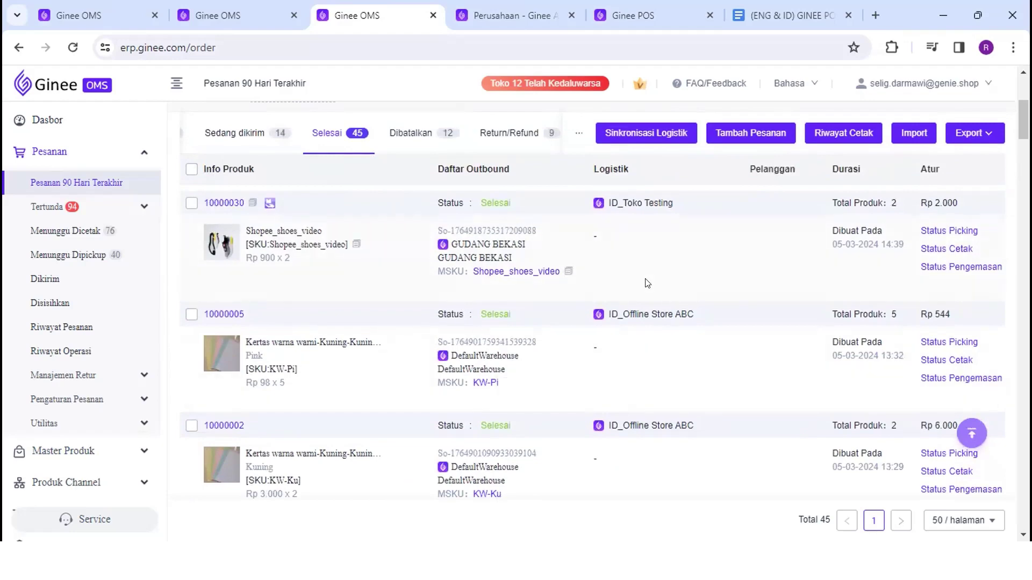
scroll(648, 283, down, 6)
scroll(648, 284, up, 4)
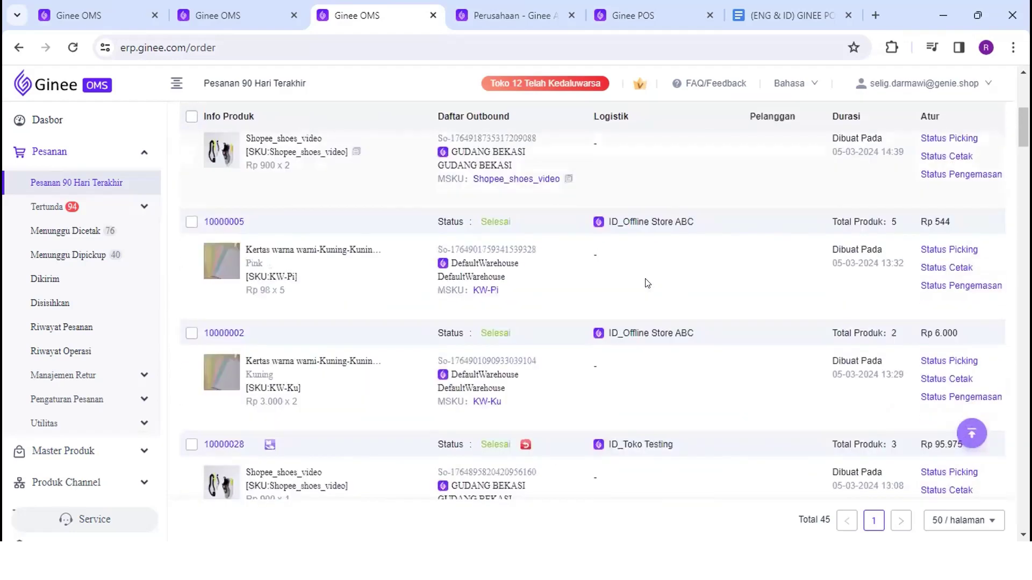
scroll(647, 284, up, 4)
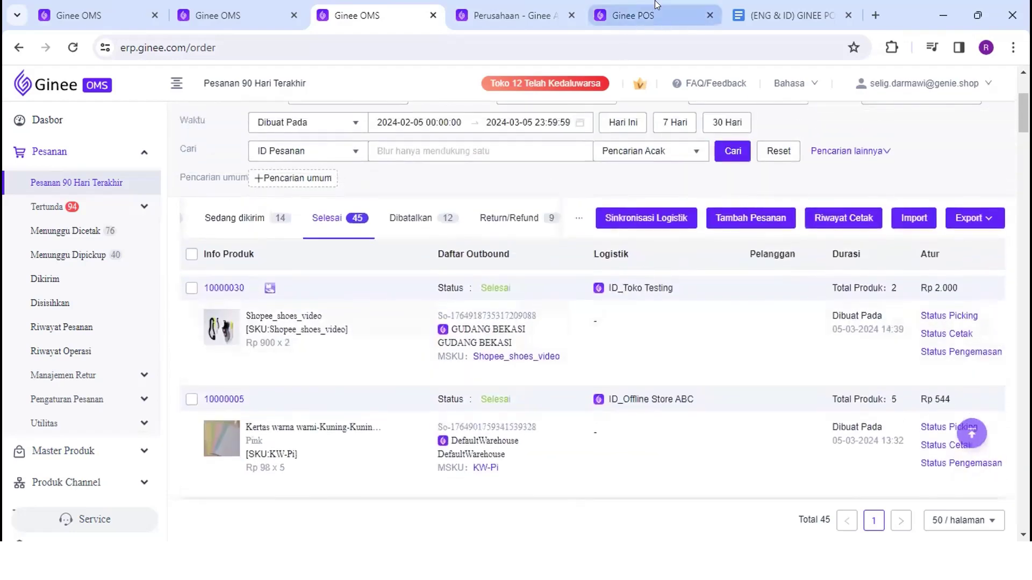
click(656, 4)
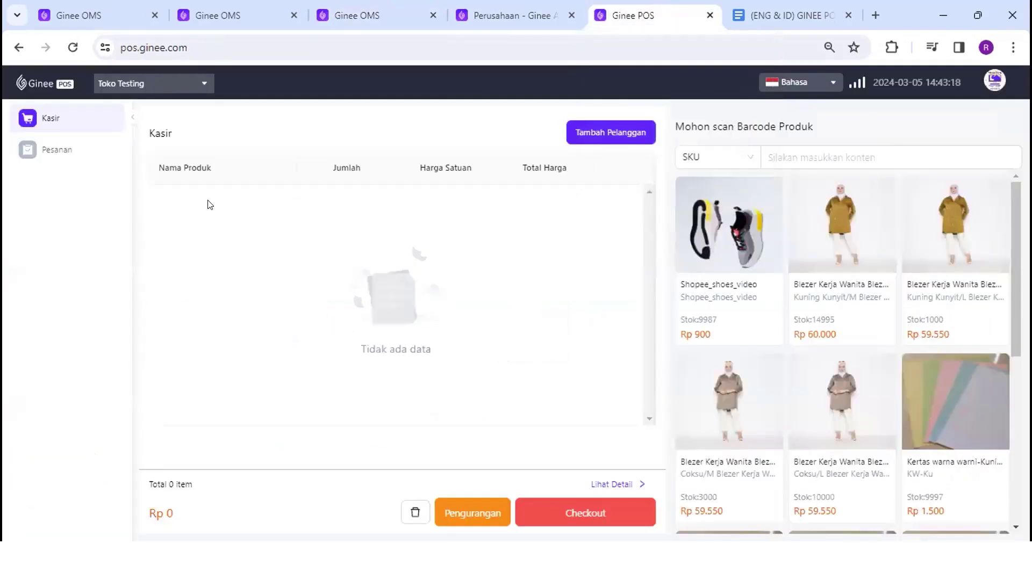
Open the POS order list and set the payment-time range to Hari ini, 2024-03-05
click(31, 156)
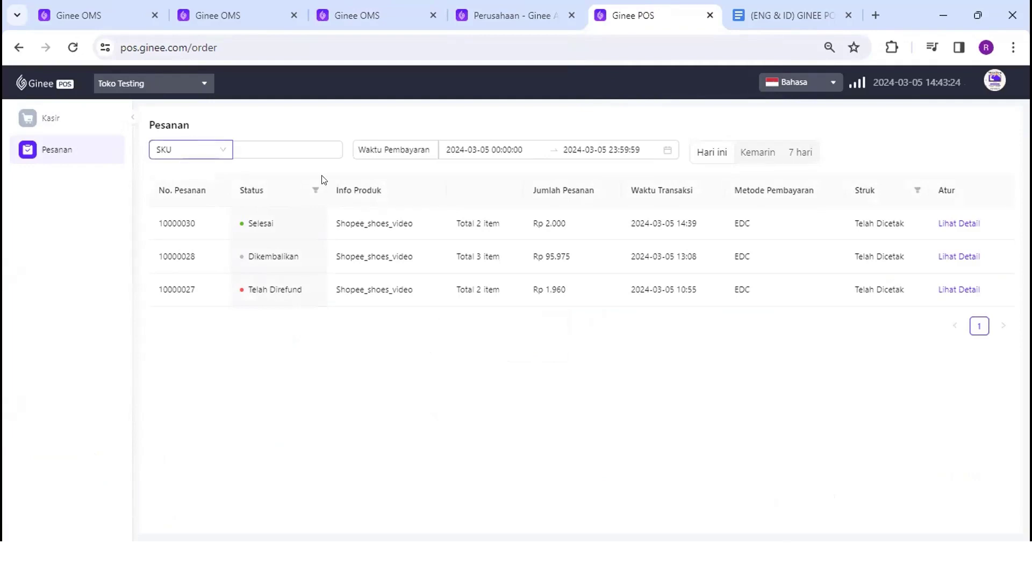
click(791, 161)
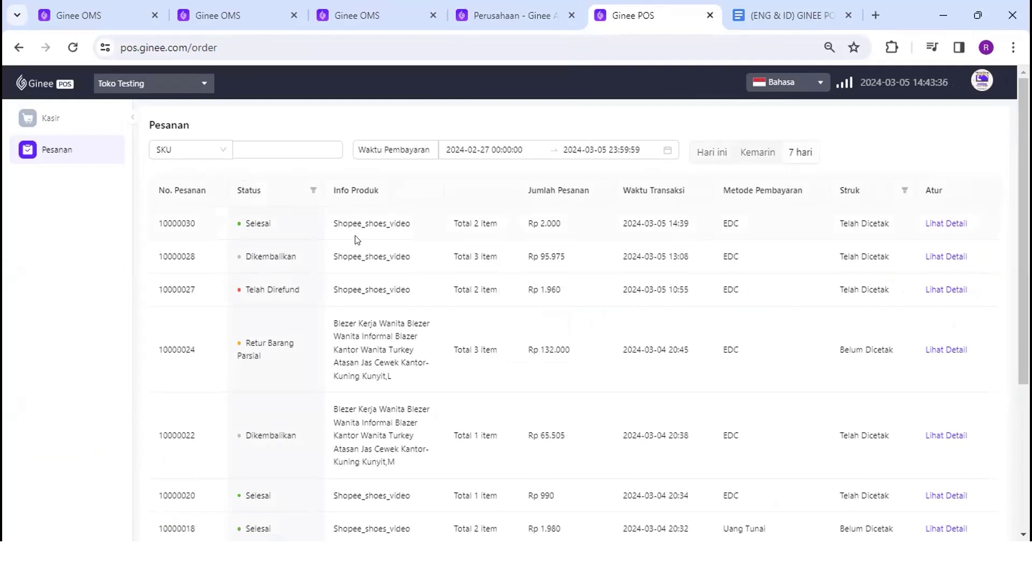
click(201, 152)
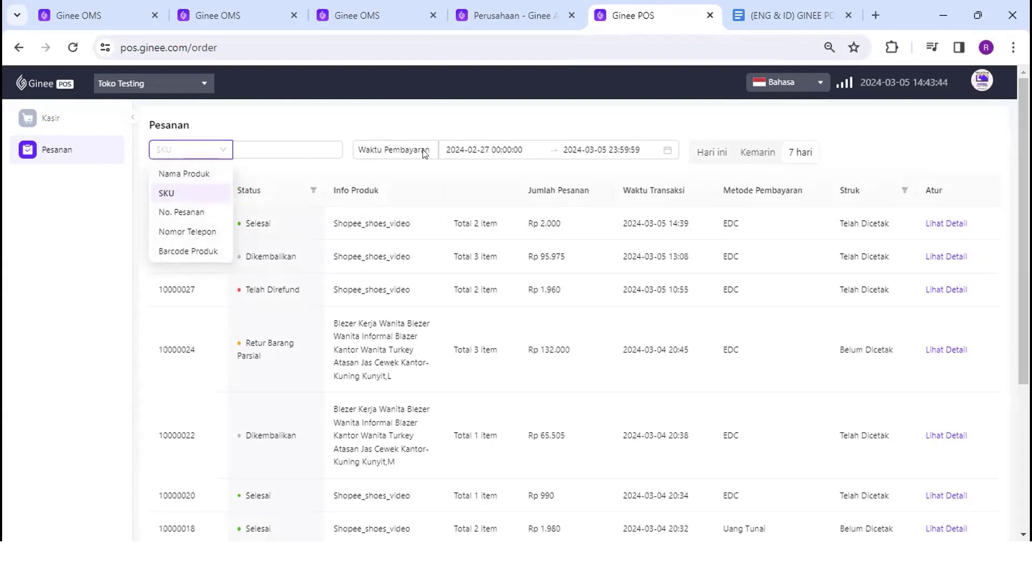
click(492, 145)
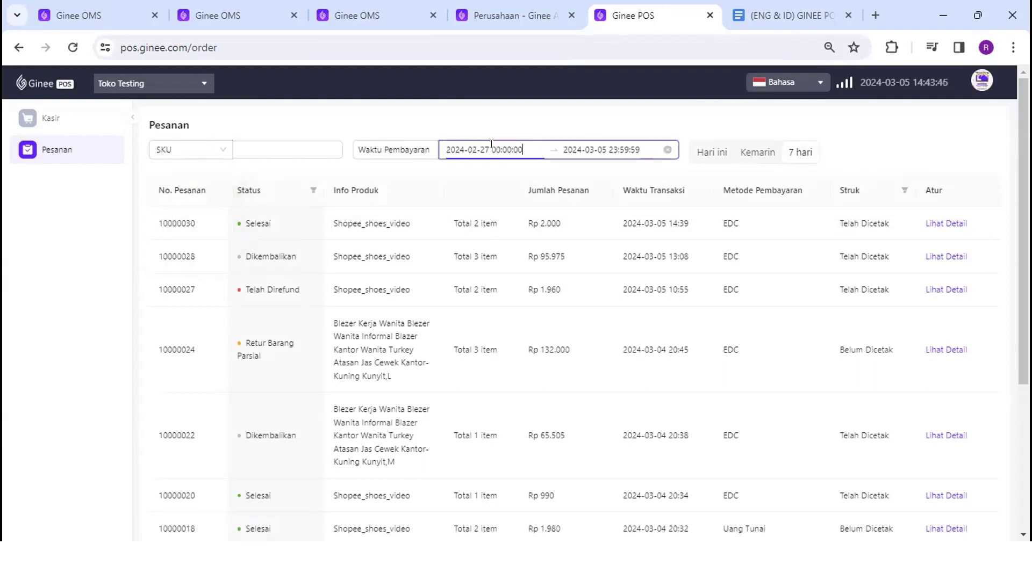
click(586, 149)
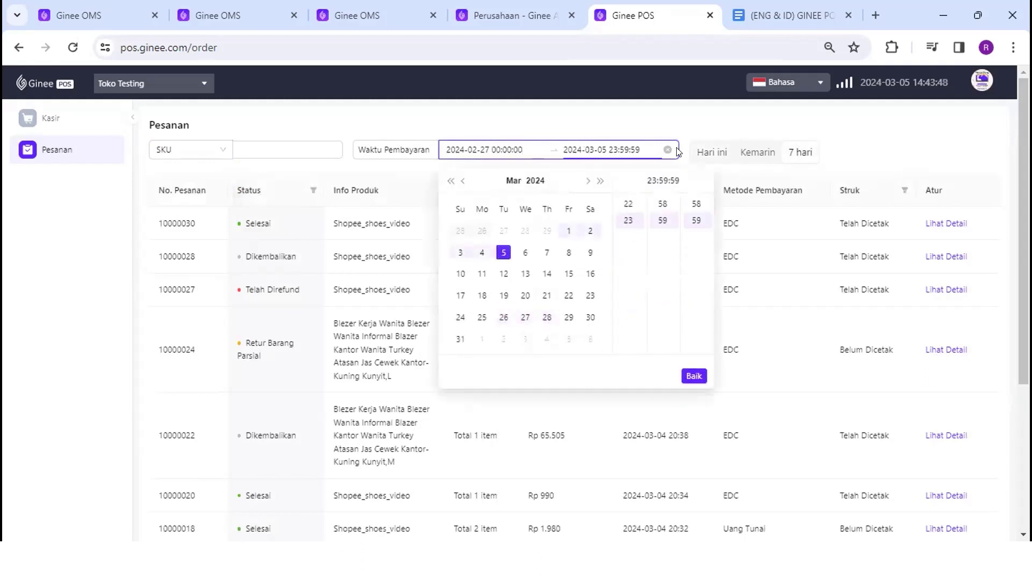
click(701, 145)
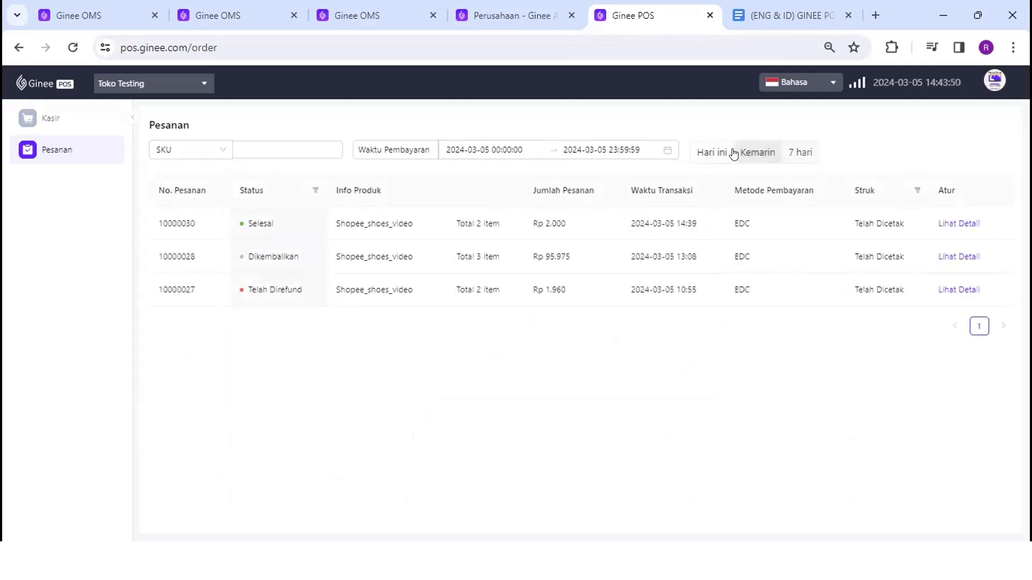
Apply the 7 hari preset (2024-02-27 to 2024-03-05) and open the Status filter without selecting
click(804, 152)
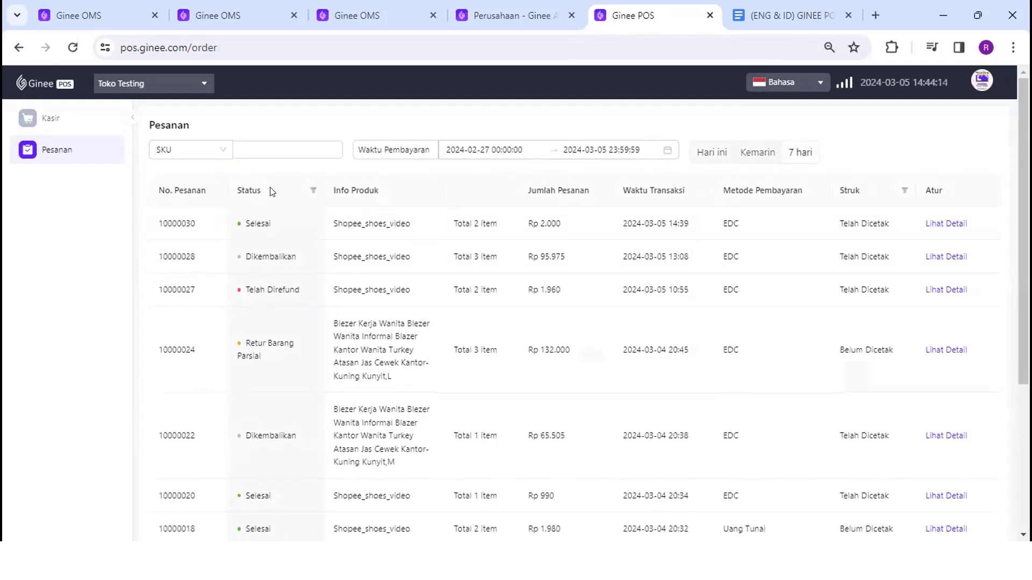
click(313, 191)
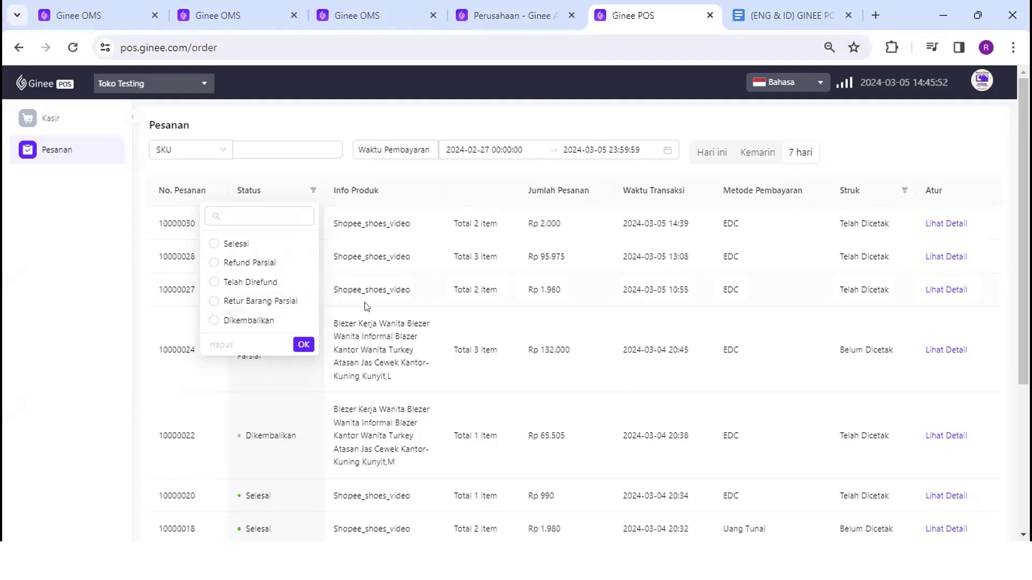
click(347, 279)
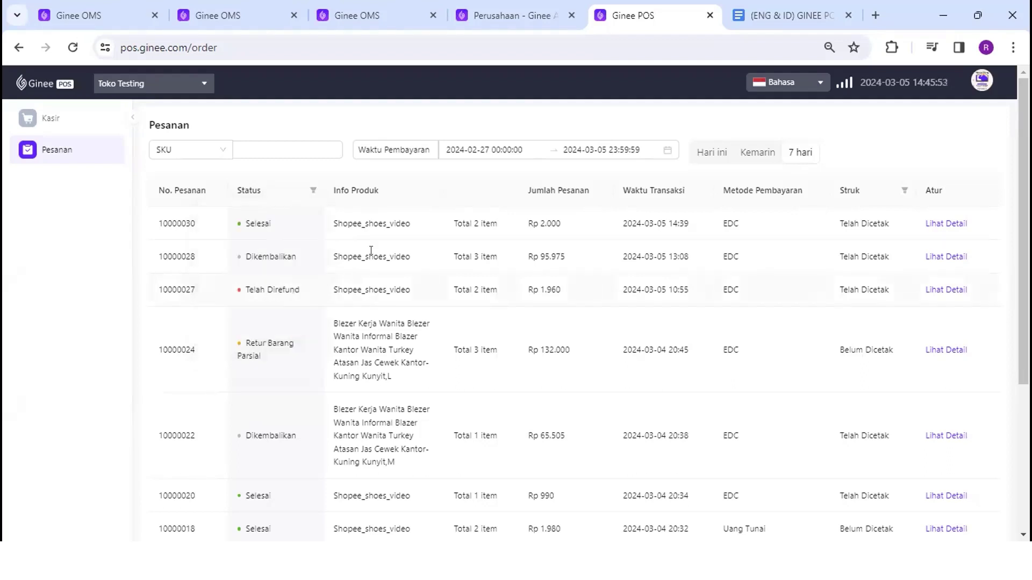
click(309, 191)
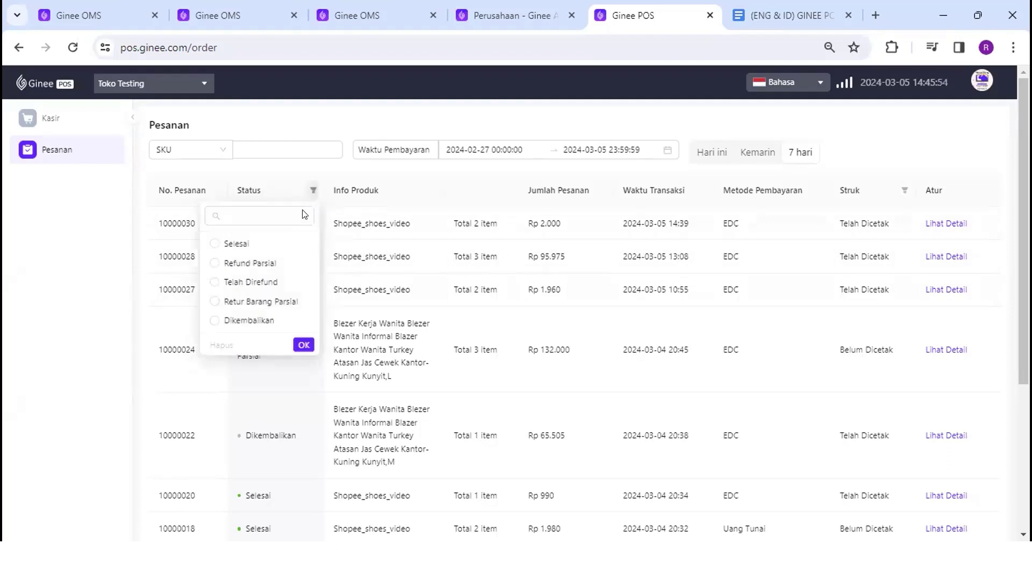
click(360, 245)
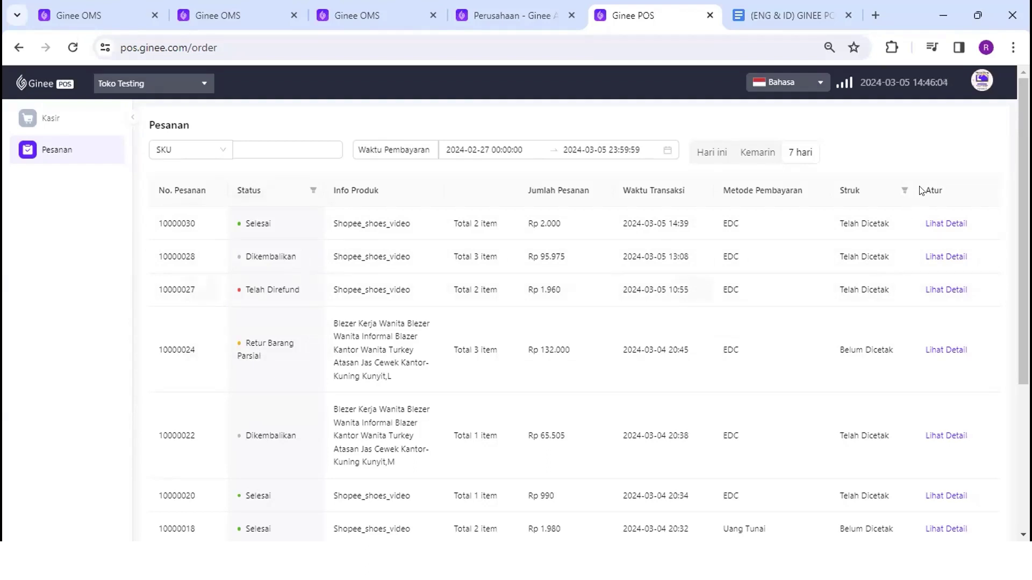
Open Lihat Detail for order 10000030 and check its Selesai status stamp
click(935, 226)
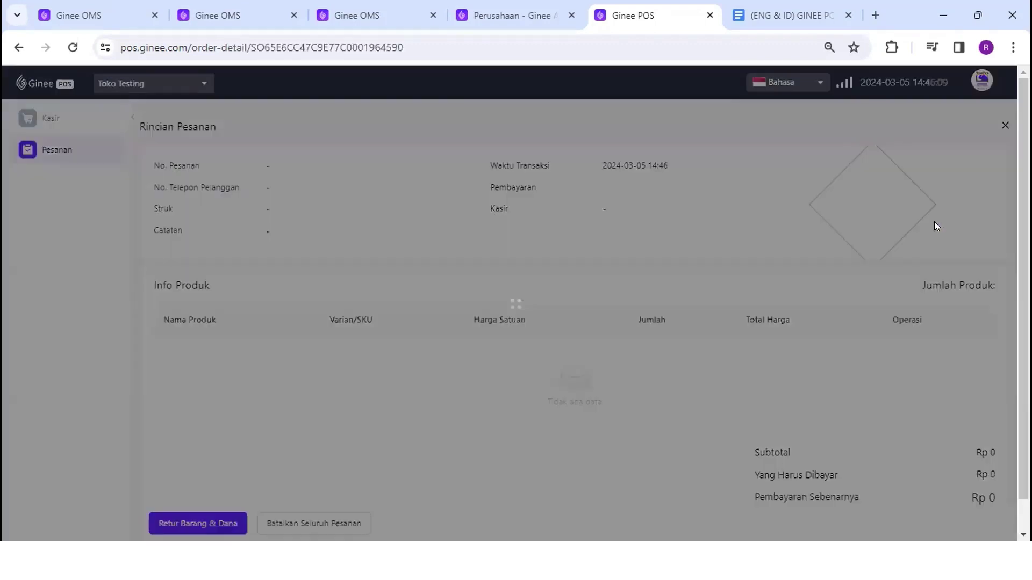
scroll(803, 245, down, 1)
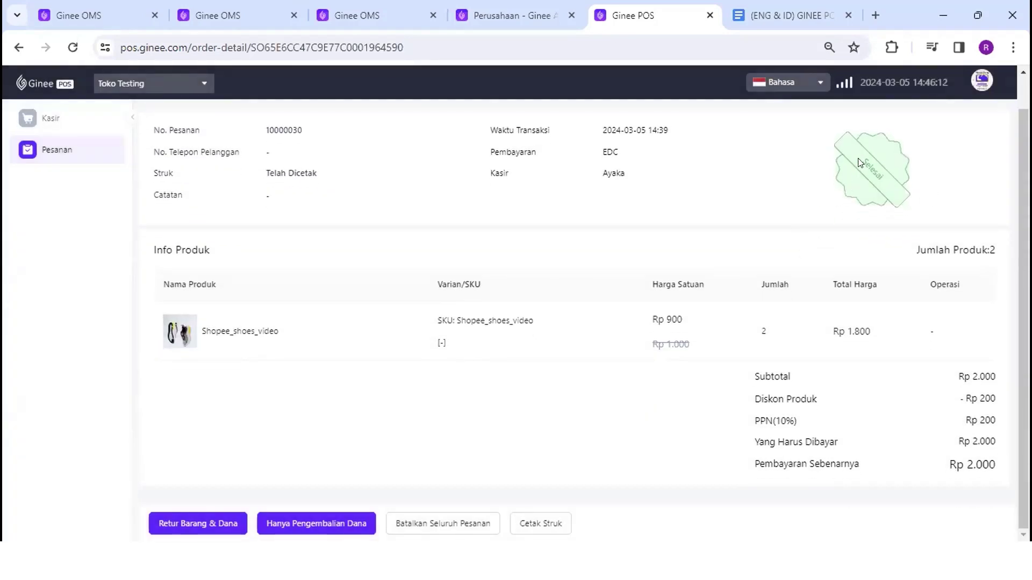
drag(859, 161, 888, 187)
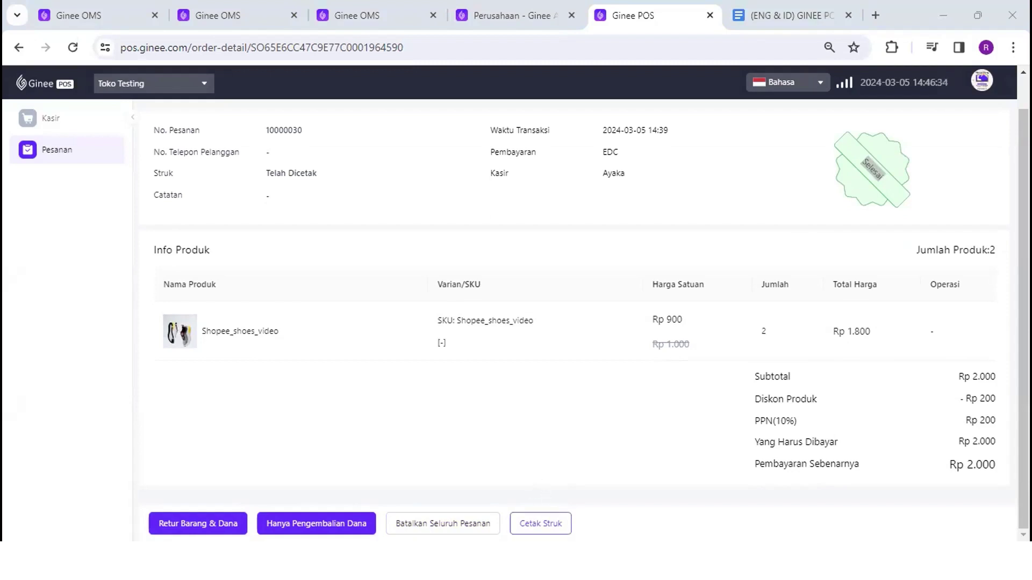
click(537, 517)
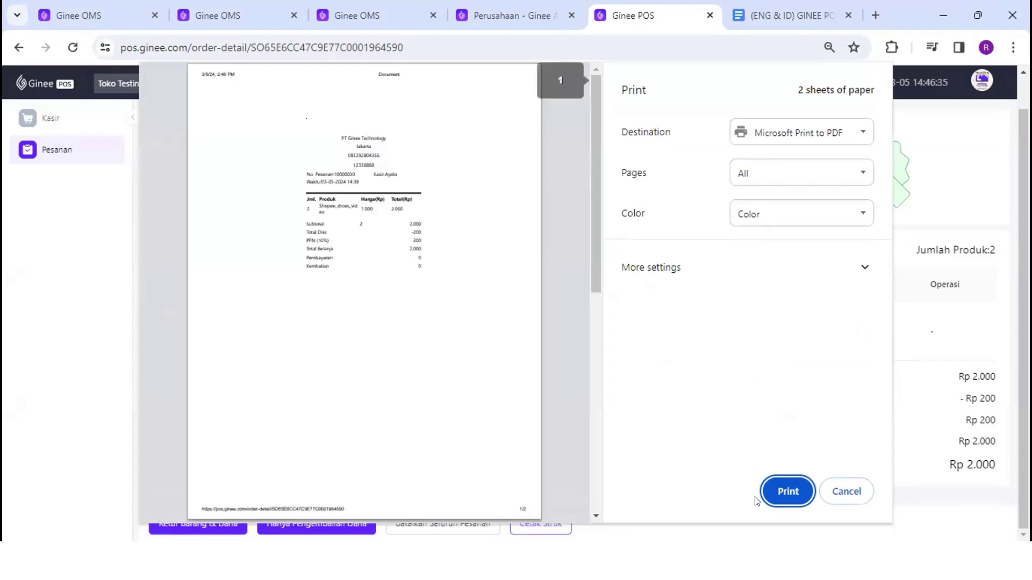
click(832, 491)
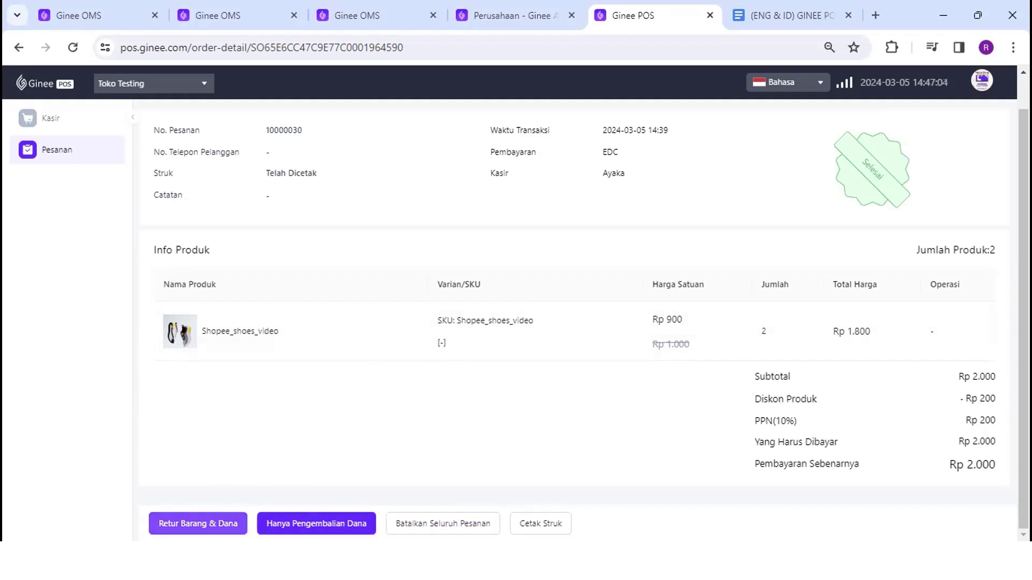
Return quantity 1 of Shopee_shoes_video via Retur Barang, refunding 900 plus 100 tax by Kartu
click(197, 523)
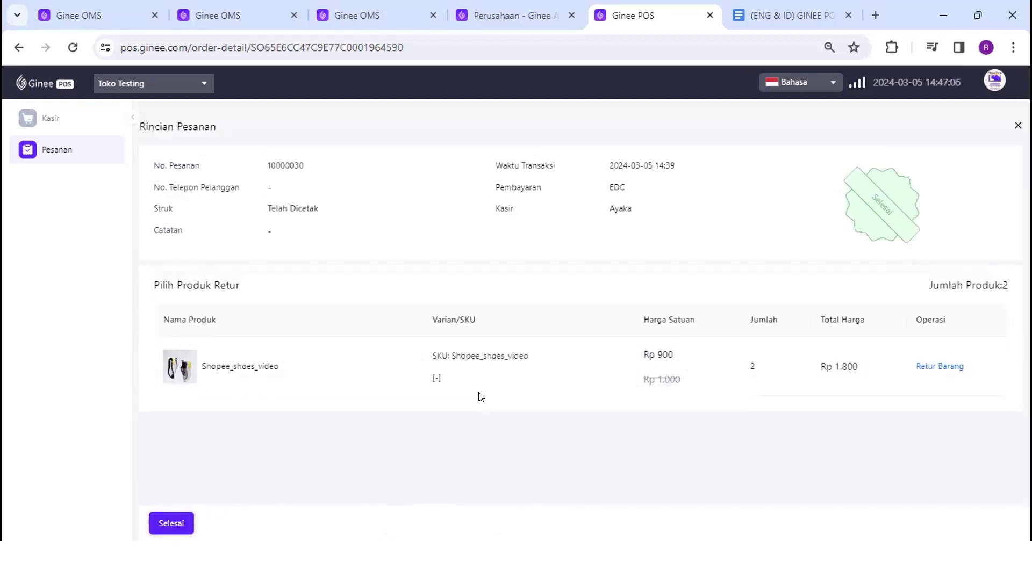
click(951, 369)
click(640, 253)
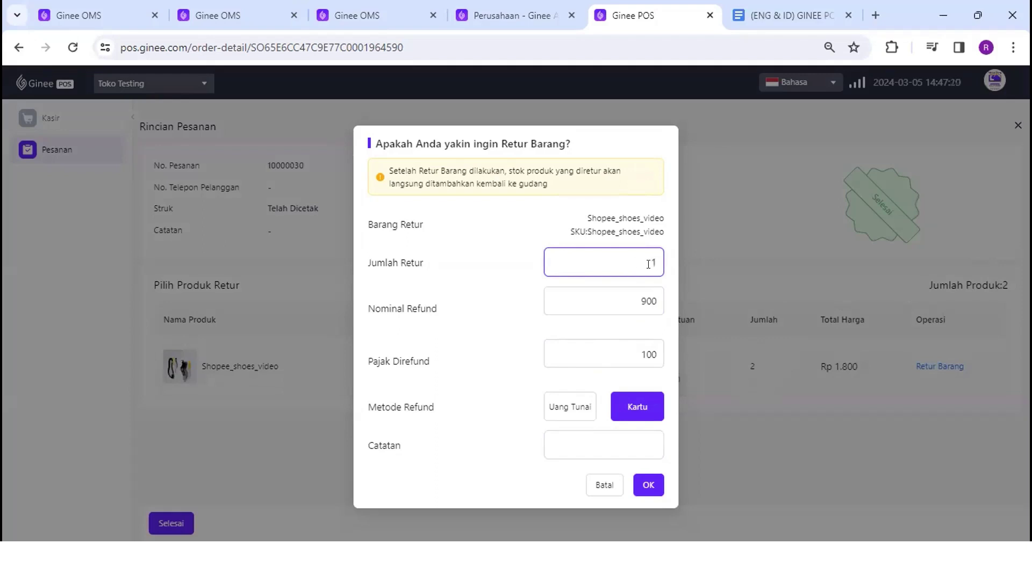
click(626, 300)
drag(626, 352, 667, 357)
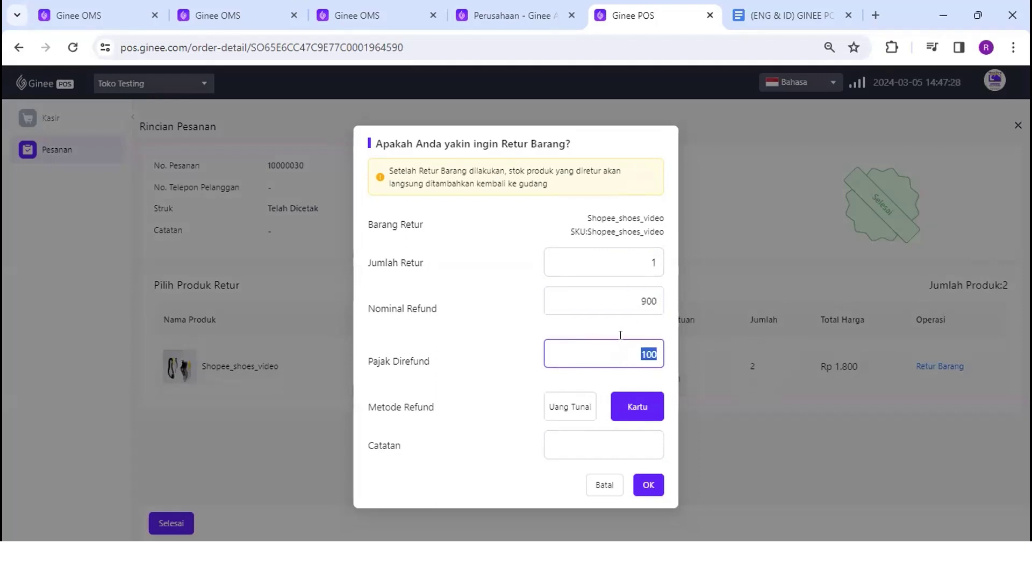
click(570, 407)
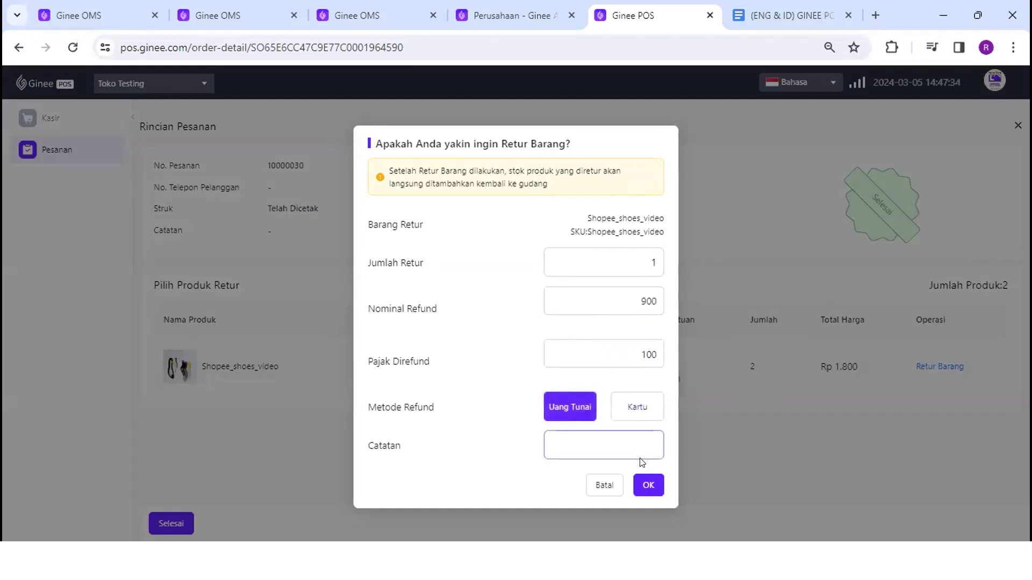
click(634, 406)
click(648, 485)
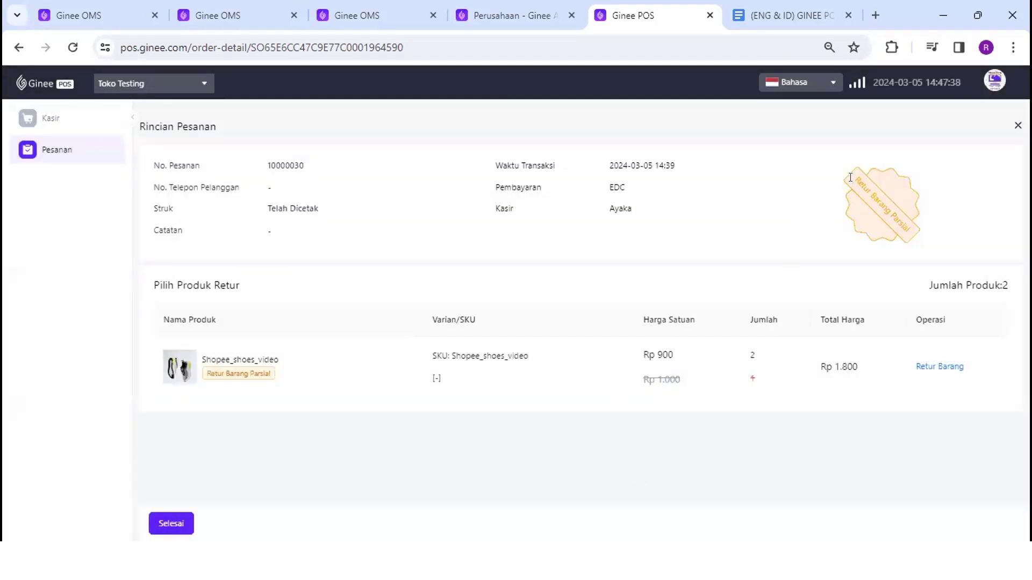
drag(855, 177, 874, 228)
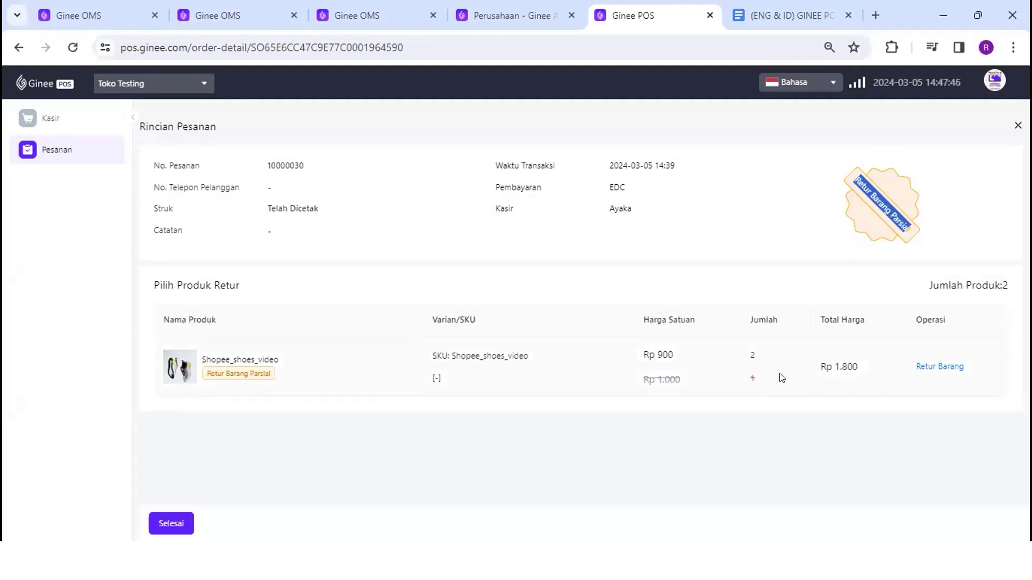
click(171, 524)
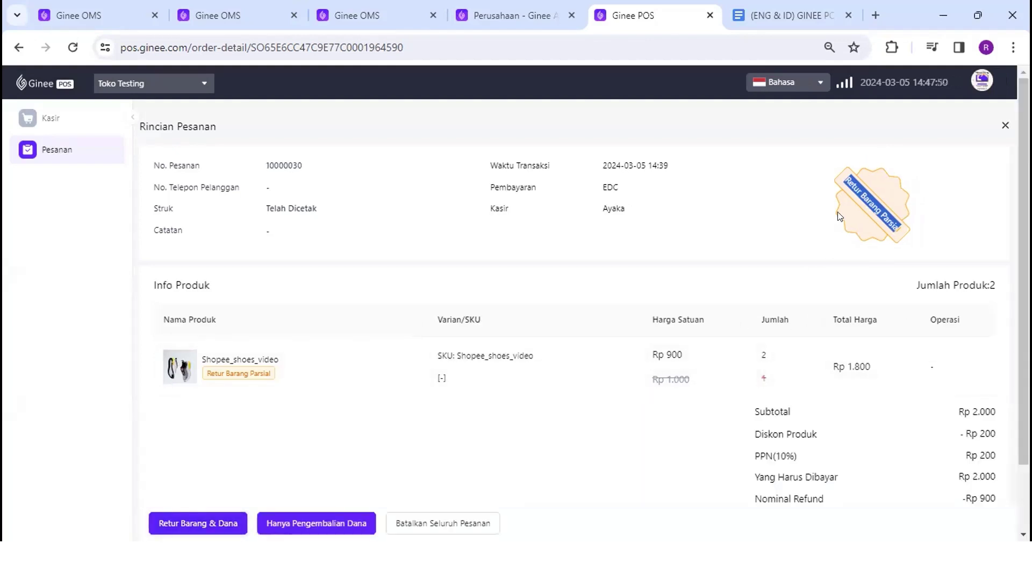
click(761, 269)
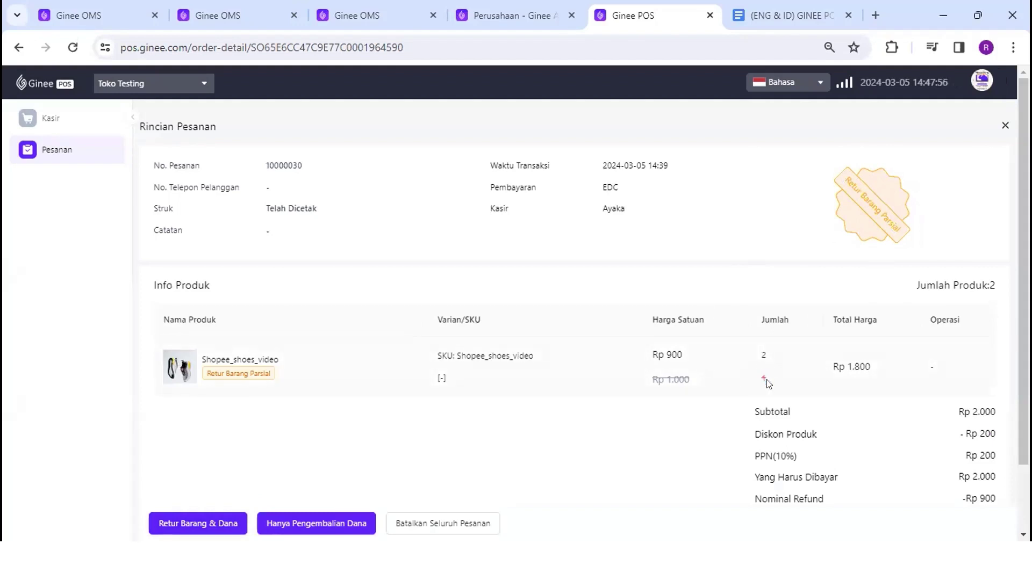
drag(996, 286, 986, 284)
scroll(767, 371, down, 2)
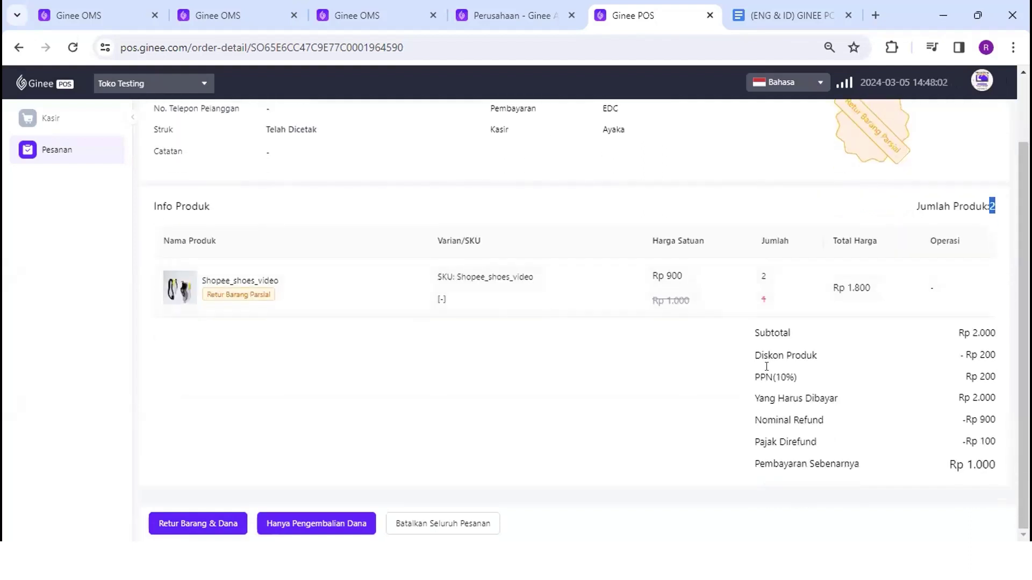
triple_click(757, 299)
click(805, 370)
drag(755, 394, 1003, 397)
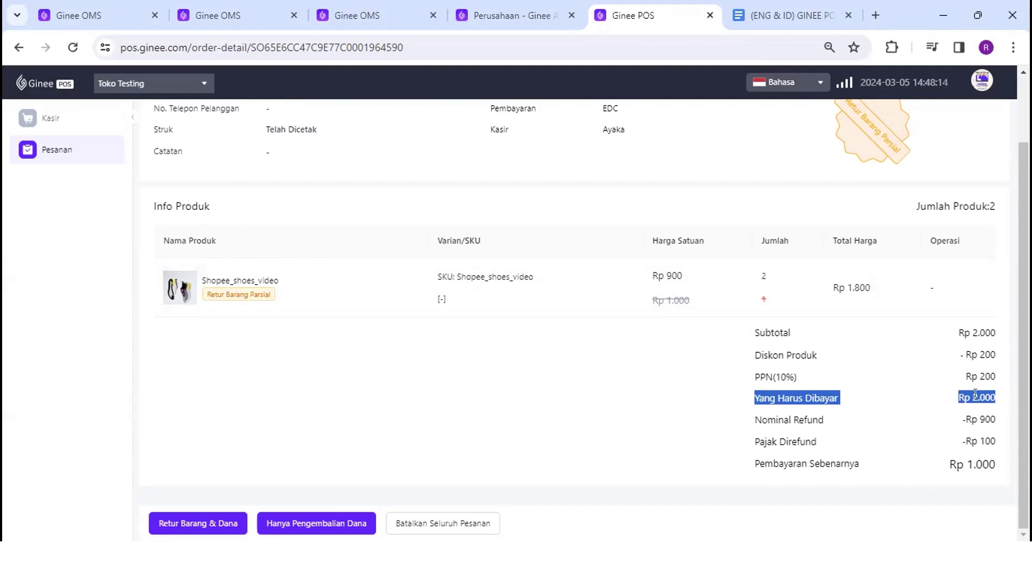
click(975, 394)
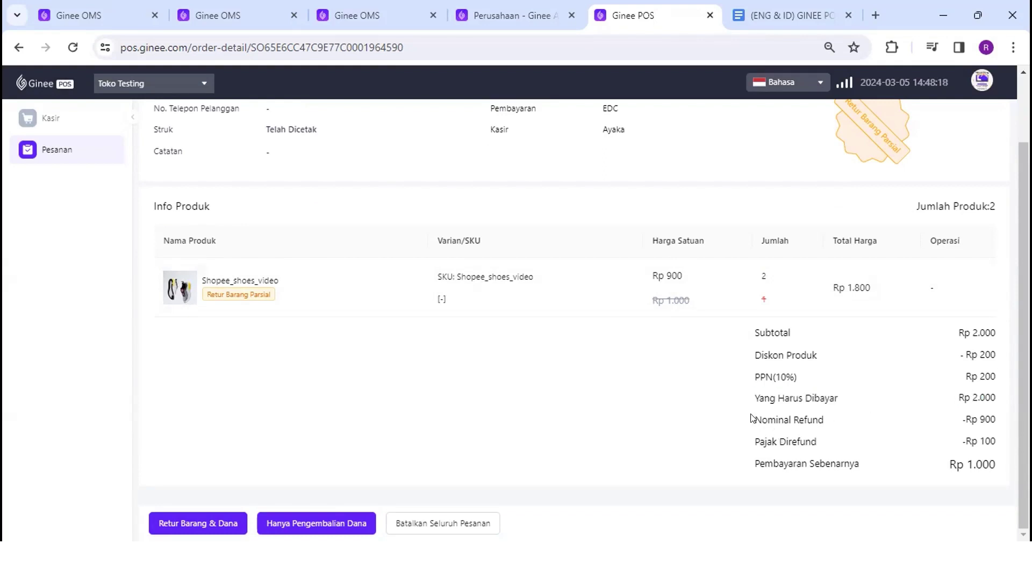
drag(755, 415, 990, 418)
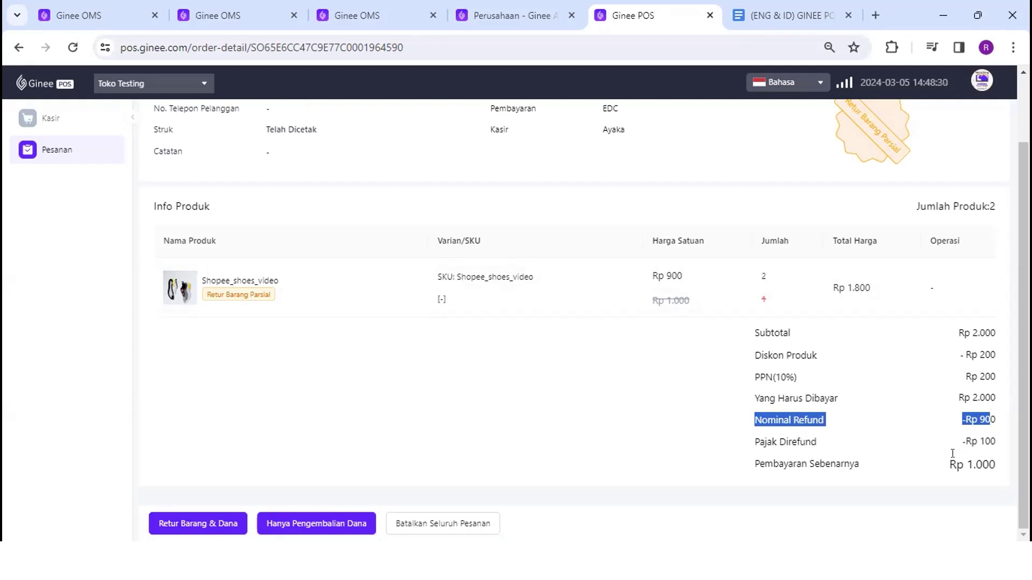
drag(996, 465, 949, 465)
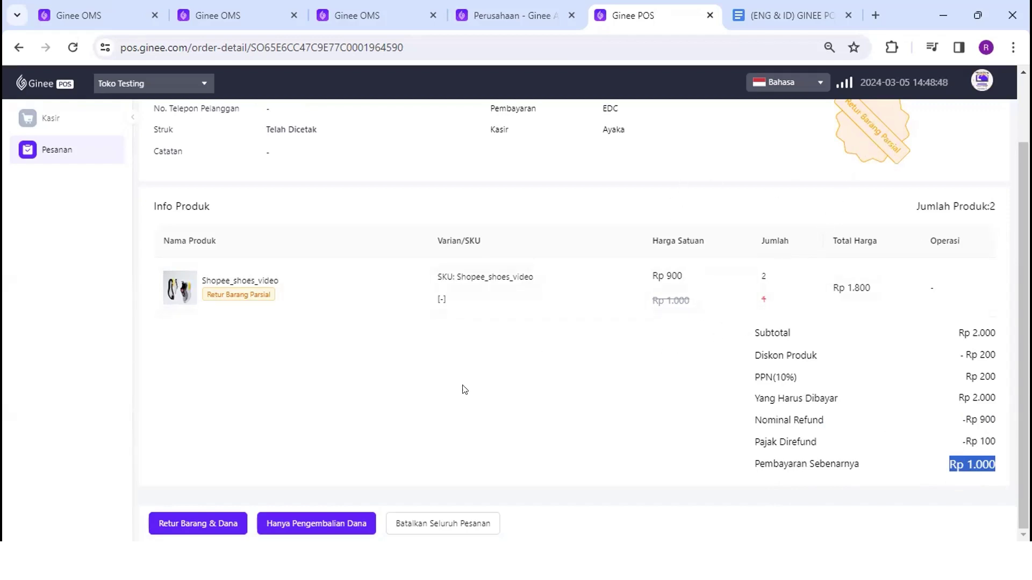
click(212, 517)
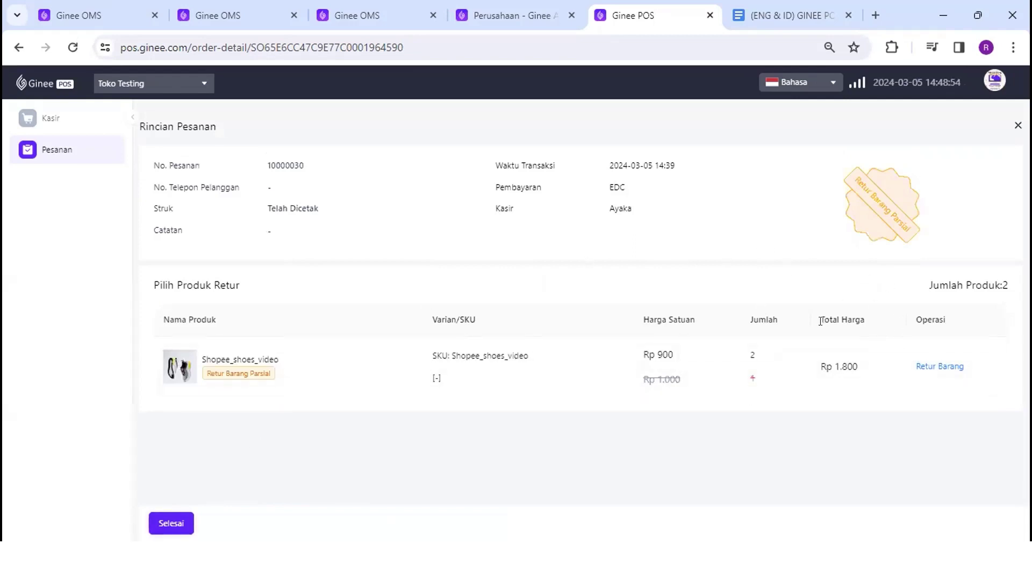
click(924, 370)
click(618, 262)
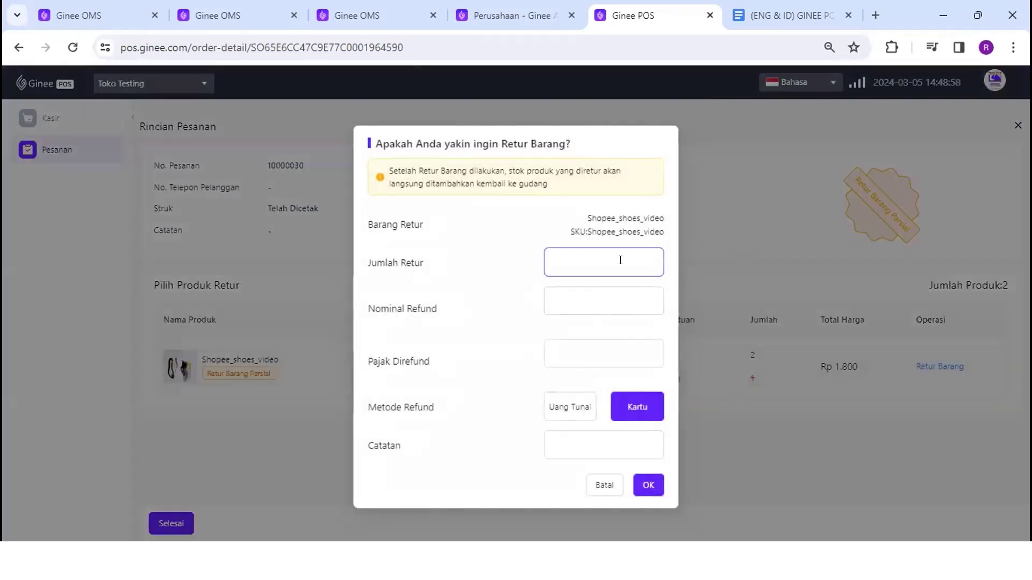
text(1)
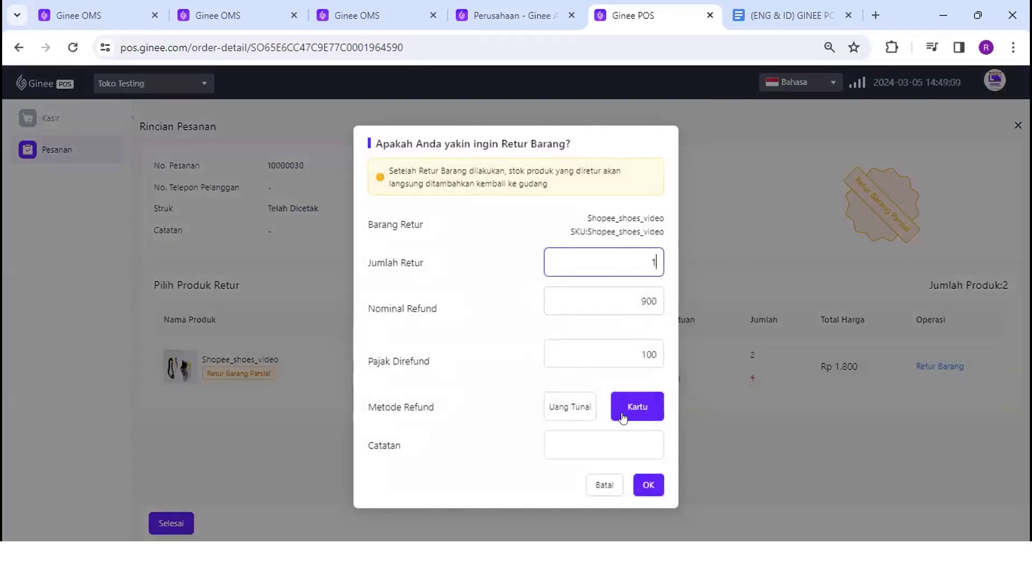
click(650, 484)
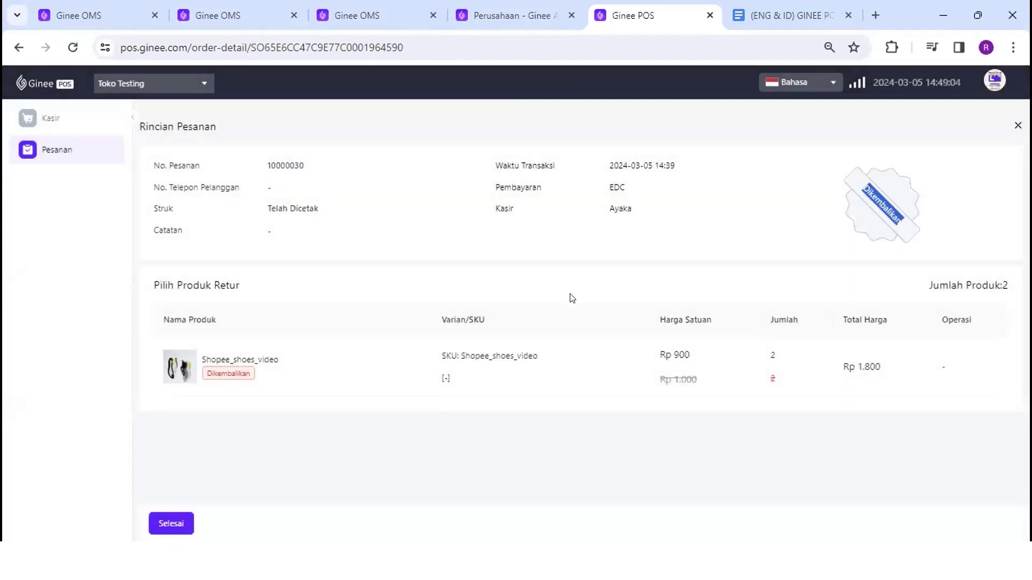
click(163, 517)
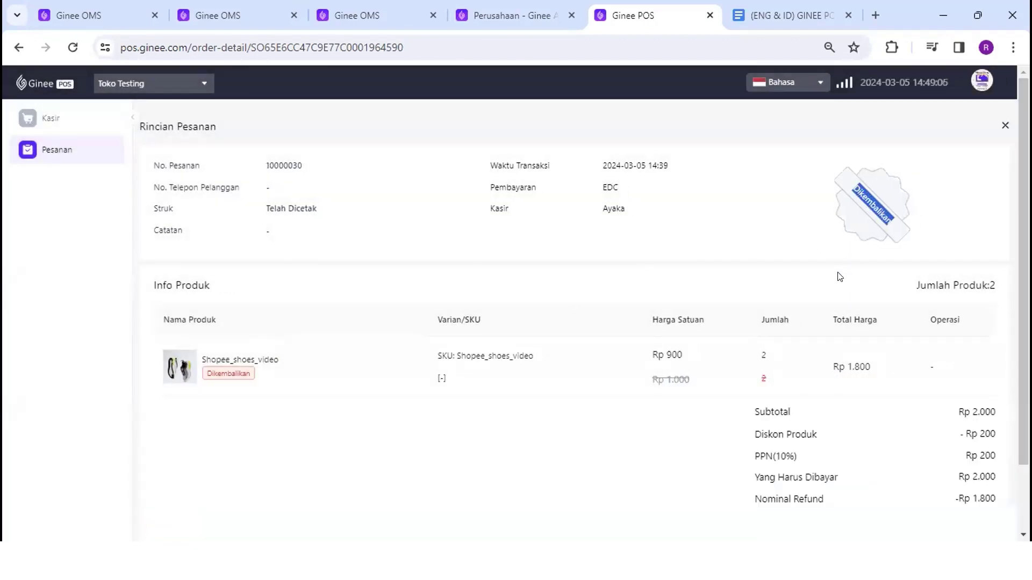
scroll(840, 276, down, 2)
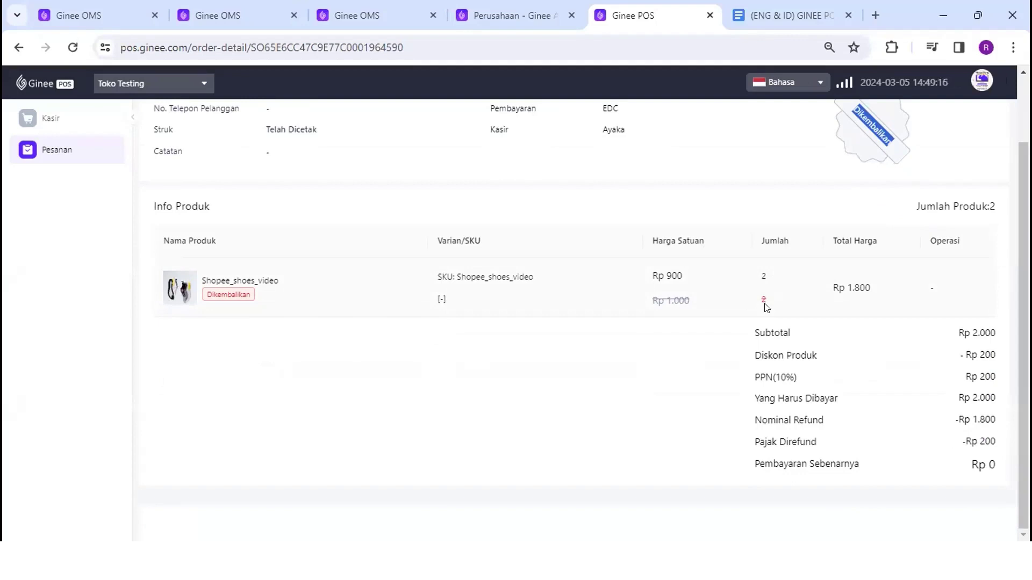
scroll(767, 308, up, 2)
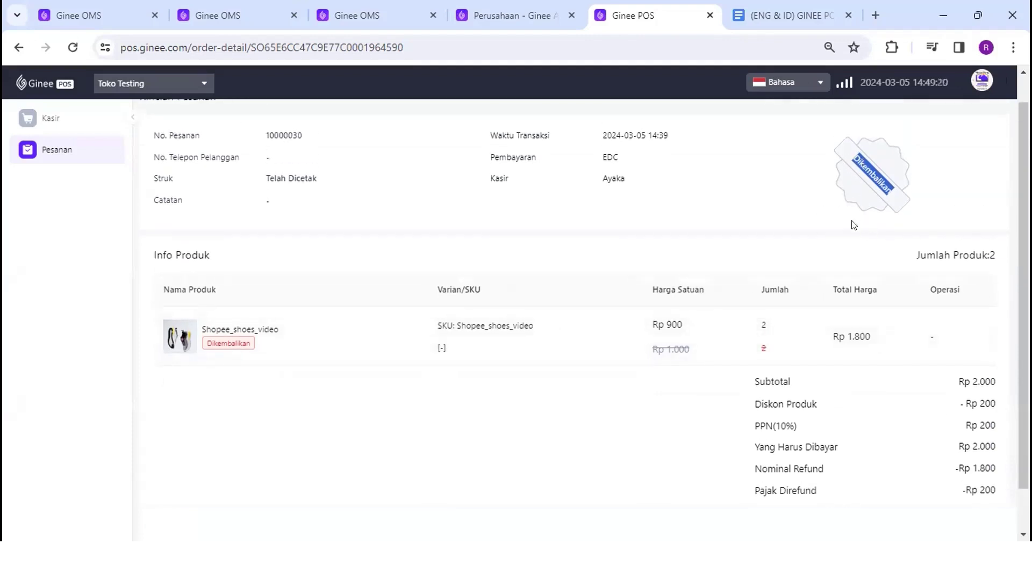
scroll(855, 376, down, 2)
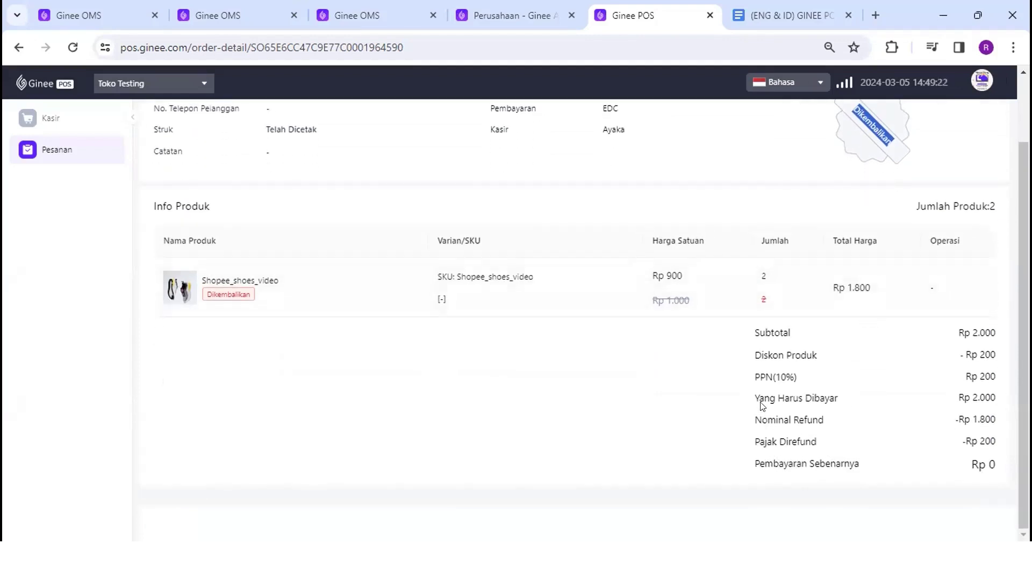
drag(760, 398, 995, 396)
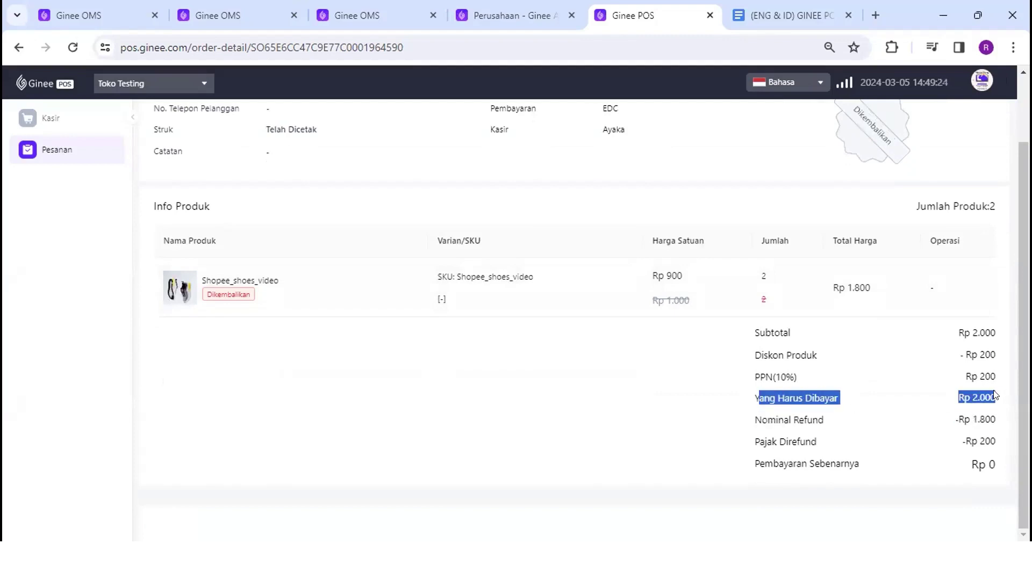
click(963, 396)
drag(972, 398, 996, 398)
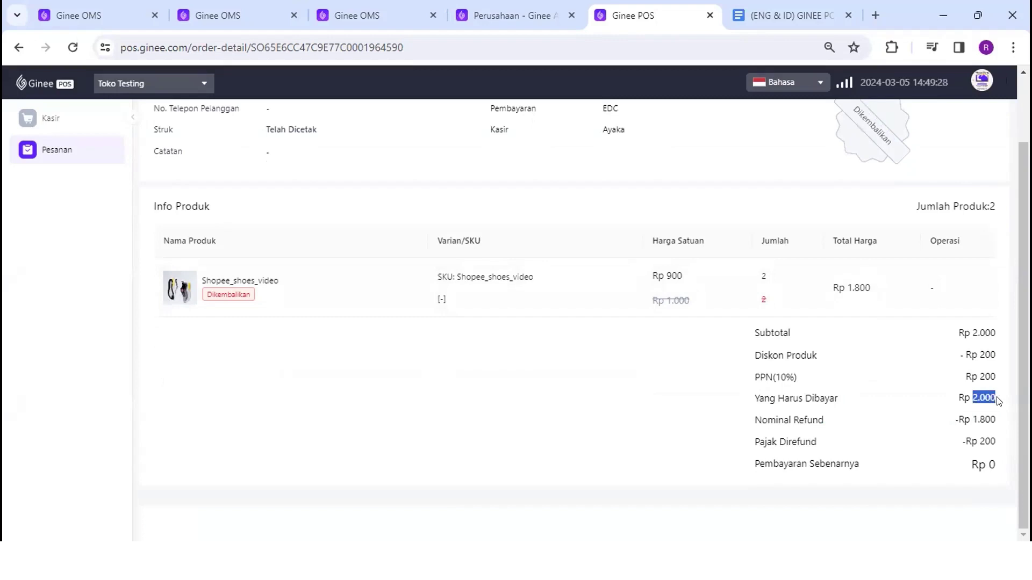
drag(755, 420, 914, 424)
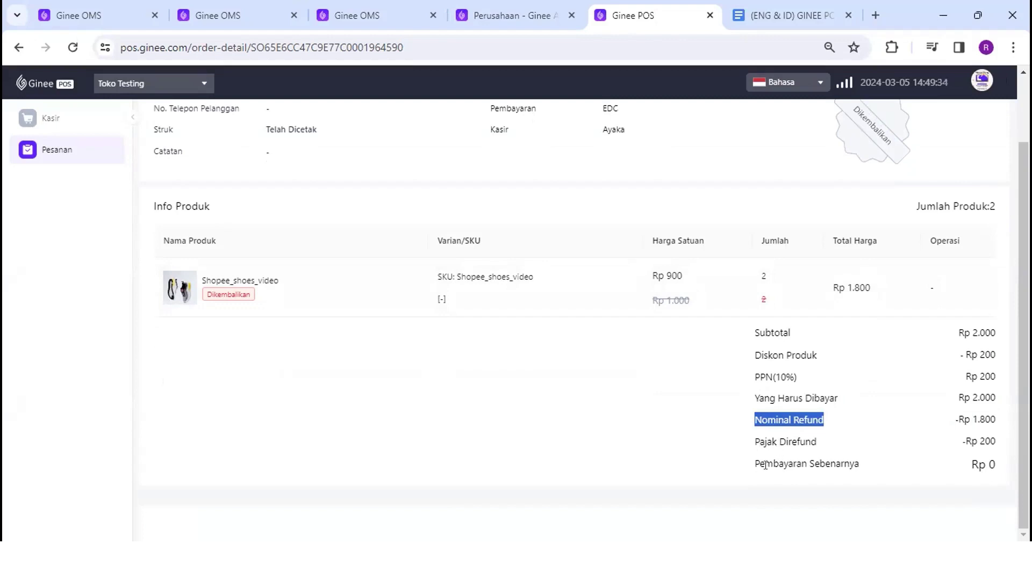
drag(761, 464, 996, 465)
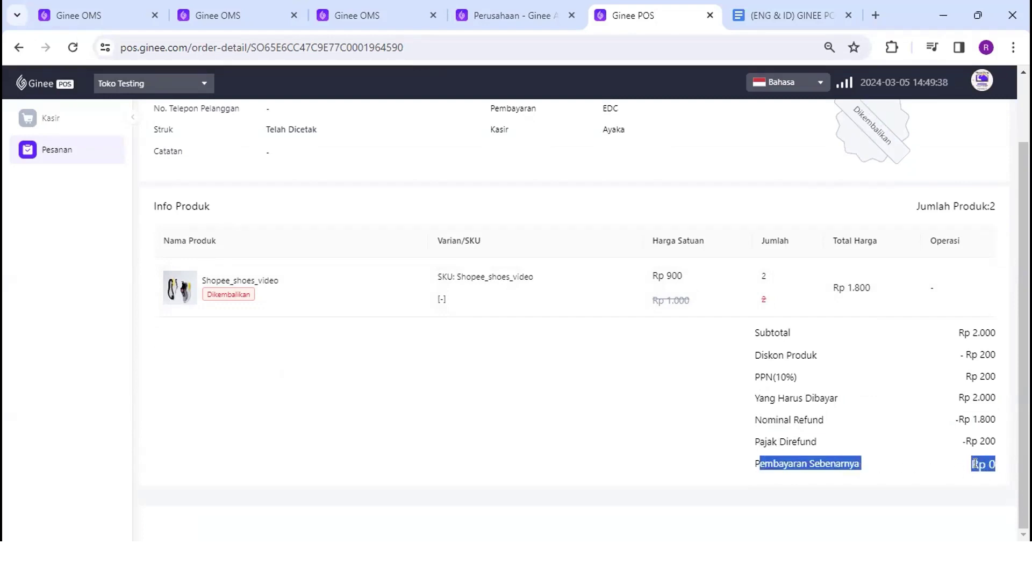
scroll(827, 248, up, 2)
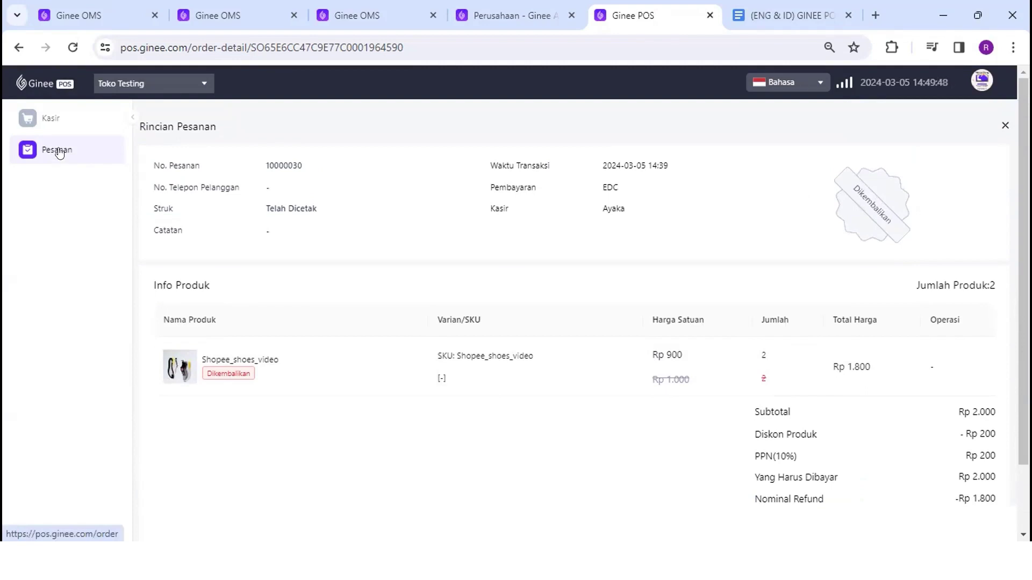
Filter Pesanan to the last 7 days and open completed order 10000018's details
click(65, 153)
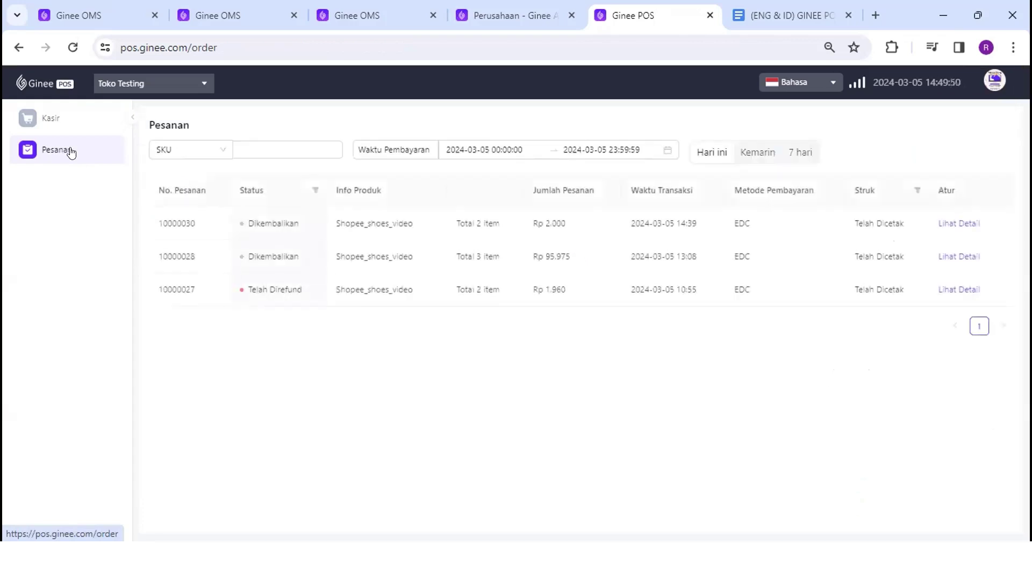
click(805, 153)
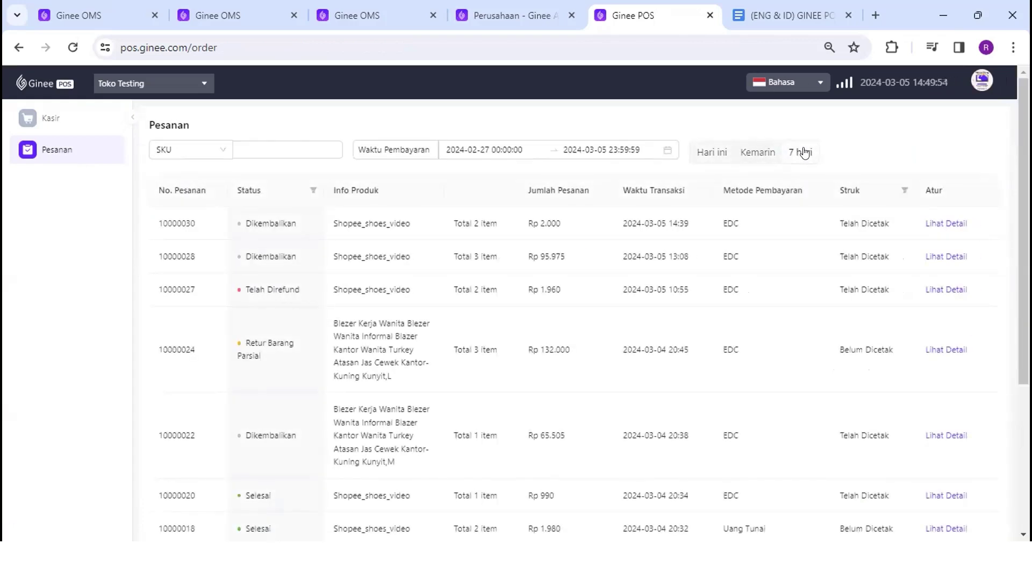
scroll(356, 246, down, 1)
scroll(356, 246, up, 1)
scroll(740, 403, down, 1)
scroll(740, 404, down, 3)
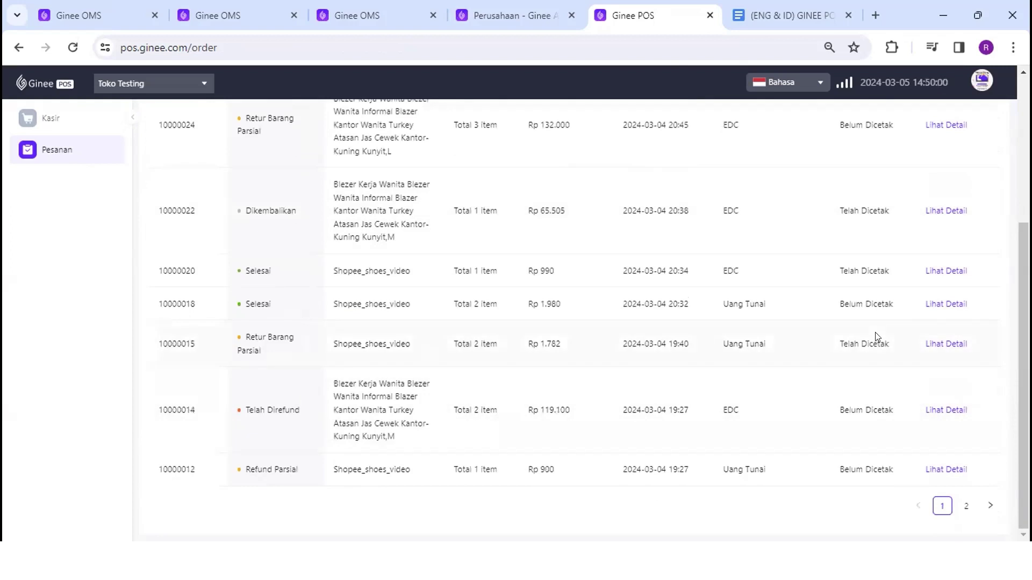
click(955, 305)
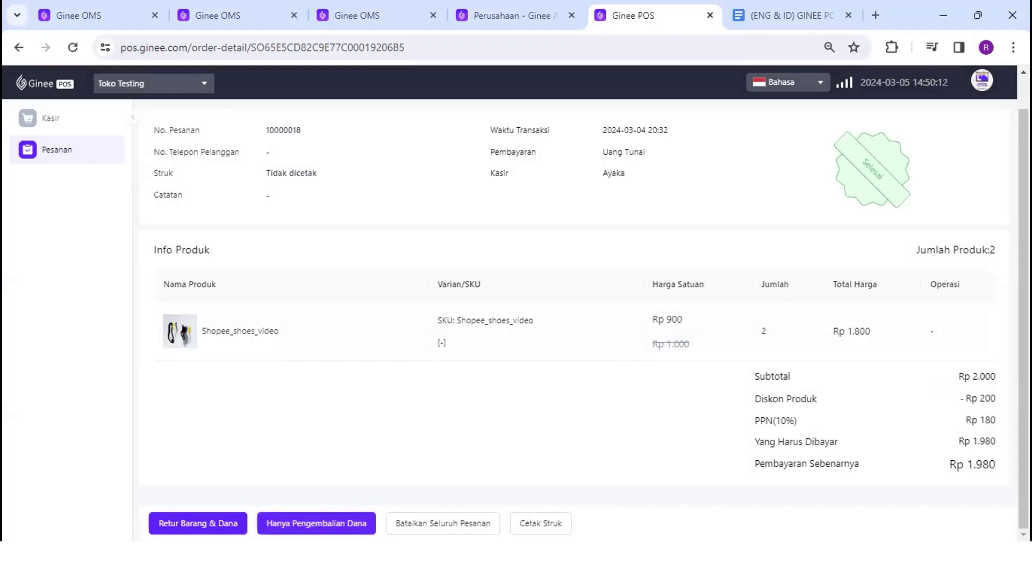
Issue a money-only refund of Rp 500 plus Rp 10 tax on order 10000018
click(316, 523)
click(640, 251)
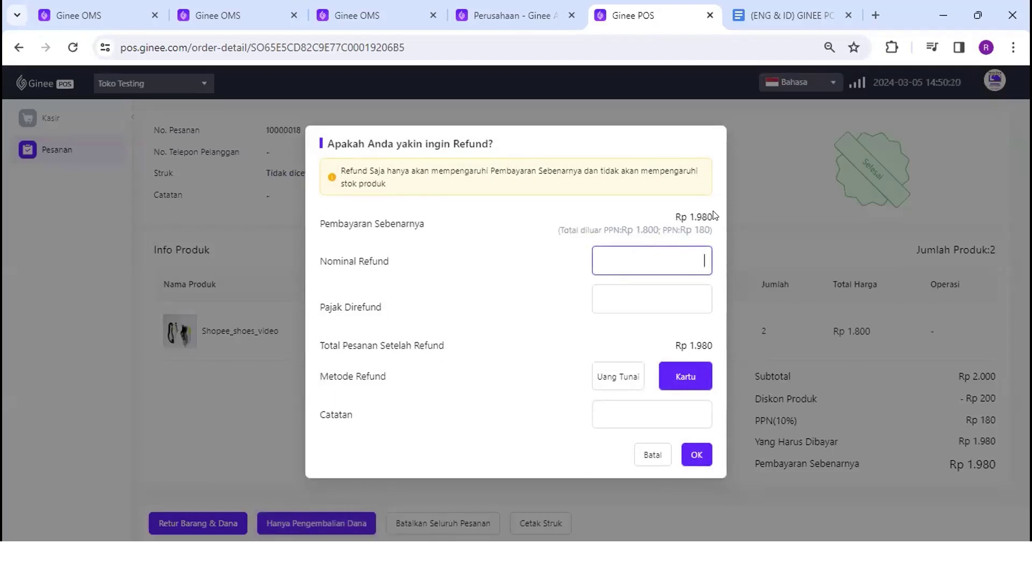
drag(713, 215, 686, 211)
click(687, 210)
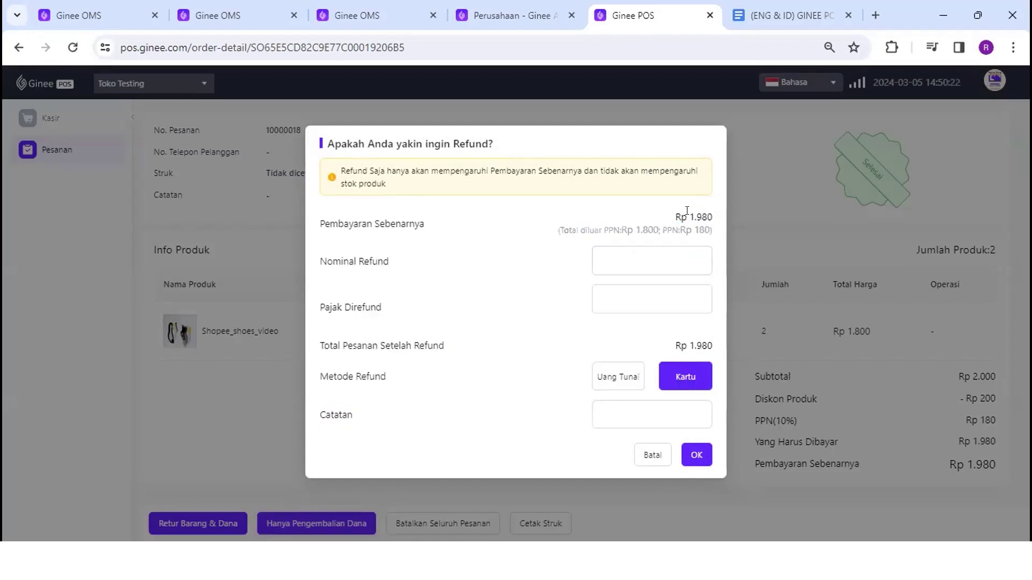
click(673, 260)
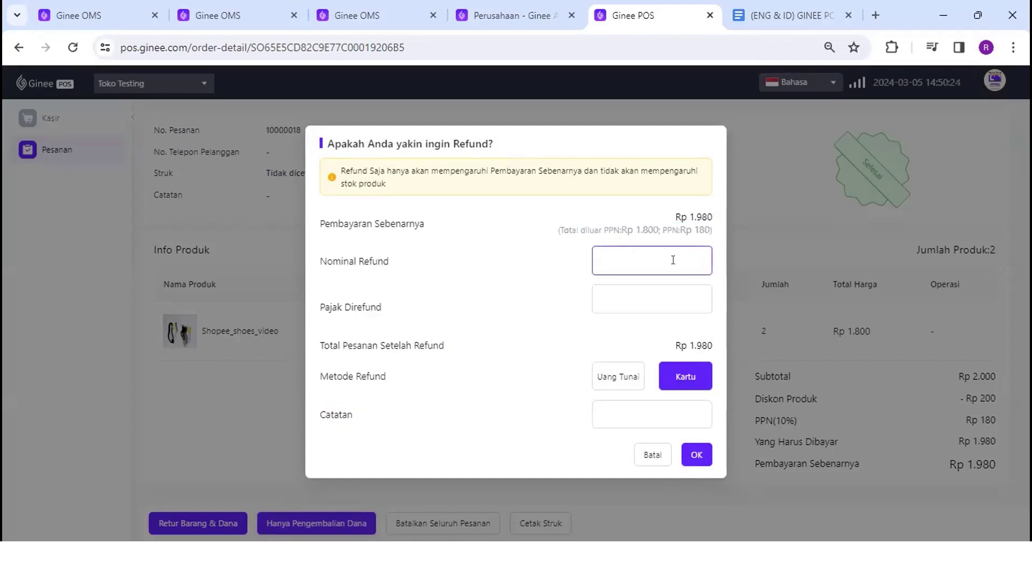
text(500)
click(680, 304)
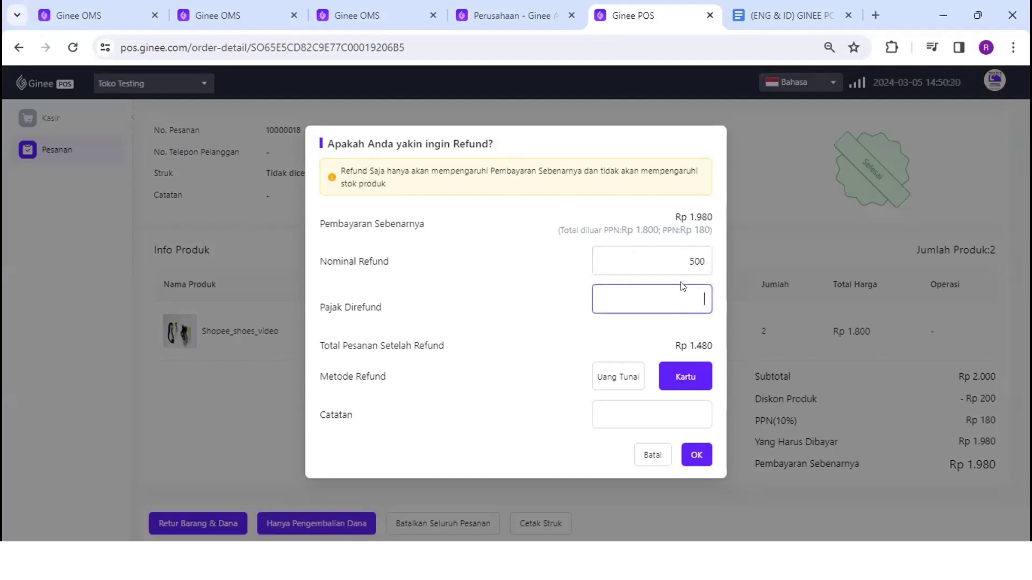
text(10)
click(683, 259)
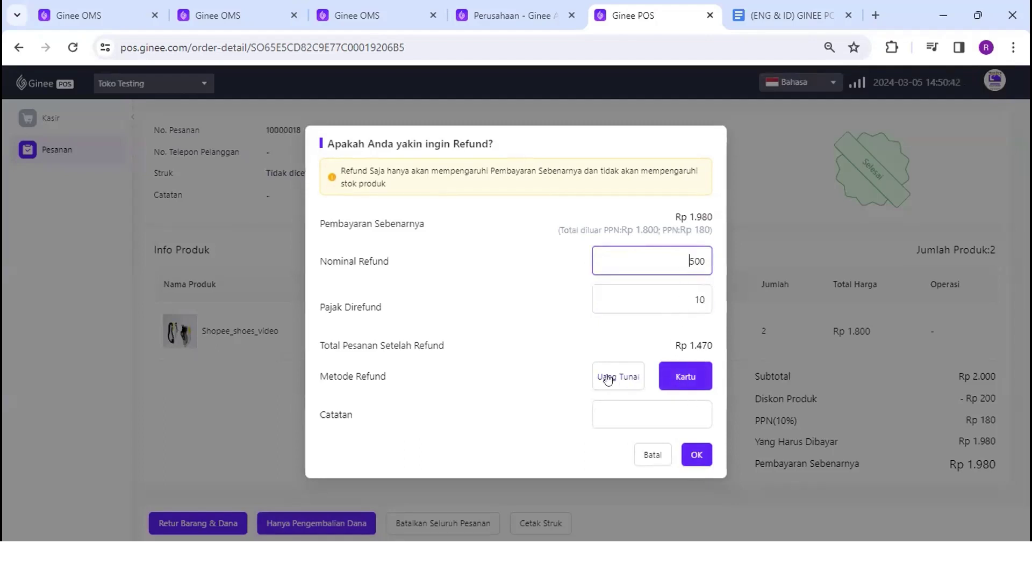
click(697, 455)
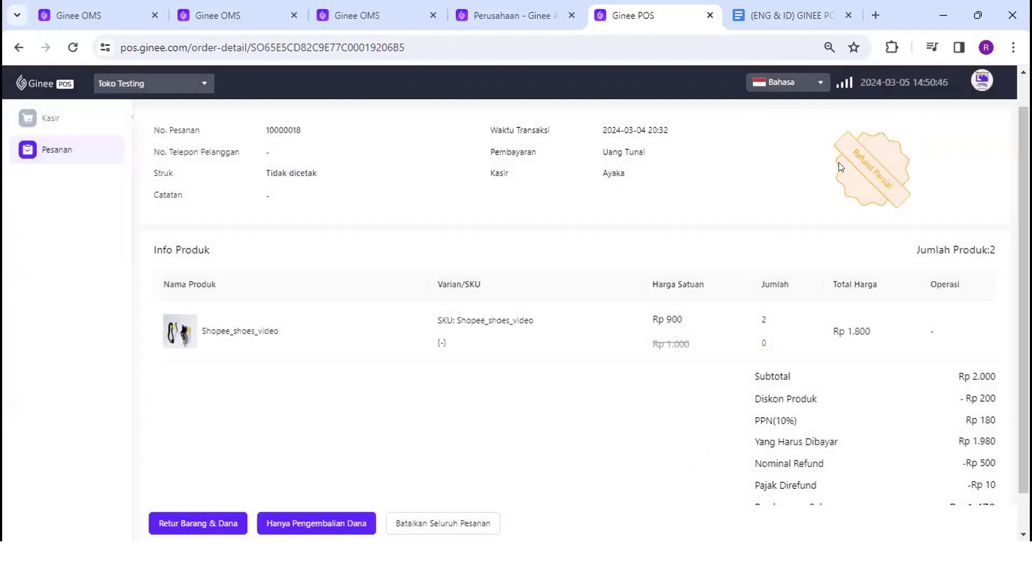
Check the Refund Parsial totals: Rp 1.980 due, 500 refunded, 10 tax, Rp 1.470 remaining
drag(841, 167, 893, 192)
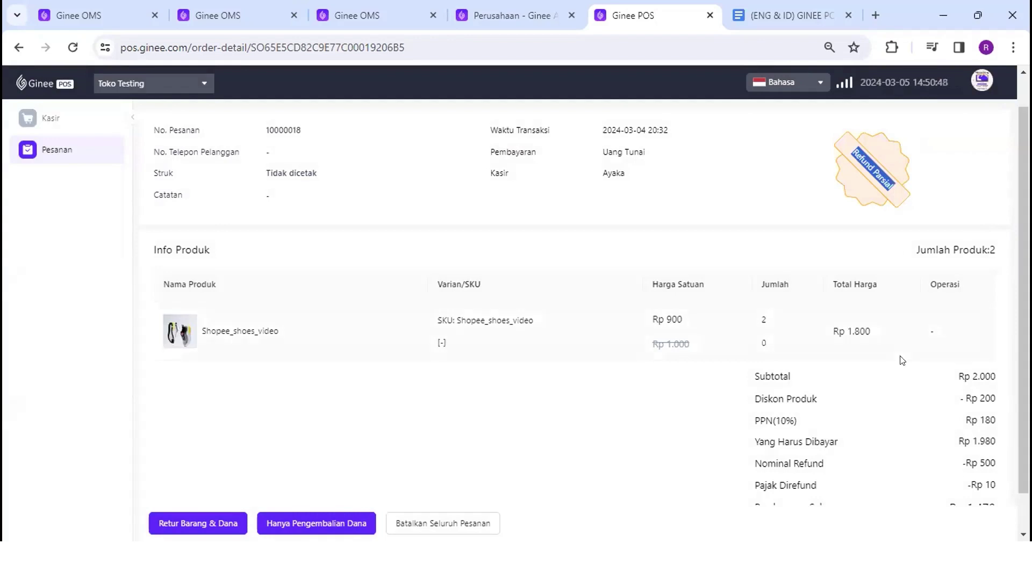
scroll(903, 361, down, 2)
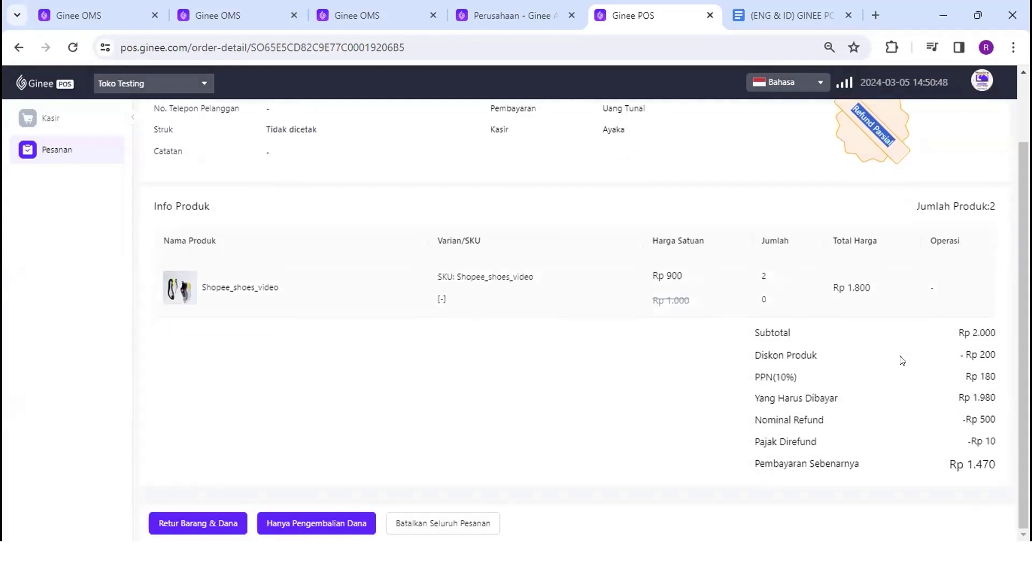
click(959, 400)
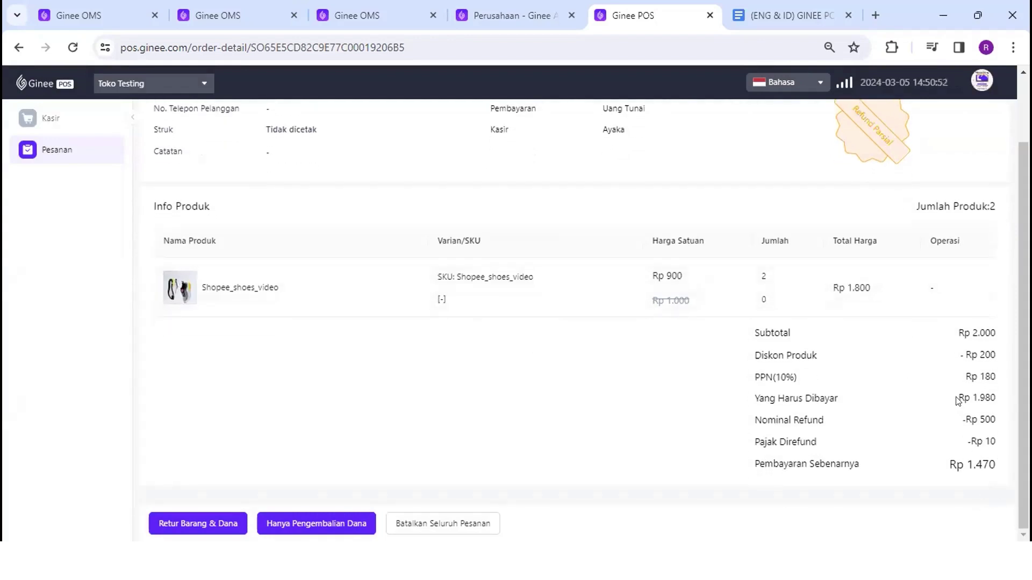
drag(957, 400, 998, 403)
drag(979, 420, 999, 420)
double_click(989, 442)
drag(751, 463, 1011, 478)
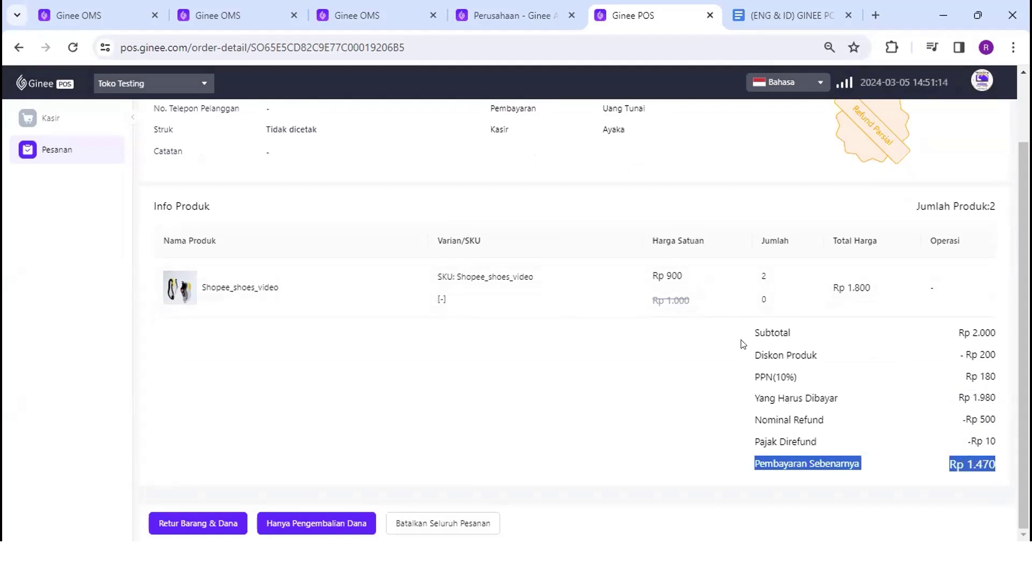
scroll(742, 344, up, 2)
scroll(742, 344, down, 2)
Issue a second money-only refund of Rp 1.300 plus Rp 170 tax, reaching Telah Direfund status
click(344, 519)
click(675, 253)
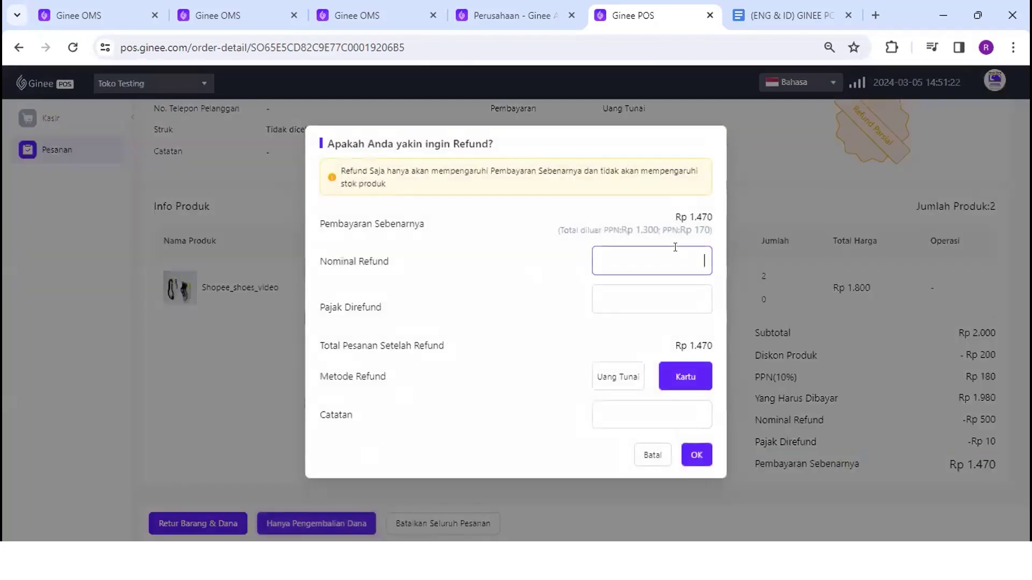
drag(711, 217, 686, 214)
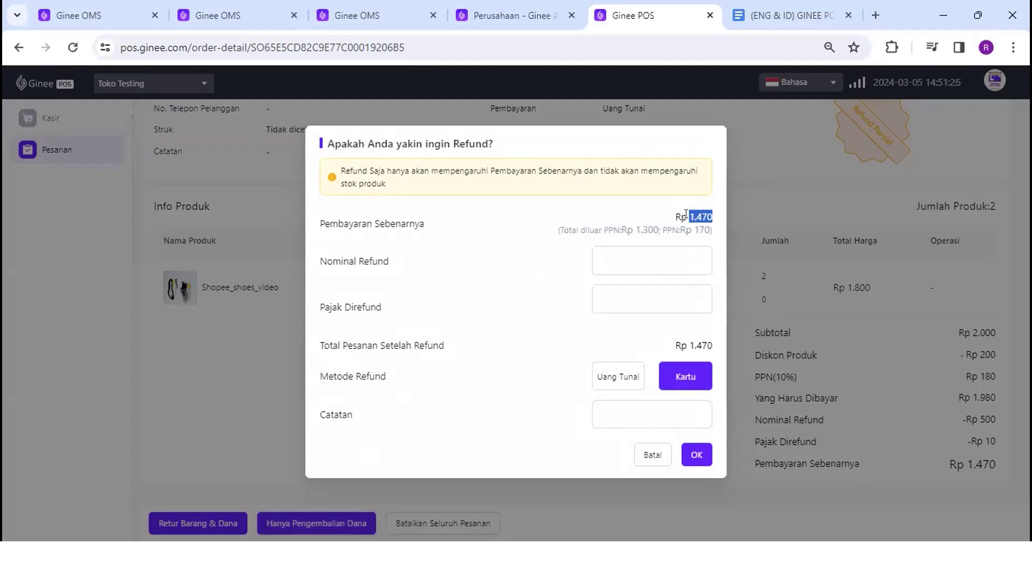
drag(560, 230, 660, 228)
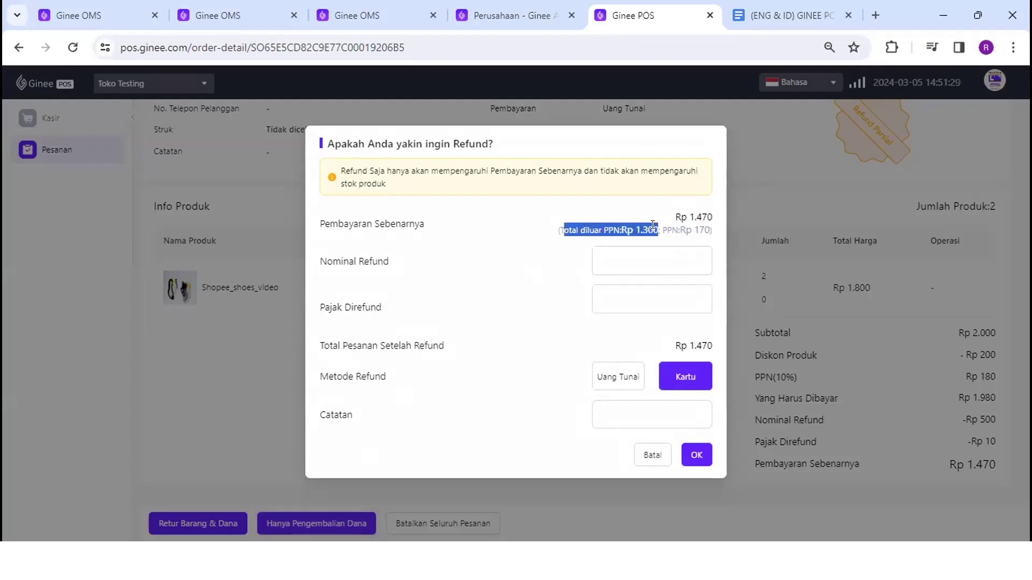
click(664, 258)
text(1300)
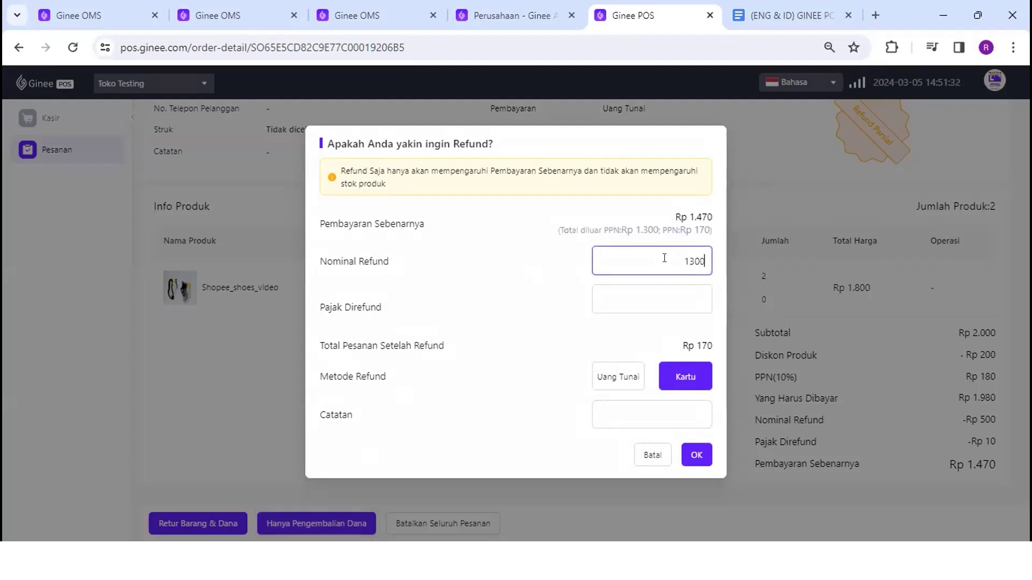
double_click(702, 230)
click(681, 306)
text(170)
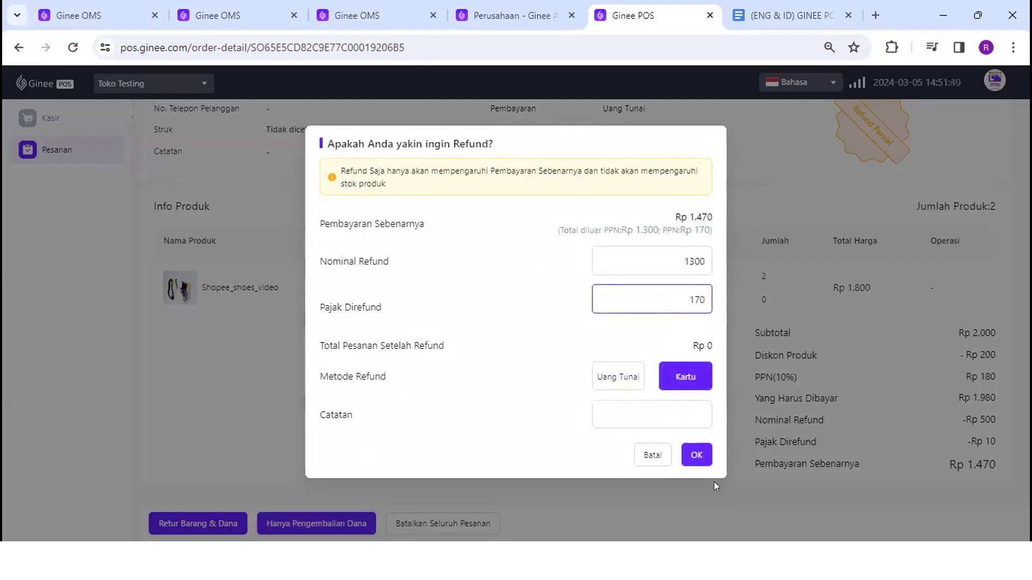
click(688, 461)
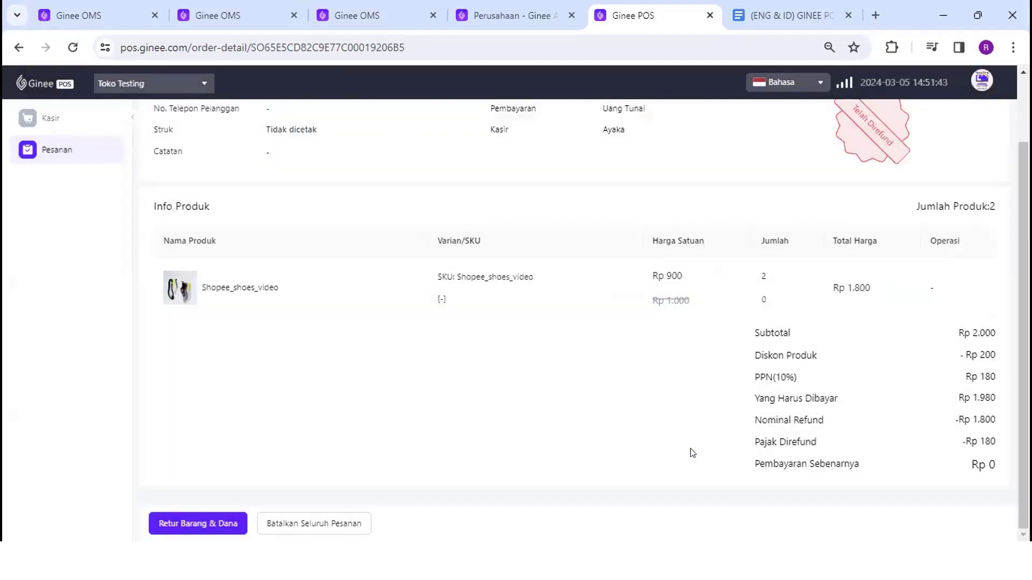
scroll(860, 173, up, 3)
drag(851, 182, 895, 231)
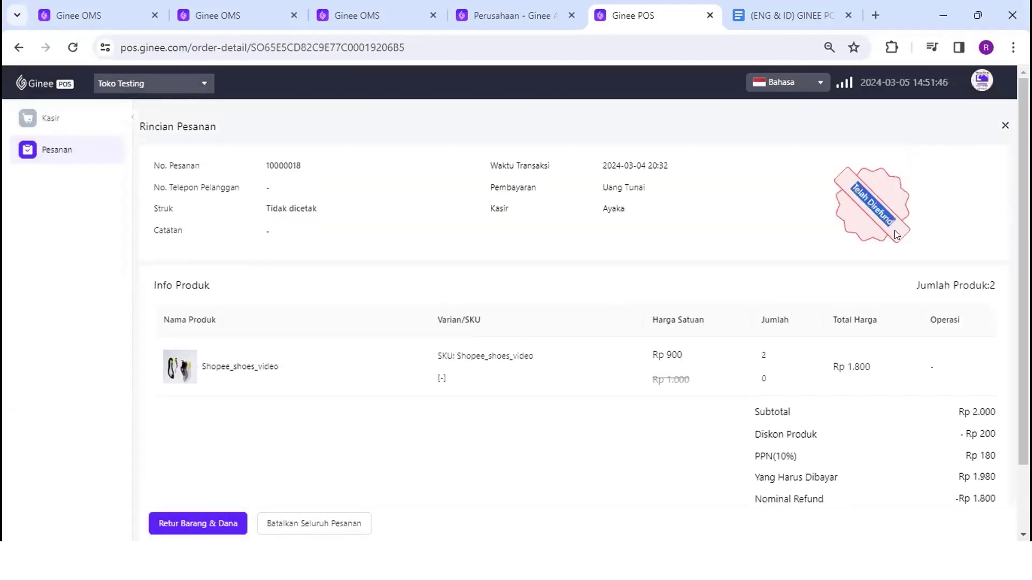
Check totals show Rp 1.800 refunded, Rp 180 tax and Rp 0 paid, then return to Pesanan
click(894, 231)
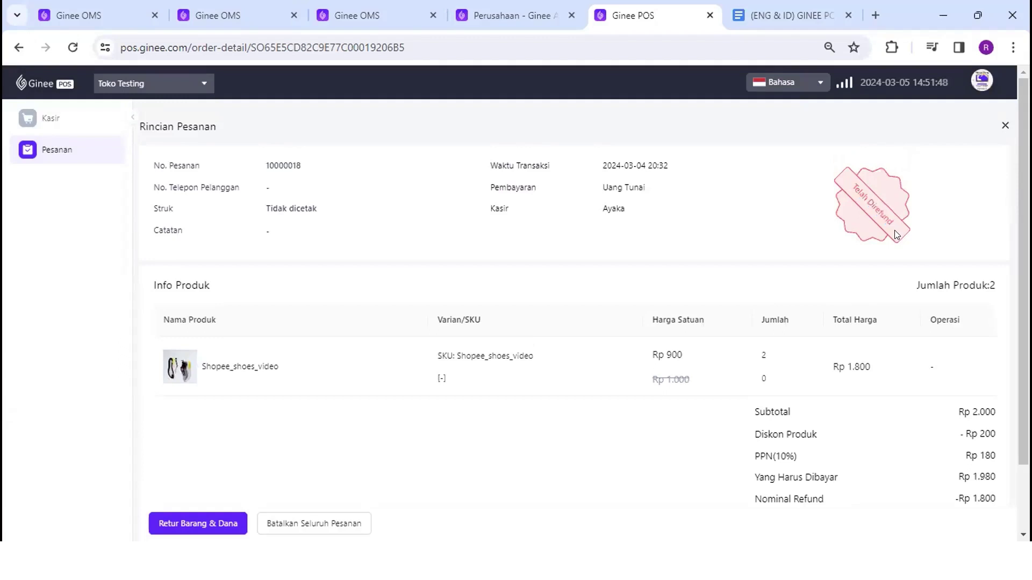
scroll(895, 230, down, 2)
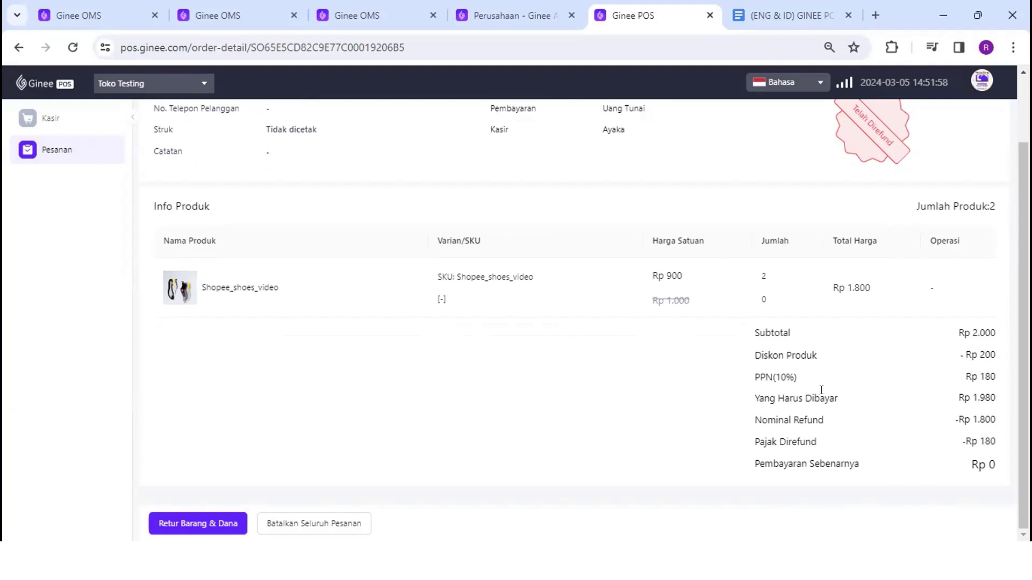
drag(763, 399, 1005, 402)
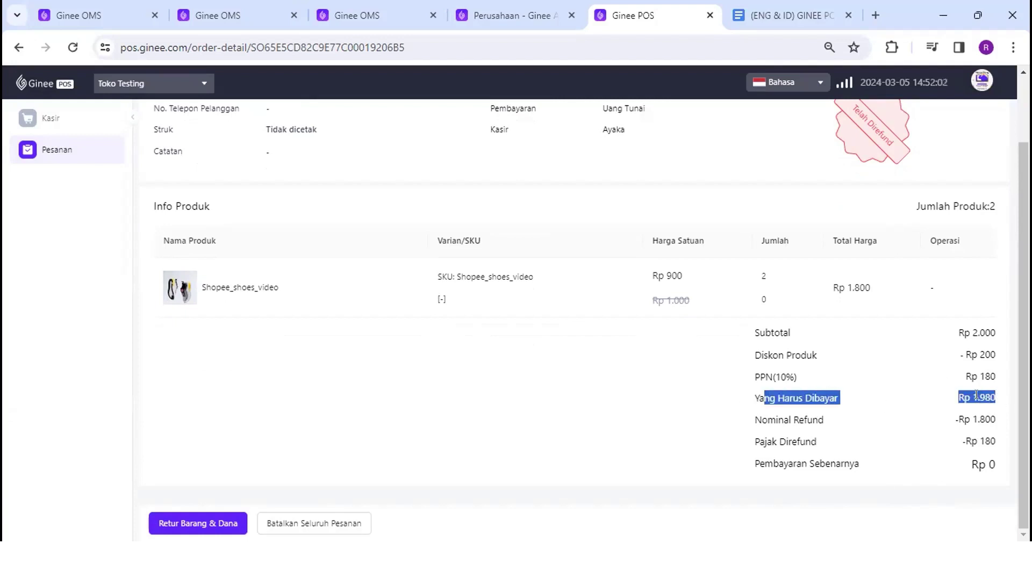
drag(756, 419, 986, 407)
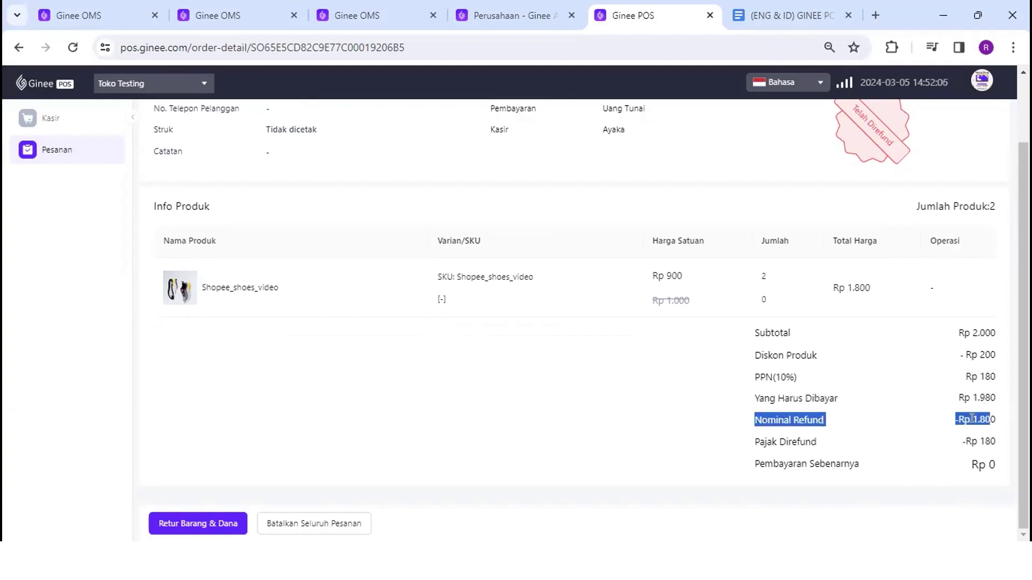
click(972, 418)
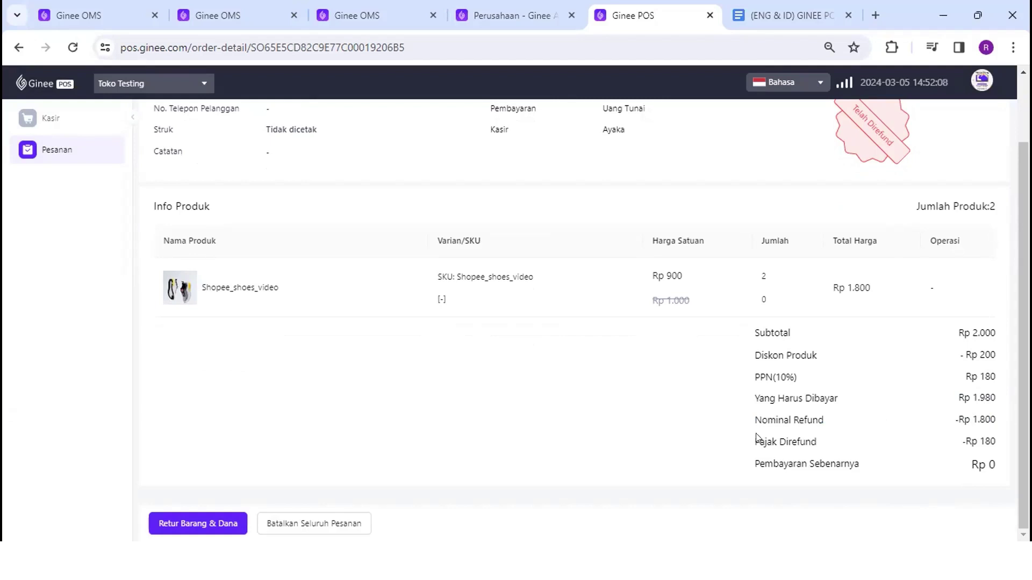
drag(755, 463, 987, 463)
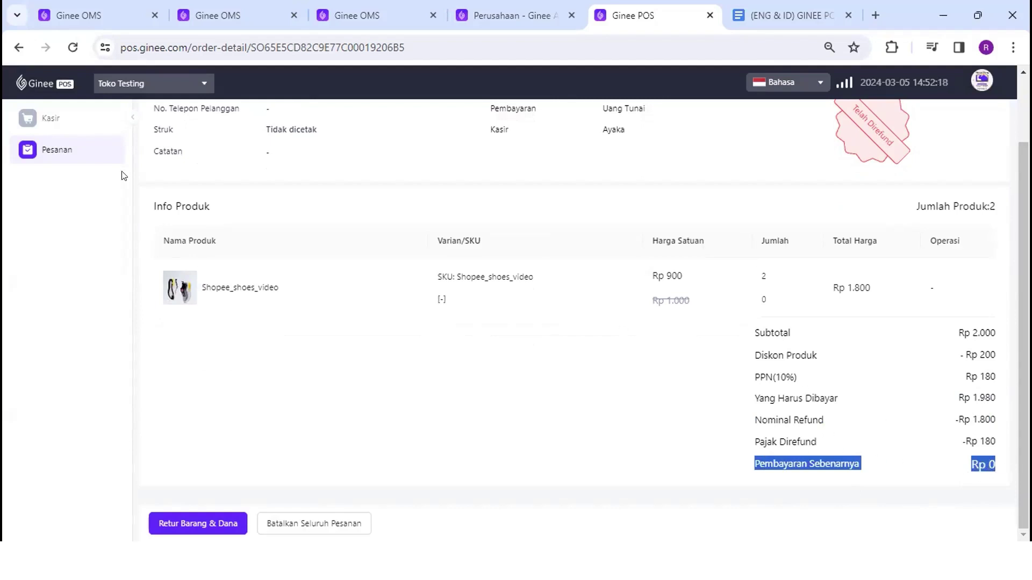
click(56, 150)
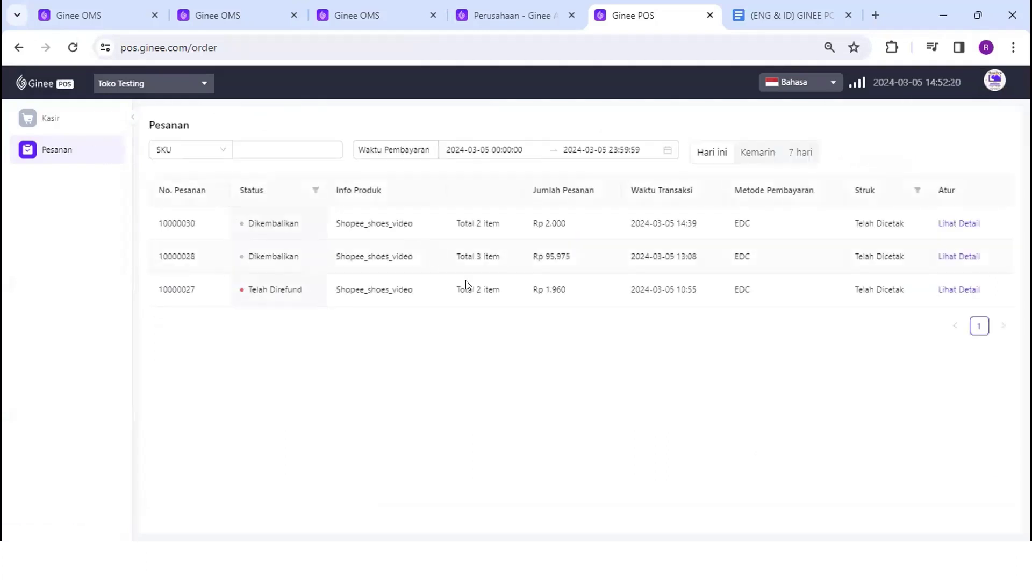
Show the last 7 days of POS orders, glance at the Status filter, then switch to Ginee OMS
click(793, 153)
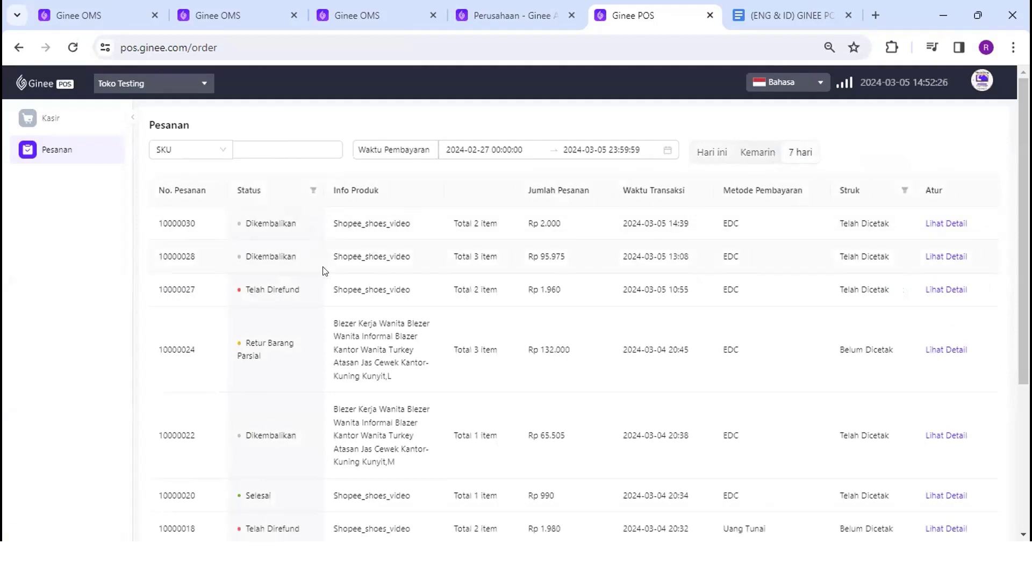
scroll(324, 270, down, 3)
scroll(322, 272, up, 3)
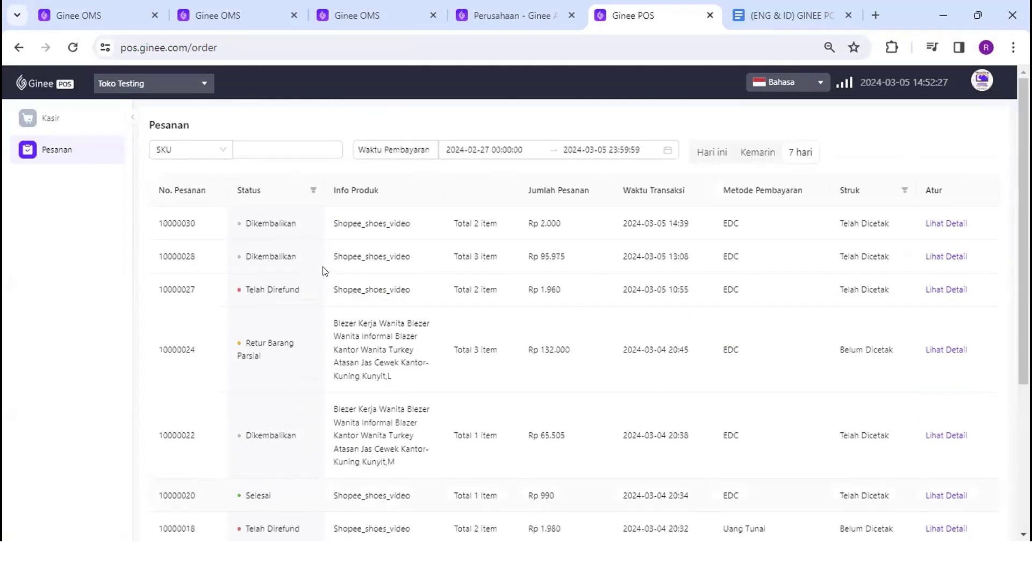
click(312, 191)
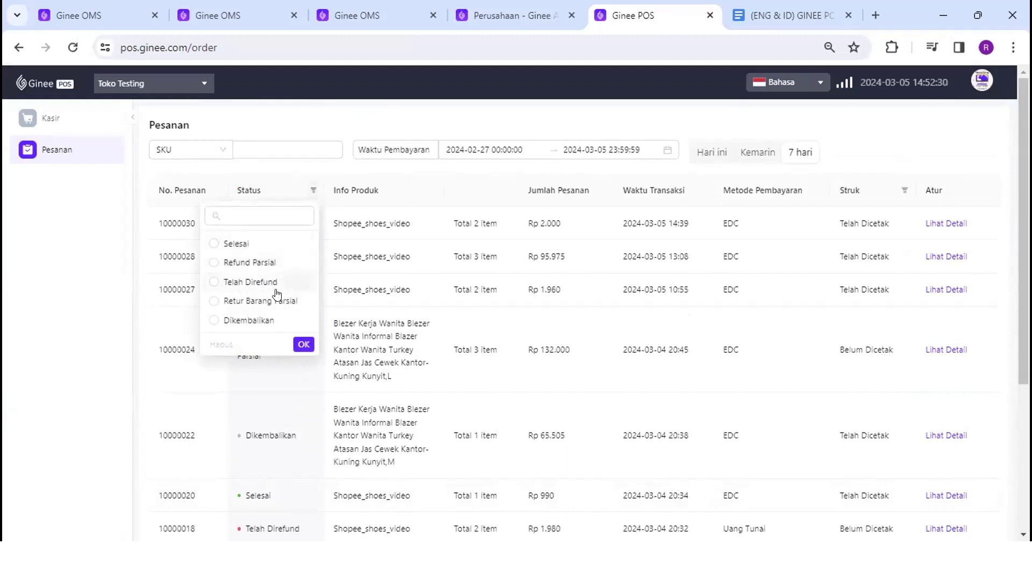
click(334, 299)
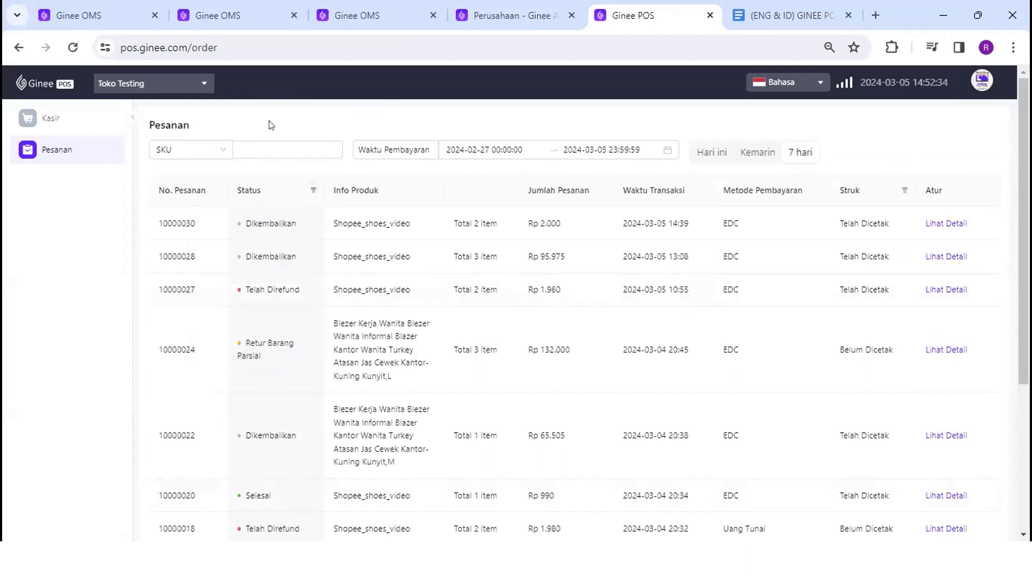
click(231, 20)
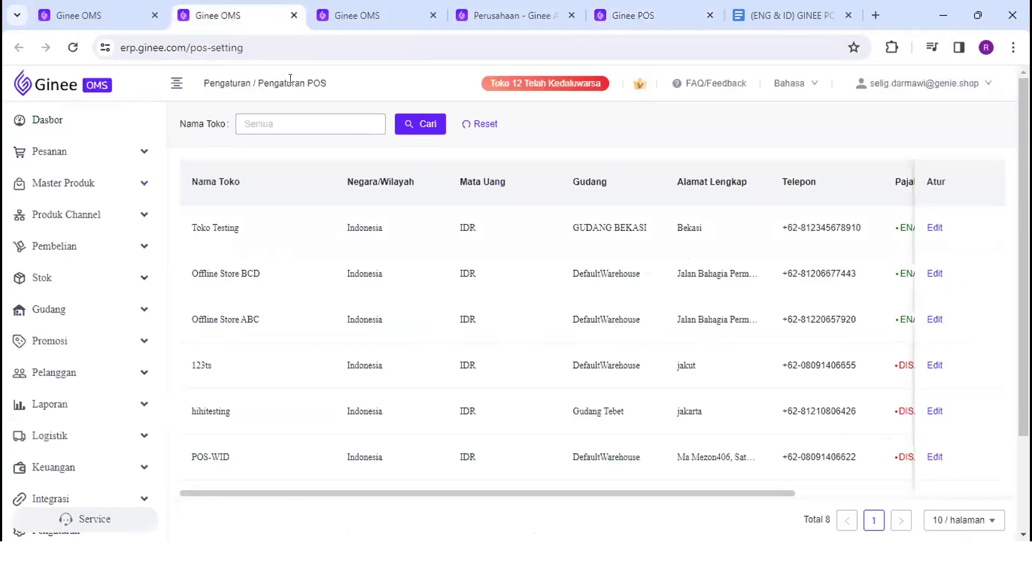
Close the extra OMS tab and list Selesai orders under Pesanan 90 Hari Terakhir
click(433, 15)
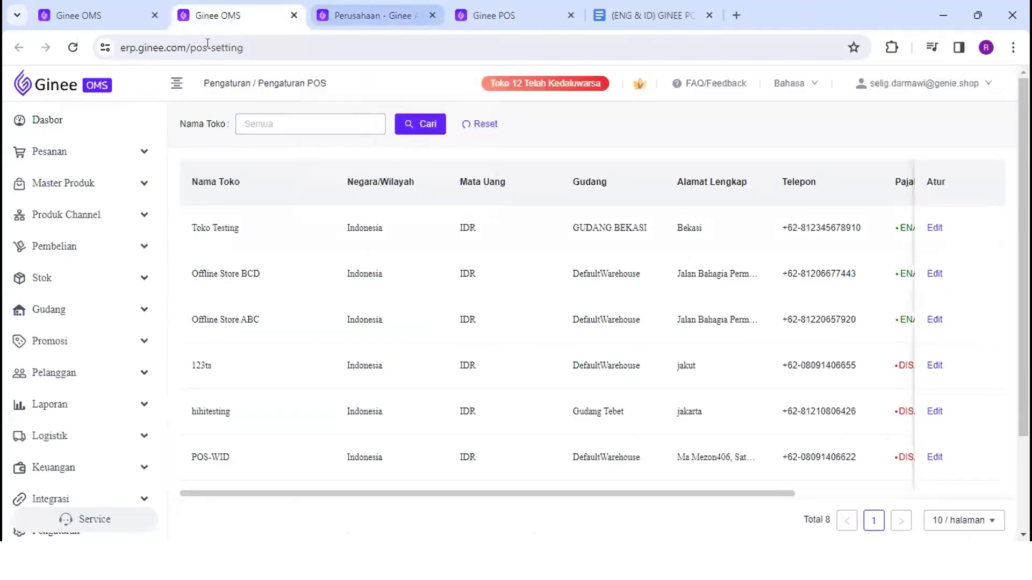
click(143, 152)
click(138, 183)
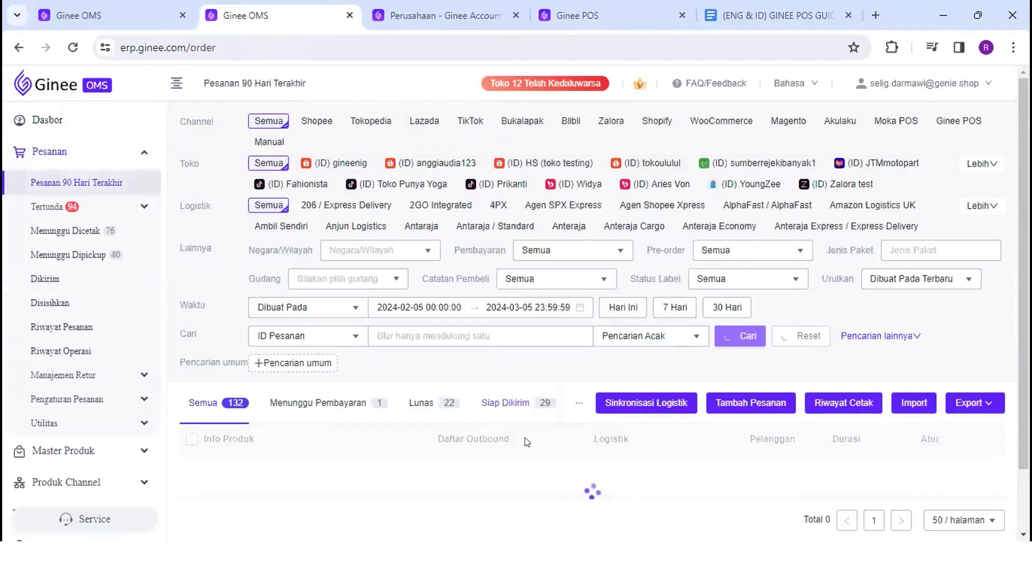
scroll(525, 442, down, 3)
scroll(490, 261, down, 3)
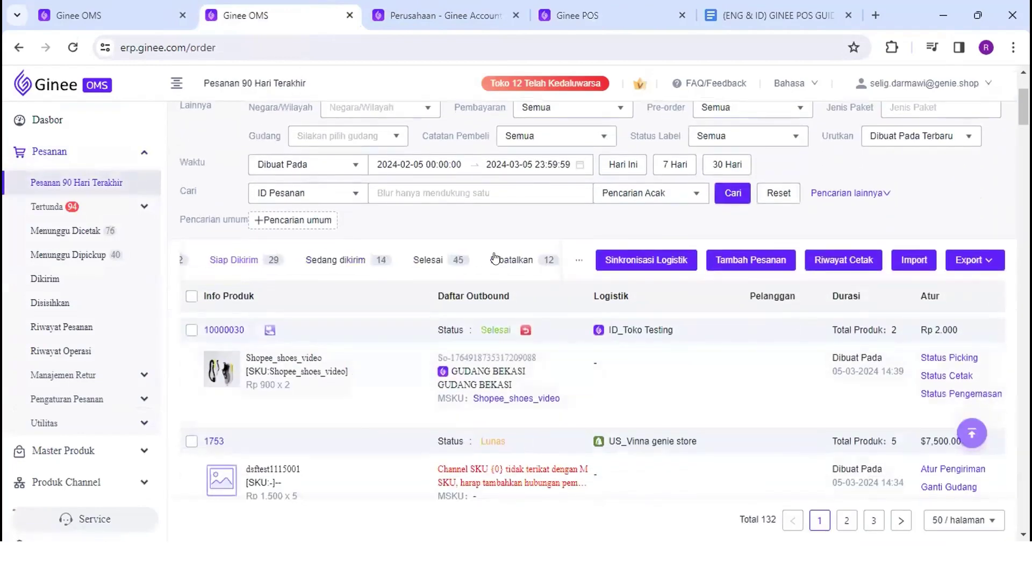
click(310, 260)
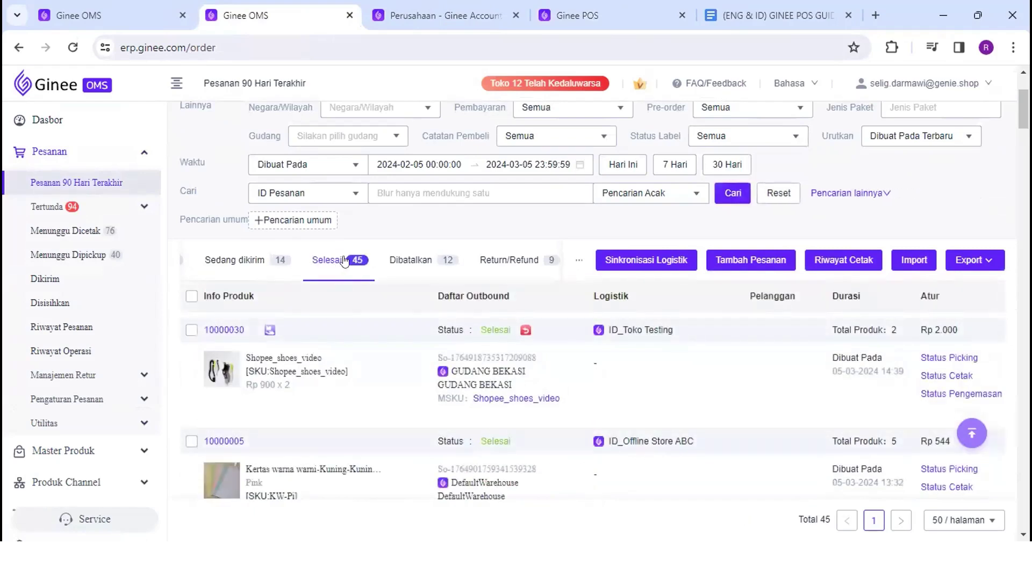
Scroll through the completed orders, then open the Manajemen Retur refund list (Pengembalian Dana)
scroll(461, 352, down, 2)
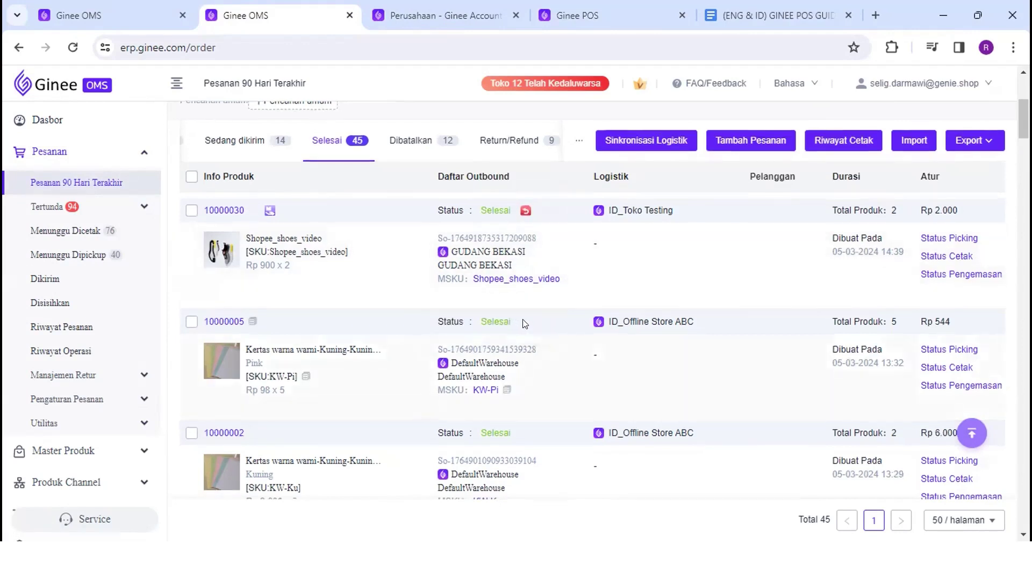
scroll(524, 323, down, 1)
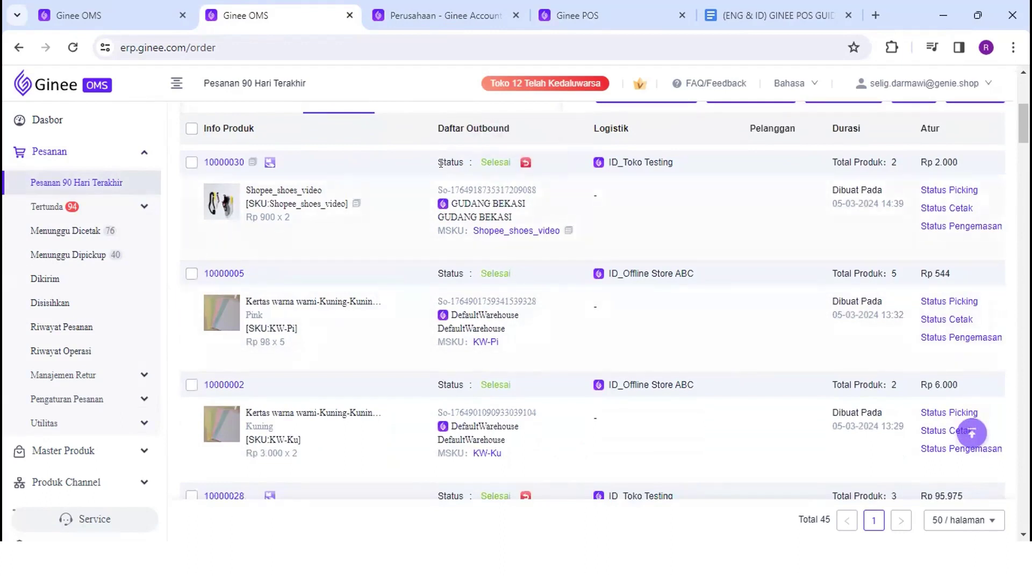
scroll(423, 168, up, 1)
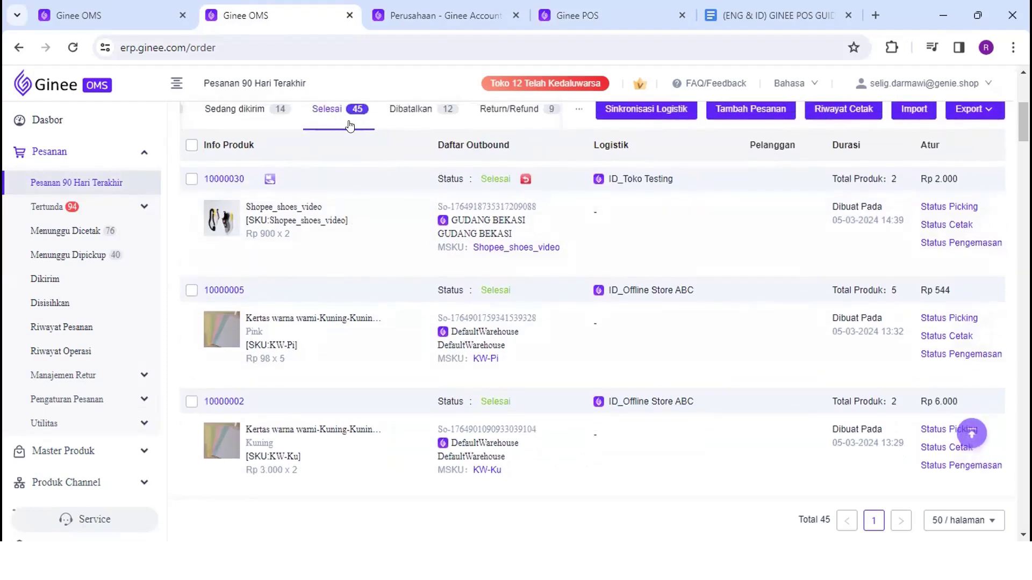
scroll(387, 357, down, 2)
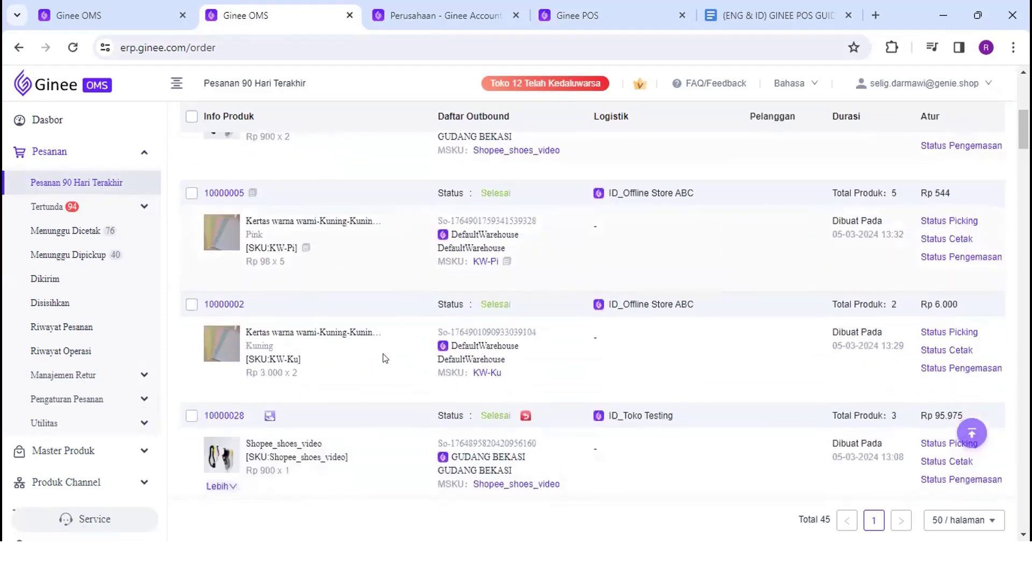
click(139, 376)
click(134, 404)
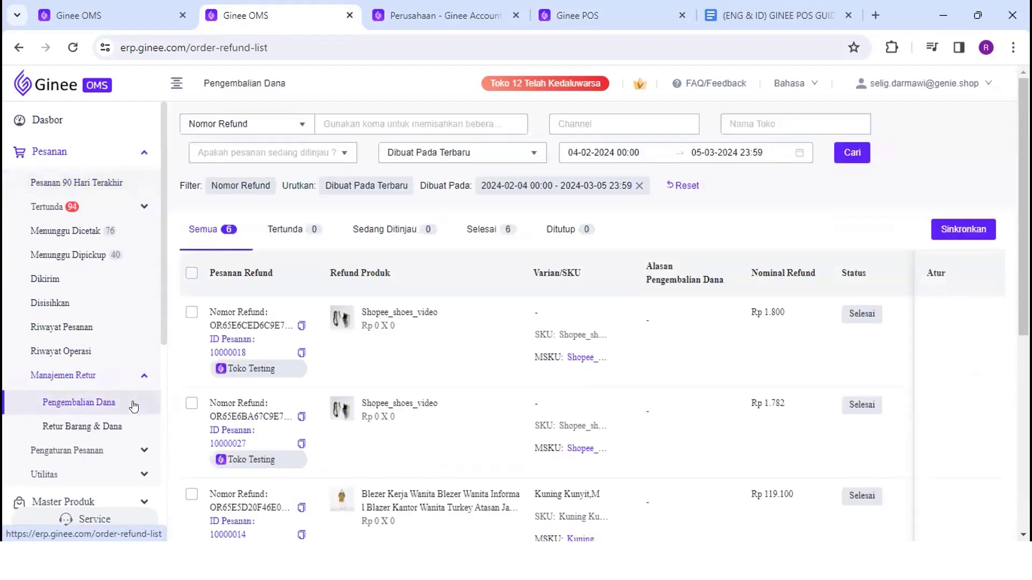
Browse the Pengembalian Dana list of completed refunds
scroll(438, 392, down, 2)
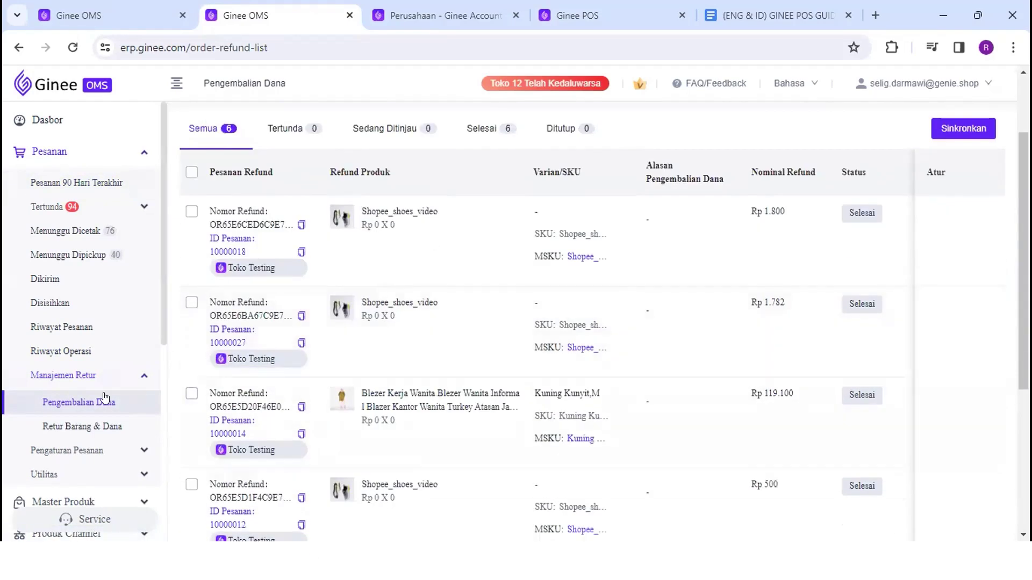
scroll(452, 233, up, 2)
scroll(451, 235, down, 2)
scroll(451, 235, down, 1)
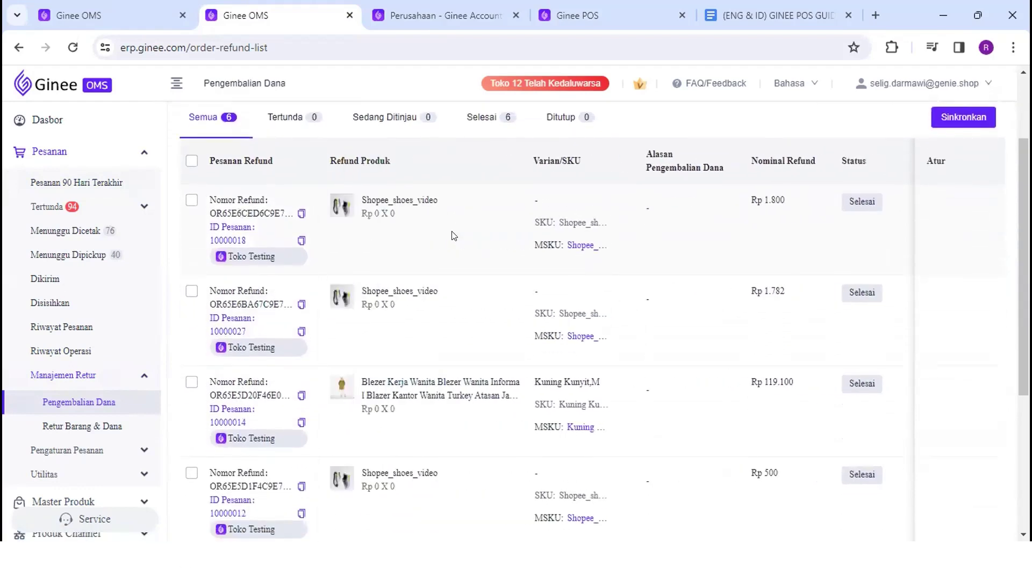
Review the Retur Barang & Dana list, revisit Pengembalian Dana, then open Pesanan 90 Hari Terakhir
click(128, 421)
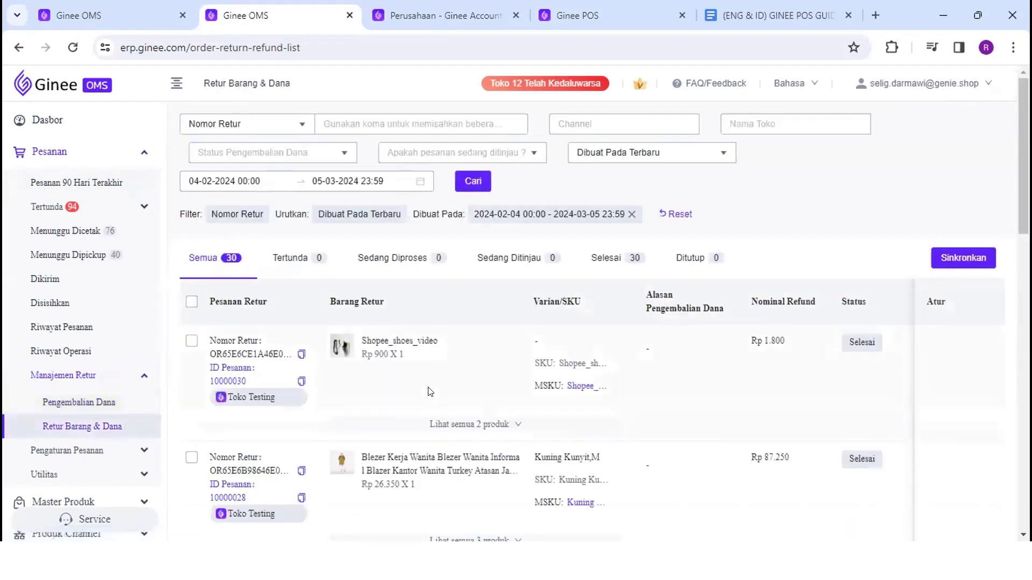
scroll(430, 391, down, 2)
scroll(430, 392, right, 6)
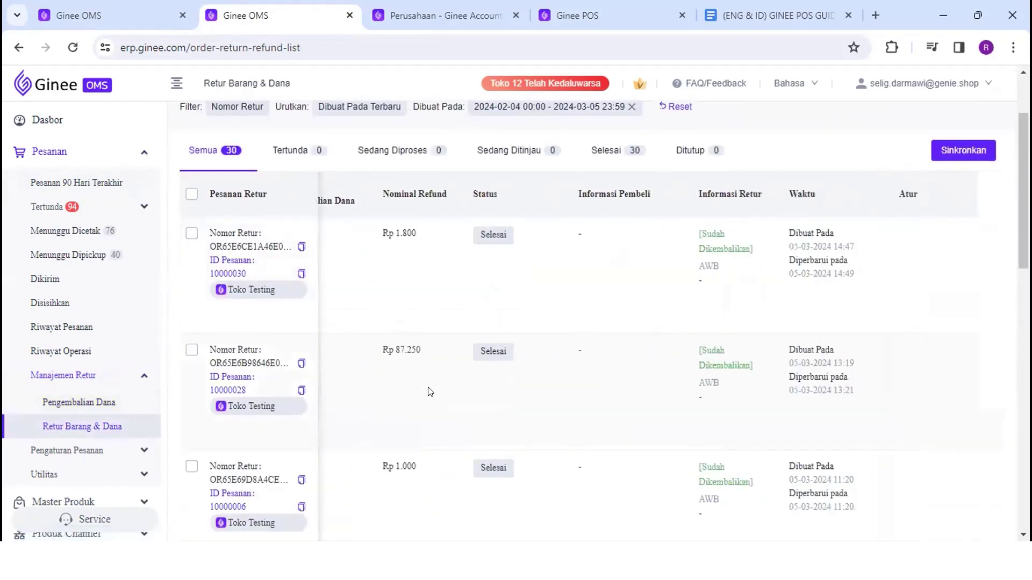
scroll(430, 392, left, 6)
click(74, 404)
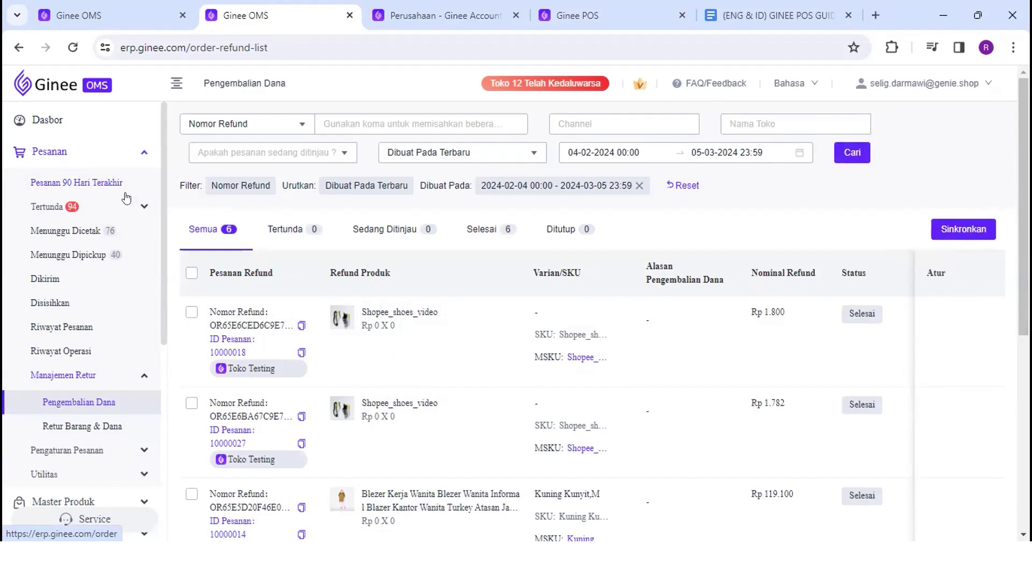
click(125, 195)
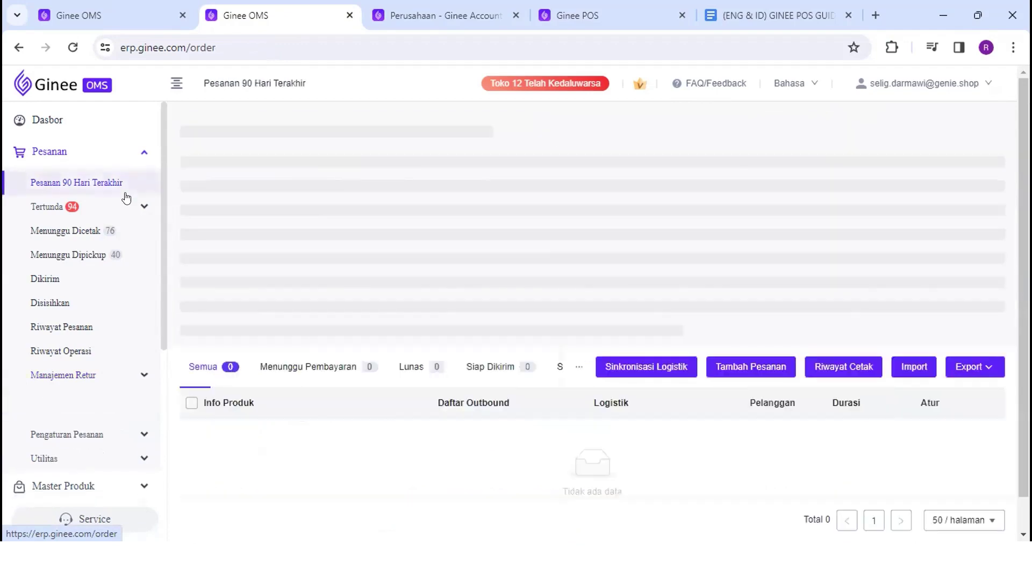